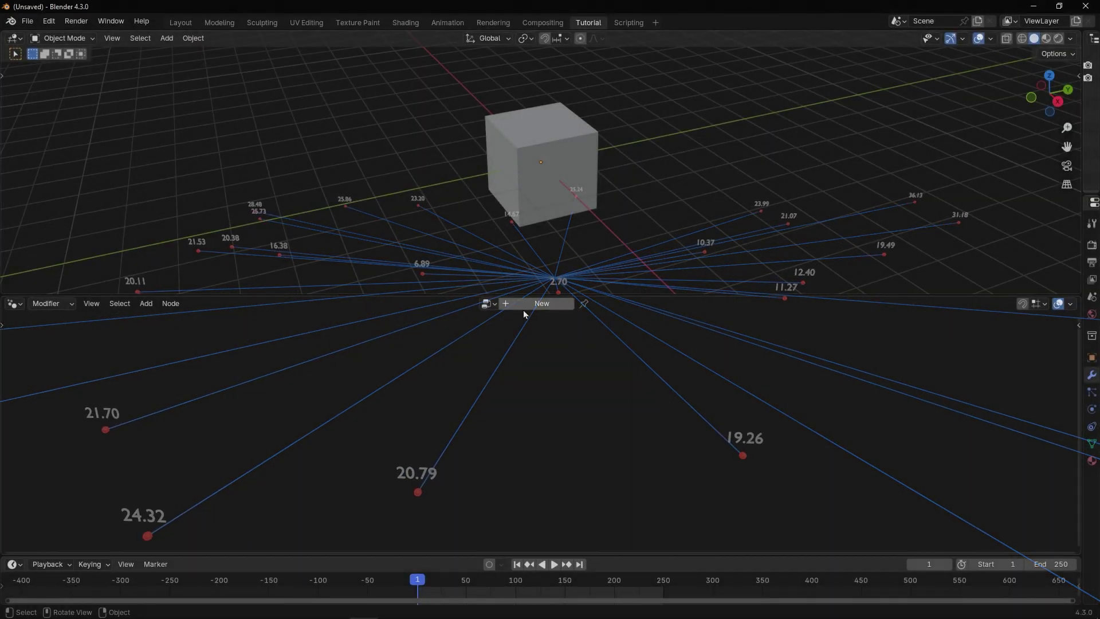
Step: Create a new Geometry Nodes tree on the cube and delete its Group Input node
left_click(524, 304)
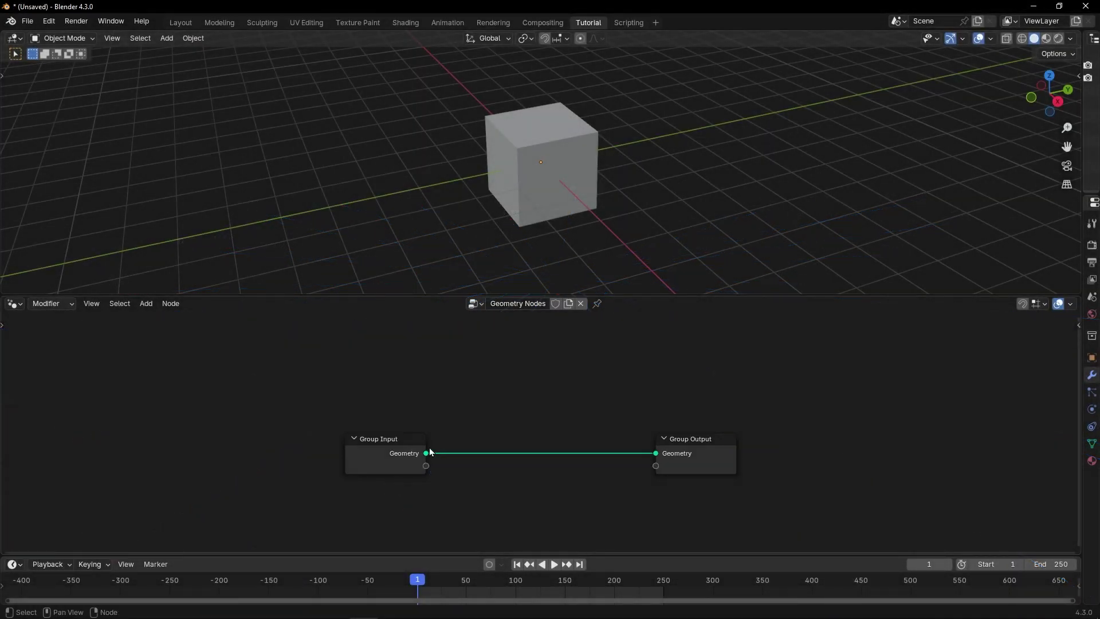
left_click(413, 456)
key("Delete")
Step: Add a Points node and connect its Points output to the Group Output's Geometry input
key("shift+a")
type("points")
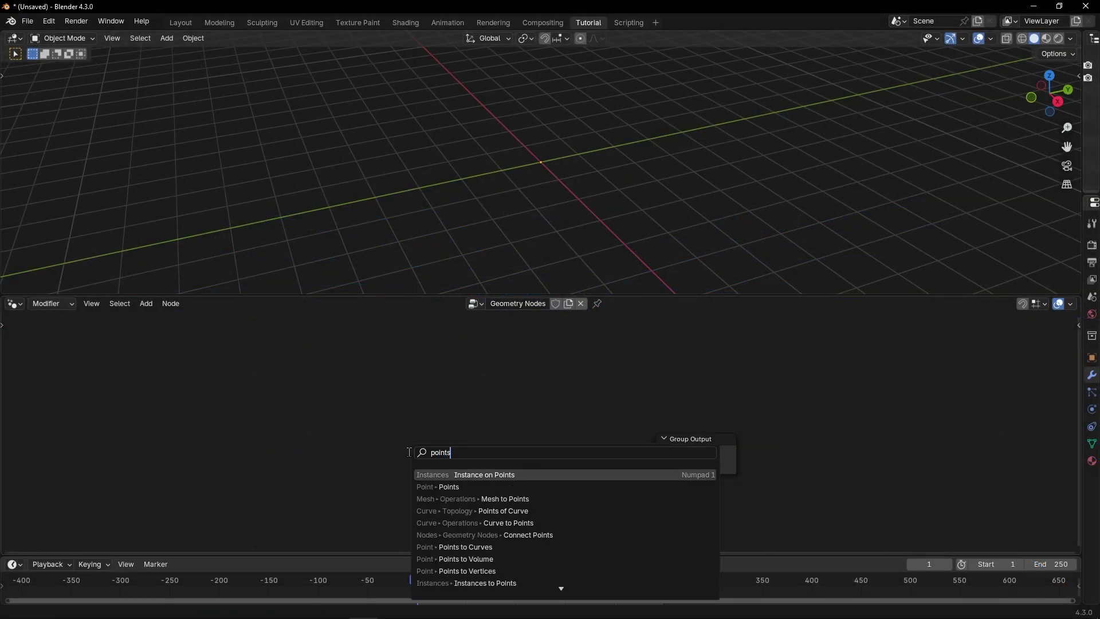
key("Return")
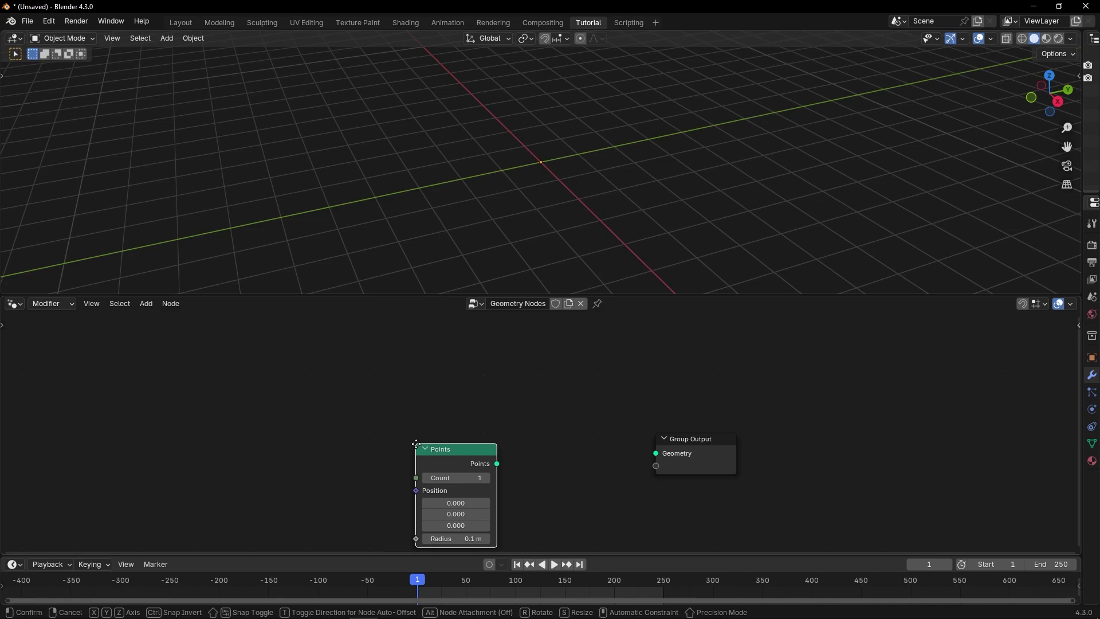
left_click(379, 385)
right_click_drag(419, 401, 696, 454, "alt")
left_click_drag(703, 453, 703, 428)
scroll(474, 420, "up", 2)
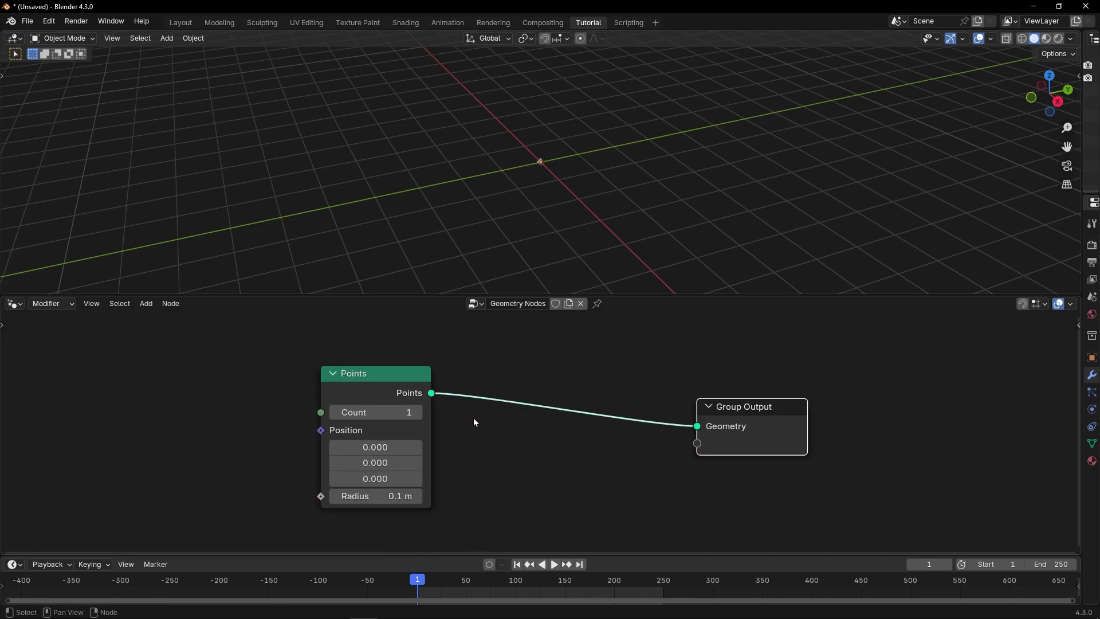
Step: Set the Points node's Count to 15 and view the points from a lower angle
double_click(364, 409)
type("15")
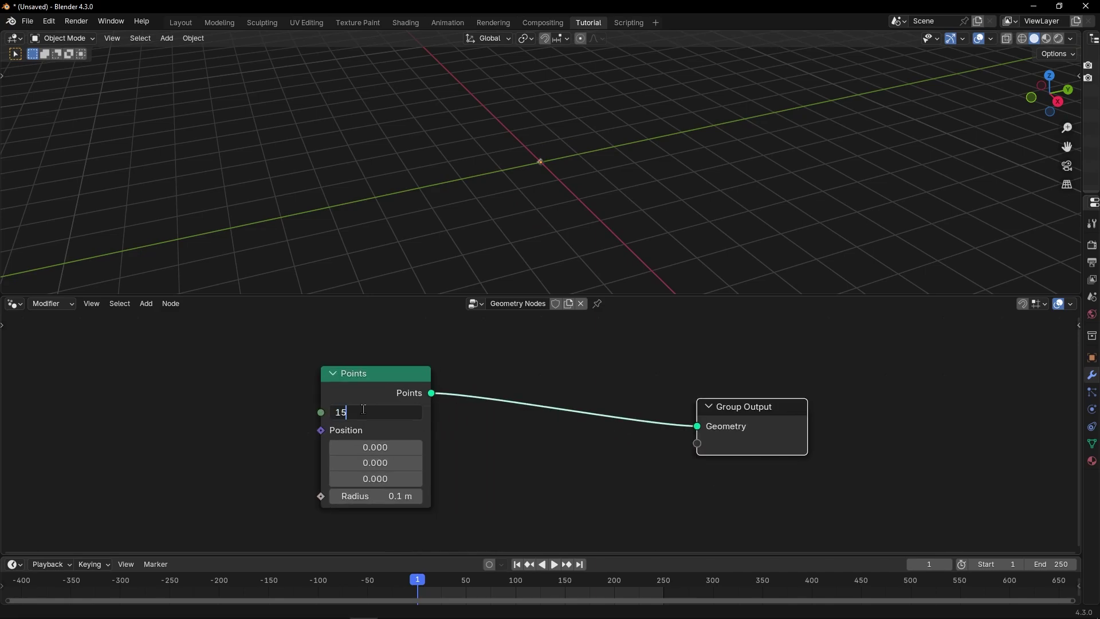
key("Return")
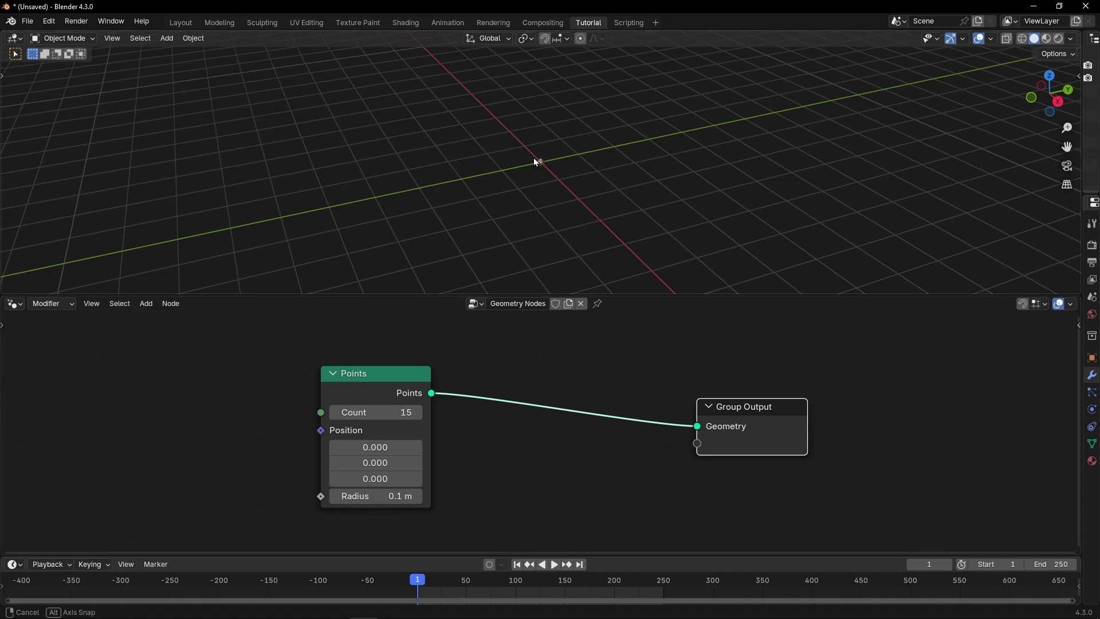
middle_click_drag(534, 157, 508, 135)
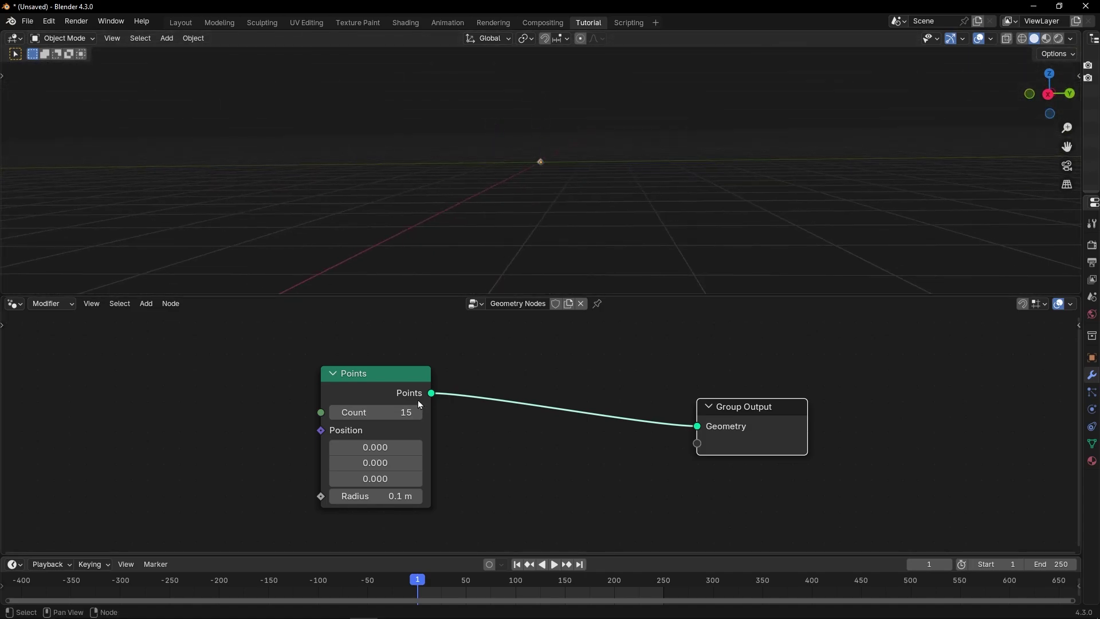
Step: Make room beside the Points node and add a Simulation zone
left_click_drag(379, 367, 262, 387)
key("shift+a")
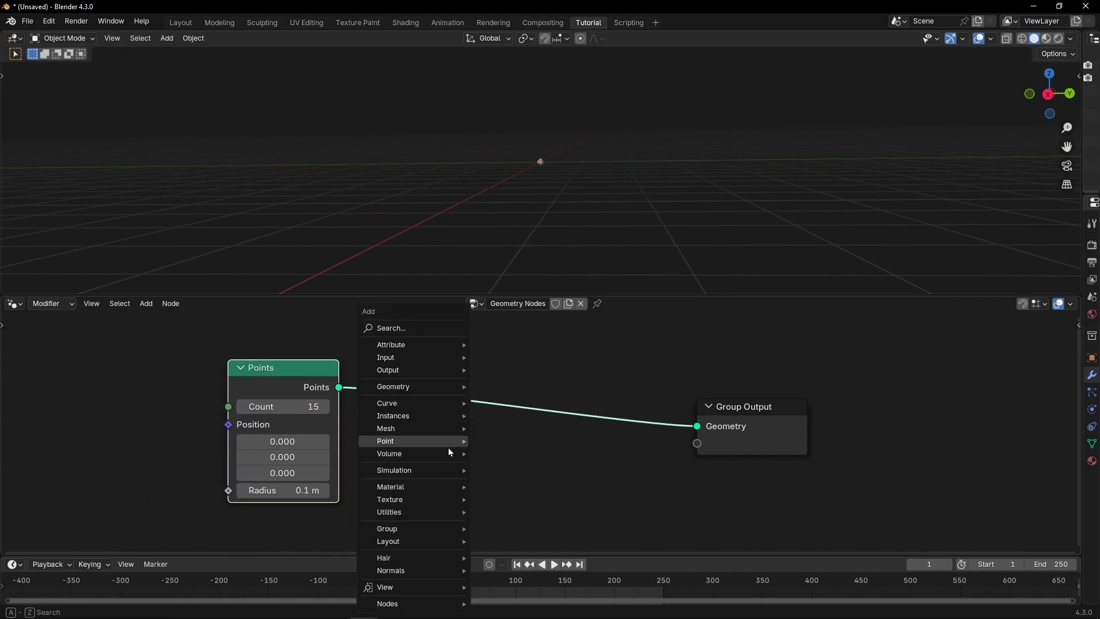
type("simu")
key("Return")
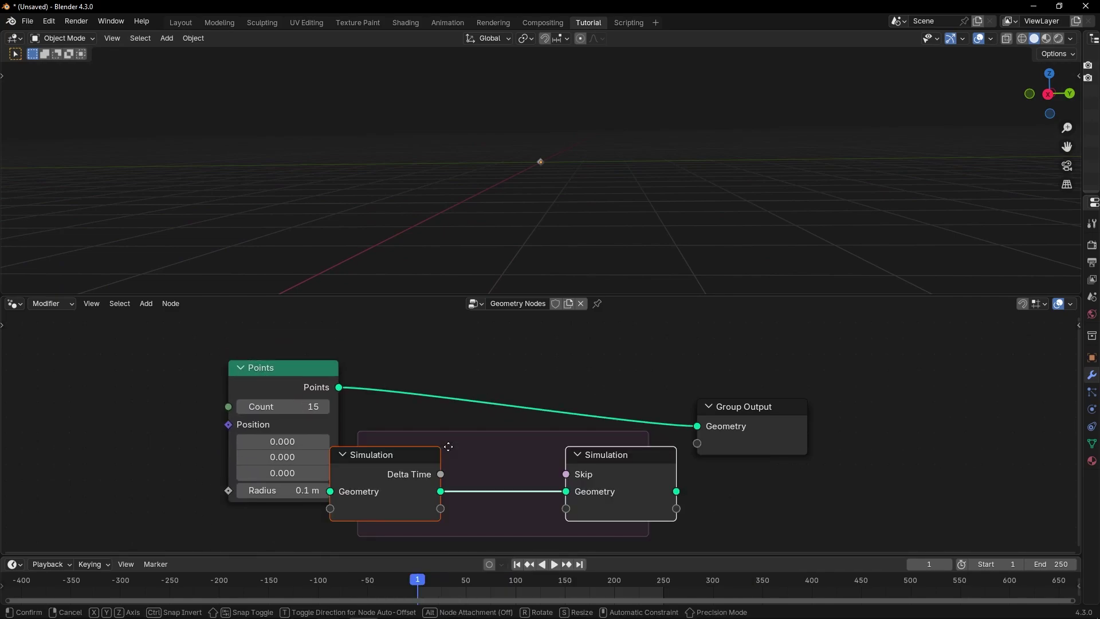
left_click(504, 328)
Step: Replace the direct Points-to-output link by routing the geometry through the Simulation zone, and space out the nodes
right_click_drag(541, 391, 505, 452, "ctrl")
right_click_drag(292, 392, 426, 380, "alt")
right_click_drag(695, 372, 737, 425, "alt")
left_click_drag(763, 423, 877, 381)
left_click_drag(294, 379, 241, 364)
middle_click_drag(525, 399, 561, 425)
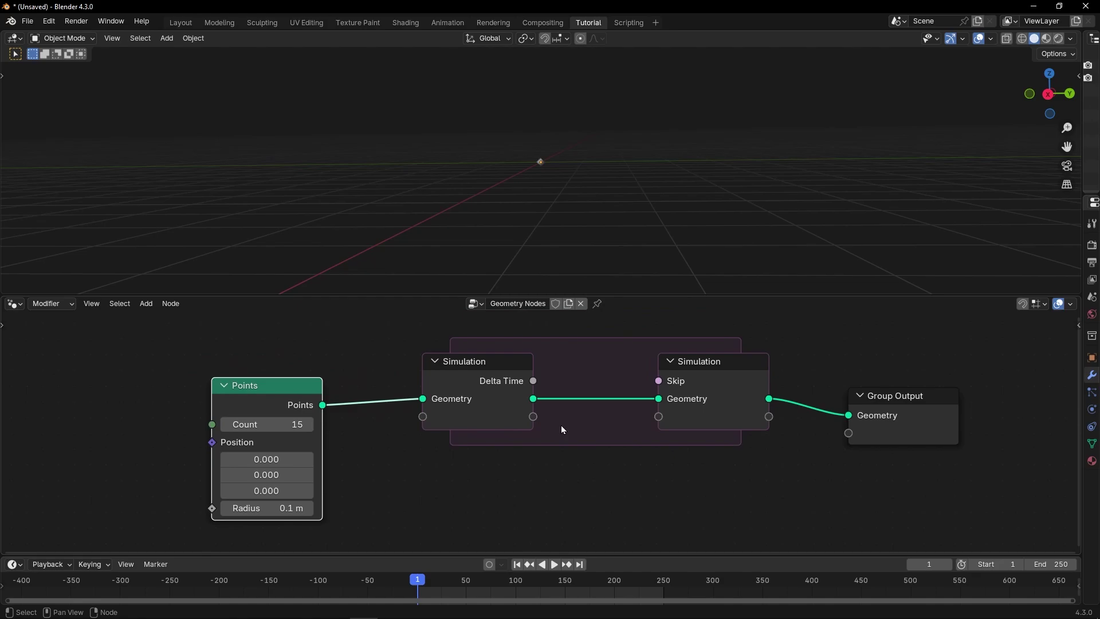
middle_click_drag(569, 207, 589, 224)
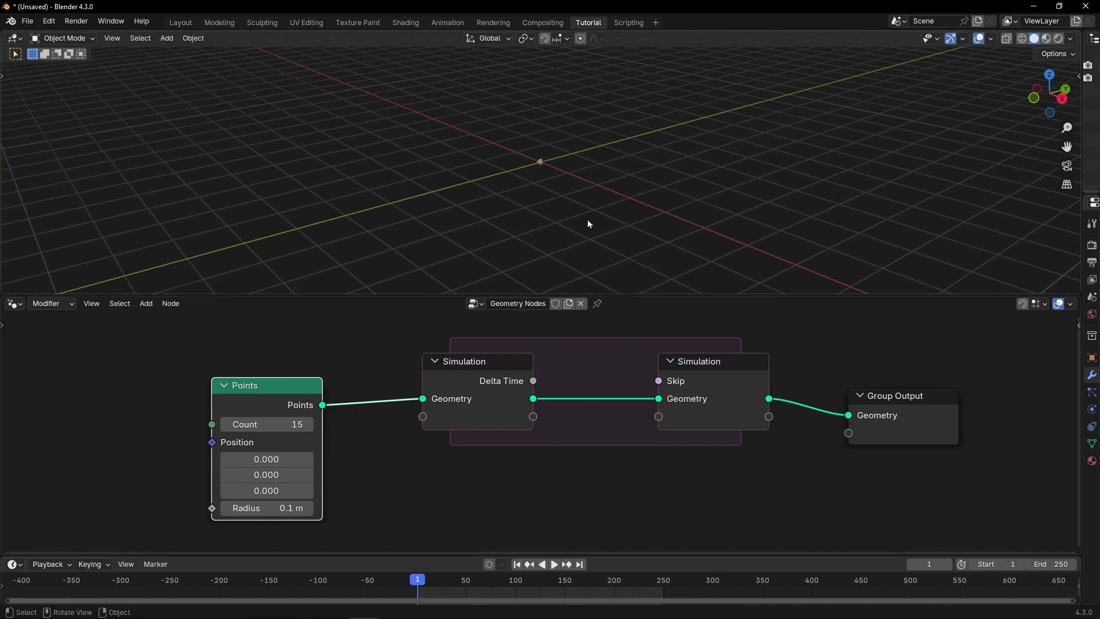
Step: Insert a Store Named Attribute node on the link between Points and the Simulation input
middle_click_drag(365, 385, 536, 378)
left_click_drag(426, 391, 238, 382)
key("shift+a")
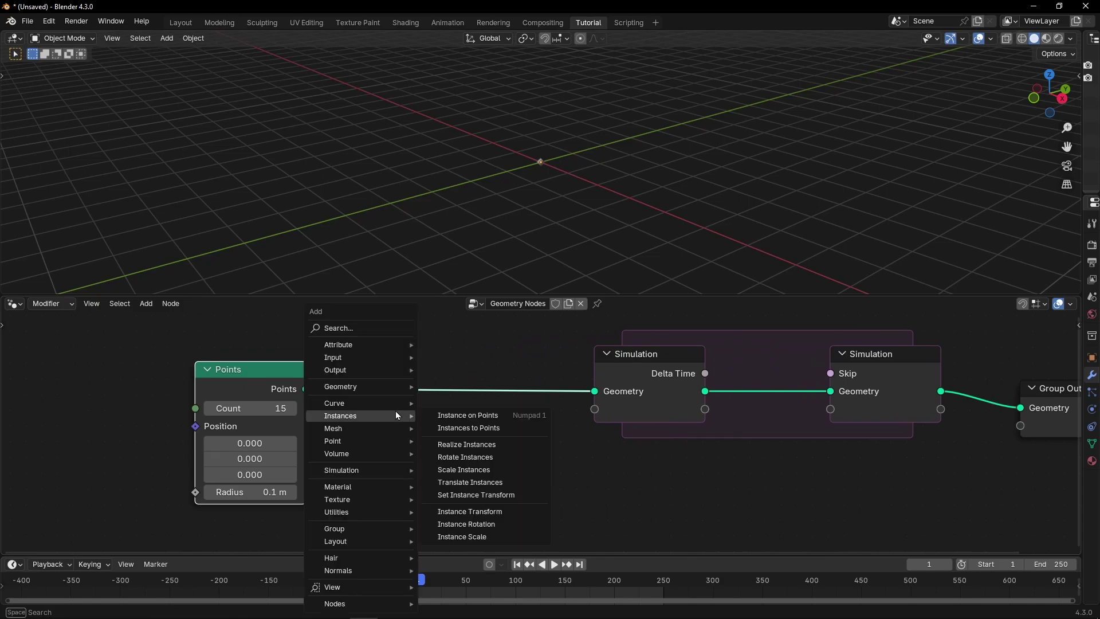
type("store")
key("Return")
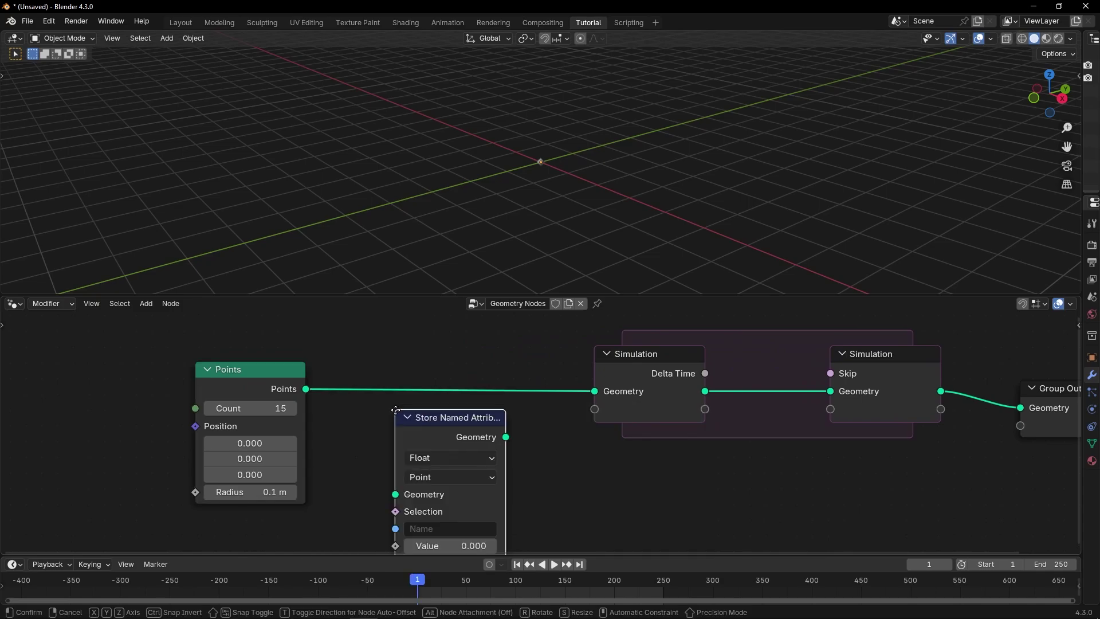
left_click(406, 333)
Step: Set the Store Named Attribute data type to Vector and name the attribute "velocity"
scroll(422, 372, "up", 2)
left_click(422, 372)
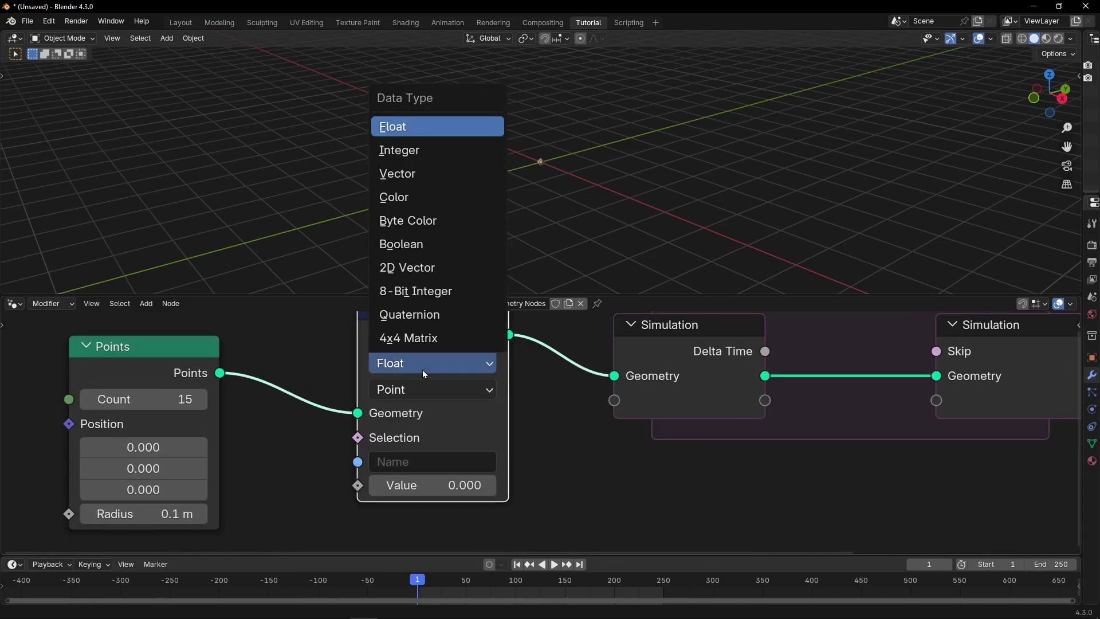
left_click(424, 175)
middle_click_drag(411, 451, 434, 387)
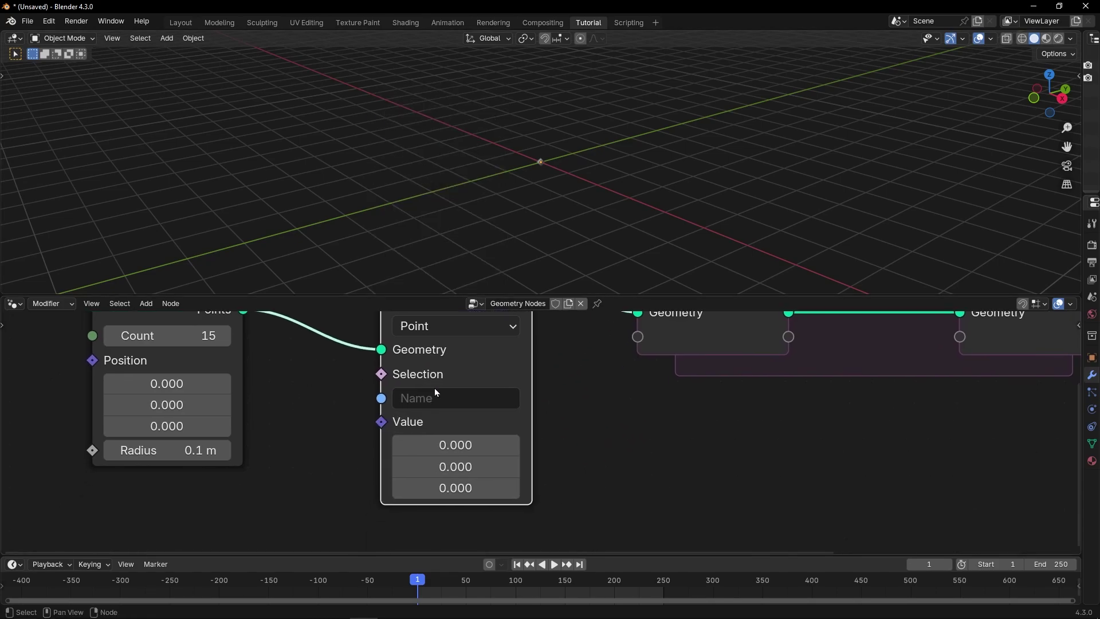
left_click(435, 397)
type("velocity")
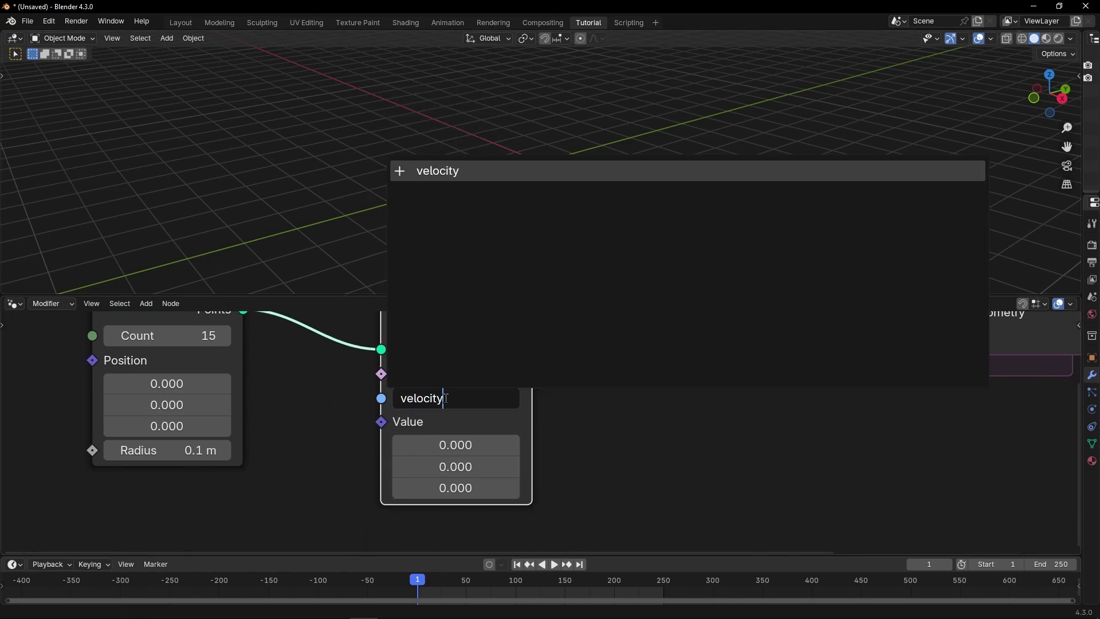
key("Return")
Step: Add a vector Random Value node feeding the velocity attribute's Value input, placed beneath the Store Named Attribute node
key("ctrl+space")
middle_click_drag(445, 399, 475, 320)
left_click_drag(420, 231, 358, 342)
type("ra")
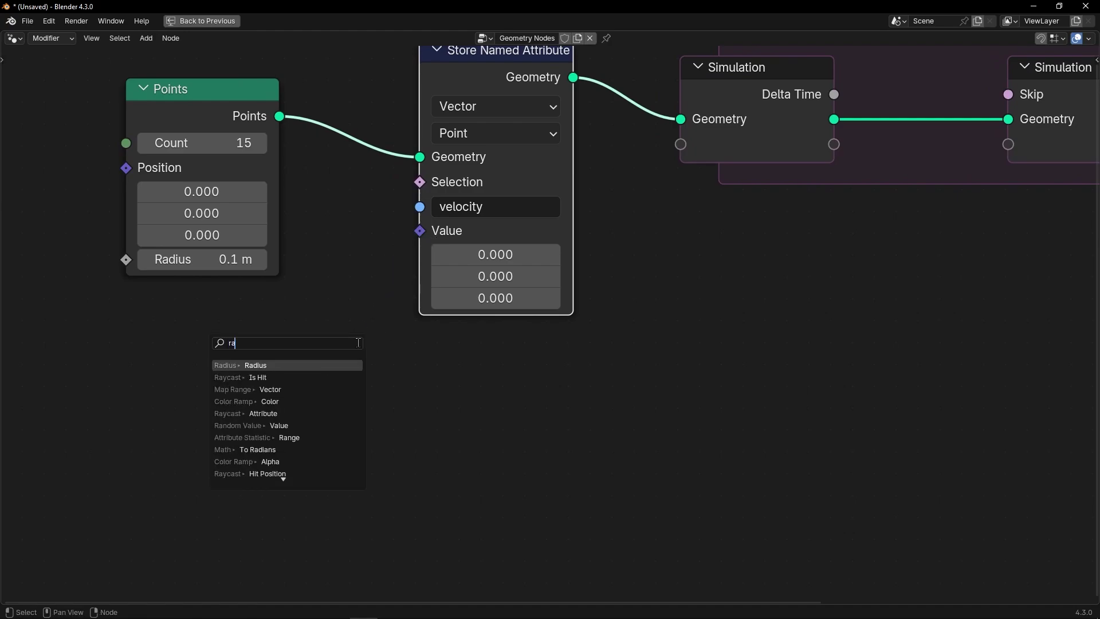
type("ndom")
key("Return")
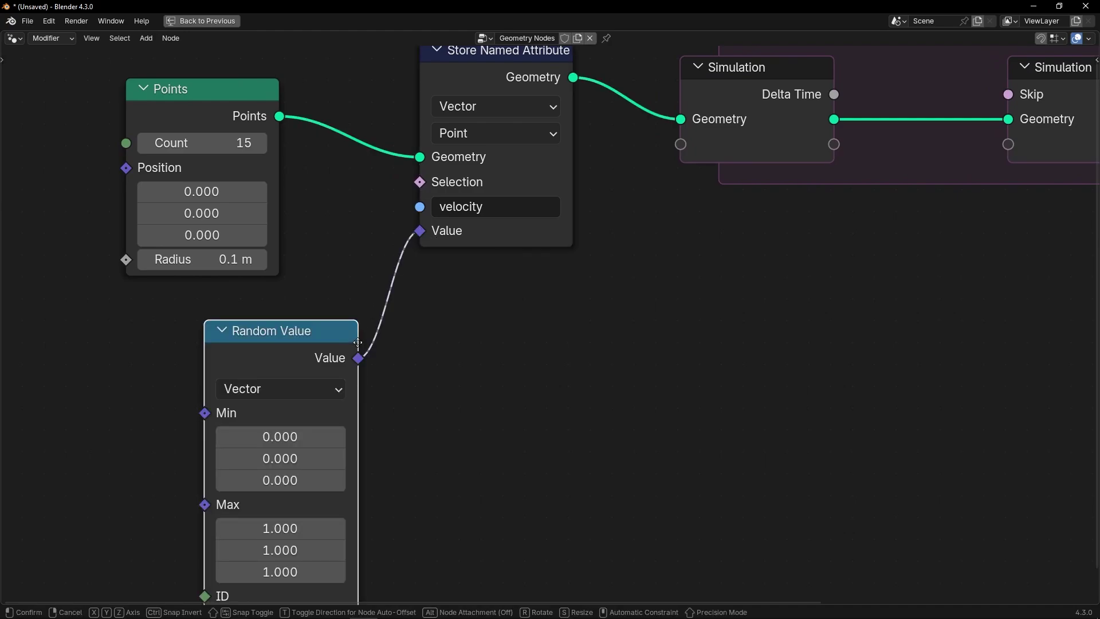
left_click(544, 312)
key("ctrl+space")
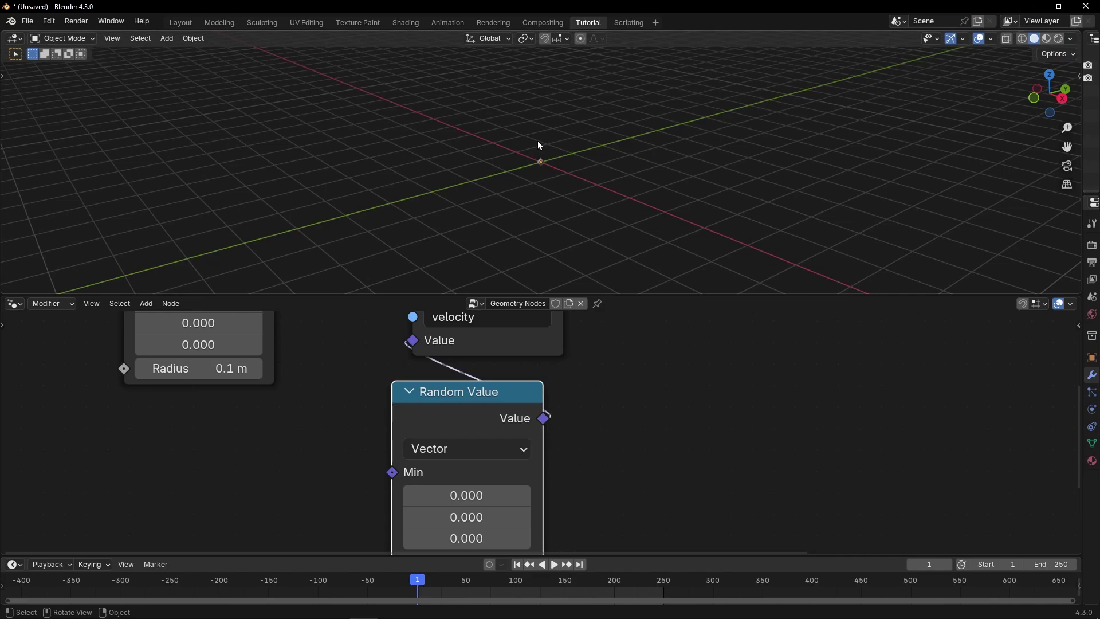
Step: Set the Random Value node's Max Z to 0 and its Min X and Y to -1
key("ctrl+space")
middle_click_drag(535, 407, 517, 333)
double_click(470, 447)
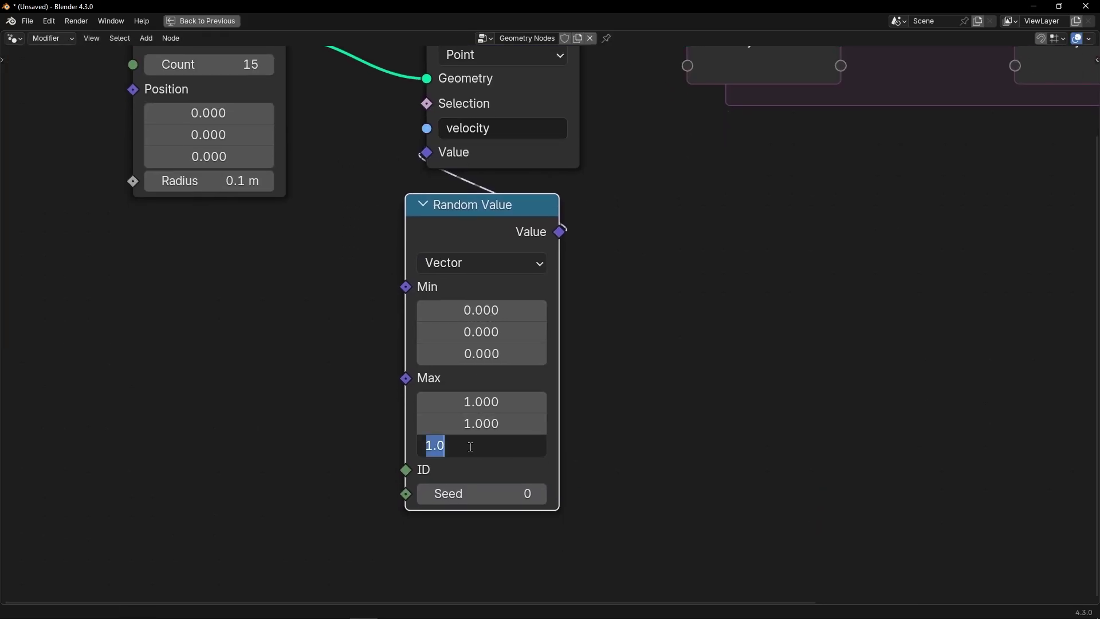
type("0")
key("Return")
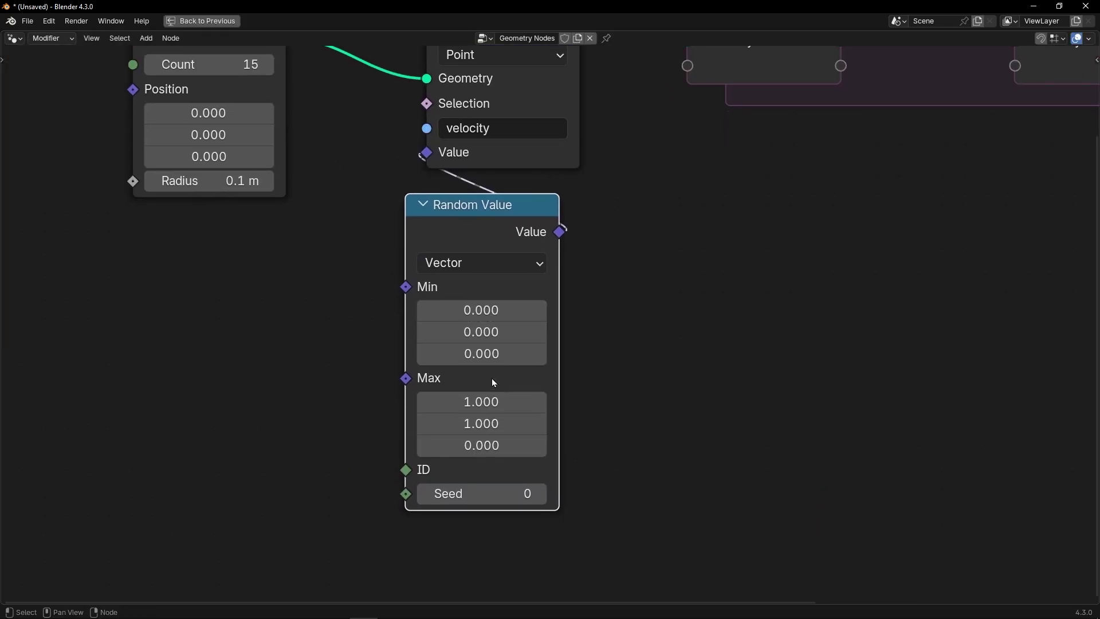
left_click_drag(483, 308, 480, 332)
type("-1")
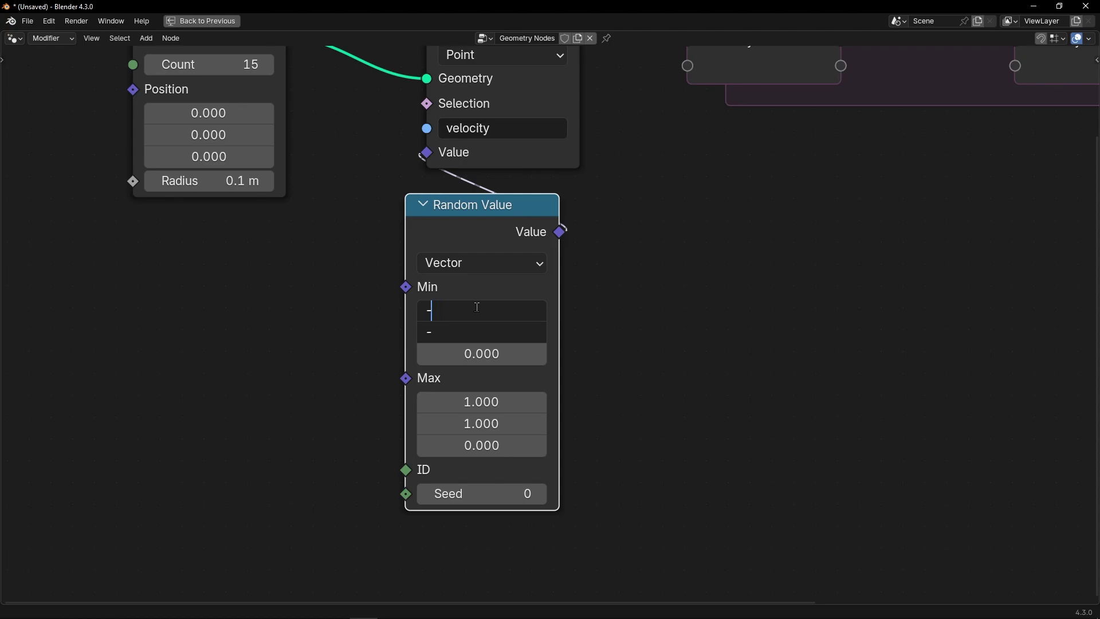
key("Return")
key("ctrl+space")
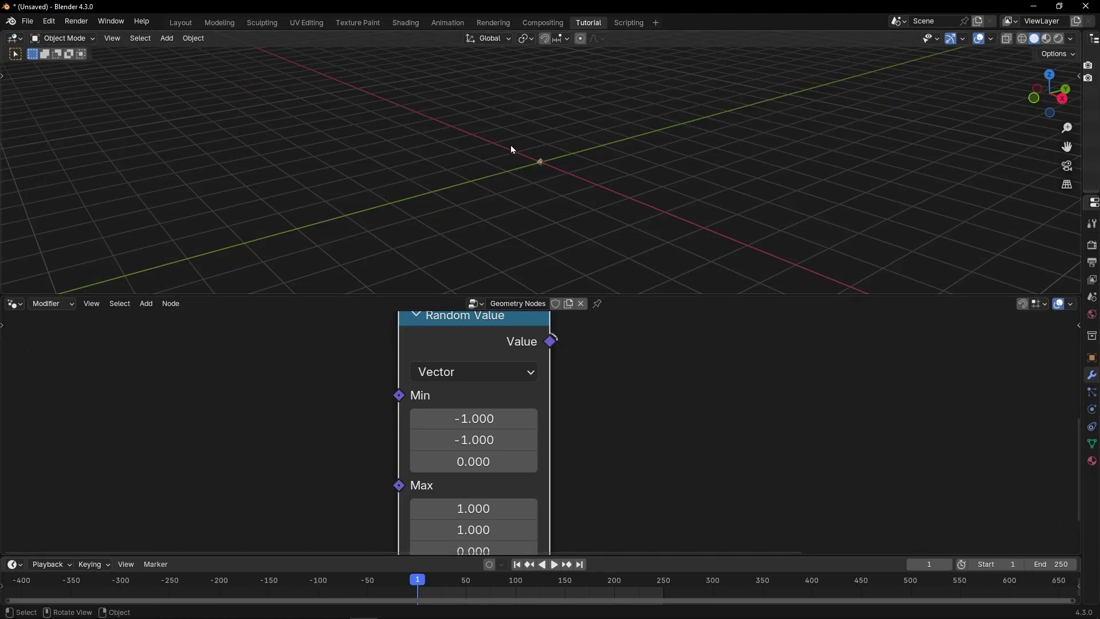
key("ctrl+space")
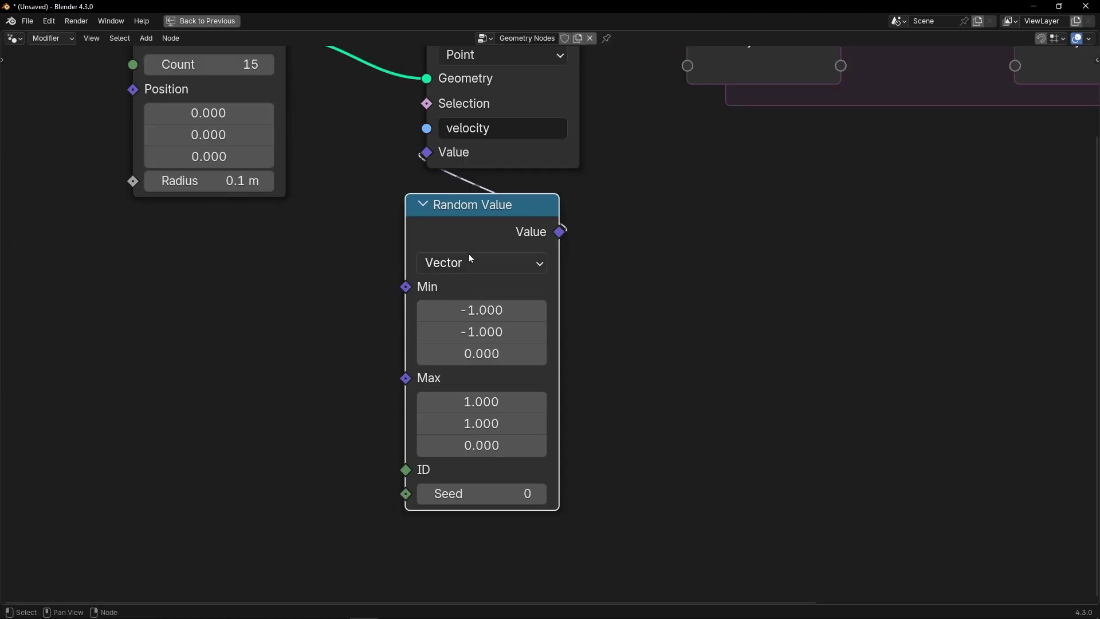
Step: Move the Random Value node down and add a Vector Math node on its link to the velocity attribute
left_click_drag(476, 207, 485, 310)
key("shift+a")
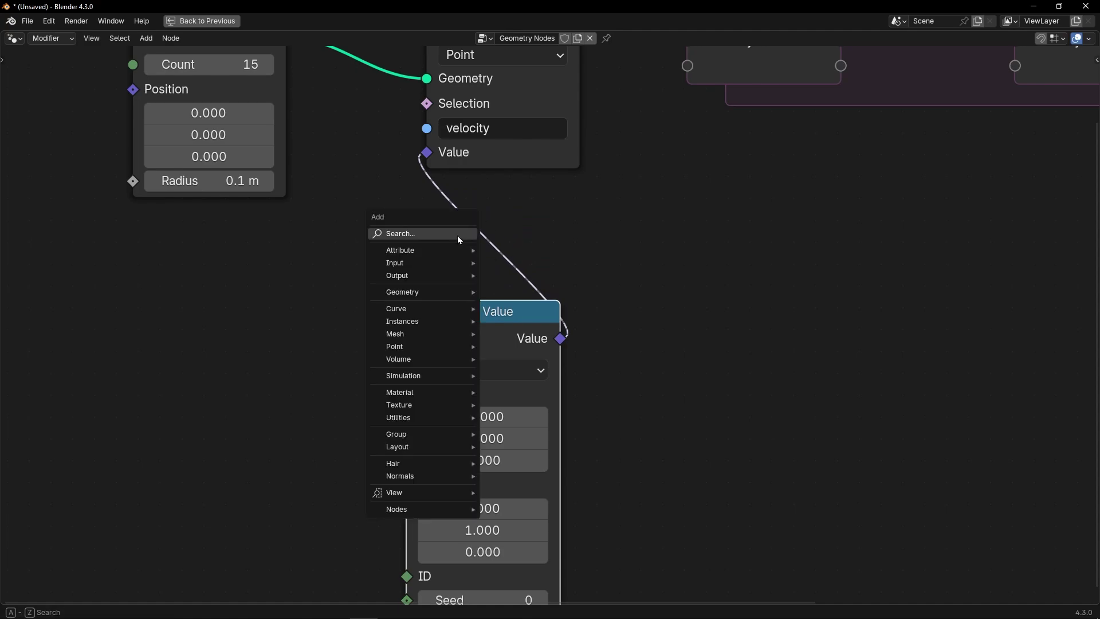
type("vector add")
key("Return")
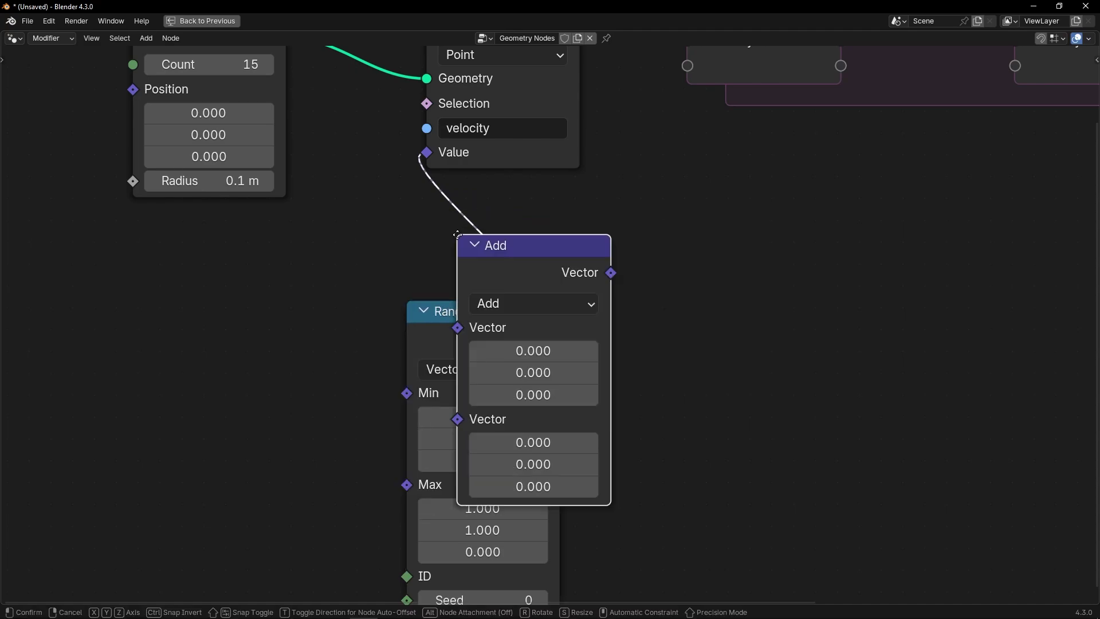
left_click(457, 234)
Step: Switch the Vector Math operation to Scale and stack the node neatly between Store Named Attribute and Random Value
left_click(490, 305)
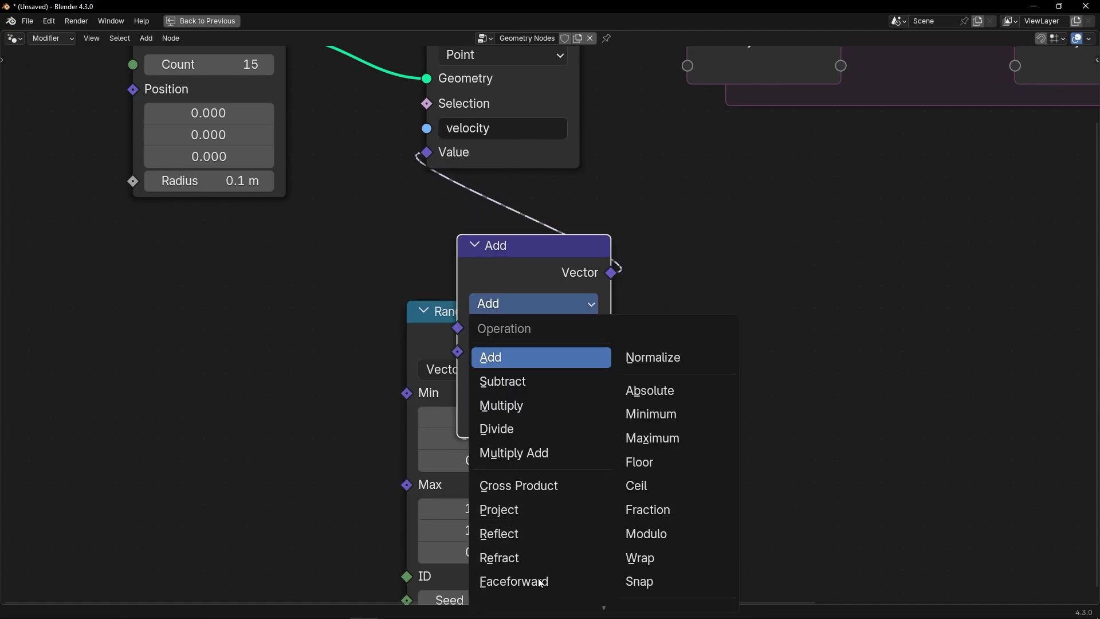
scroll(597, 608, "down", 4)
left_click(593, 603)
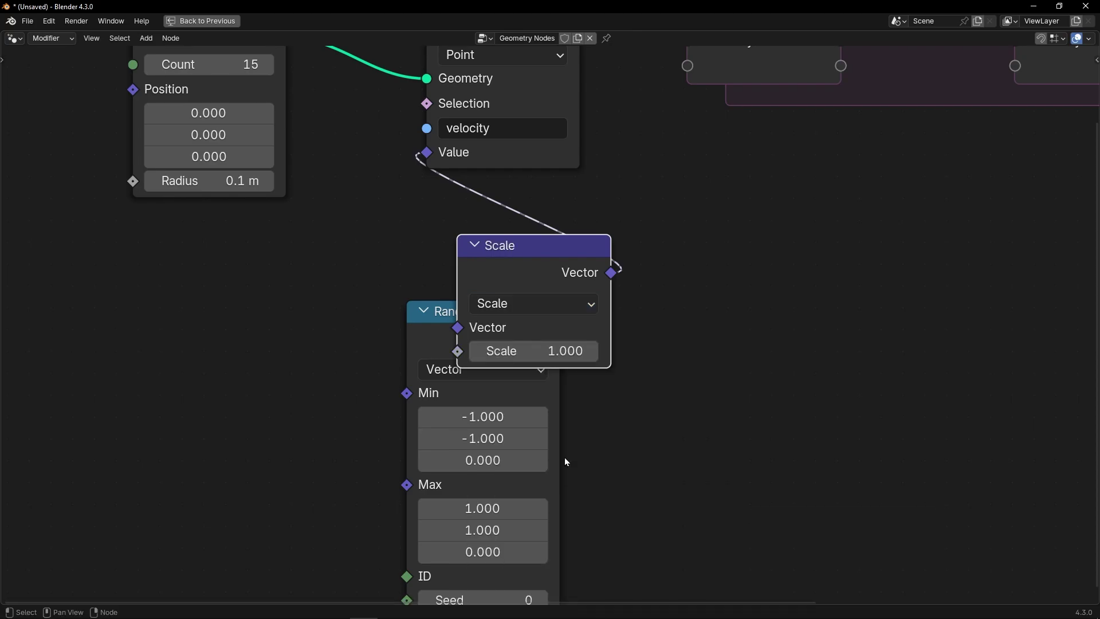
left_click_drag(521, 262, 476, 195)
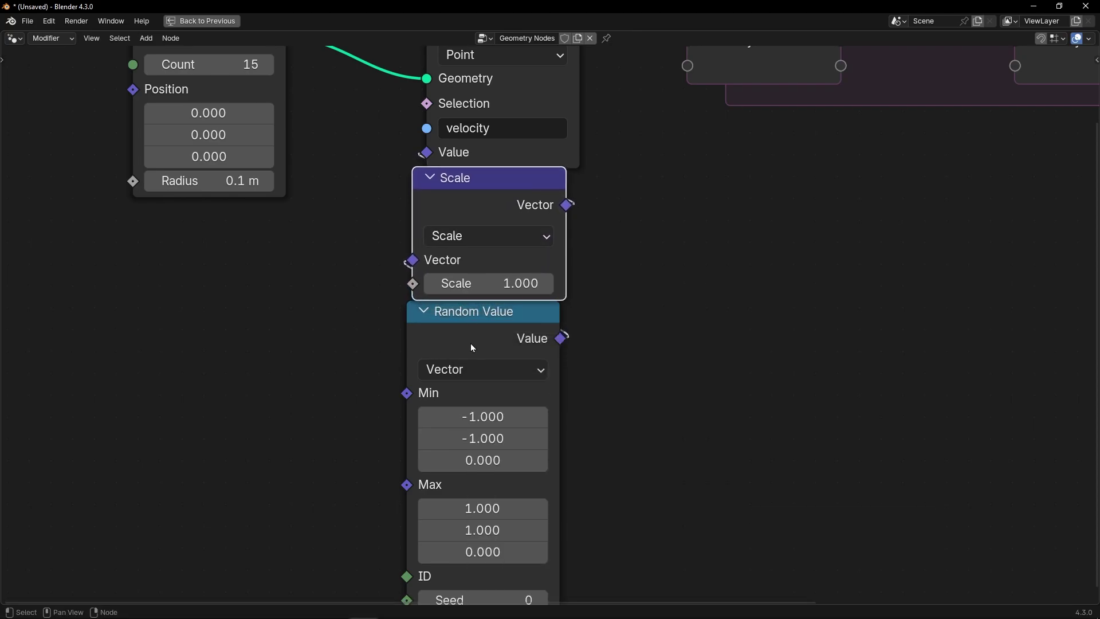
left_click_drag(474, 337, 483, 358)
left_click_drag(486, 205, 488, 217)
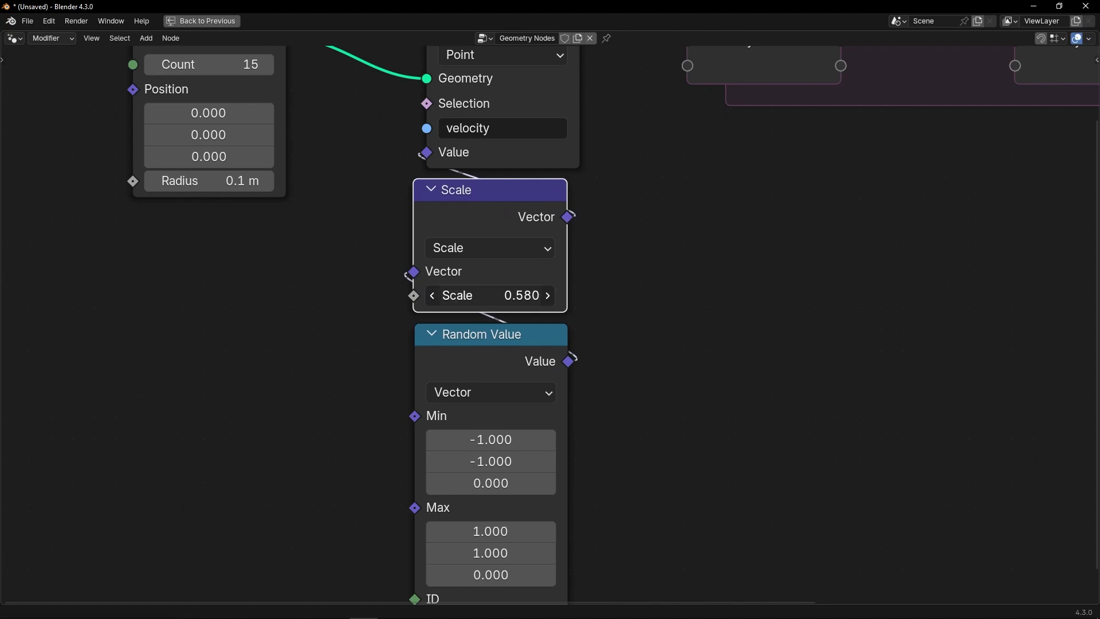
Step: Set the Scale node's factor to 0.1
left_click(513, 293)
type("0.1")
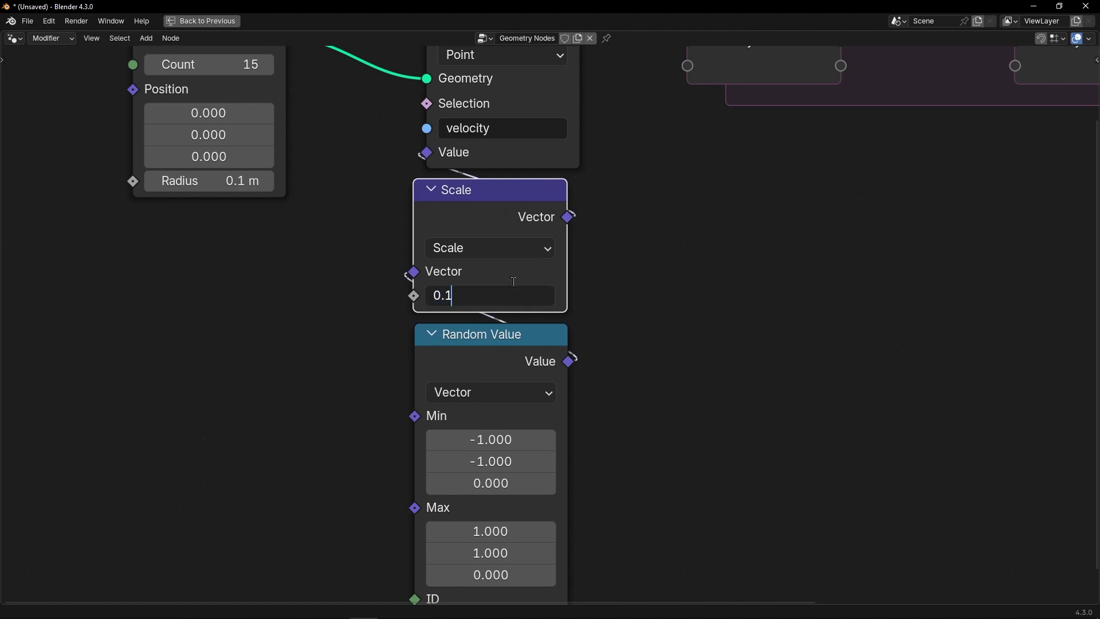
key("Return")
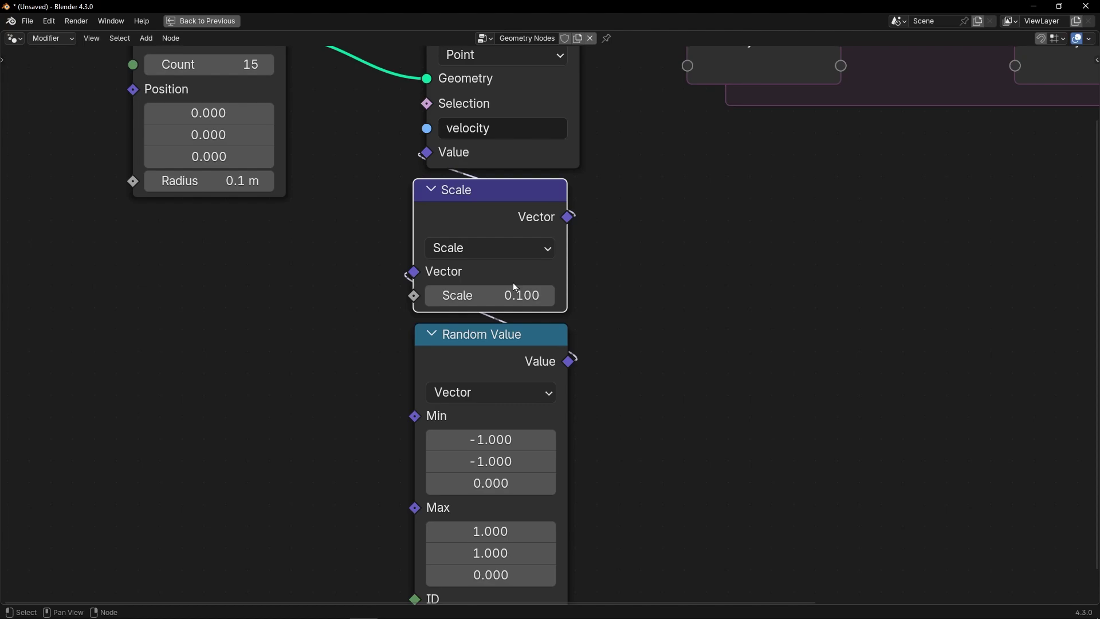
Step: Group the Store Named Attribute, Scale and Random Value nodes in a frame labelled "Initial Velocity"
scroll(513, 283, "down", 3)
left_click_drag(438, 85, 566, 537)
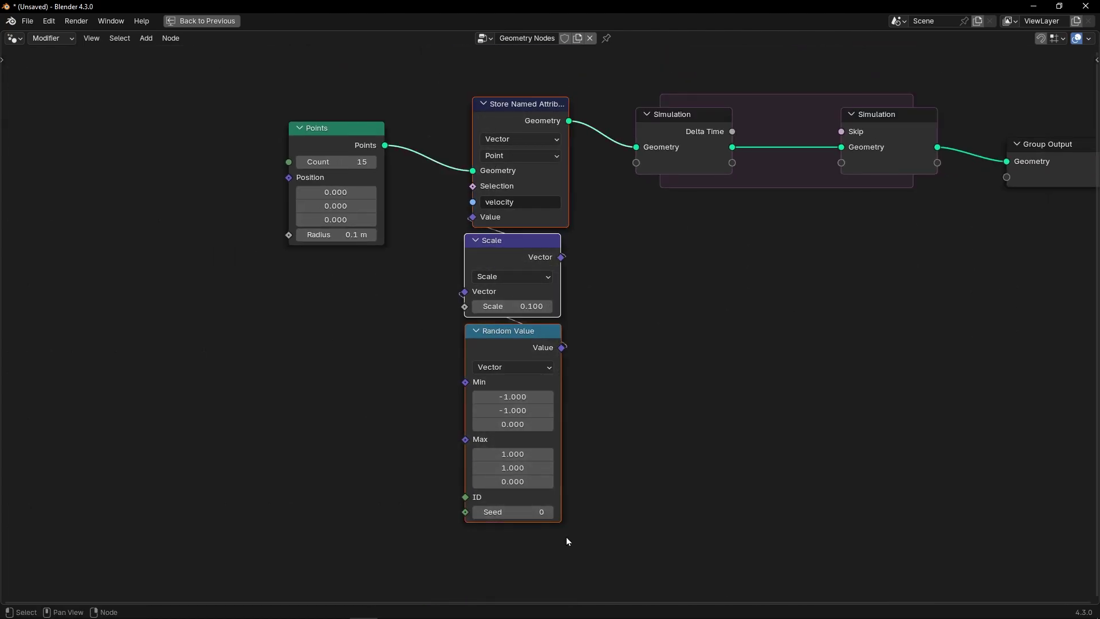
key("ctrl+j")
key("F2")
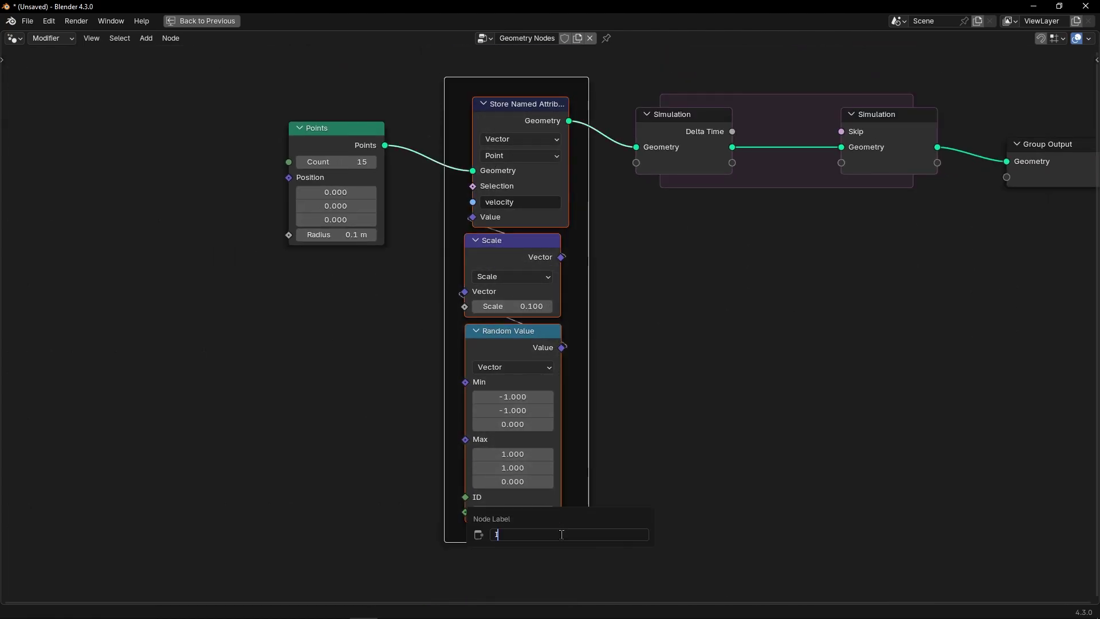
type("Initial Velocity")
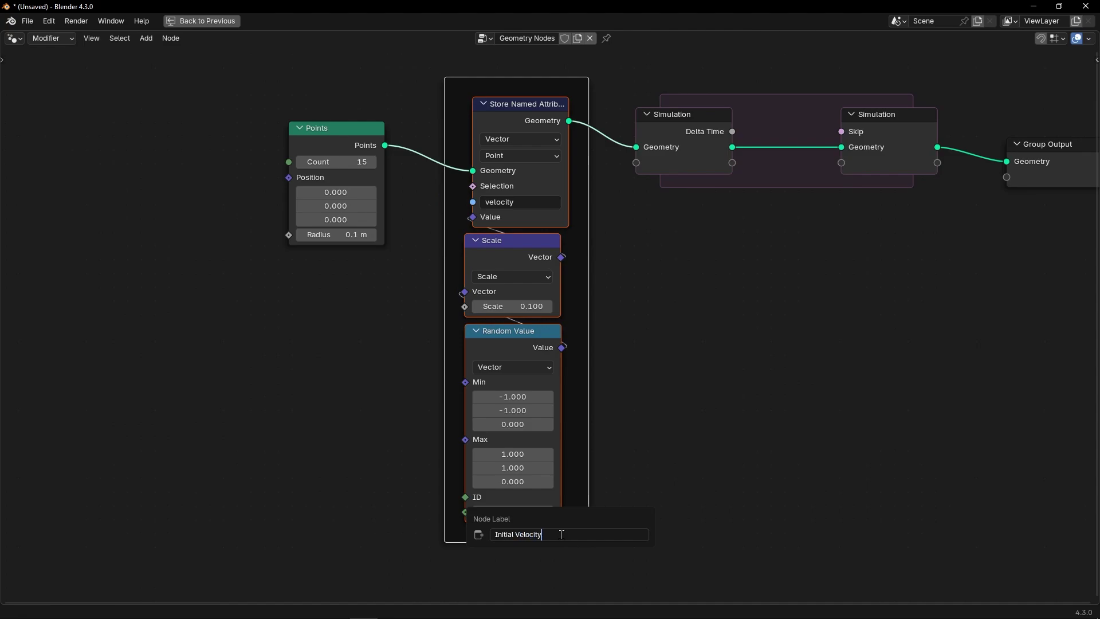
key("Return")
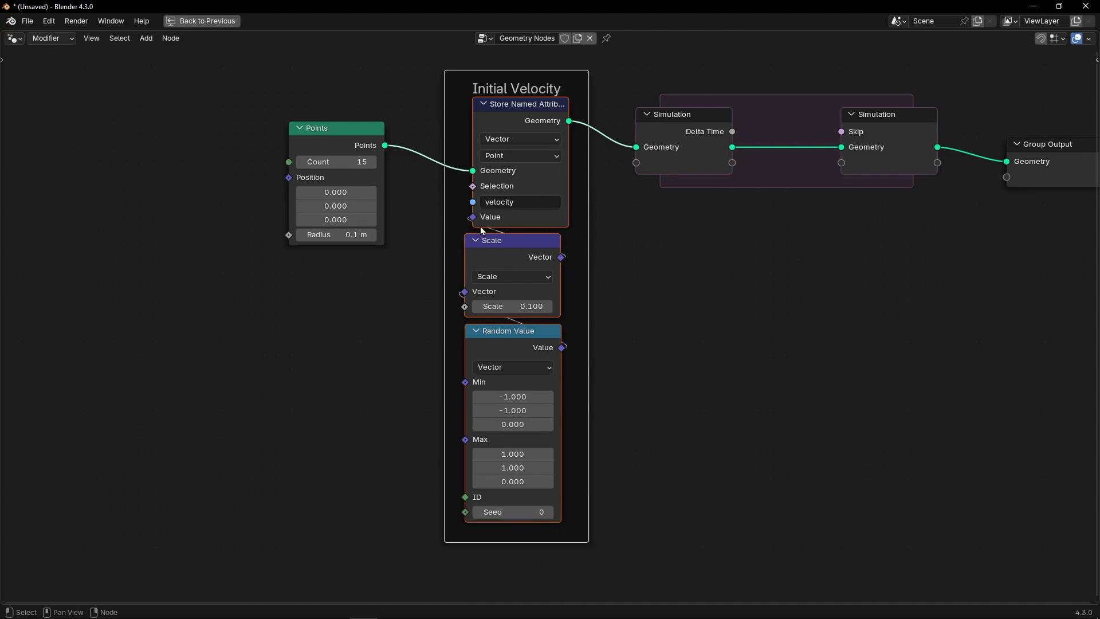
Step: Widen the Simulation zone by moving its output node and Group Output further along, and restore the full workspace layout
middle_click_drag(723, 231, 448, 263)
left_click_drag(561, 136, 881, 254)
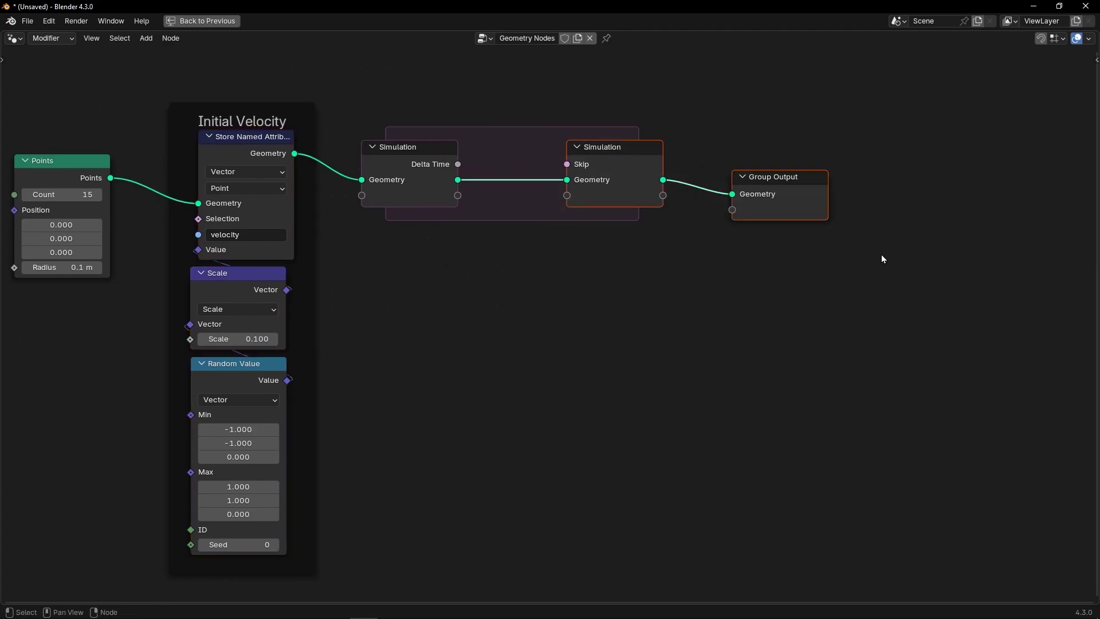
left_click_drag(640, 192, 642, 191)
left_click(658, 230)
key("ctrl+space")
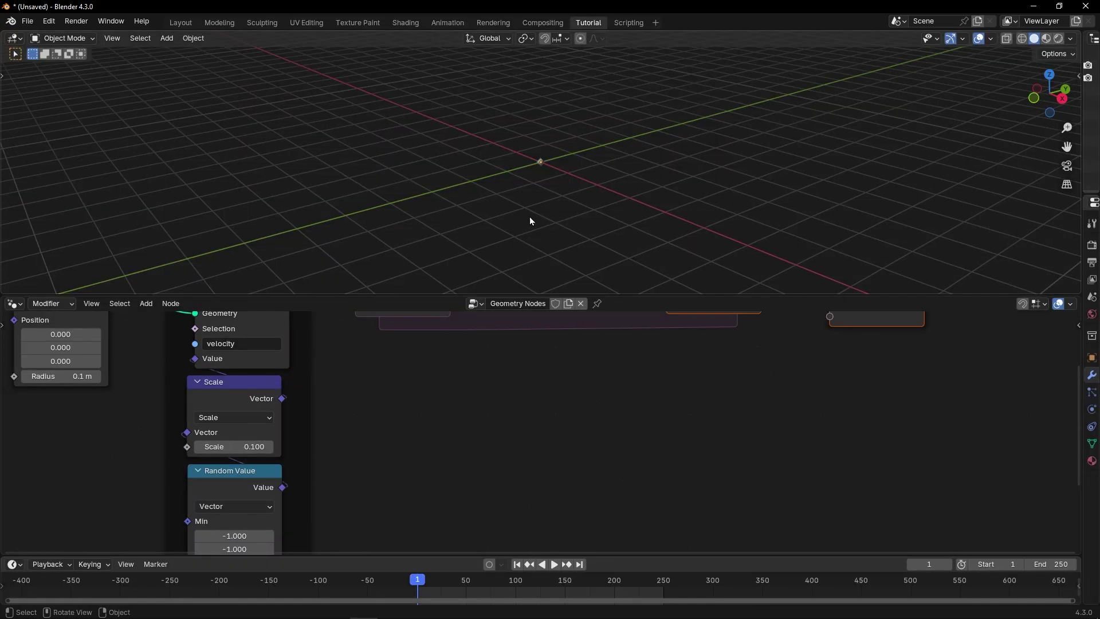
Step: Insert a Set Position node on the geometry link inside the Simulation zone
middle_click_drag(543, 366, 528, 458)
key("shift+a")
type("set")
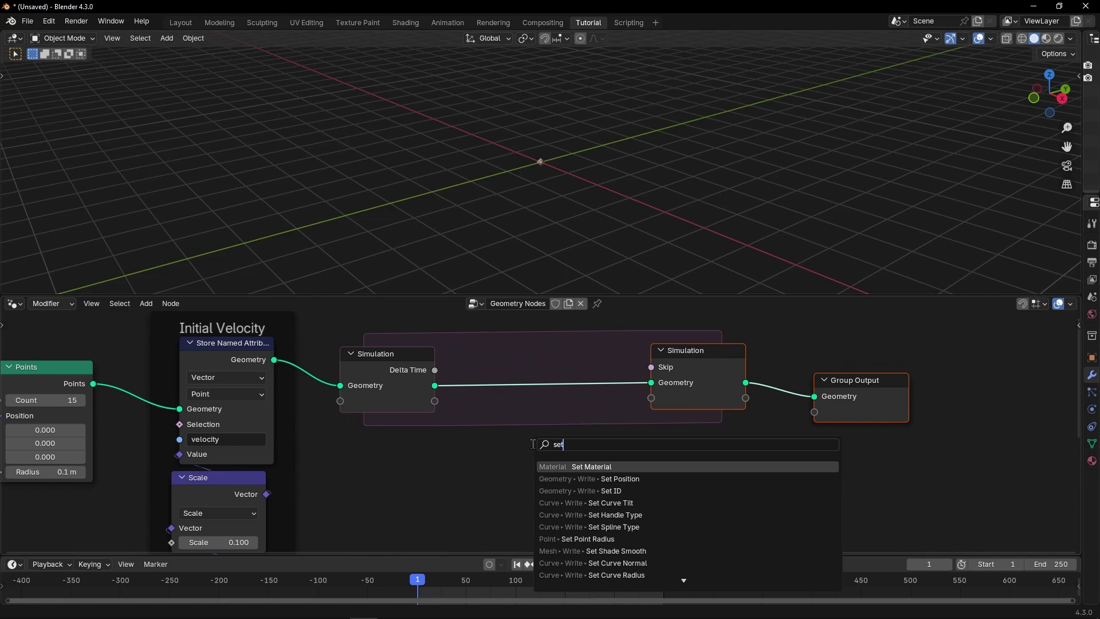
key("Down")
key("Return")
left_click(504, 420)
Step: Add a Named Attribute node reading "velocity" as a Vector and connect its Attribute output to Set Position's Offset
scroll(503, 420, "up", 1)
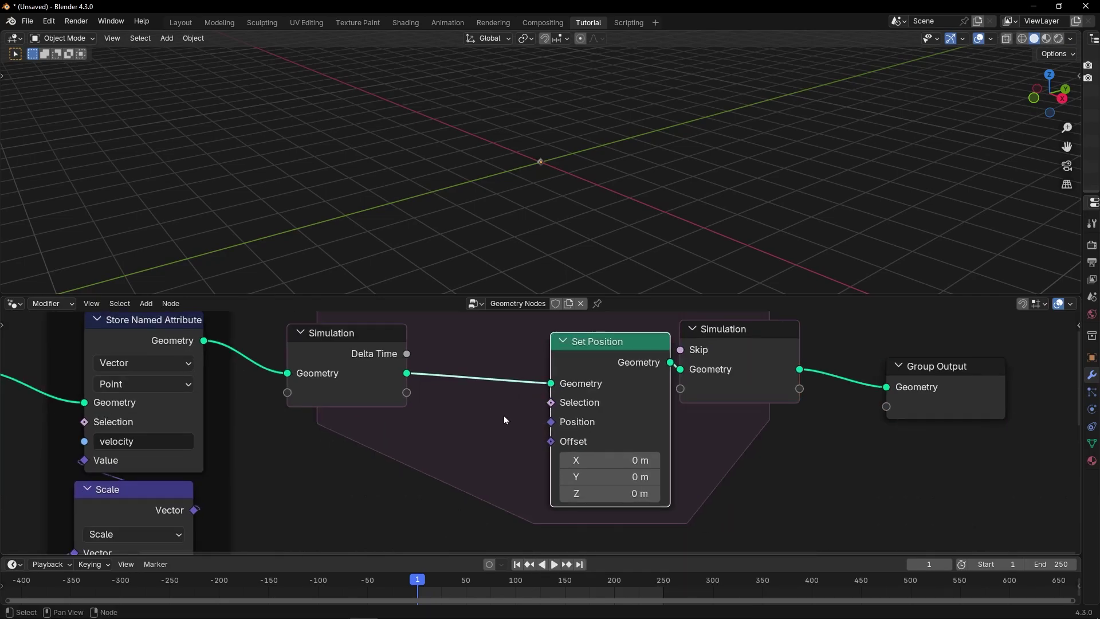
middle_click_drag(503, 420, 514, 380)
key("shift+a")
type("named")
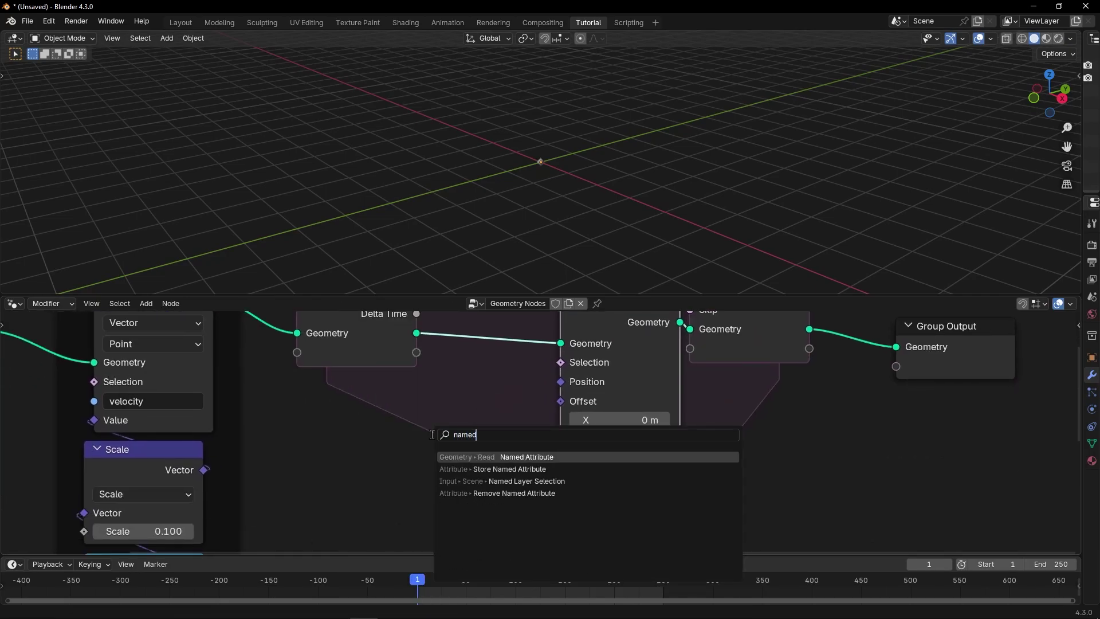
key("Return")
left_click(381, 401)
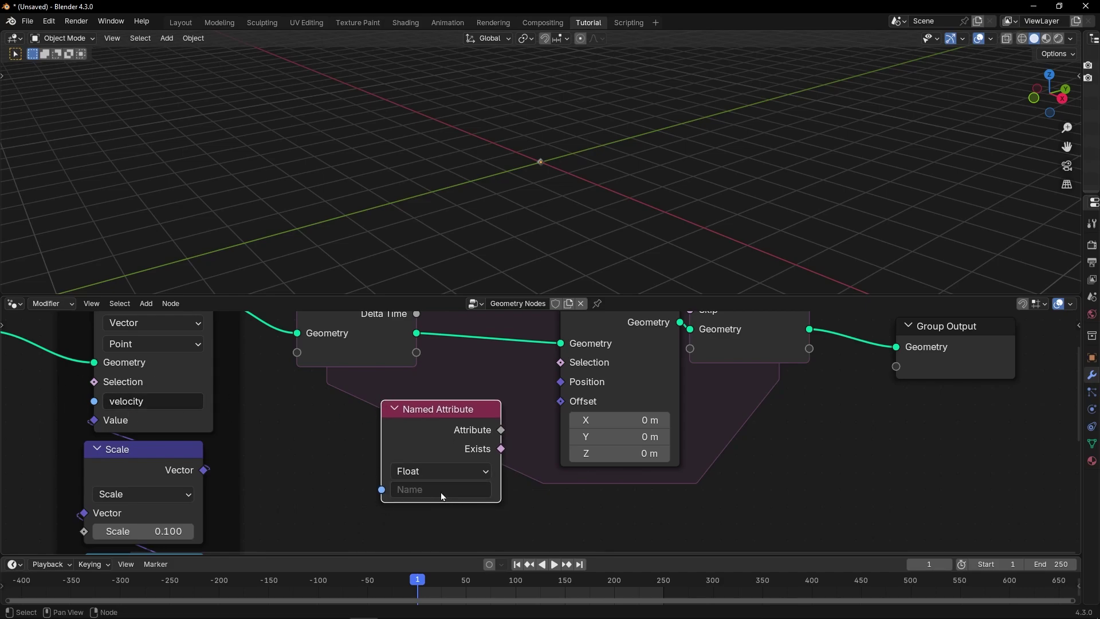
type("velocity")
left_click_drag(502, 431, 535, 424)
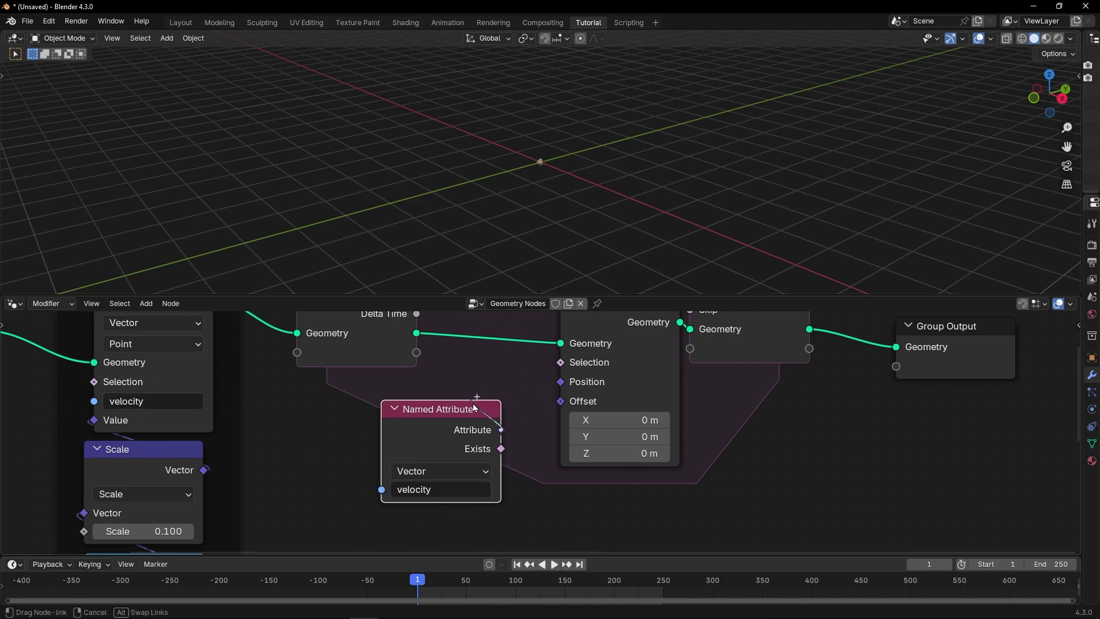
left_click_drag(475, 408, 561, 402)
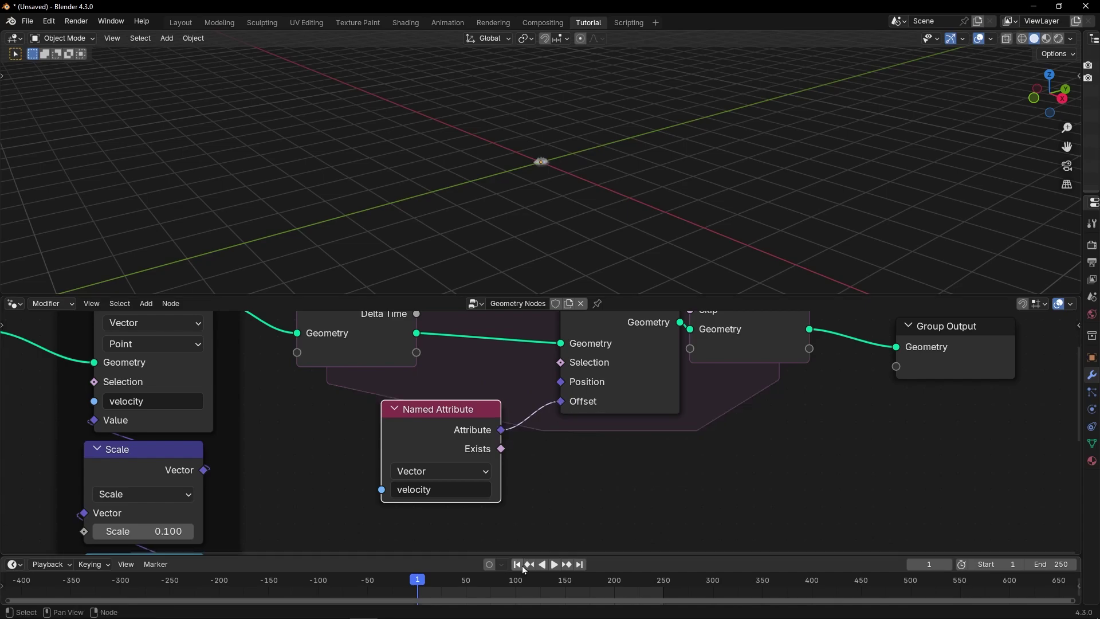
Step: Play the simulation, then replay it from the first frame to examine how the points move
key("space")
middle_click_drag(574, 201, 507, 197)
key("space")
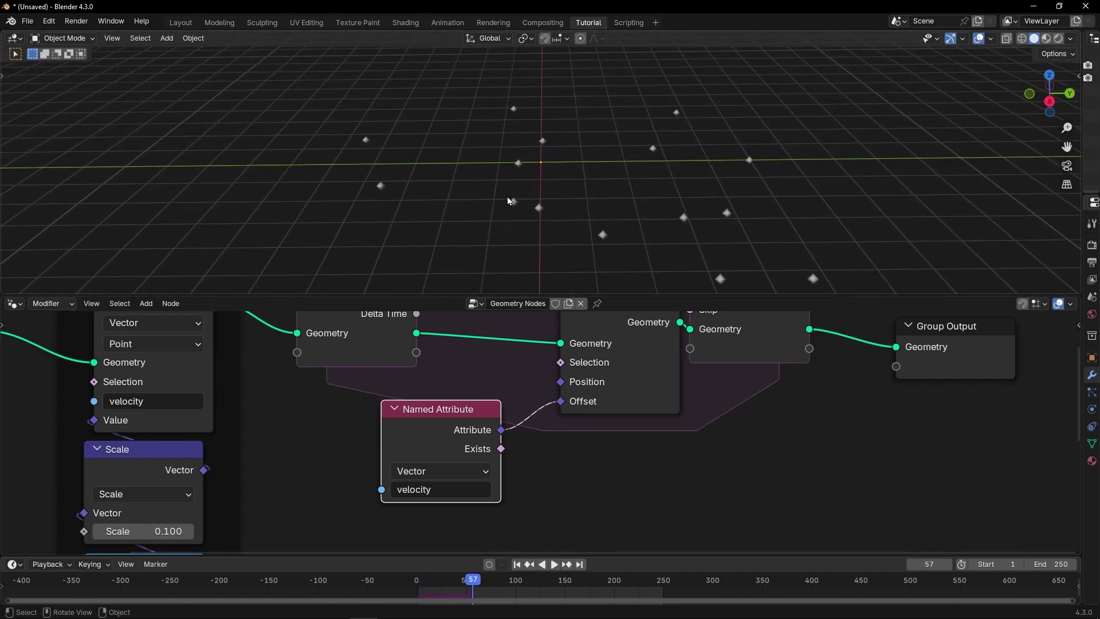
scroll(542, 434, "down", 2)
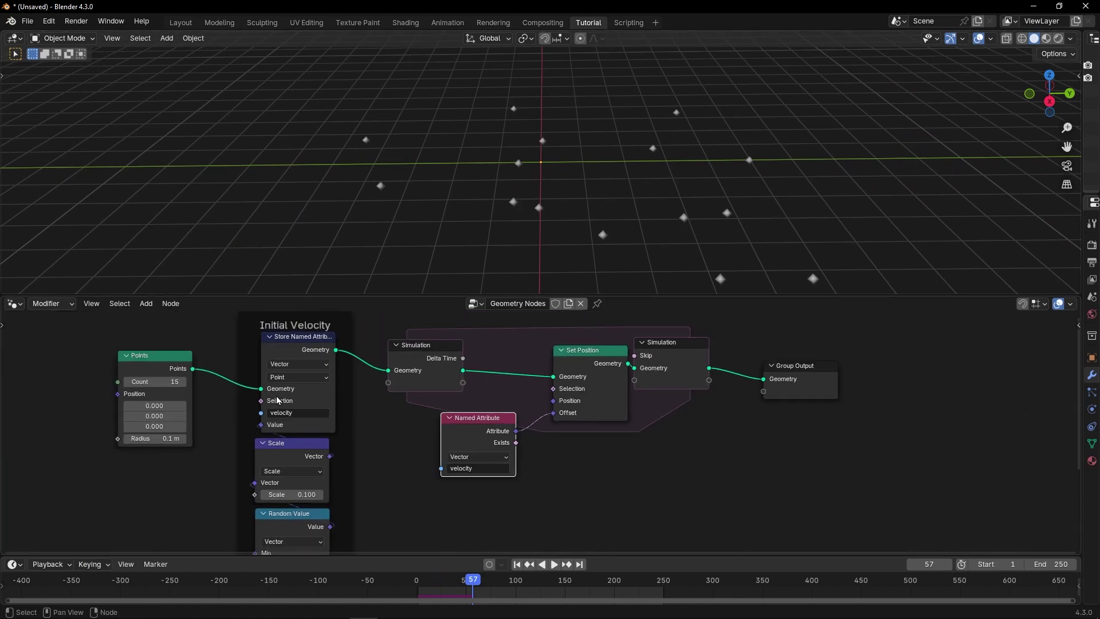
left_click(517, 564)
key("space")
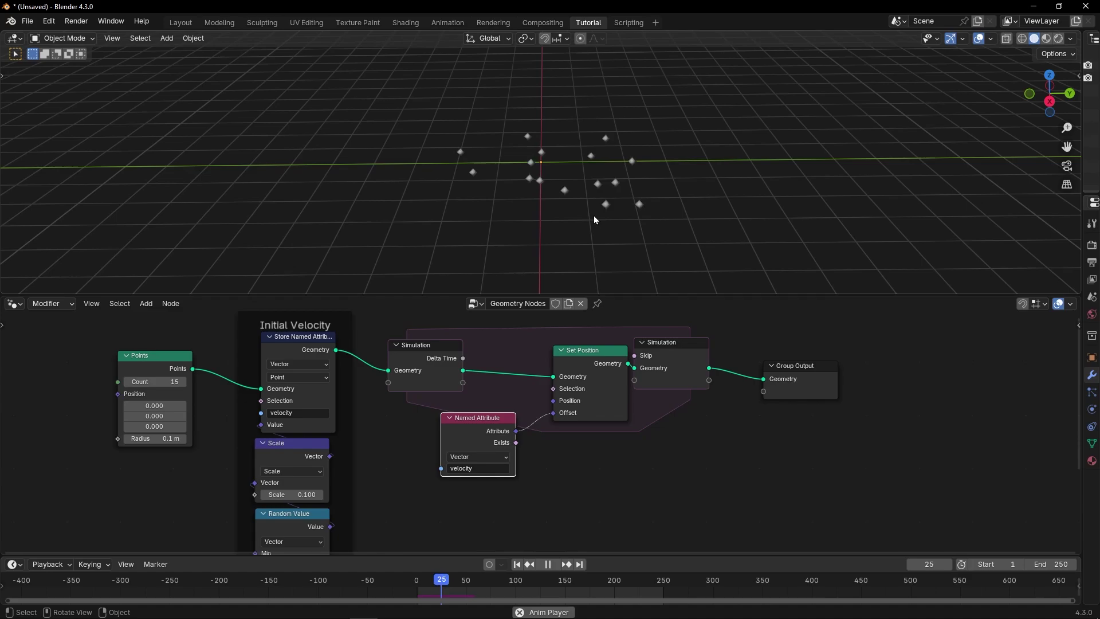
key("space")
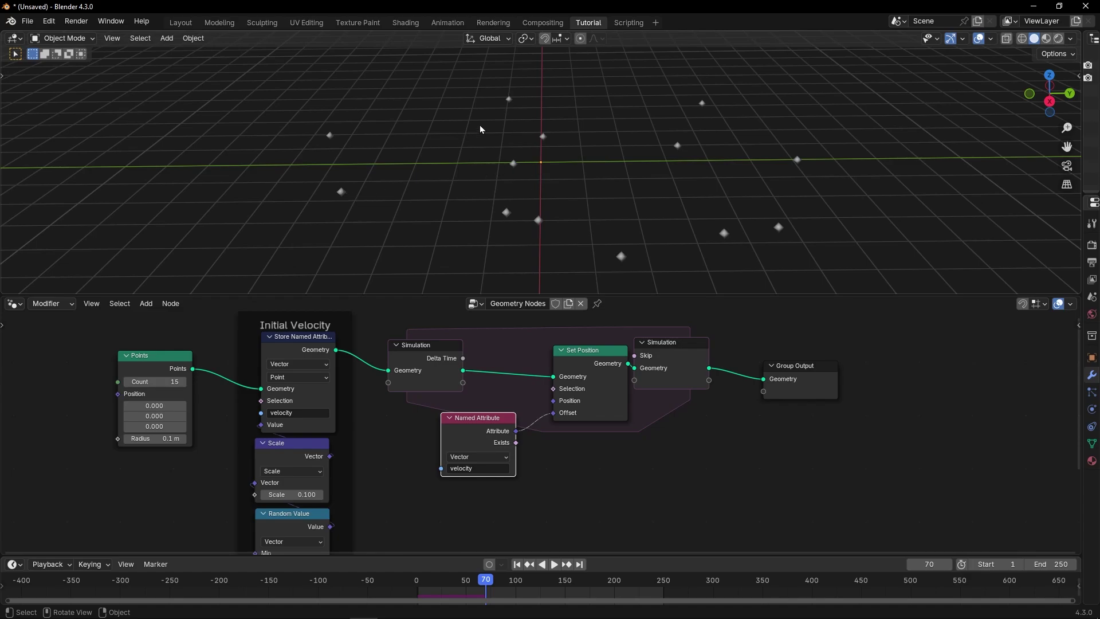
Step: Add a String to Curves node in the empty area beyond Group Output
scroll(785, 409, "down", 6)
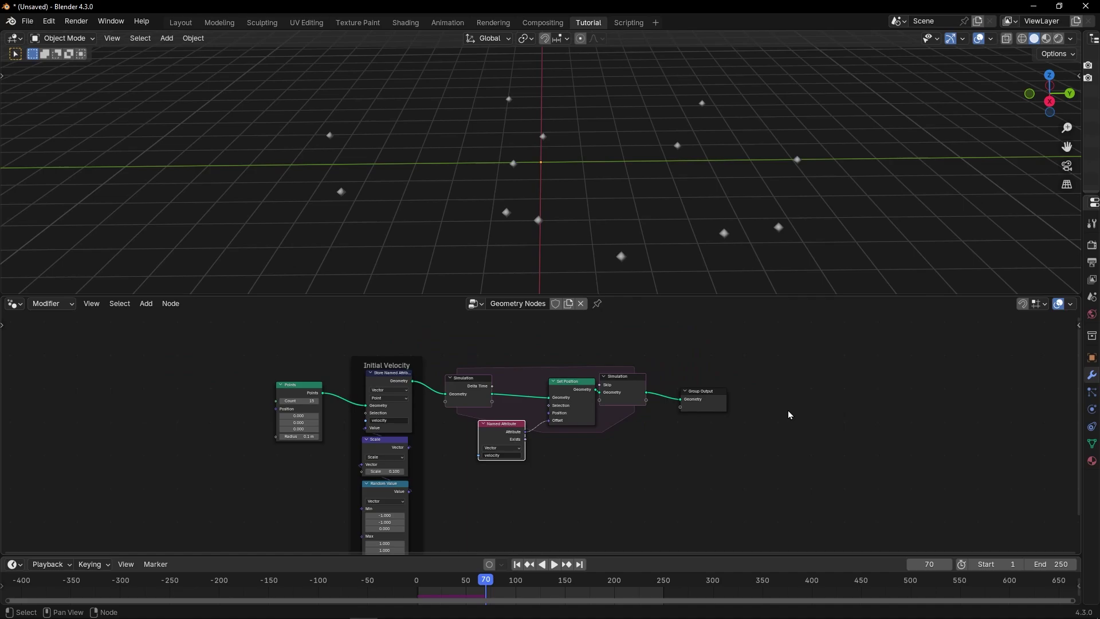
middle_click_drag(787, 411, 491, 404)
scroll(579, 406, "up", 4)
key("shift+a")
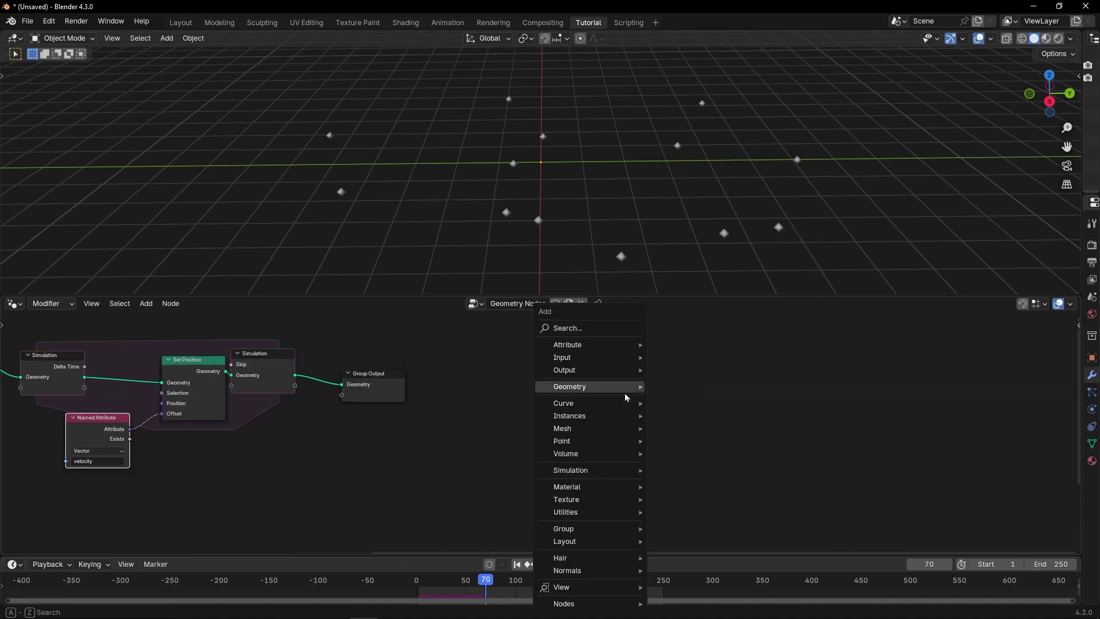
type("string")
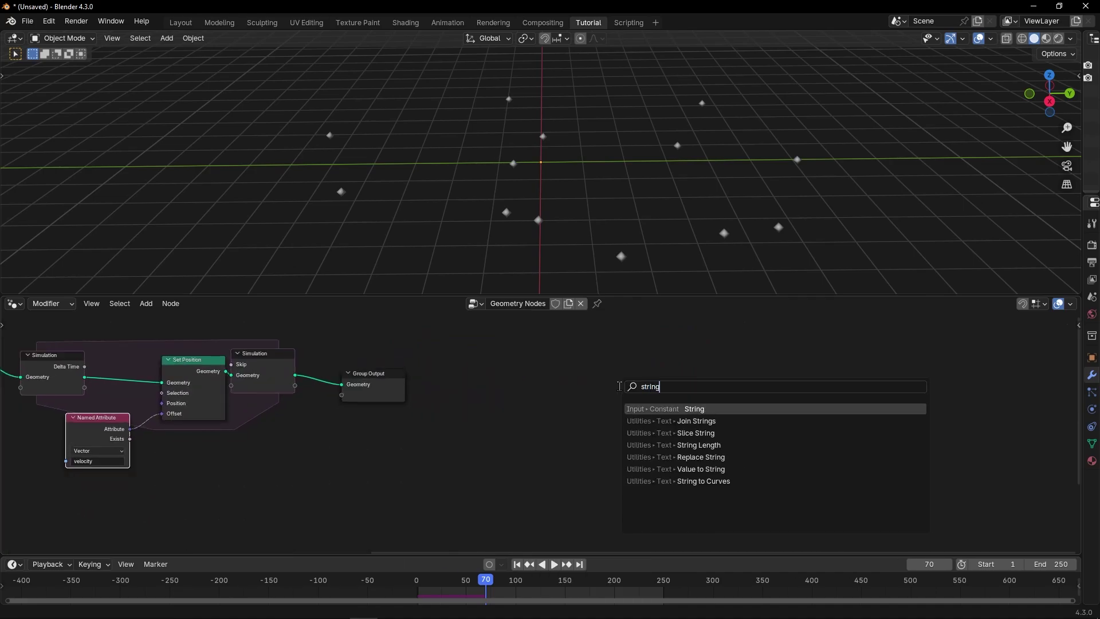
left_click(704, 480)
left_click(550, 363)
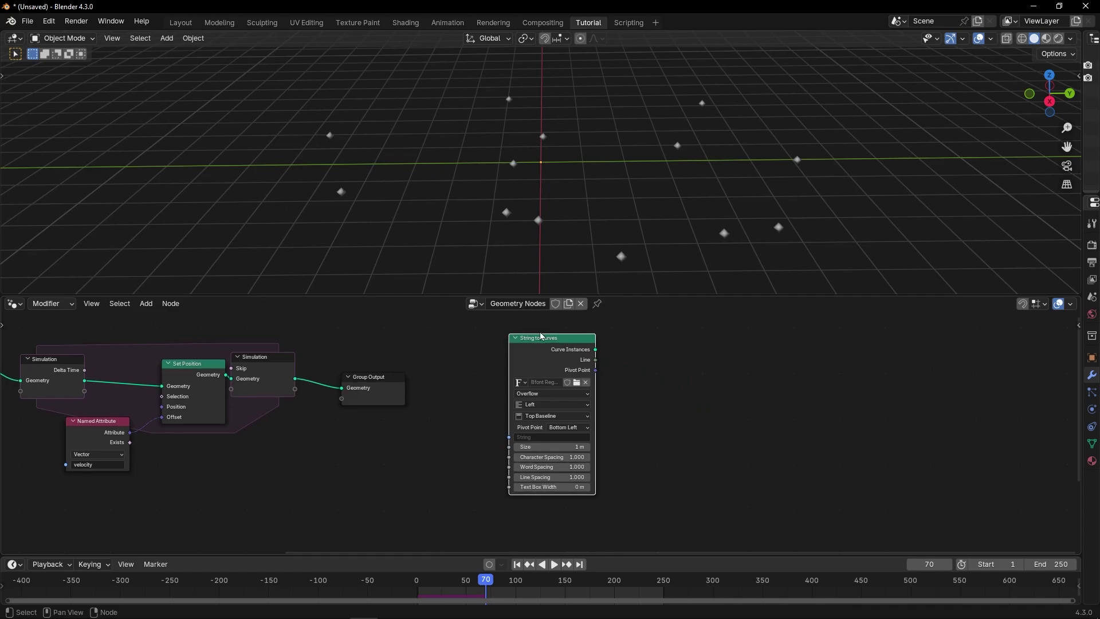
Step: Preview String to Curves with a Viewer node placed beside it, and enter HELLO as its string
left_click(548, 360, "ctrl+shift")
scroll(661, 363, "up", 4)
middle_click_drag(664, 363, 641, 373)
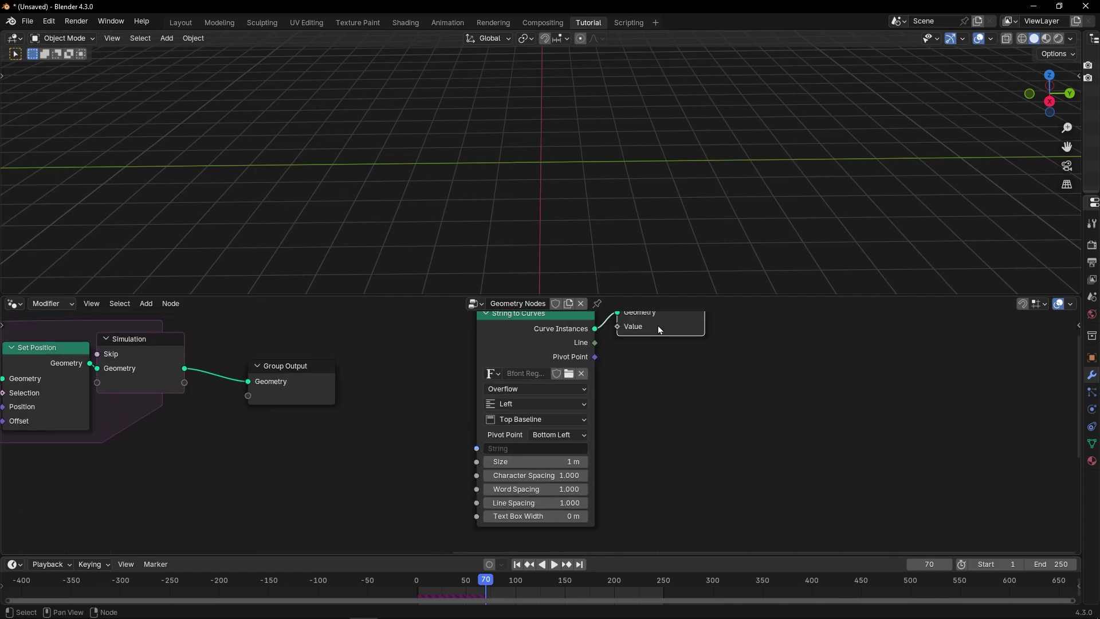
left_click_drag(658, 326, 729, 373)
left_click(538, 447)
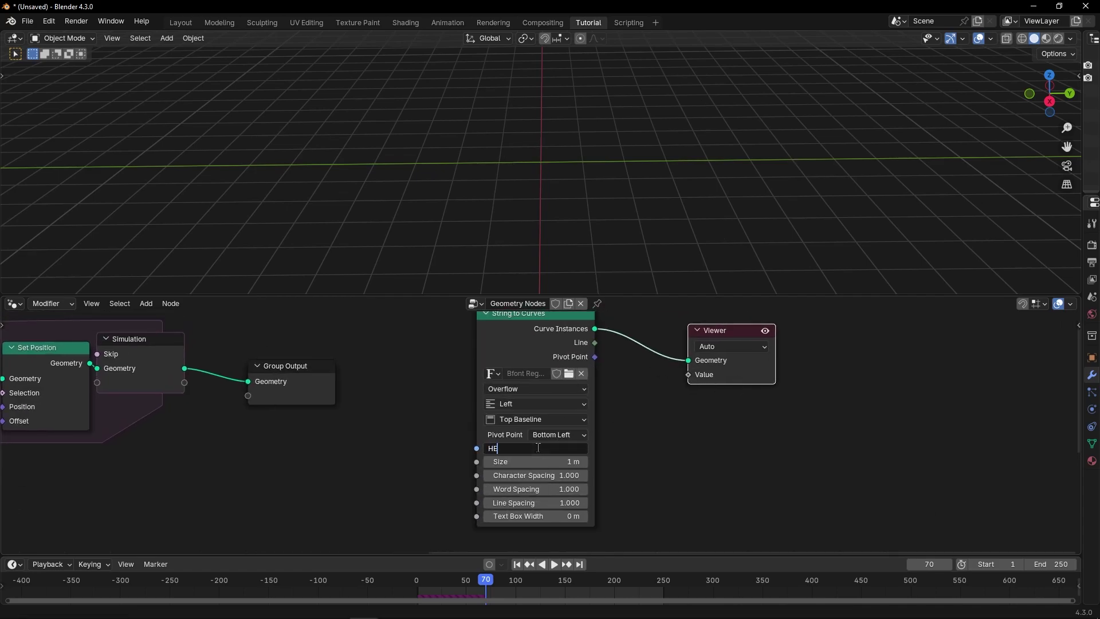
key("Return")
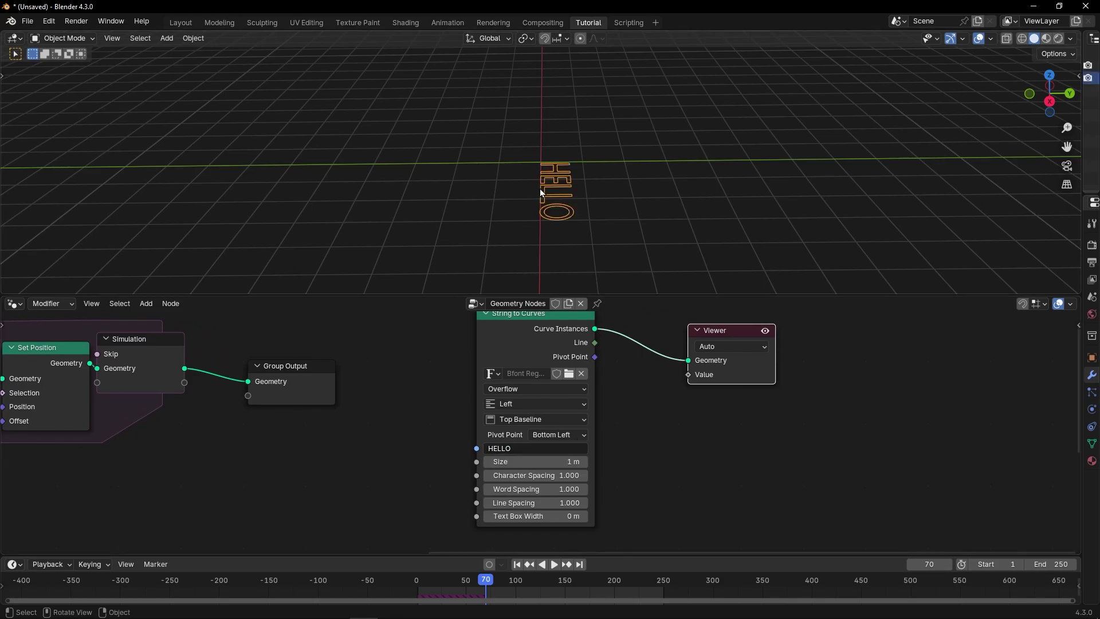
Step: Set the String to Curves alignment to Center horizontally and Middle vertically
middle_click_drag(539, 188, 520, 247)
scroll(634, 198, "up", 4)
scroll(491, 412, "up", 4)
left_click(501, 393)
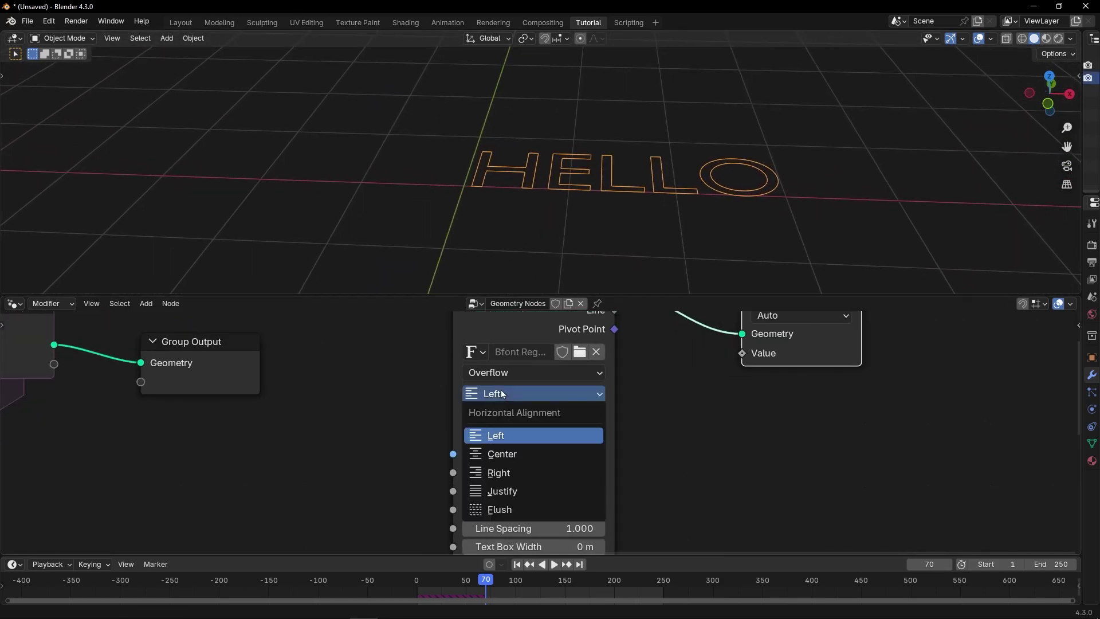
left_click(496, 455)
left_click(519, 416)
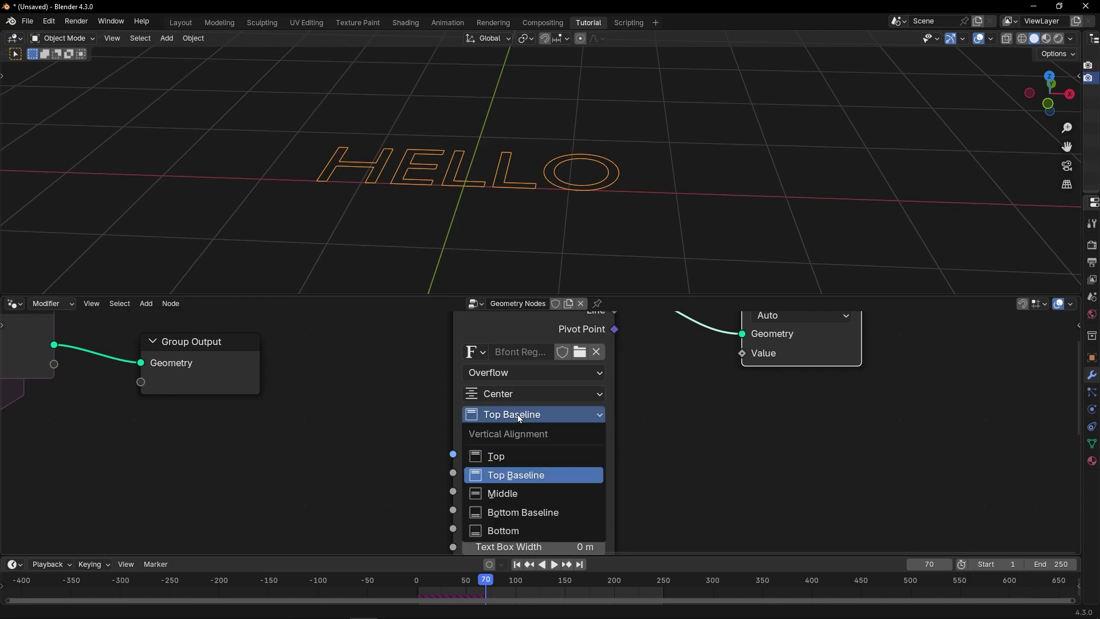
left_click(507, 493)
Step: Move the Viewer node away and insert a Fill Curve node between String to Curves and the Viewer
middle_click_drag(588, 378, 423, 468)
left_click_drag(632, 384, 764, 374)
key("shift+a")
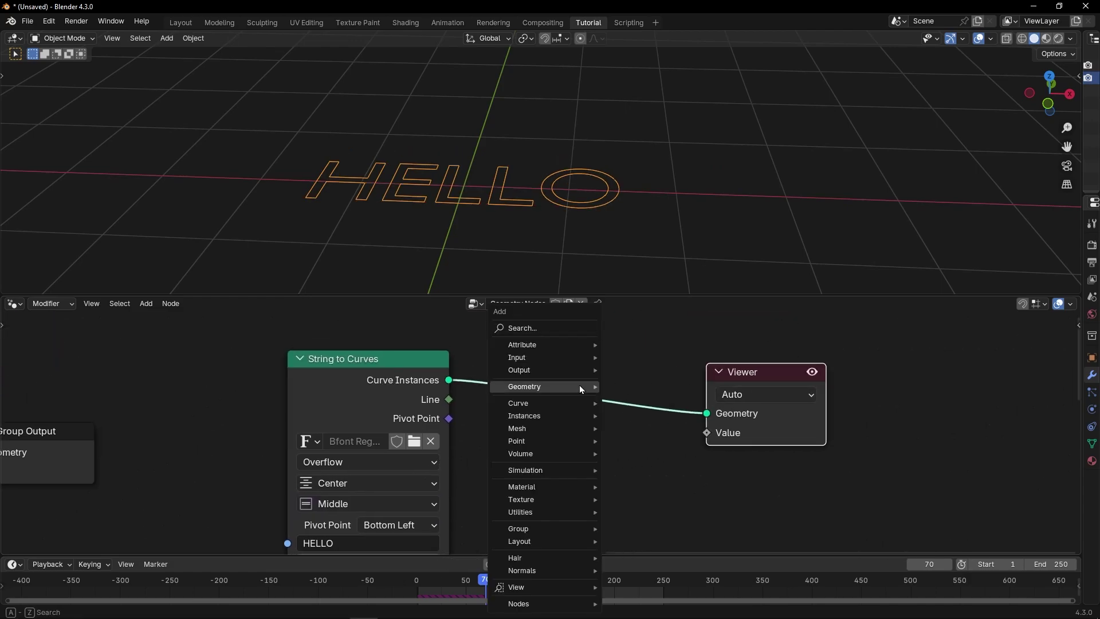
type("fill")
key("Return")
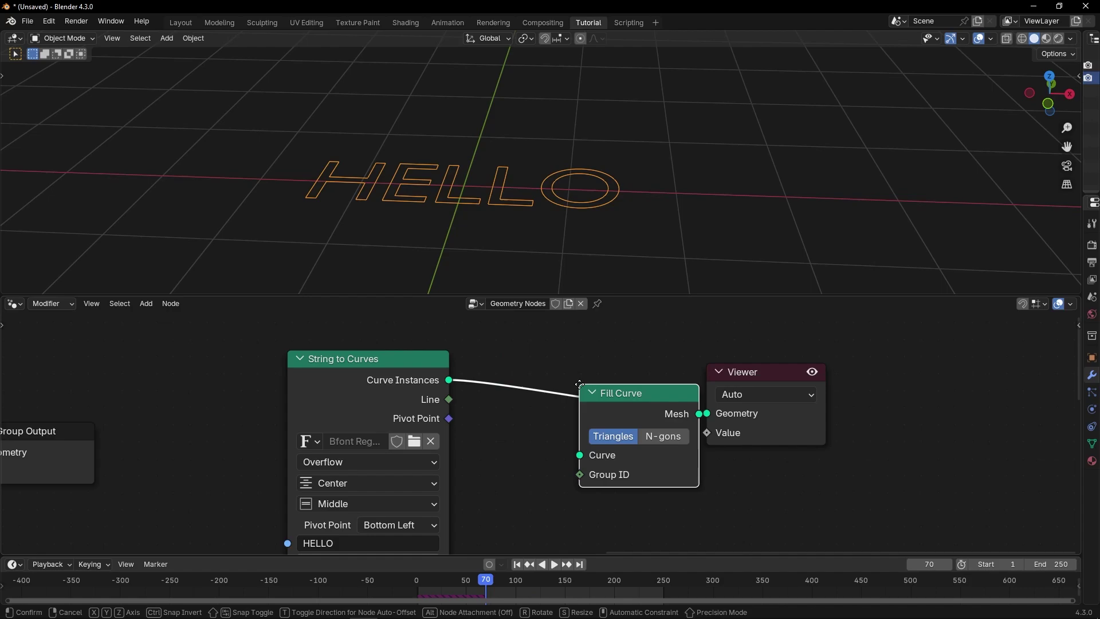
left_click(581, 390)
left_click_drag(616, 396, 574, 373)
scroll(543, 430, "down", 3)
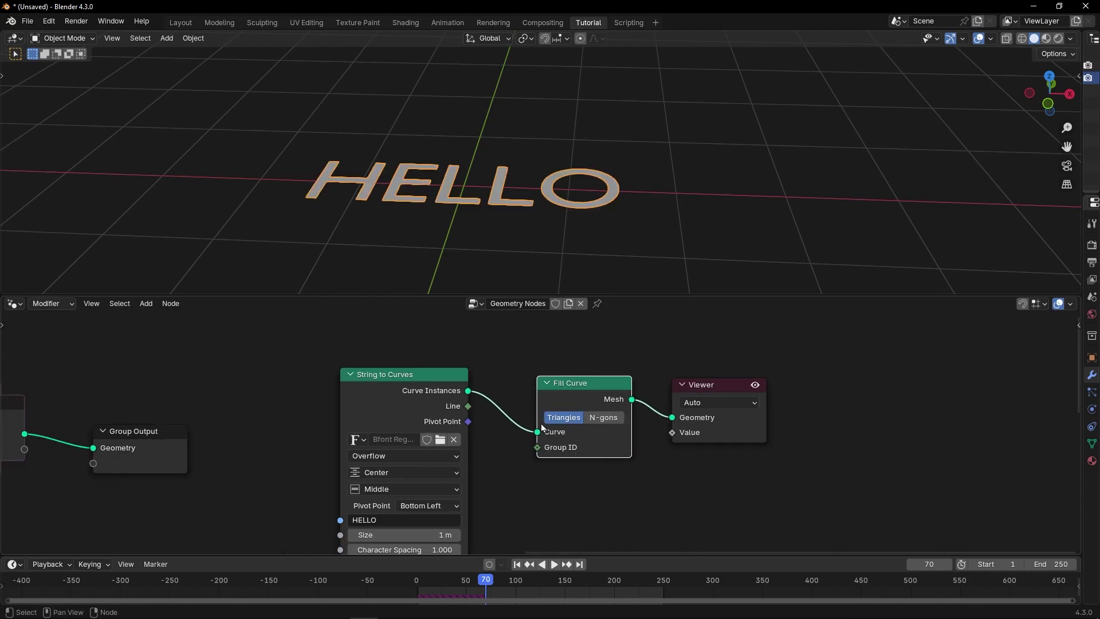
Step: Move the String to Curves, Fill Curve and Viewer nodes together further from Group Output to make room before them
middle_click_drag(541, 427, 691, 391)
middle_click_drag(489, 241, 489, 276)
scroll(531, 395, "down", 1)
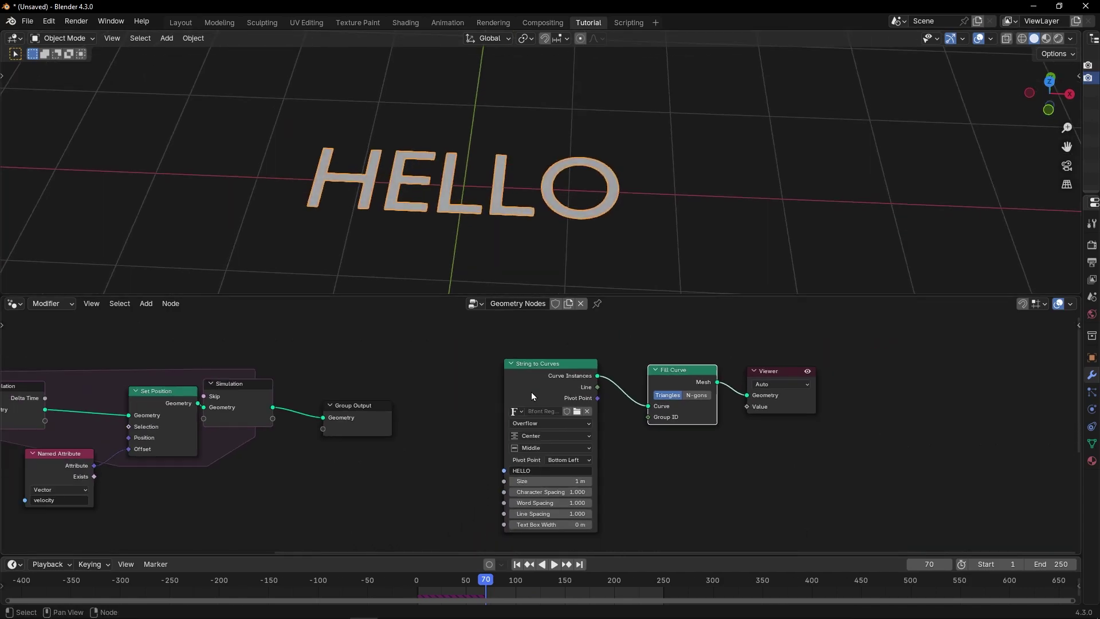
scroll(469, 407, "down", 1)
middle_click_drag(438, 405, 559, 387)
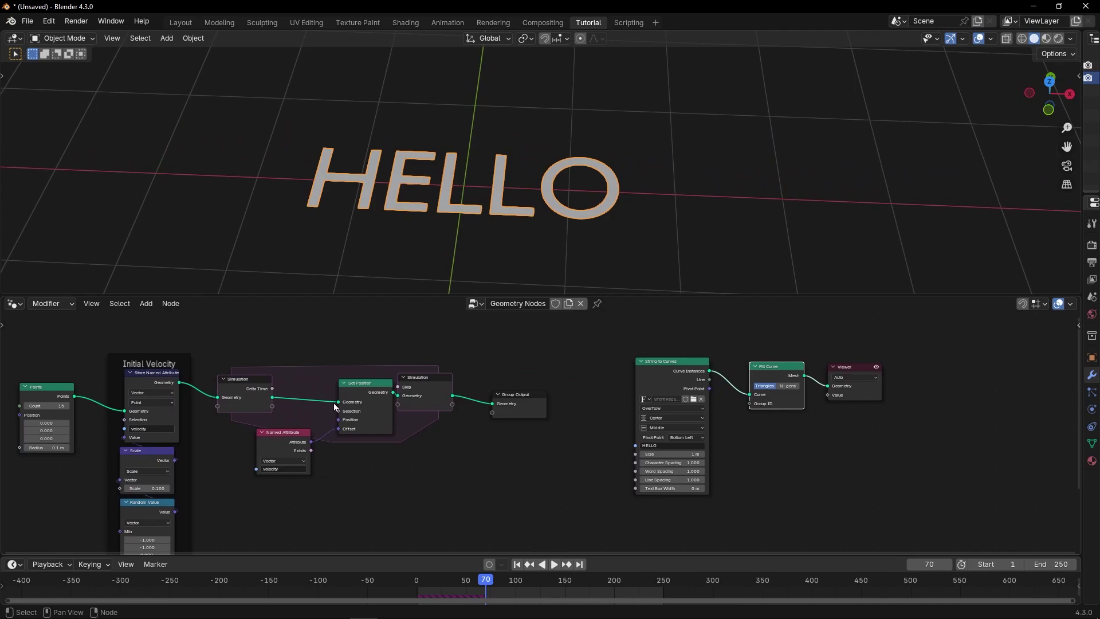
scroll(658, 425, "up", 4)
middle_click_drag(662, 421, 450, 414)
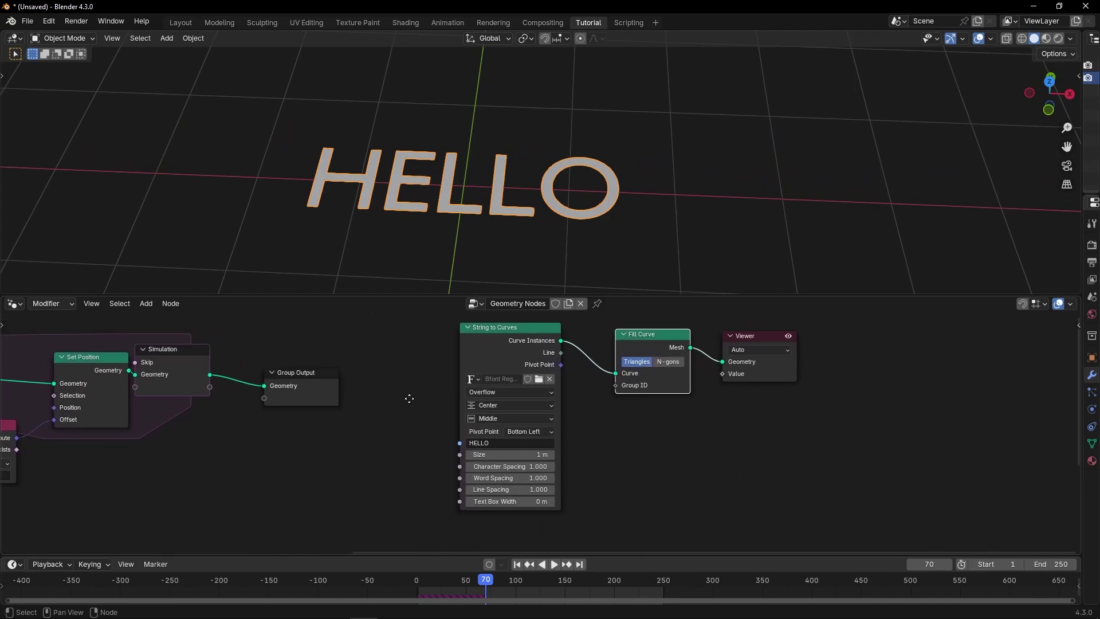
left_click_drag(442, 320, 833, 500)
key("g")
left_click(532, 439)
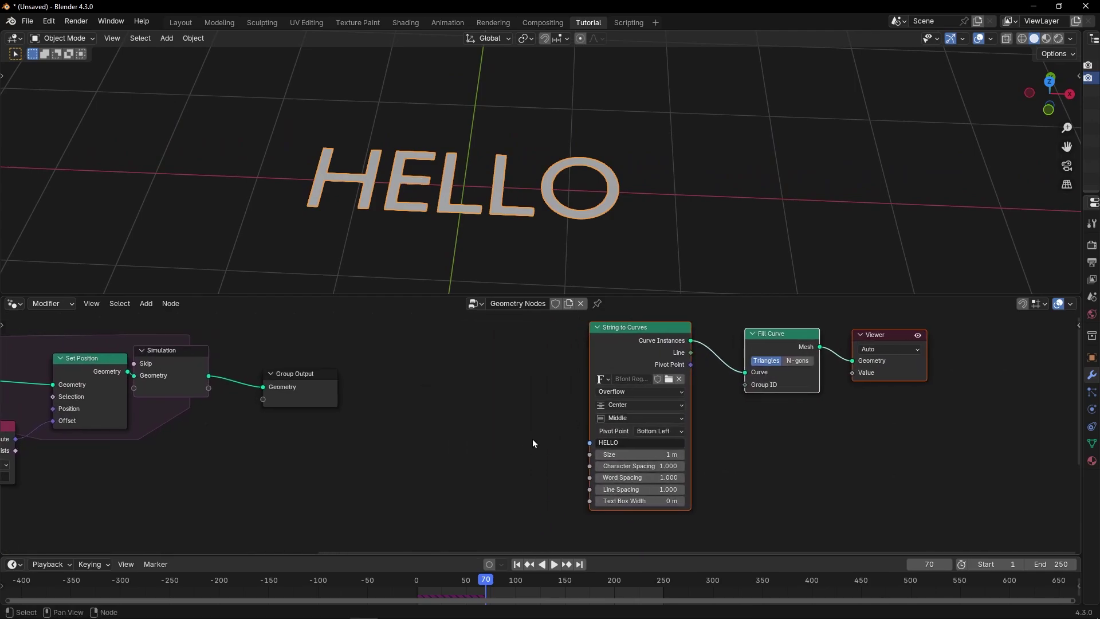
Step: Add a Value to String node feeding the String input of String to Curves and place it before that node
scroll(534, 439, "up", 3)
left_click(552, 442)
left_click_drag(602, 445, 479, 439)
type("value")
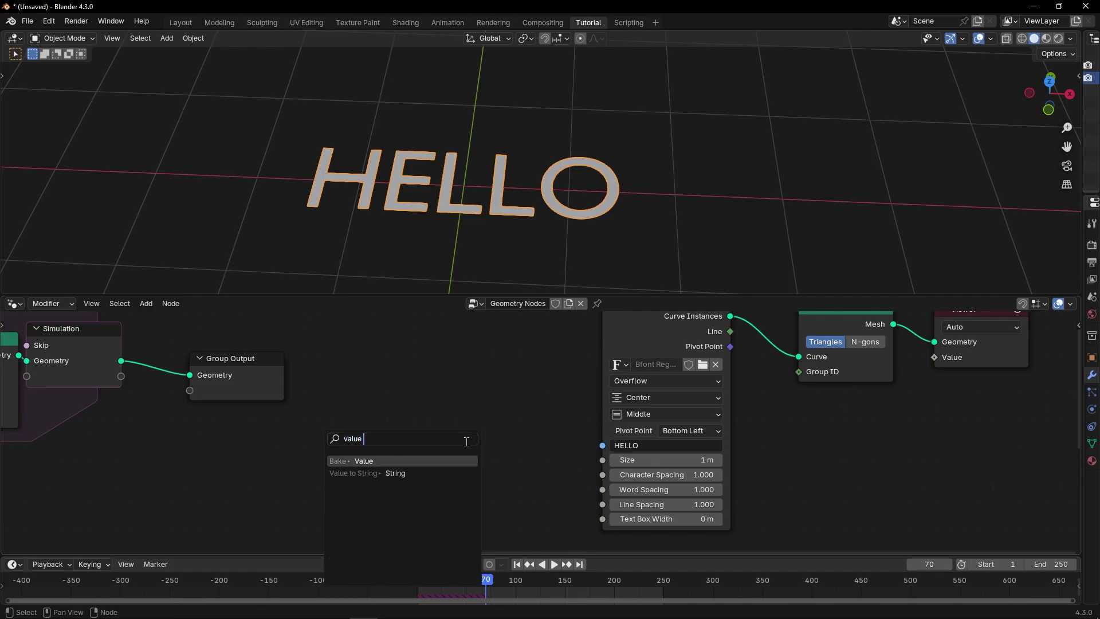
type(" to")
key("Return")
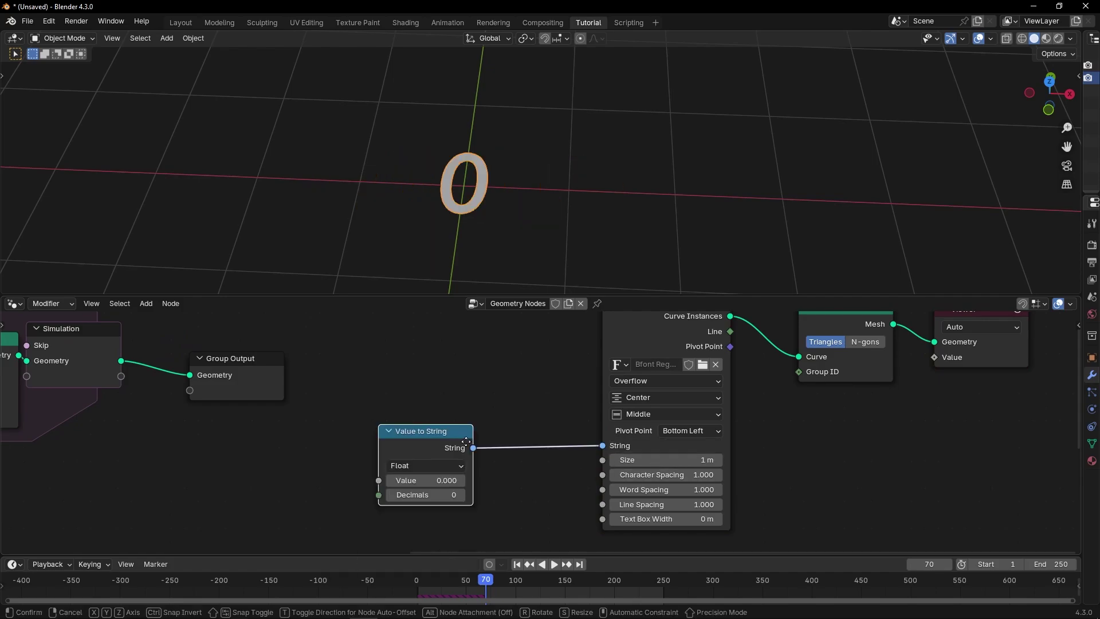
left_click(524, 427)
scroll(487, 409, "up", 2)
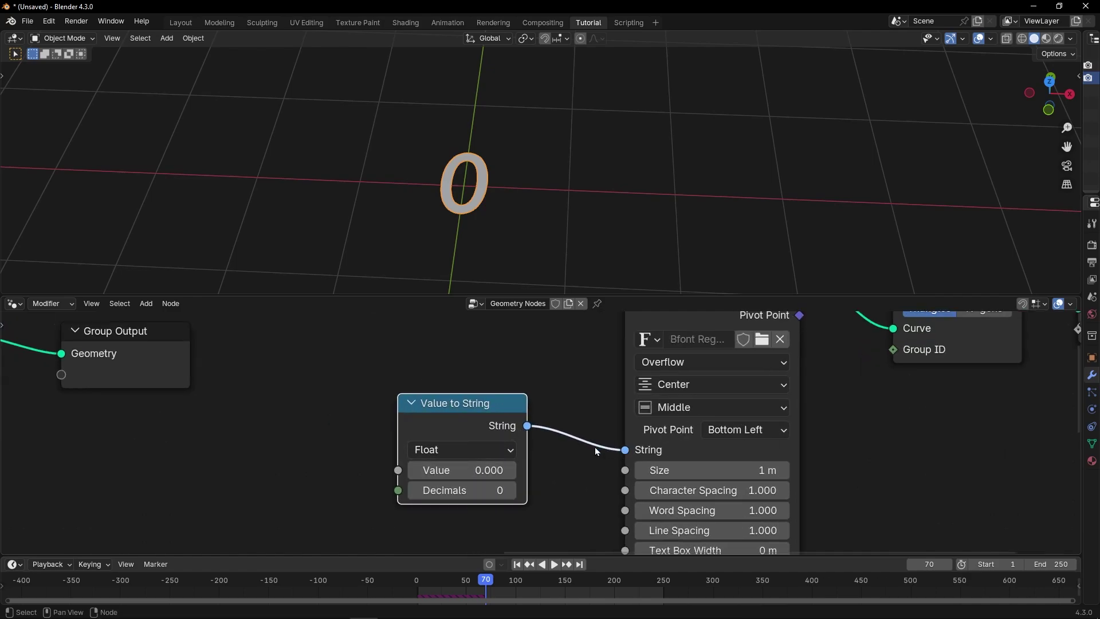
Step: Set the Value to String node's Value to 11.8 and its Decimals to 1
left_click_drag(458, 470, 558, 470)
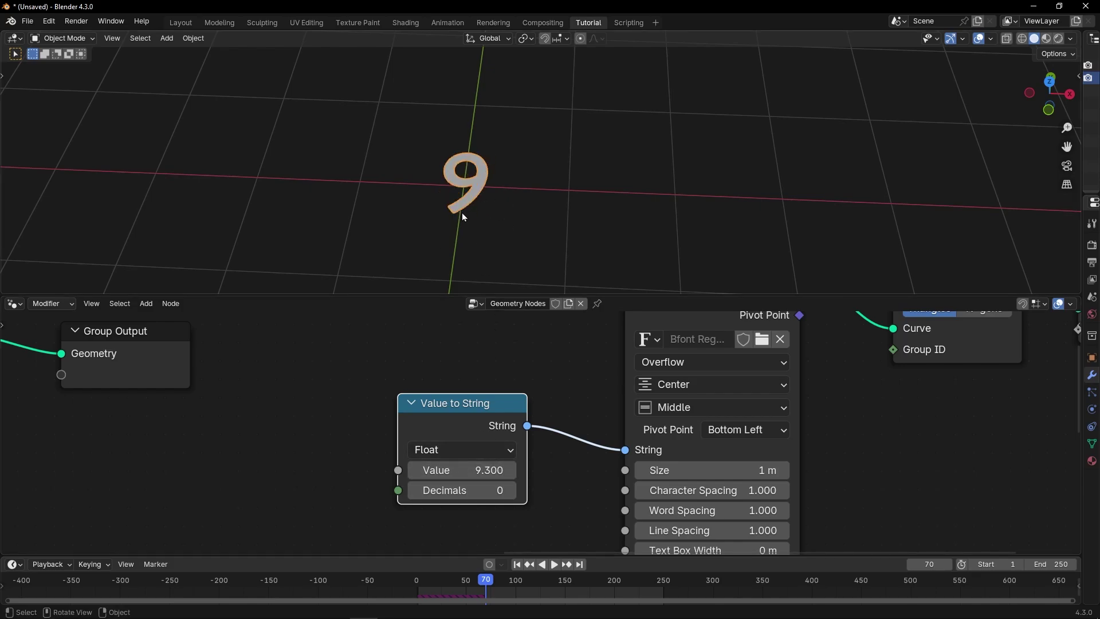
left_click(510, 491)
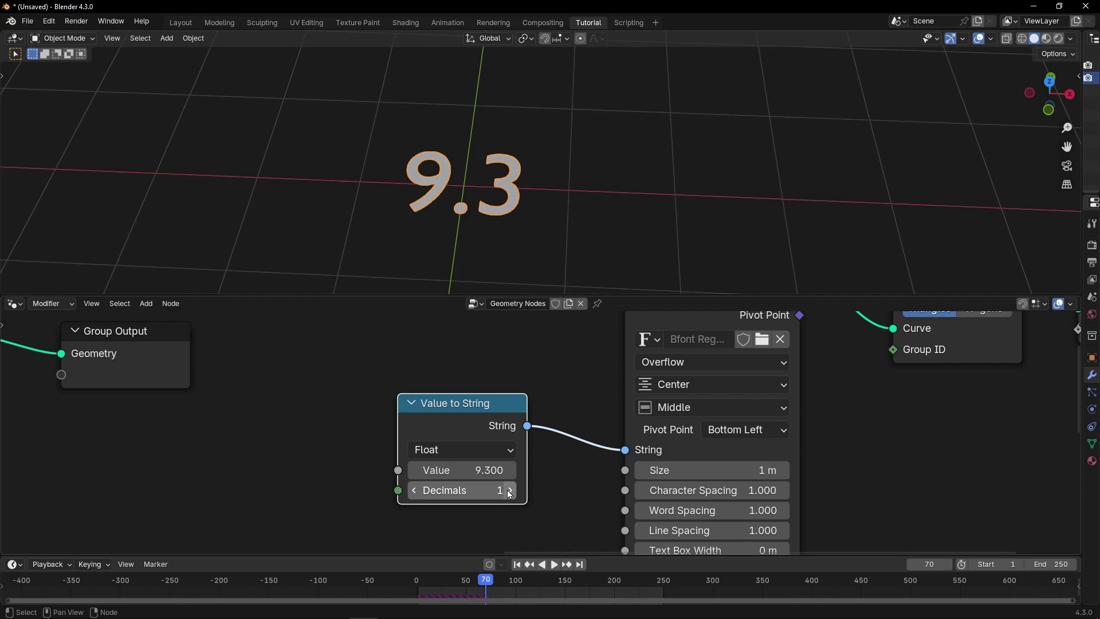
left_click(510, 491)
left_click_drag(461, 470, 476, 470)
left_click(413, 491)
Step: Preview the geometry coming out of the simulation zone and delete the Viewer node
scroll(494, 392, "down", 3)
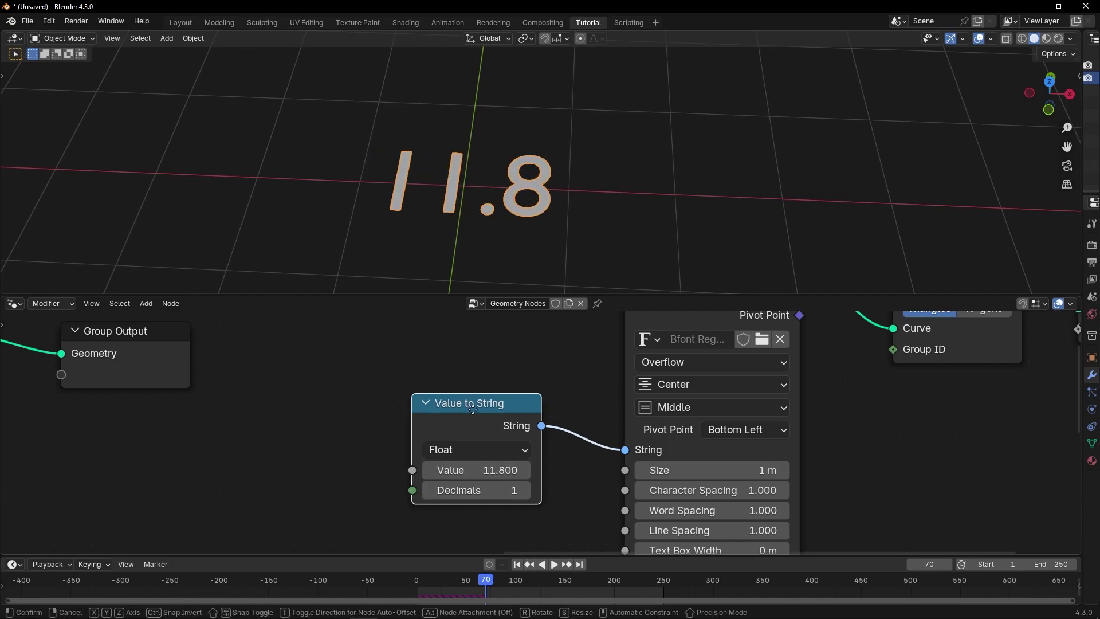
scroll(516, 208, "down", 3)
scroll(478, 397, "down", 2)
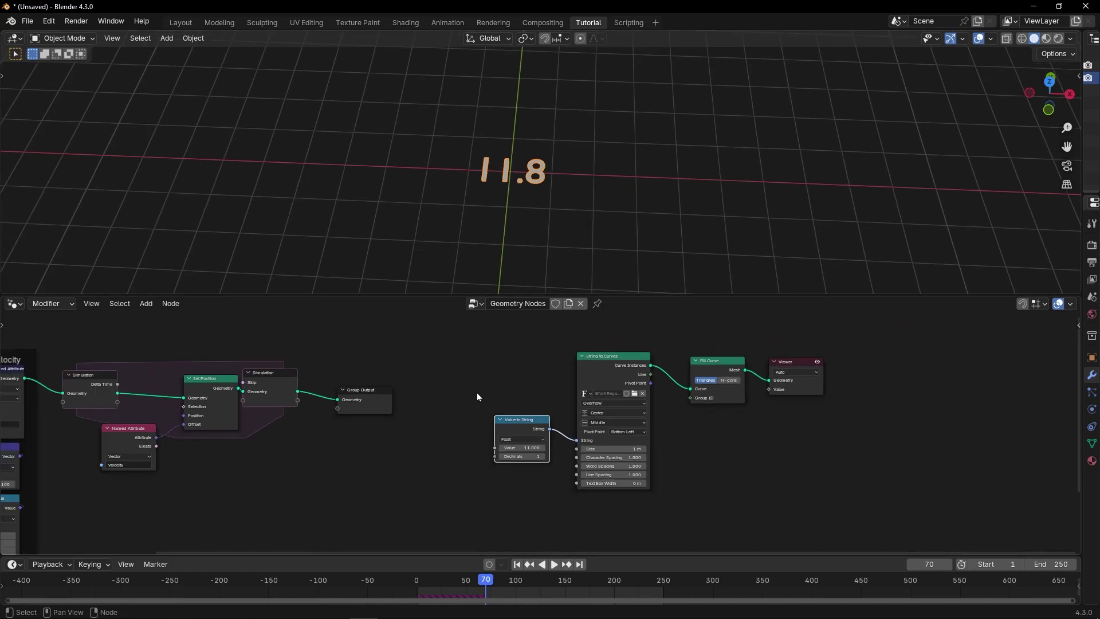
left_click(288, 395, "ctrl+shift")
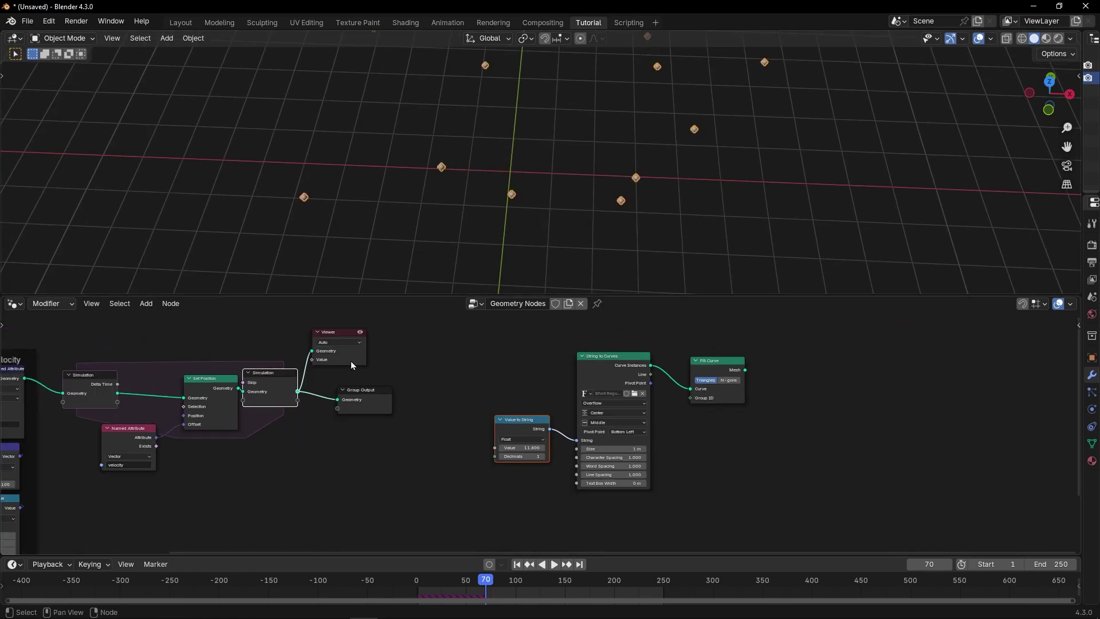
key("x")
Step: Add a For Each Element zone in the empty space above the Group Output node
middle_click_drag(517, 197, 507, 173)
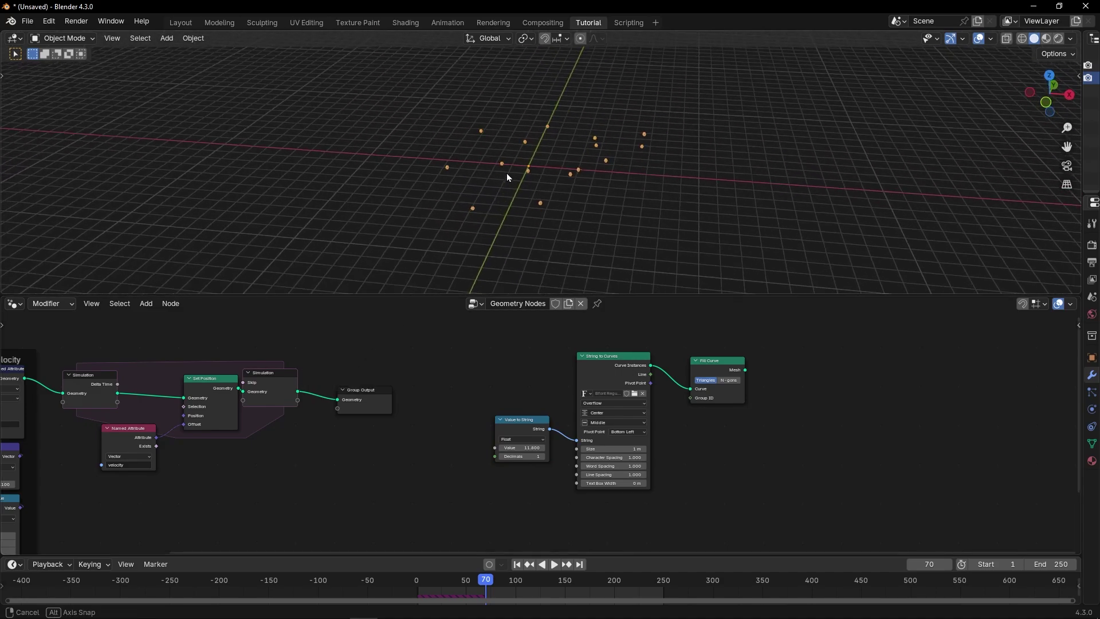
scroll(541, 429, "up", 1)
scroll(520, 231, "up", 5)
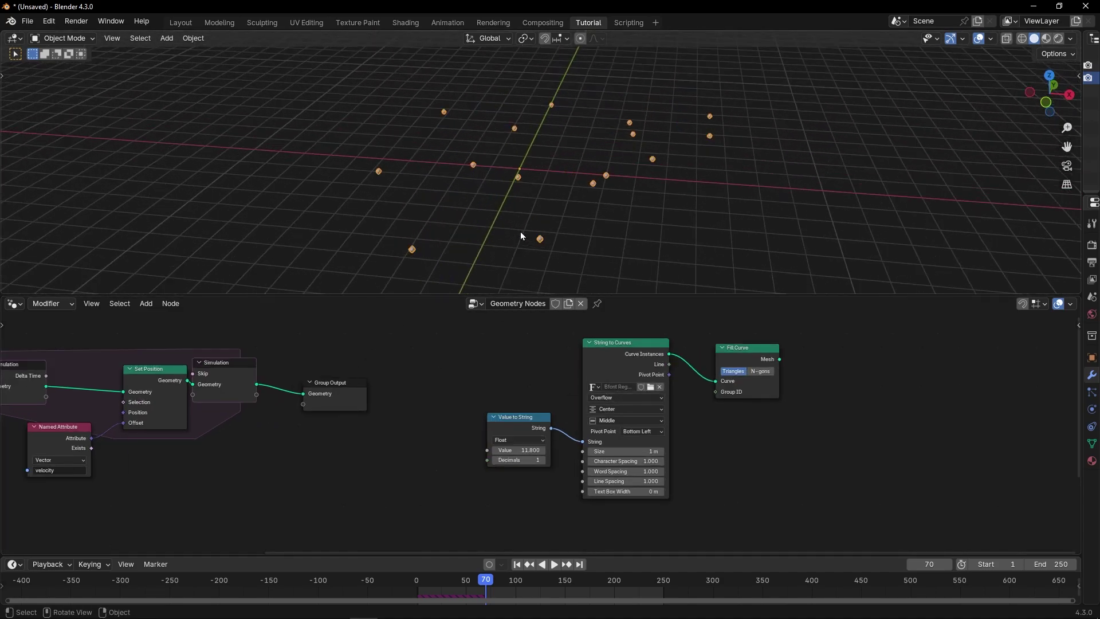
middle_click_drag(519, 225, 487, 275)
scroll(490, 367, "down", 3)
scroll(560, 427, "up", 6)
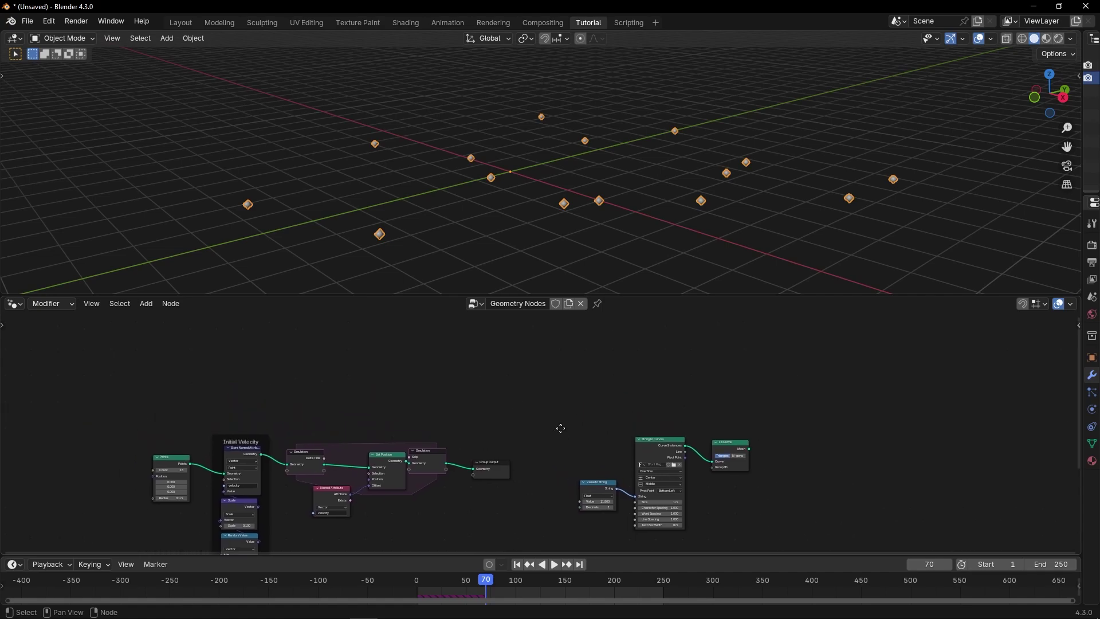
key("shift+a")
mouse_move(496, 404)
type("for")
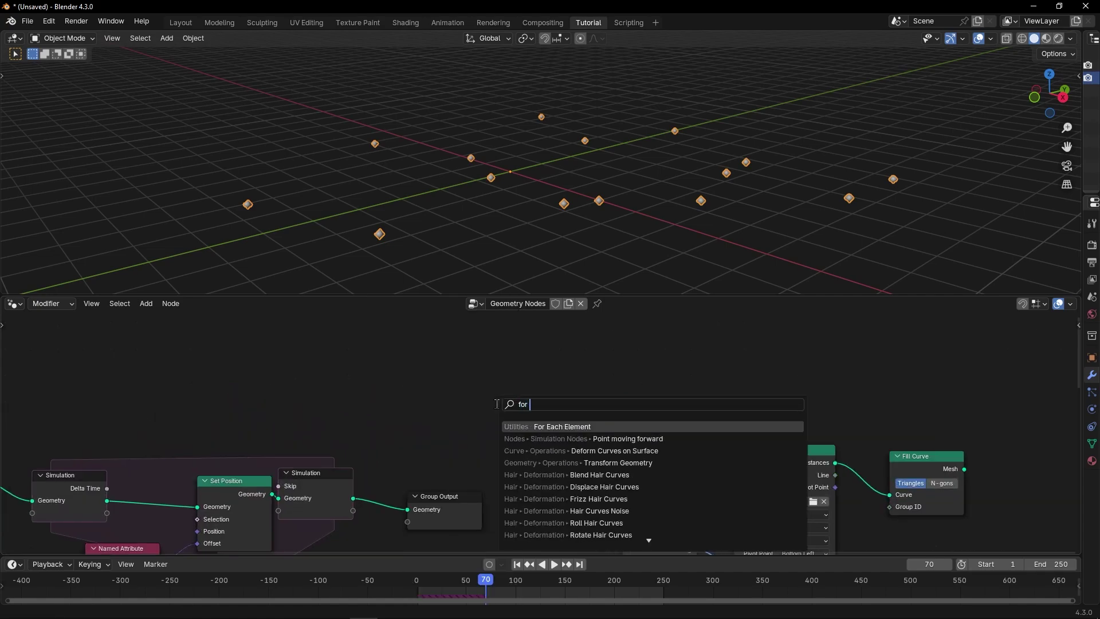
key("Return")
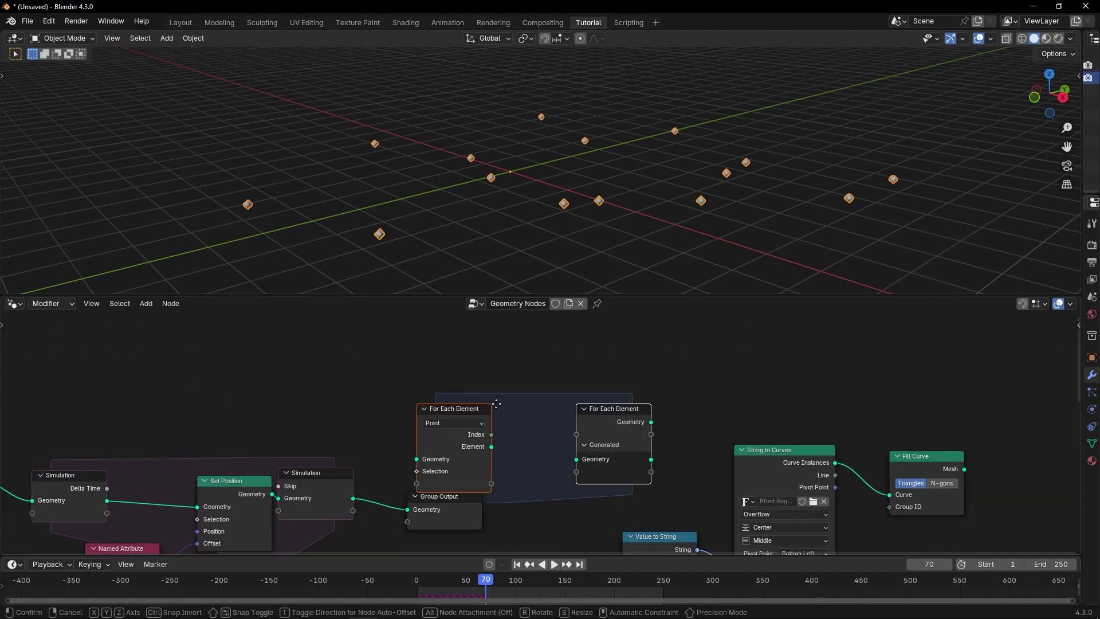
left_click(501, 376)
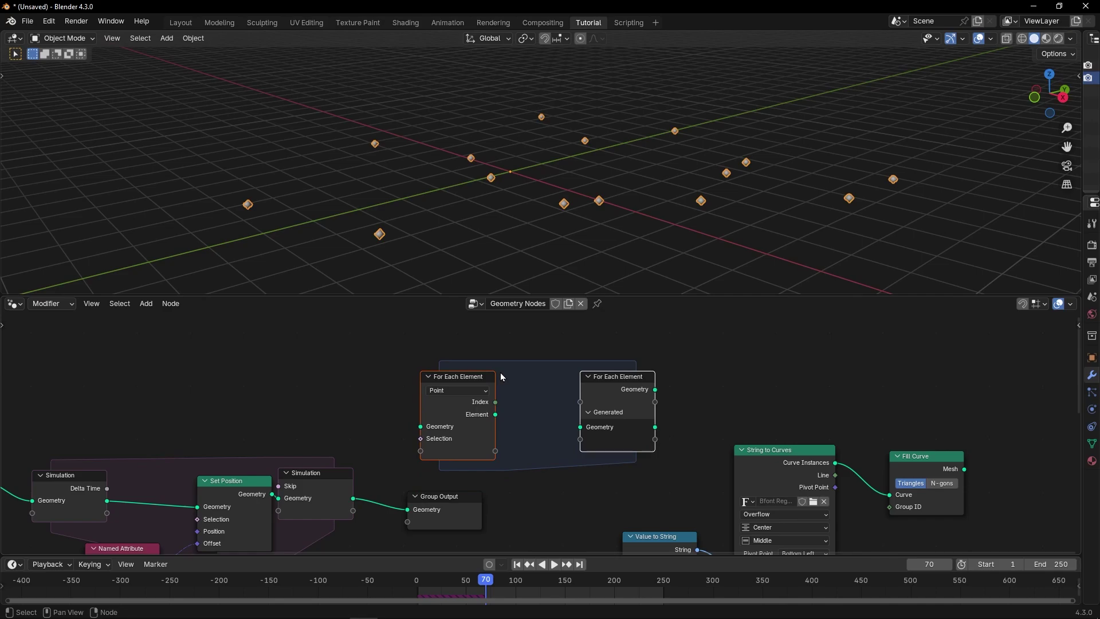
Step: Examine the input and output sockets of the For Each Element zone
scroll(521, 369, "up", 1)
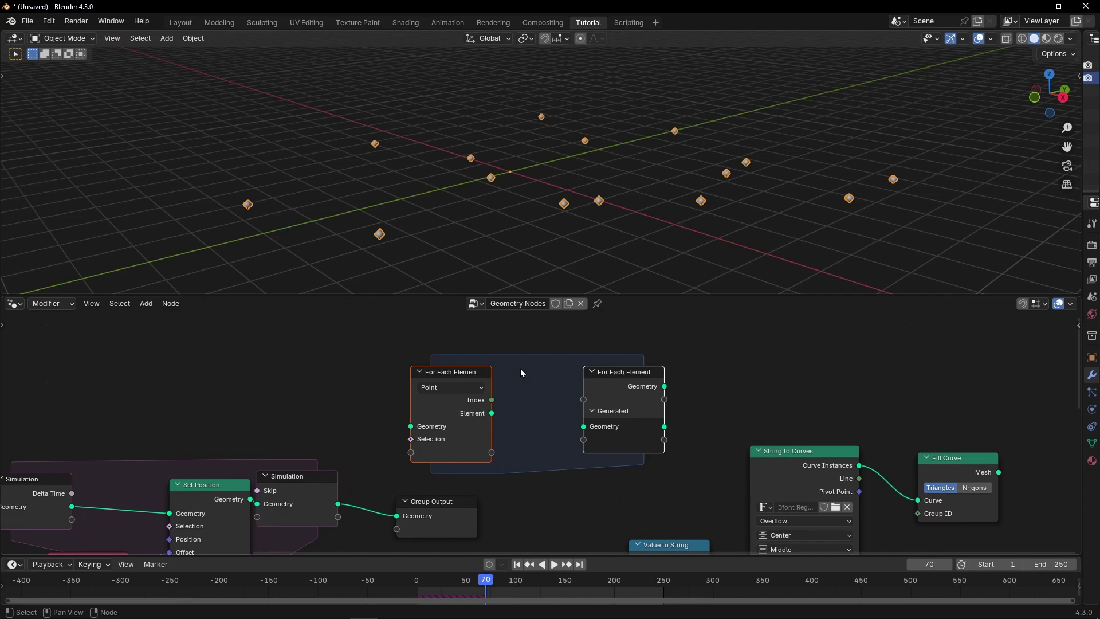
scroll(520, 400, "up", 1)
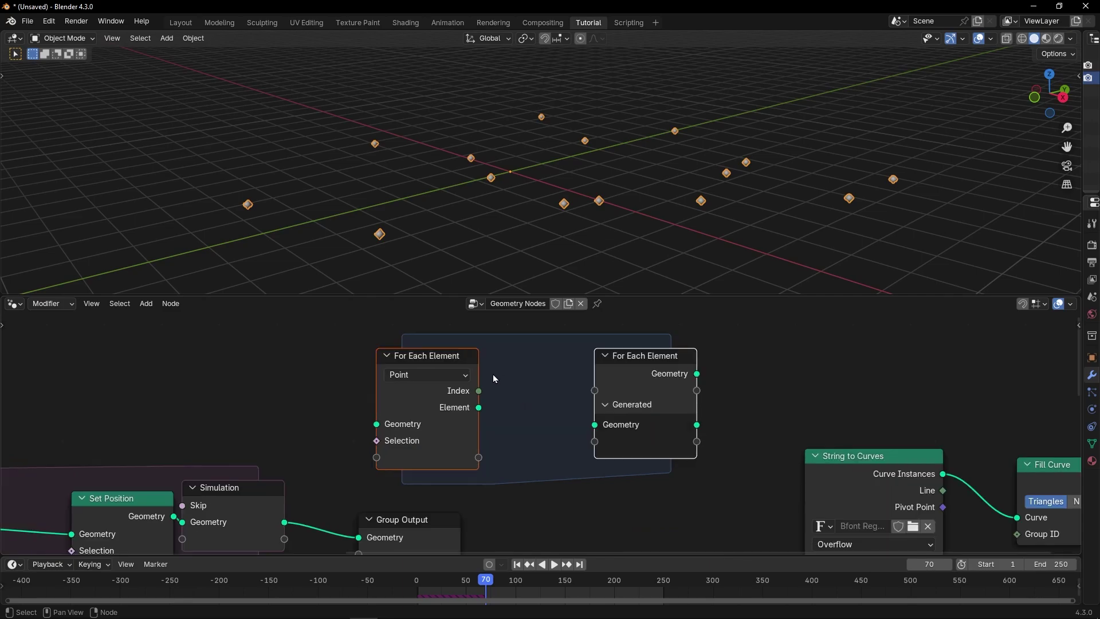
scroll(513, 373, "up", 1)
middle_click_drag(513, 374, 548, 418)
scroll(545, 393, "up", 1)
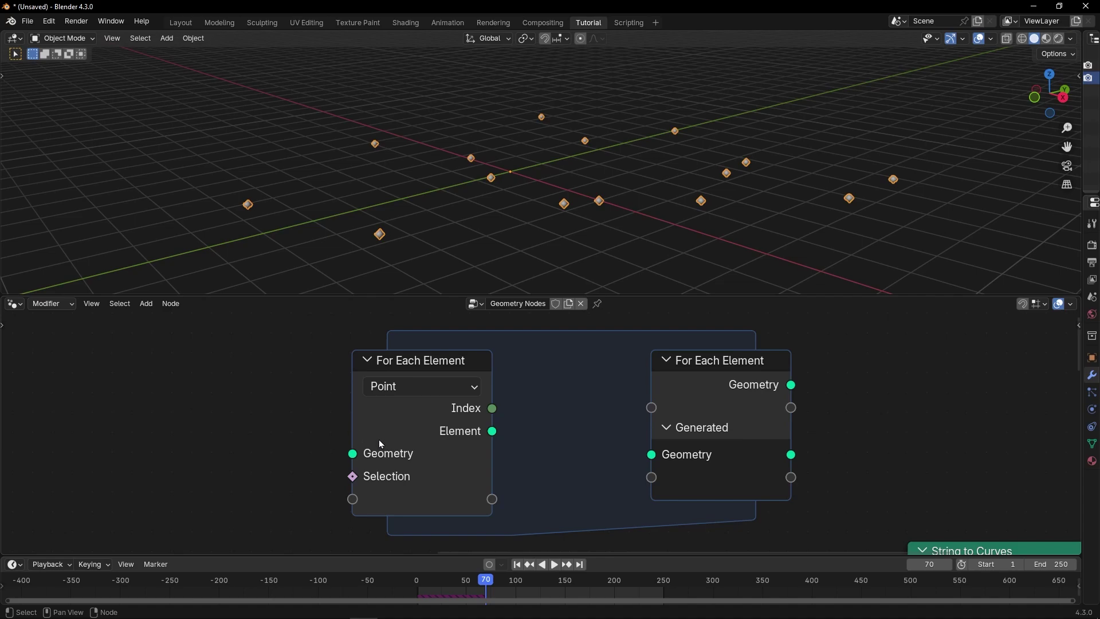
scroll(343, 445, "down", 2)
middle_click_drag(344, 446, 407, 355)
scroll(543, 420, "down", 2)
Step: Maximize the node editor, detach the Group Output node from the simulation and move it beyond the Fill Curve node
key("ctrl+space")
middle_click_drag(528, 371, 431, 400)
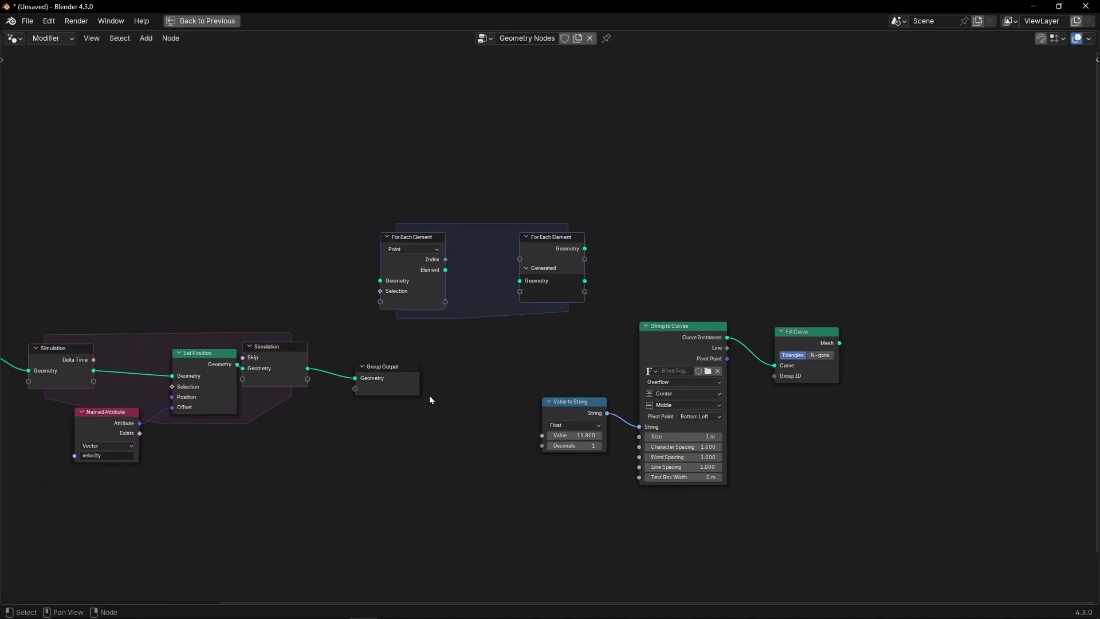
left_click_drag(417, 386, 972, 262, "alt")
Step: Connect the simulation's Geometry to the For Each Element input and widen the zone by moving its output node towards Group Output
scroll(387, 348, "up", 4)
middle_click_drag(387, 348, 534, 374)
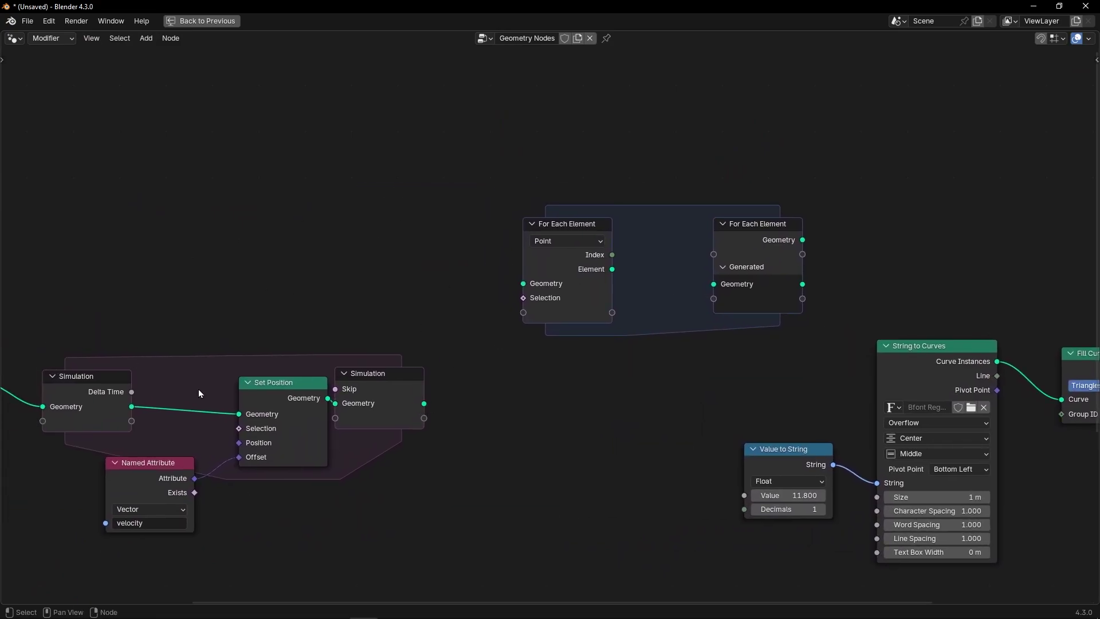
left_click_drag(424, 404, 522, 284)
middle_click_drag(836, 305, 442, 328)
left_click_drag(393, 272, 752, 267)
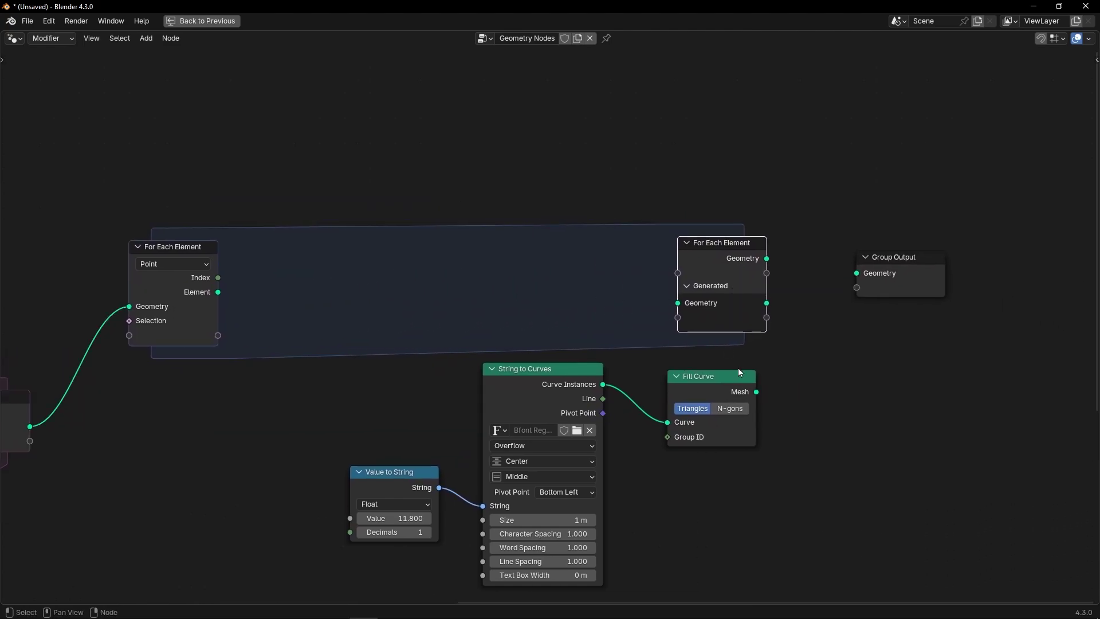
Step: Connect Fill Curve's Mesh to the zone's Generated Geometry input and move the three text nodes into the zone
left_click_drag(756, 392, 678, 303)
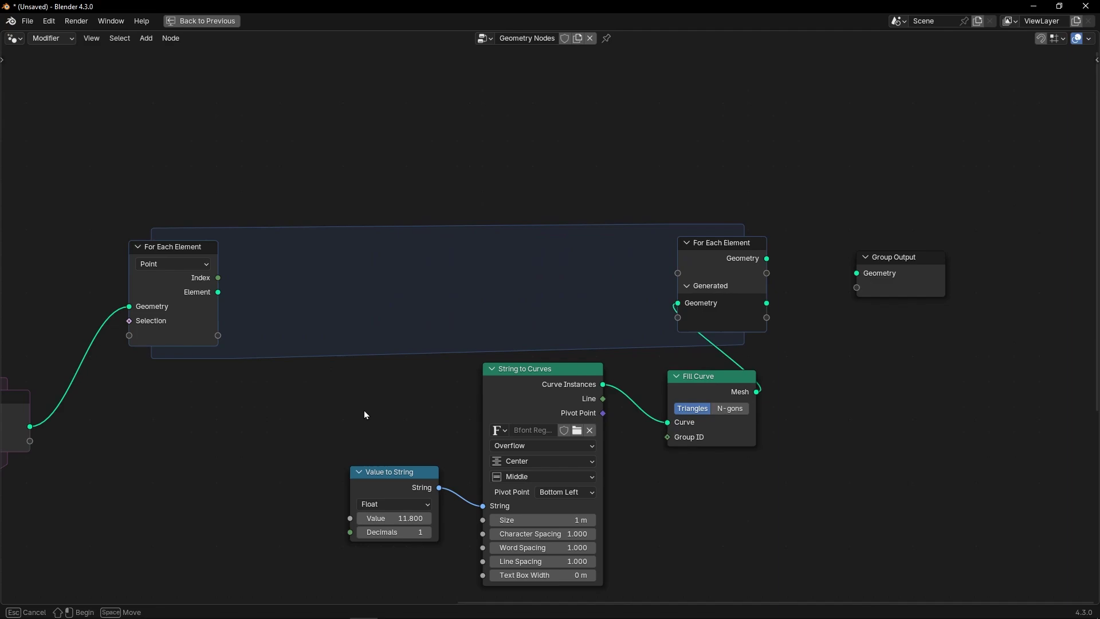
left_click_drag(365, 397, 729, 534)
key("g")
left_click(580, 321)
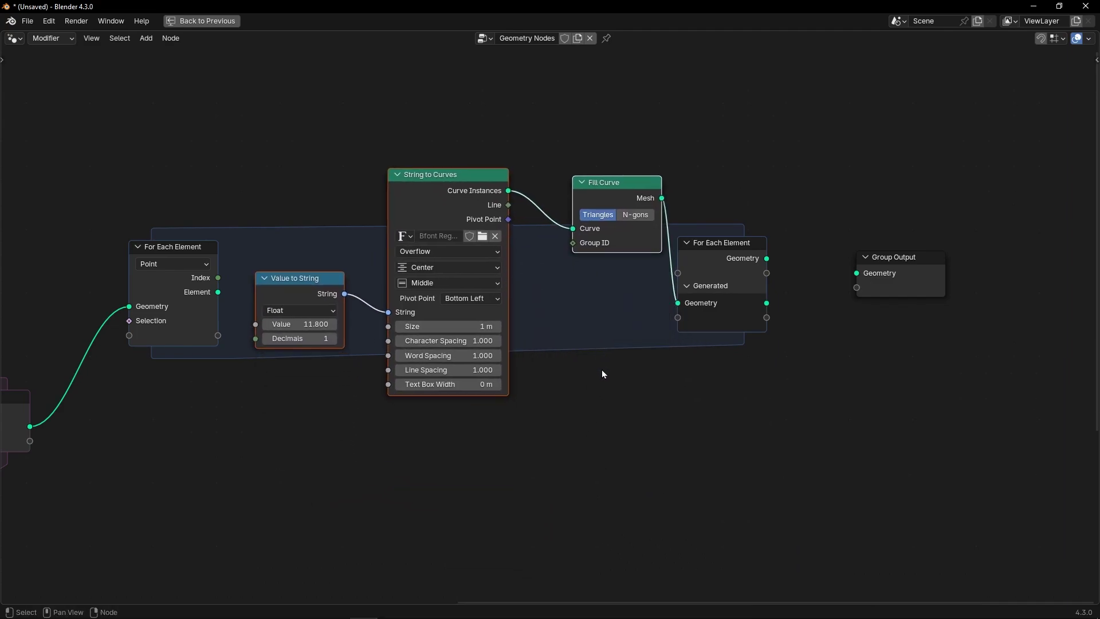
Step: Collapse String to Curves and Fill Curve, arrange them compactly beside Value to String, and restore the split layout
left_click(581, 182)
left_click(398, 175)
left_click_drag(613, 182, 535, 263)
left_click_drag(444, 175, 539, 235)
left_click_drag(308, 289, 417, 225)
key("ctrl+space")
Step: Connect the main Geometry output of the For Each Element zone to Group Output
scroll(713, 430, "down", 4)
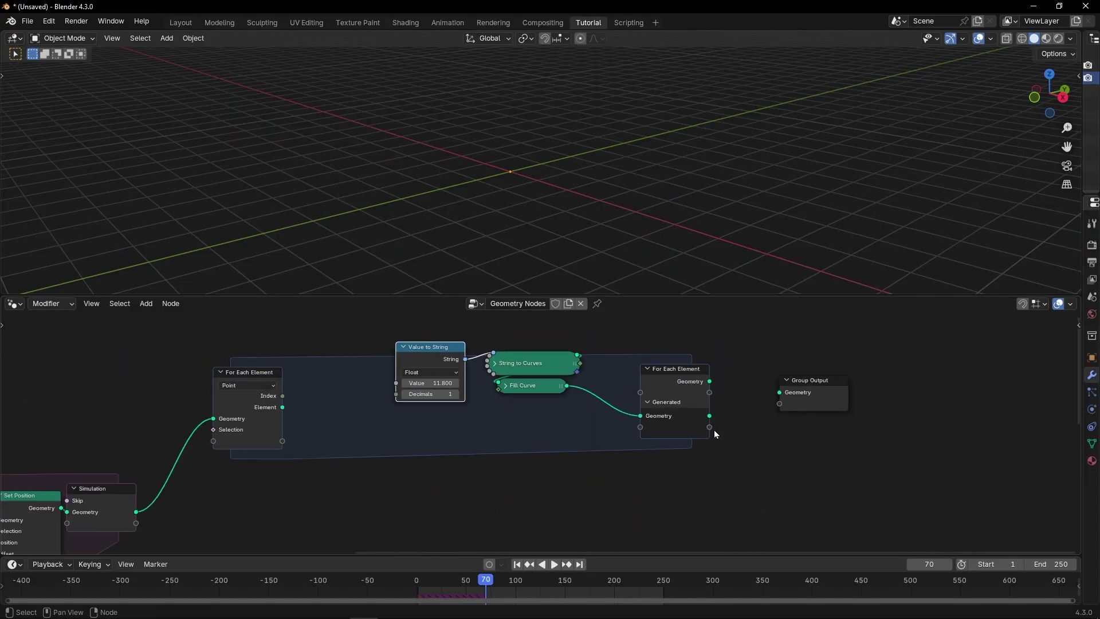
middle_click_drag(714, 432, 598, 448)
scroll(597, 445, "up", 8)
middle_click_drag(682, 402, 571, 414)
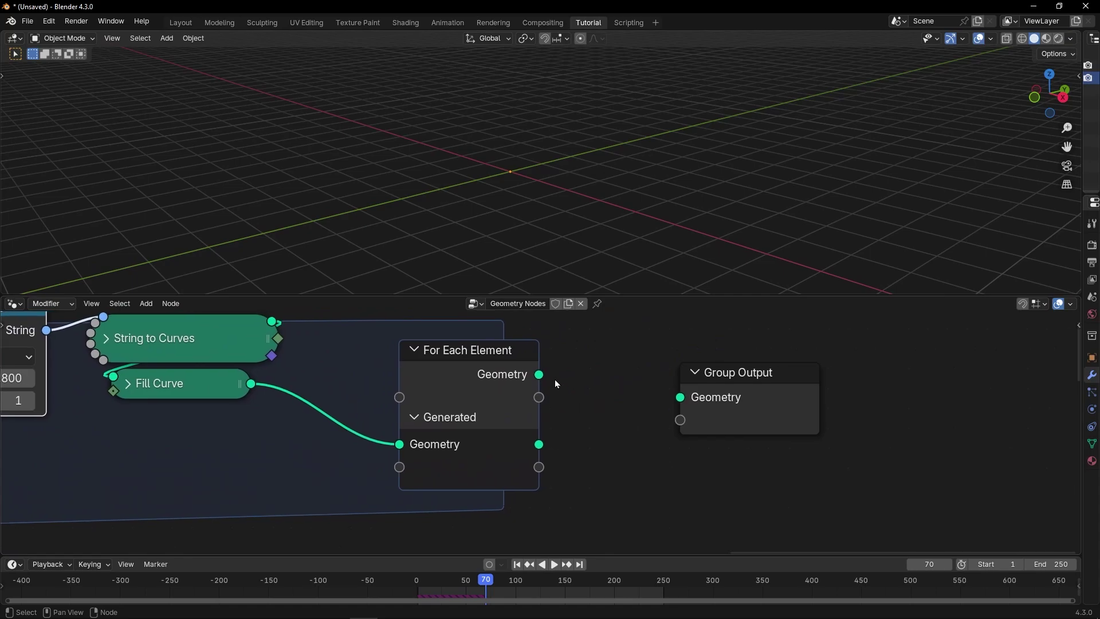
left_click_drag(539, 374, 678, 397)
scroll(458, 406, "down", 5)
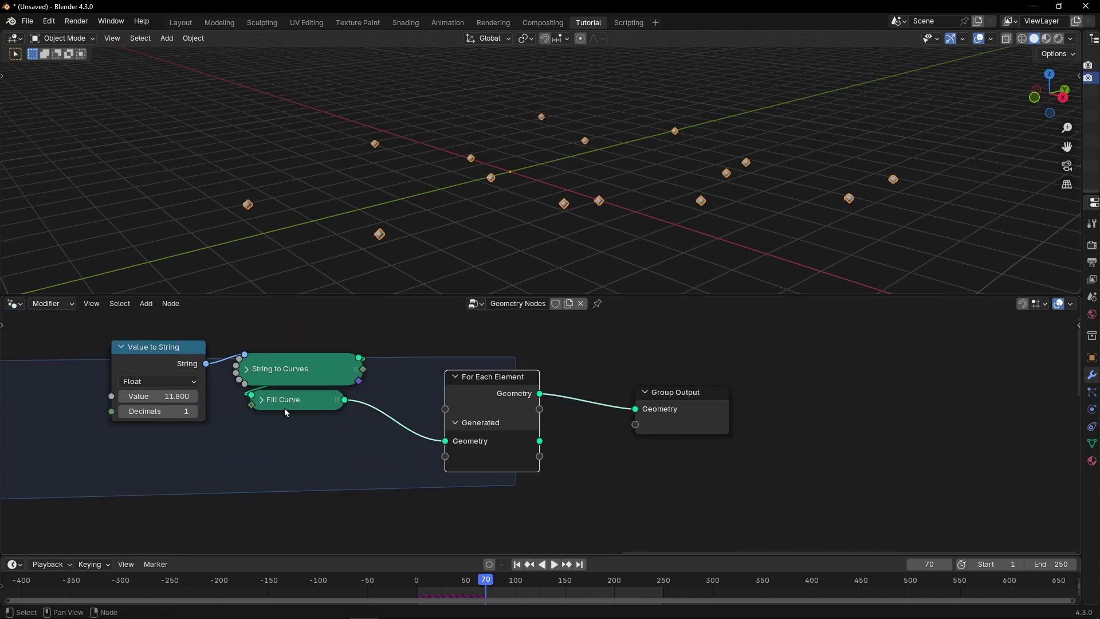
Step: Connect the zone's Generated Geometry output to Group Output in place of the main Geometry
middle_click_drag(284, 408, 571, 373)
scroll(515, 404, "down", 3)
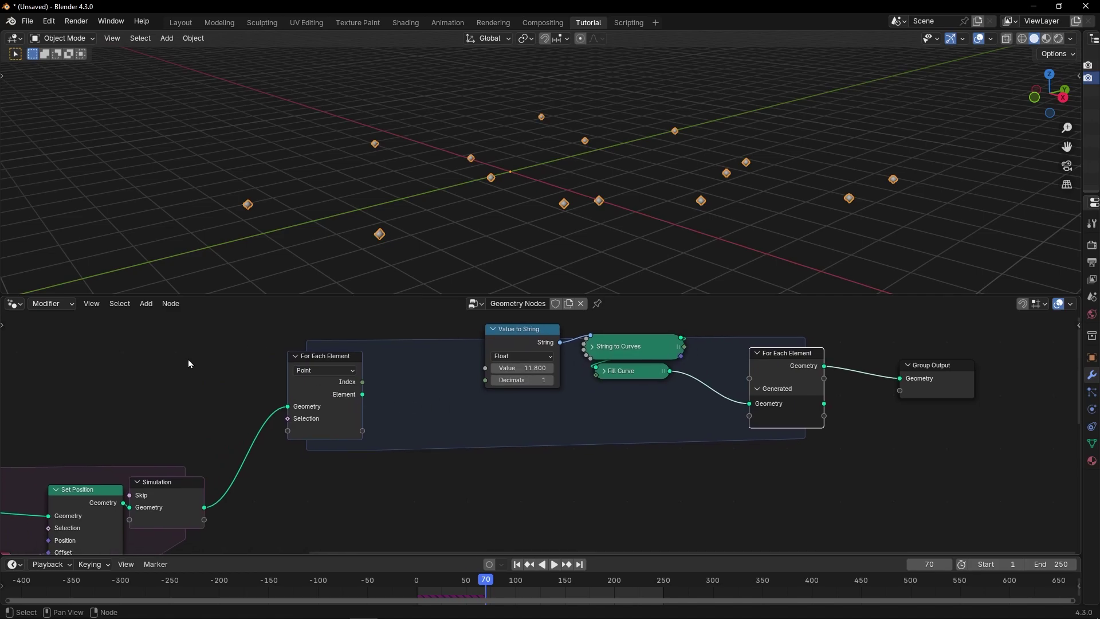
middle_click_drag(530, 429, 459, 467)
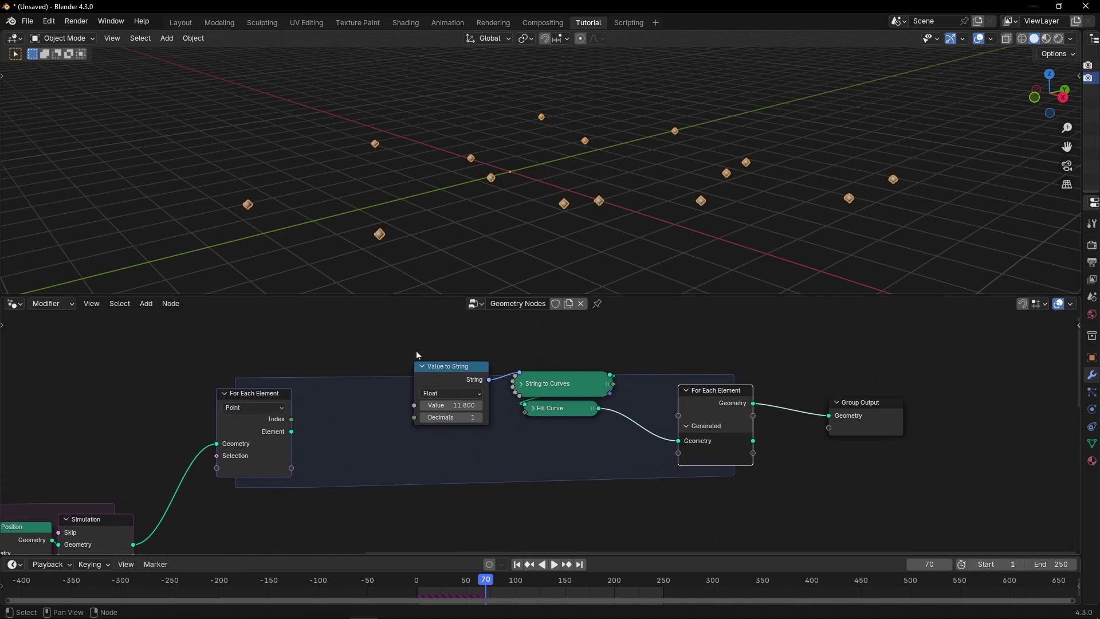
scroll(542, 434, "up", 1)
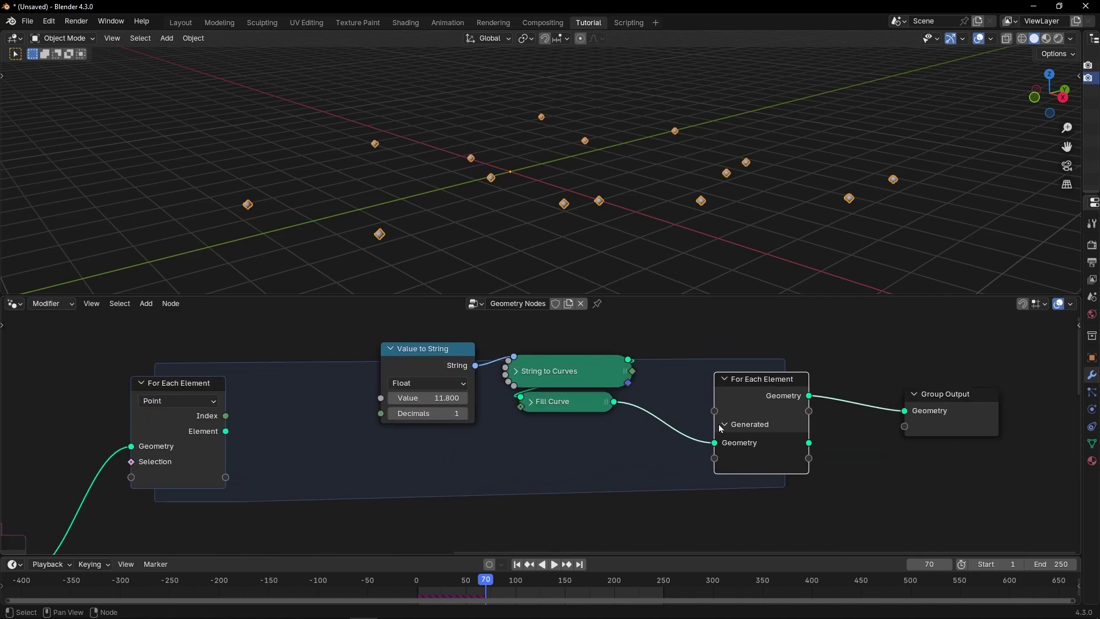
scroll(670, 434, "up", 4)
middle_click_drag(661, 435, 424, 461)
left_click_drag(622, 473, 744, 437)
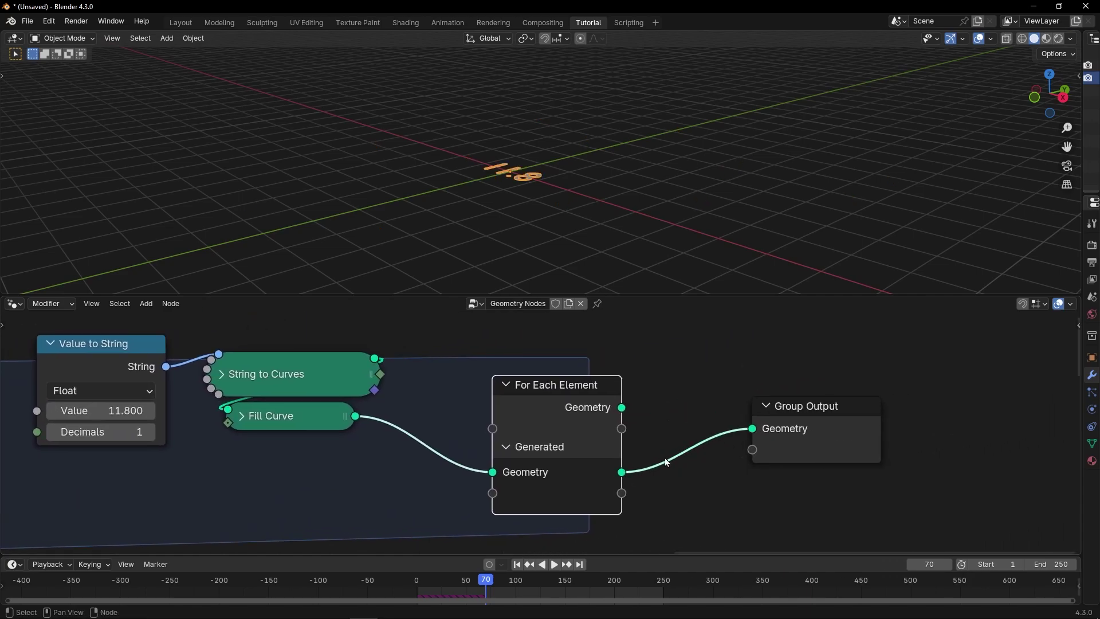
Step: Move Group Output further away and insert a Join Geometry node between the Generated Geometry output and Group Output
left_click_drag(839, 436, 936, 435)
key("shift+a")
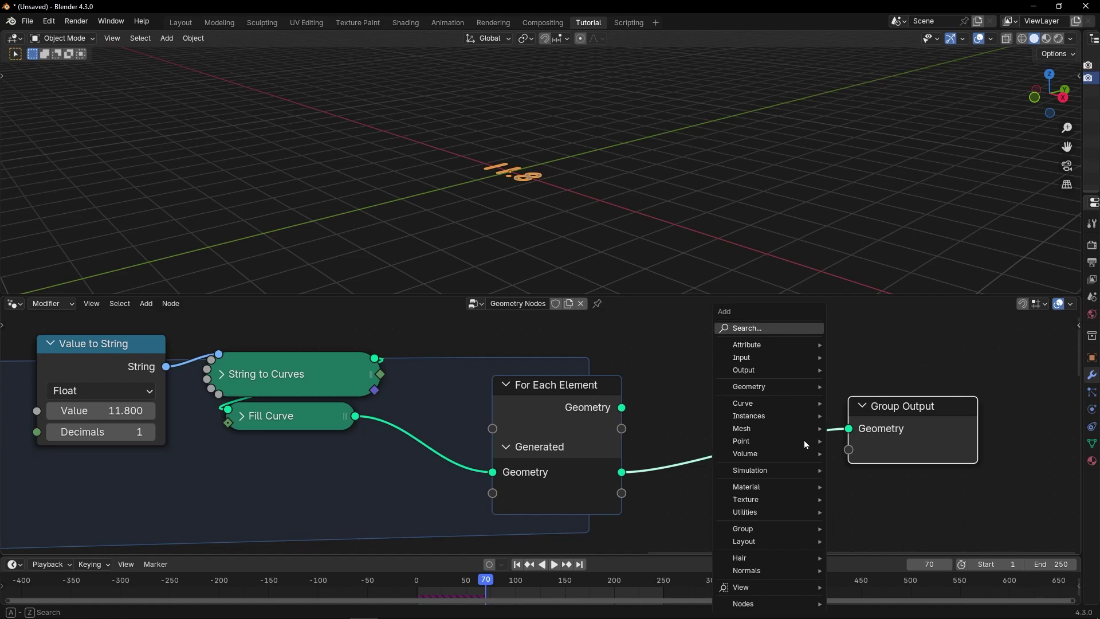
mouse_move(789, 444)
type("join")
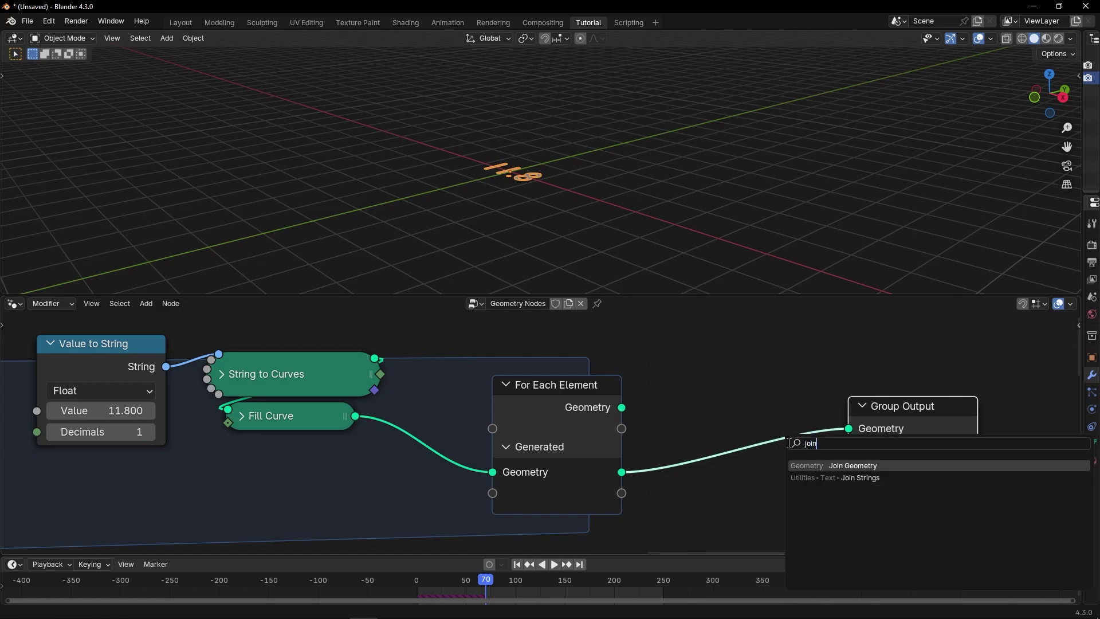
key("Return")
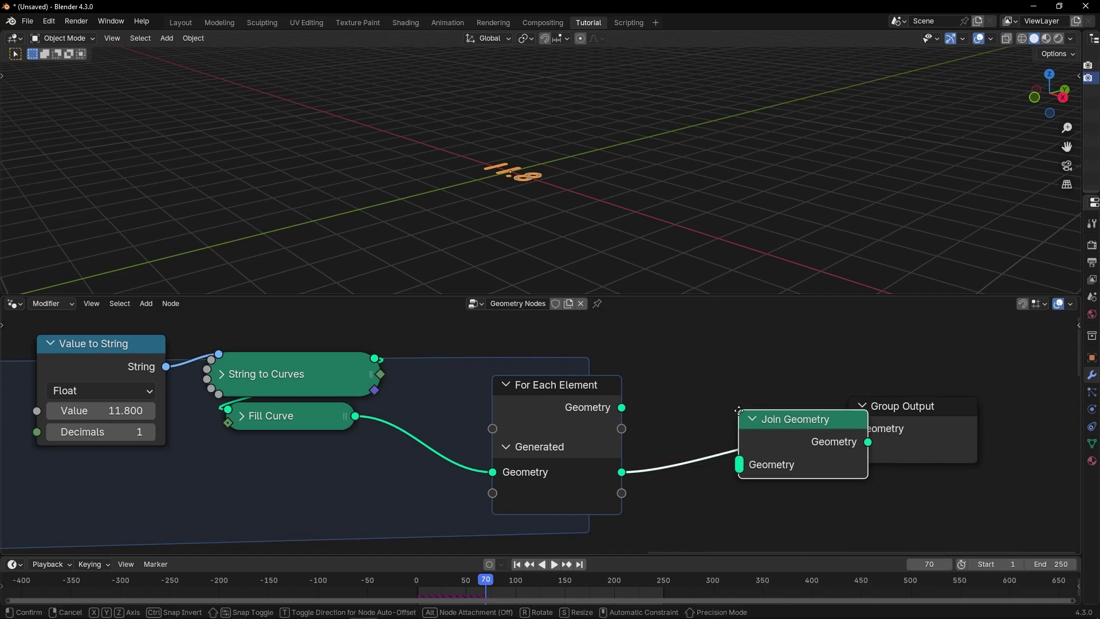
left_click(738, 410)
left_click_drag(785, 459, 788, 445)
Step: Connect the zone's main Geometry output to Join Geometry as well, and view the combined points and text with the object deselected
left_click_drag(622, 408, 736, 446)
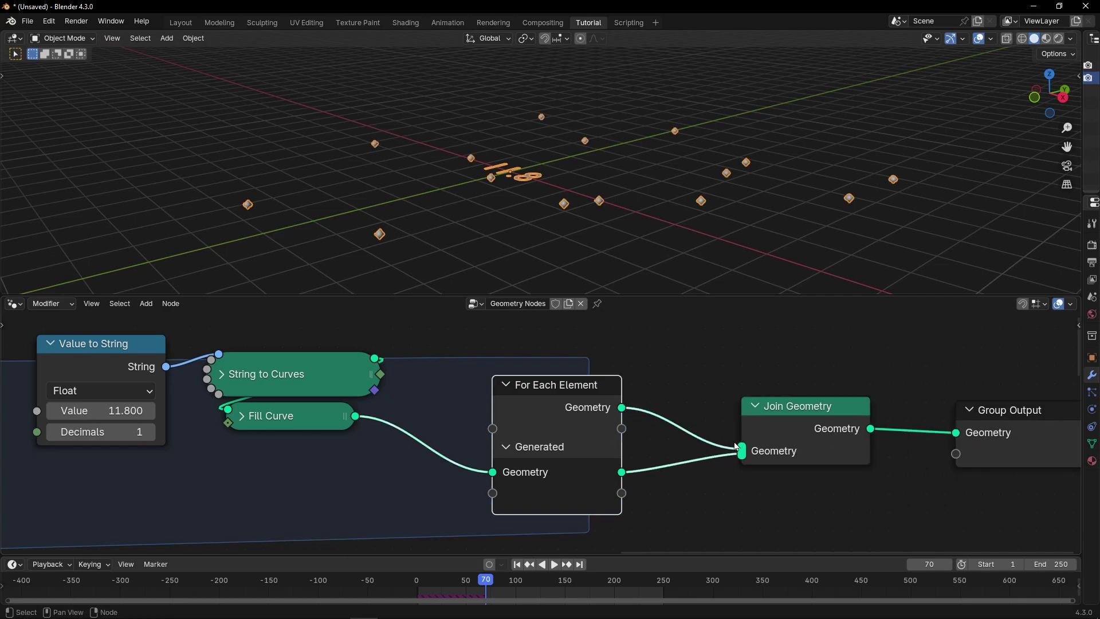
scroll(722, 442, "down", 6)
middle_click_drag(712, 471, 812, 443)
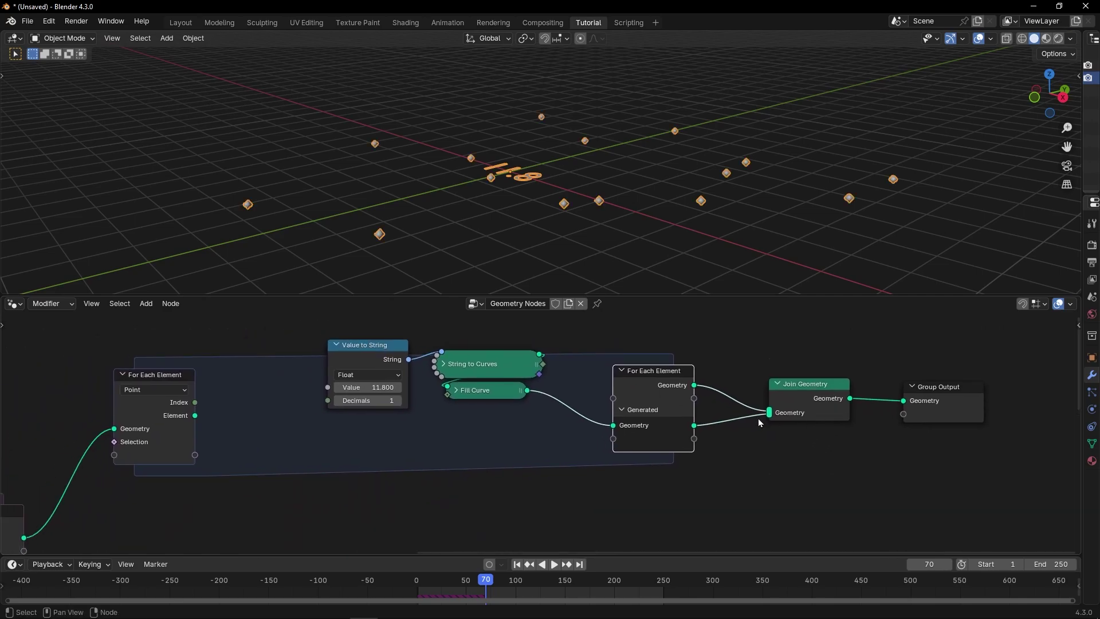
left_click(529, 239)
mouse_move(528, 238)
middle_mouse_down()
mouse_move(553, 250)
mouse_move(512, 224)
middle_mouse_up()
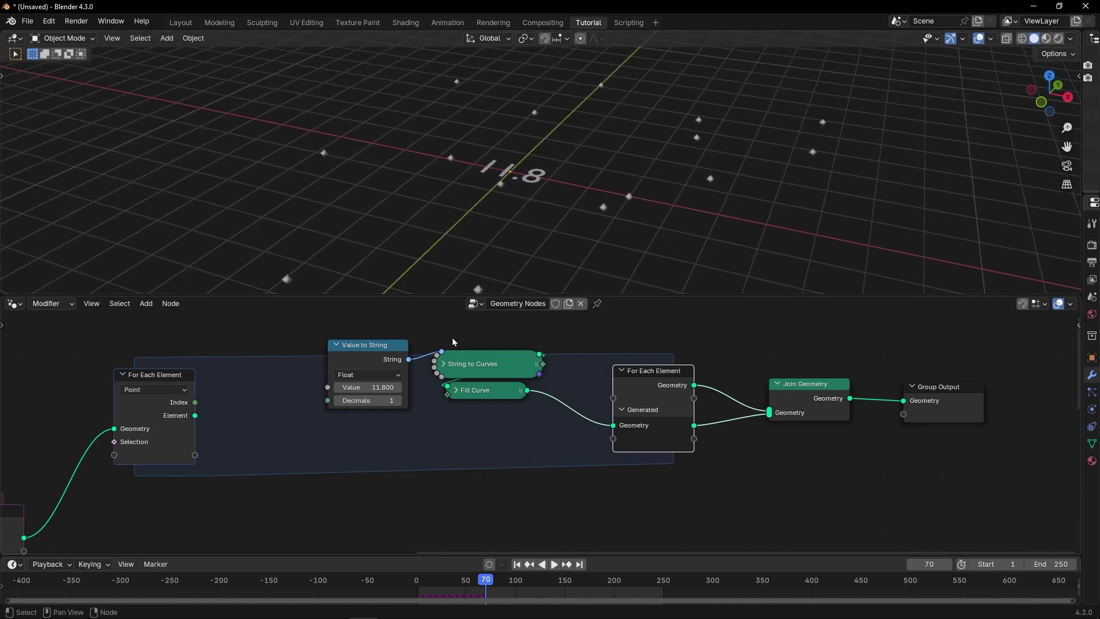
Step: Review the domain options available for the For Each Element zone, keeping Point
middle_click_drag(453, 342, 563, 381)
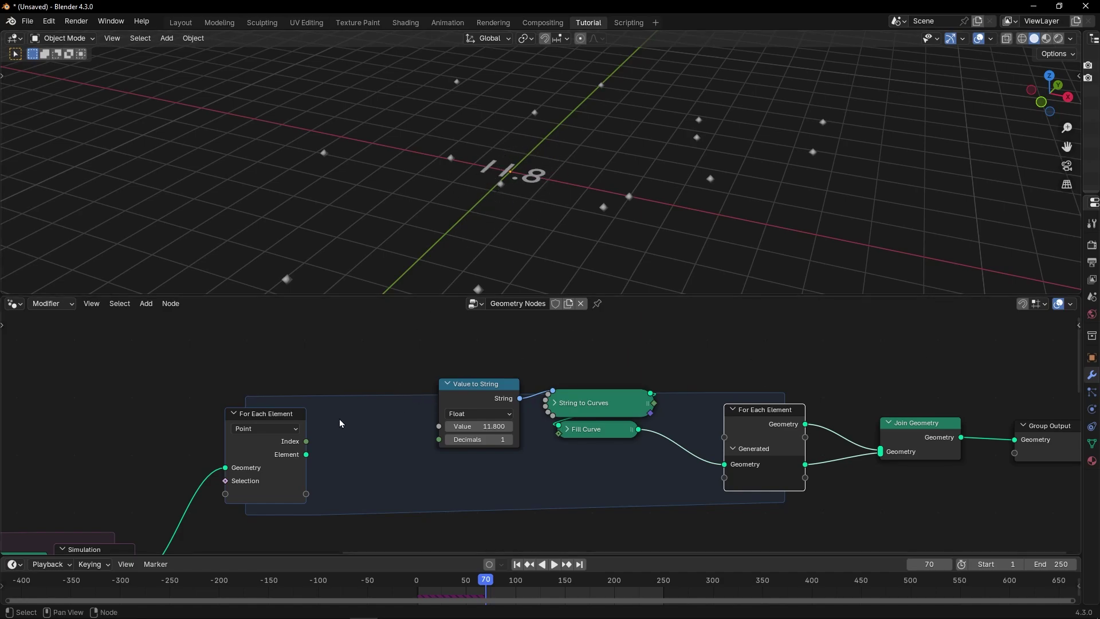
scroll(340, 423, "up", 3)
middle_click_drag(220, 390, 340, 378)
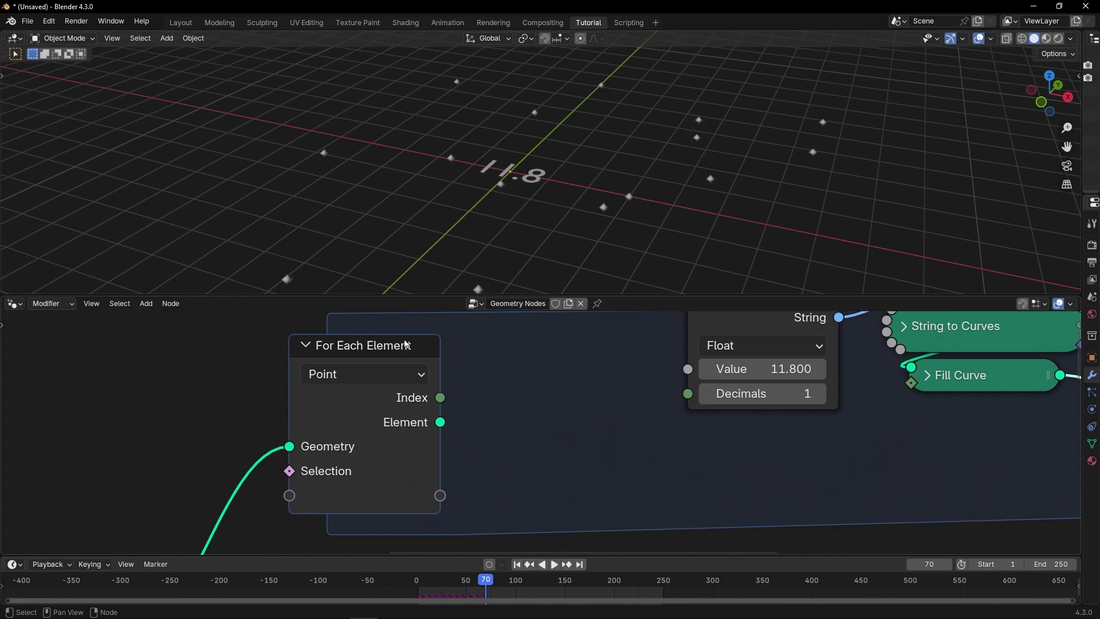
left_click(375, 374)
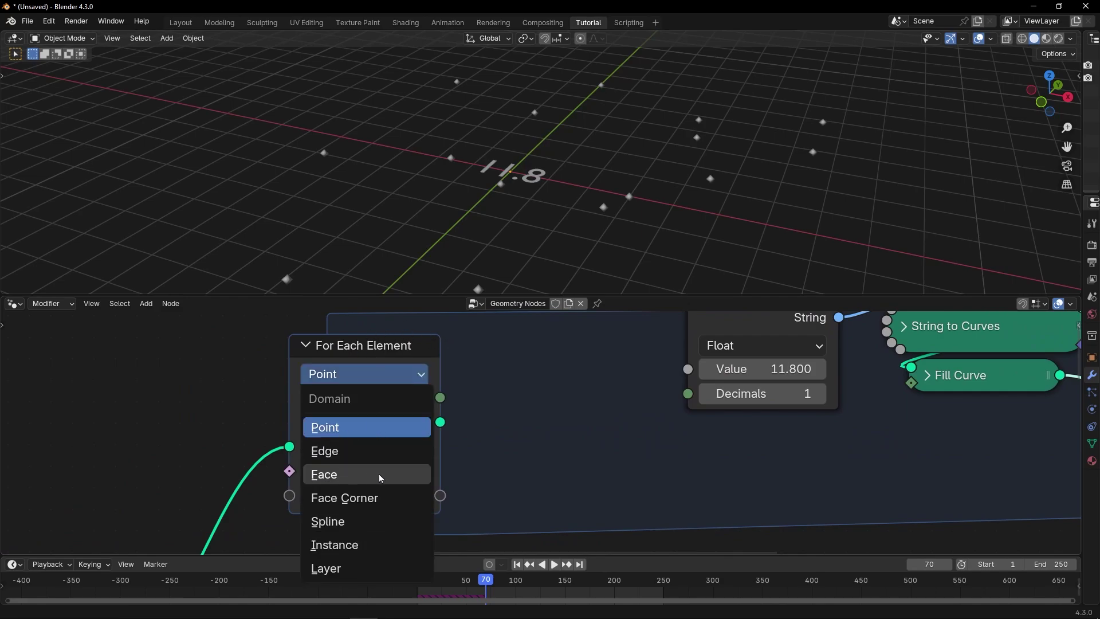
scroll(390, 364, "down", 1)
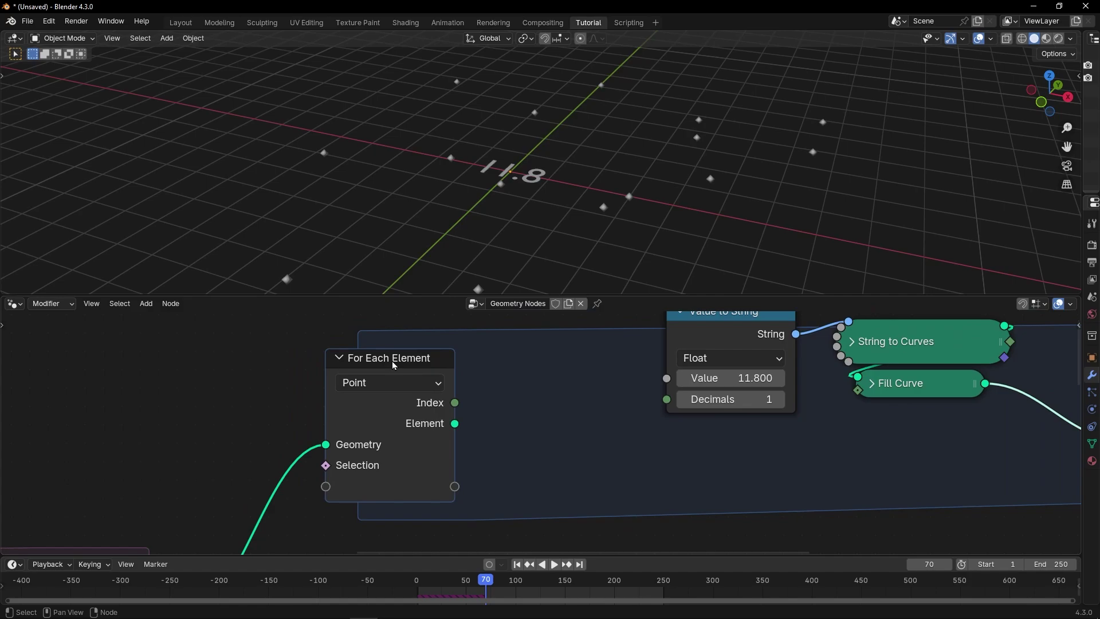
Step: Preview the Simulation zone's geometry output through a Viewer node, and undo the preview
middle_click_drag(249, 441, 350, 376)
left_click(335, 473, "ctrl+shift")
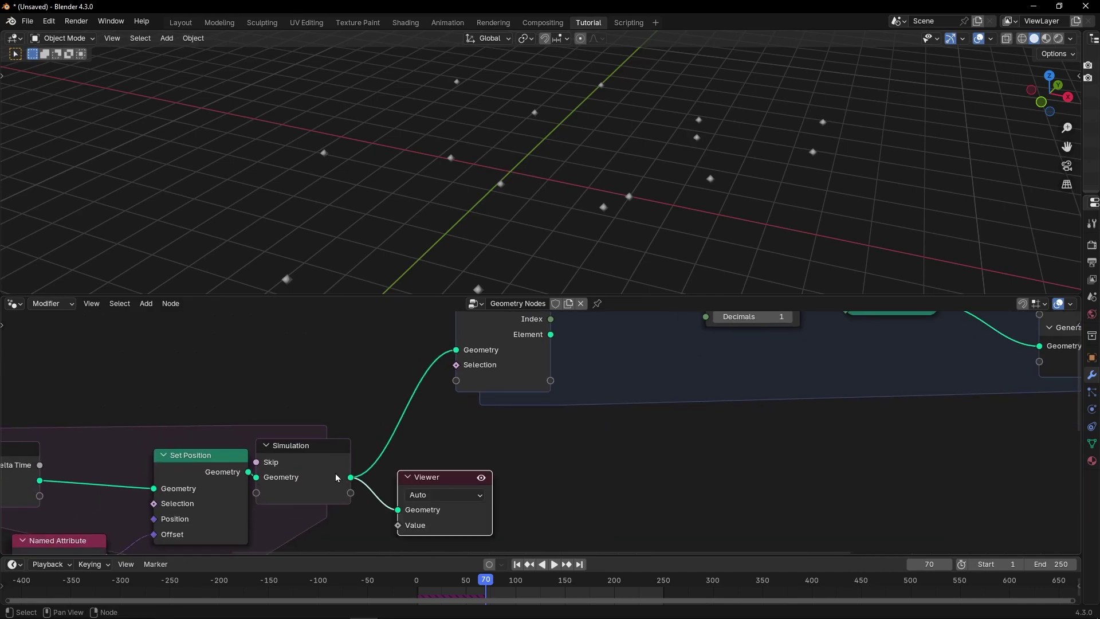
left_click(336, 473, "ctrl+shift")
key("ctrl+z")
key("ctrl+z")
middle_click_drag(464, 393, 383, 483)
scroll(384, 483, "up", 2)
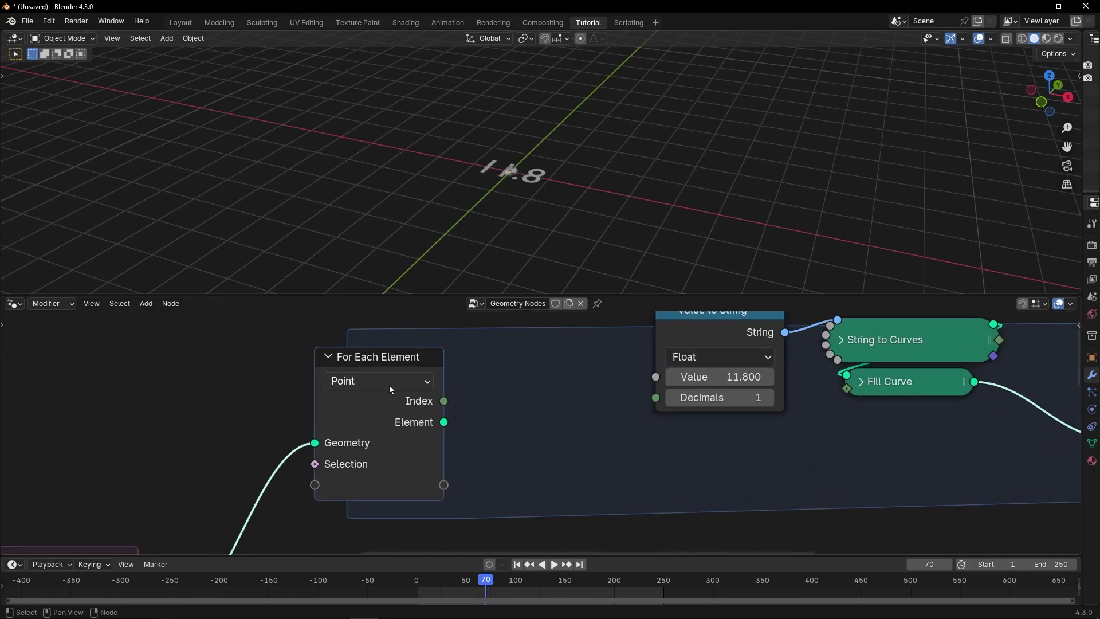
scroll(391, 389, "down", 1)
middle_click_drag(492, 400, 450, 421)
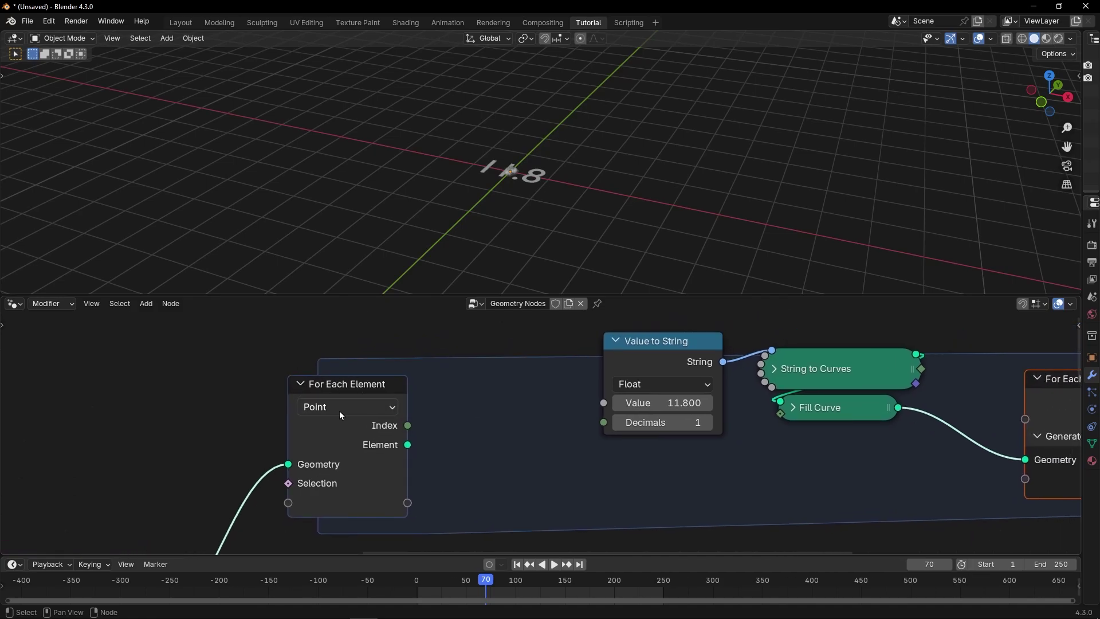
scroll(339, 411, "down", 2)
middle_click_drag(487, 415, 403, 429)
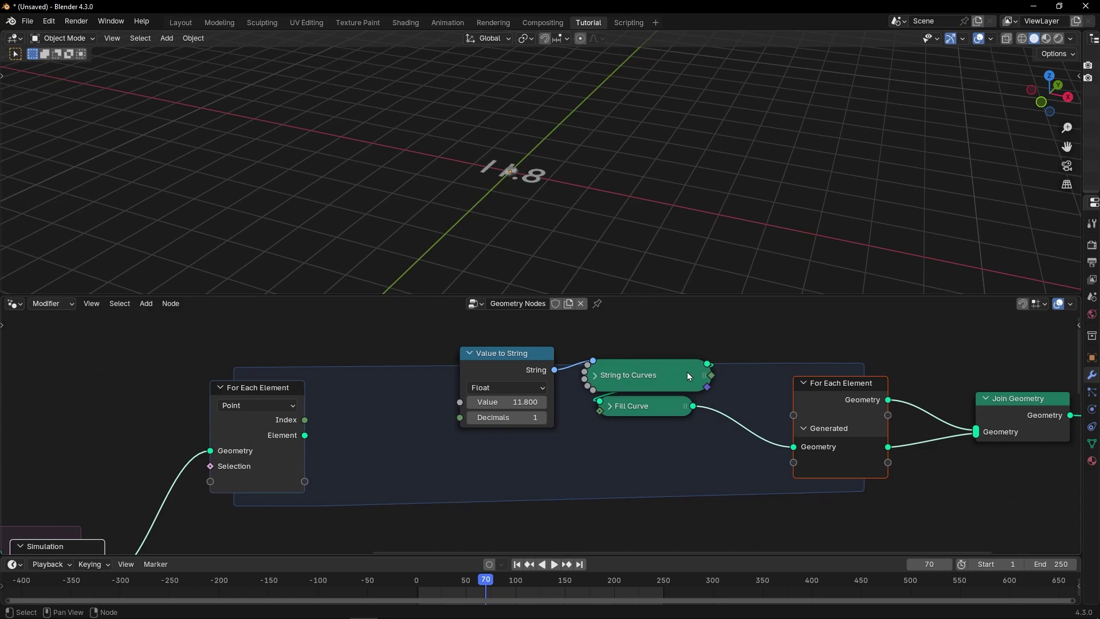
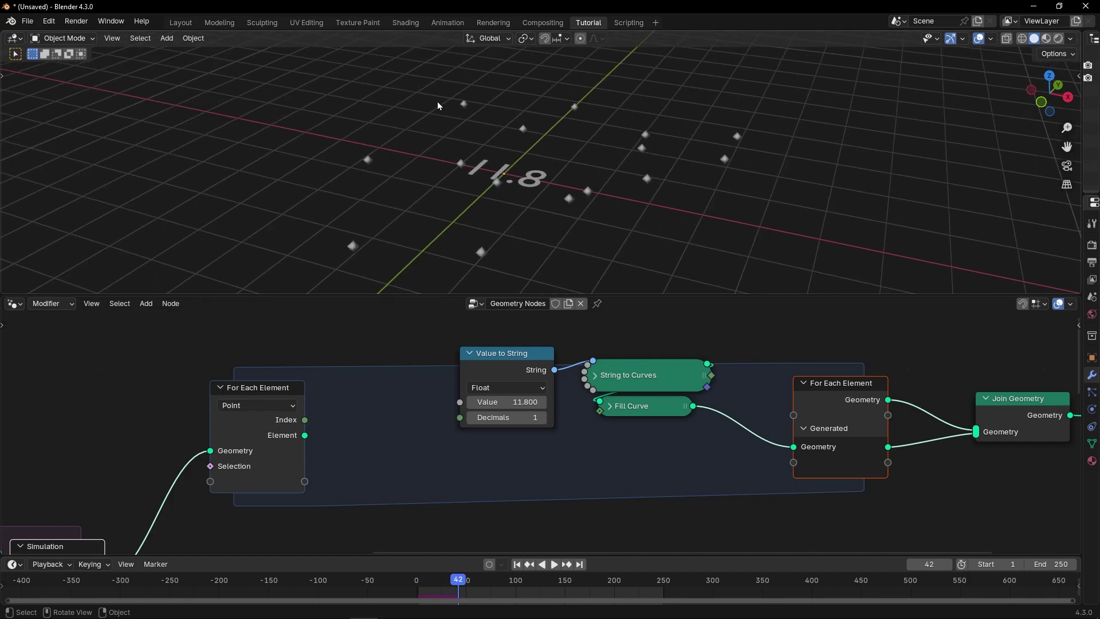
Step: Maximize the node editor and move Value to String, String to Curves and Fill Curve together to free space before the zone's output
scroll(524, 434, "down", 2)
middle_click_drag(522, 437, 505, 412)
key("ctrl+space")
scroll(538, 333, "up", 5)
middle_click_drag(538, 333, 494, 392)
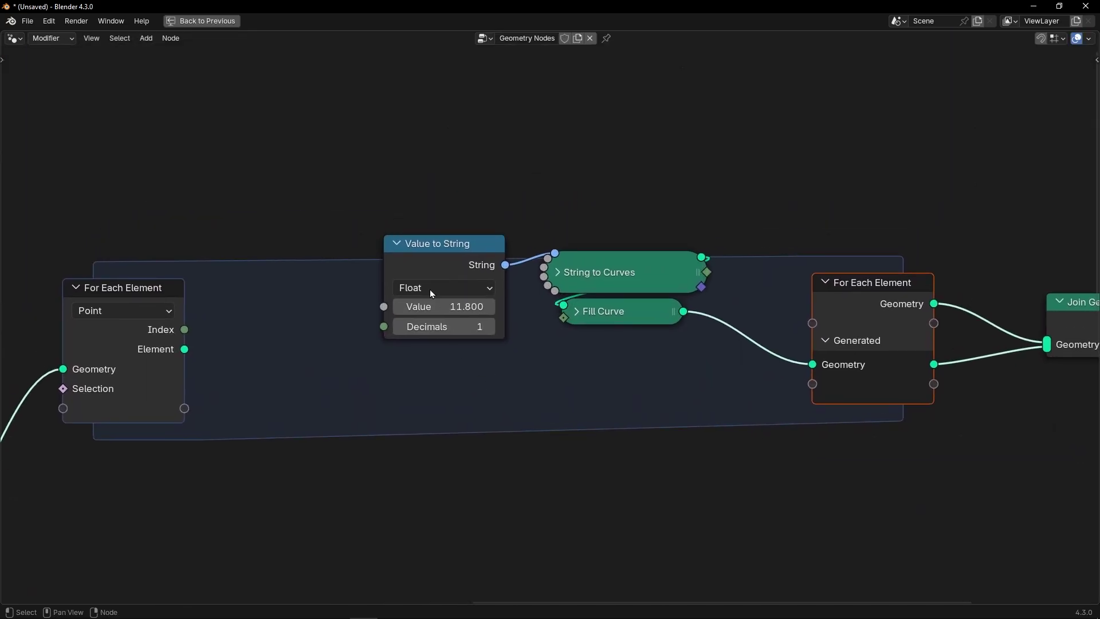
left_click_drag(397, 203, 600, 334)
key("g")
left_click(473, 257)
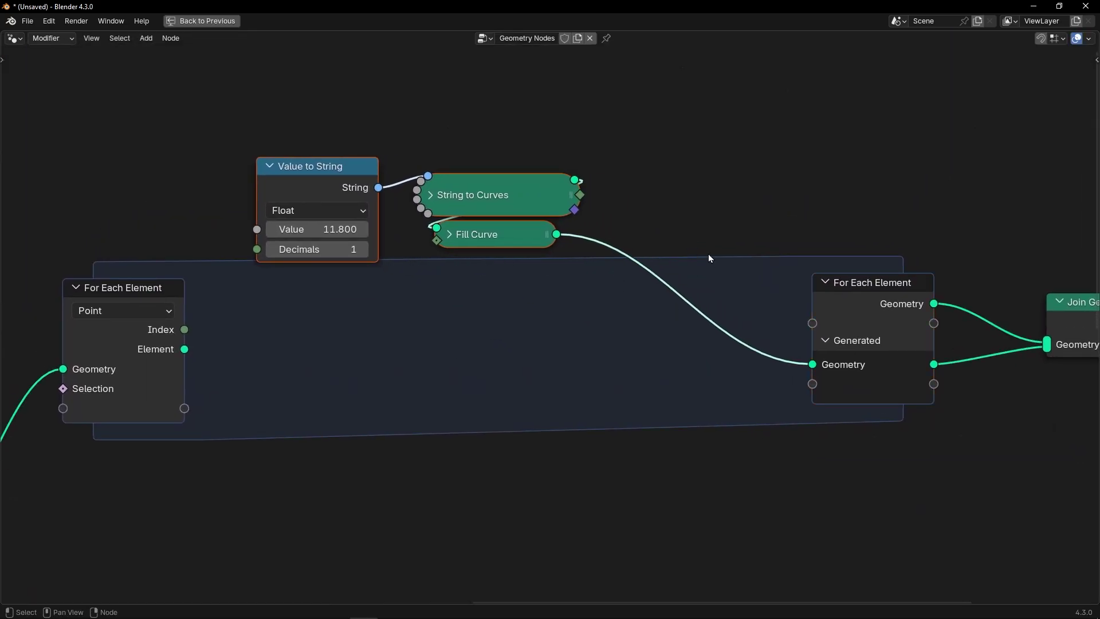
Step: Insert a Transform Geometry node between Fill Curve and the zone's Generated Geometry input, restore the editor layout, and try an X translation, undoing it
key("shift+a")
type("tra")
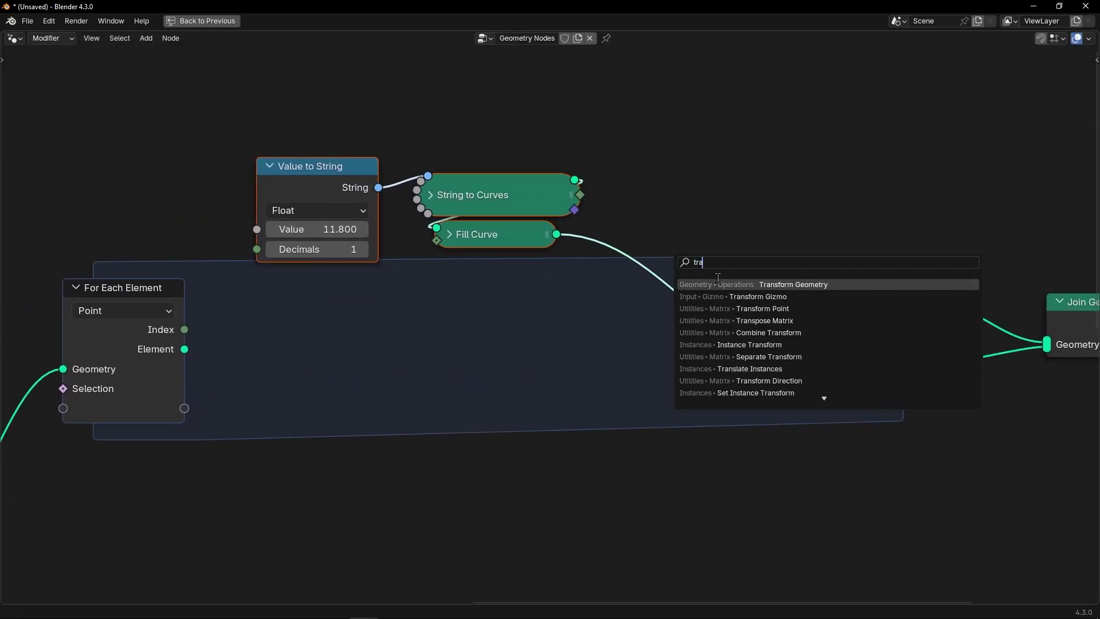
key("Return")
left_click(704, 261)
key("ctrl+space")
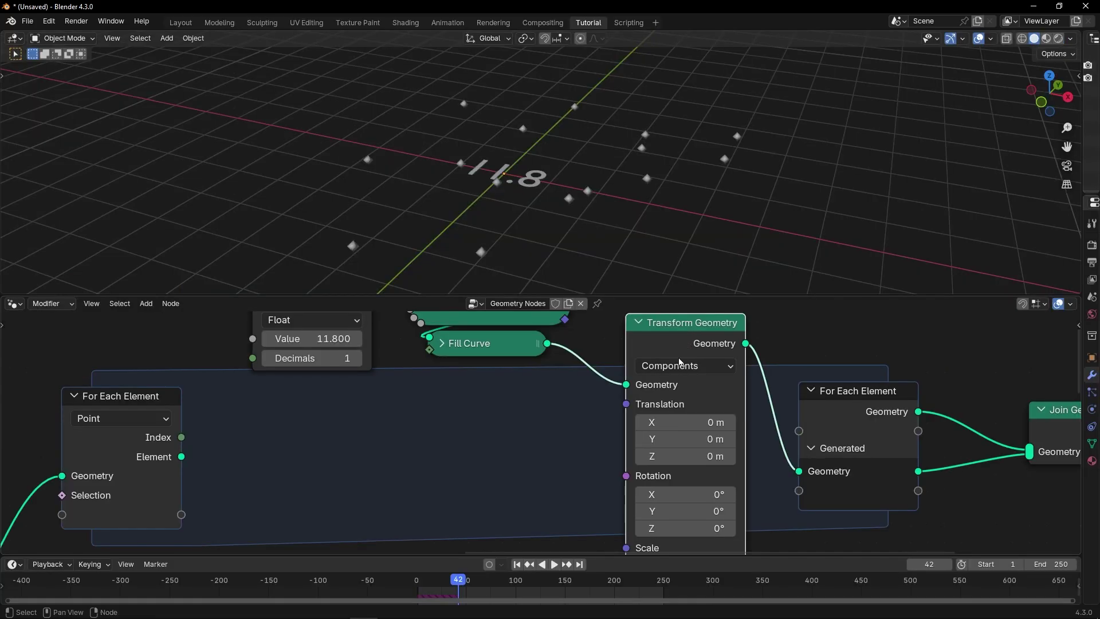
left_click_drag(663, 421, 635, 421)
key("ctrl+z")
Step: Expand the String to Curves node, reduce the text size, and collapse the node again
middle_click_drag(479, 365, 489, 414)
left_click(434, 354)
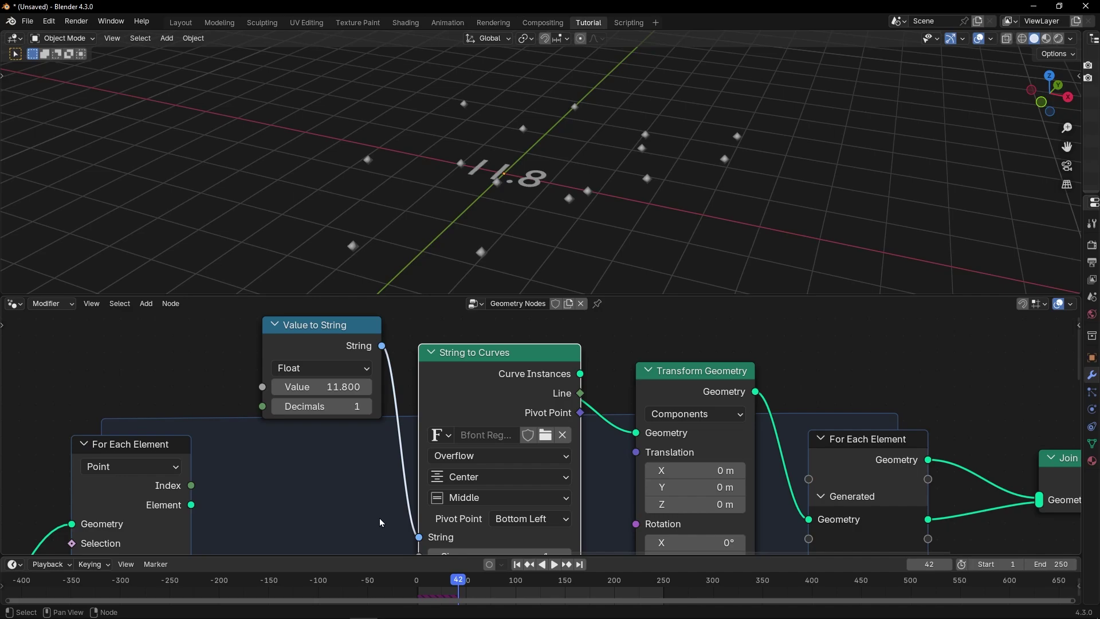
middle_click_drag(381, 523, 391, 395)
left_click_drag(505, 435, 460, 435)
middle_click_drag(396, 388, 394, 499)
left_click(442, 344)
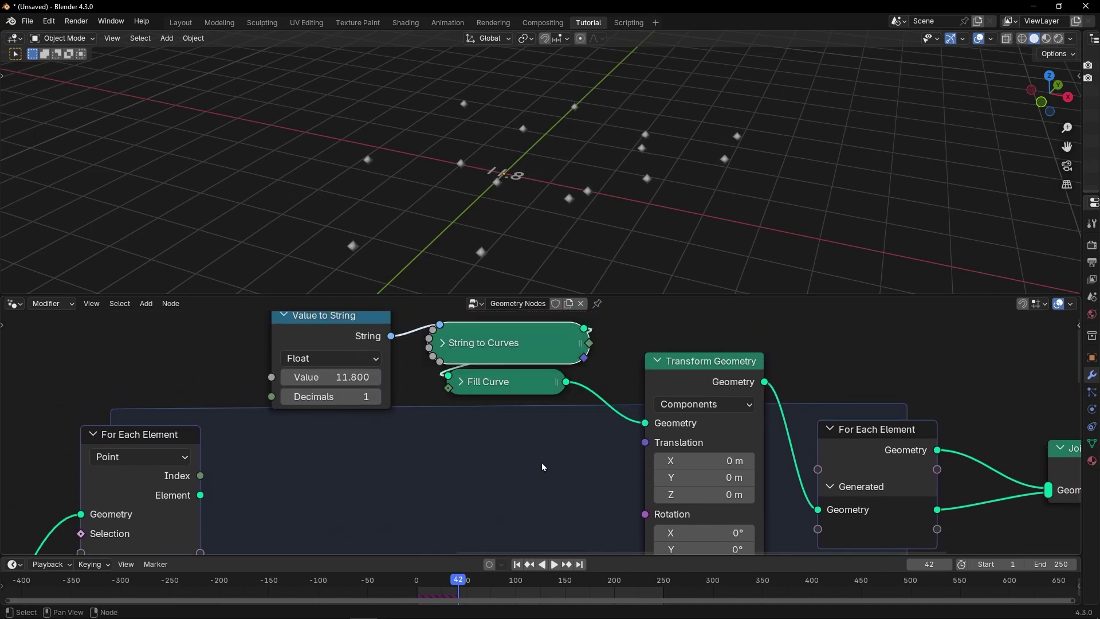
Step: Add a Position node inside the For Each Element zone, before Transform Geometry
middle_click_drag(543, 466, 544, 411)
key("shift+a")
type("posi")
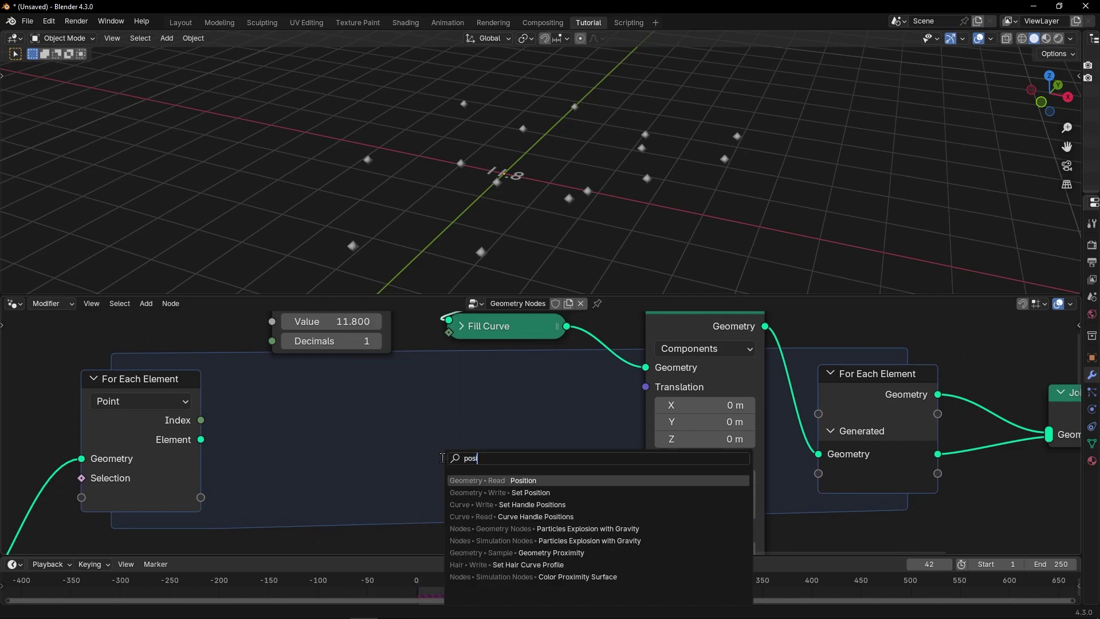
key("Return")
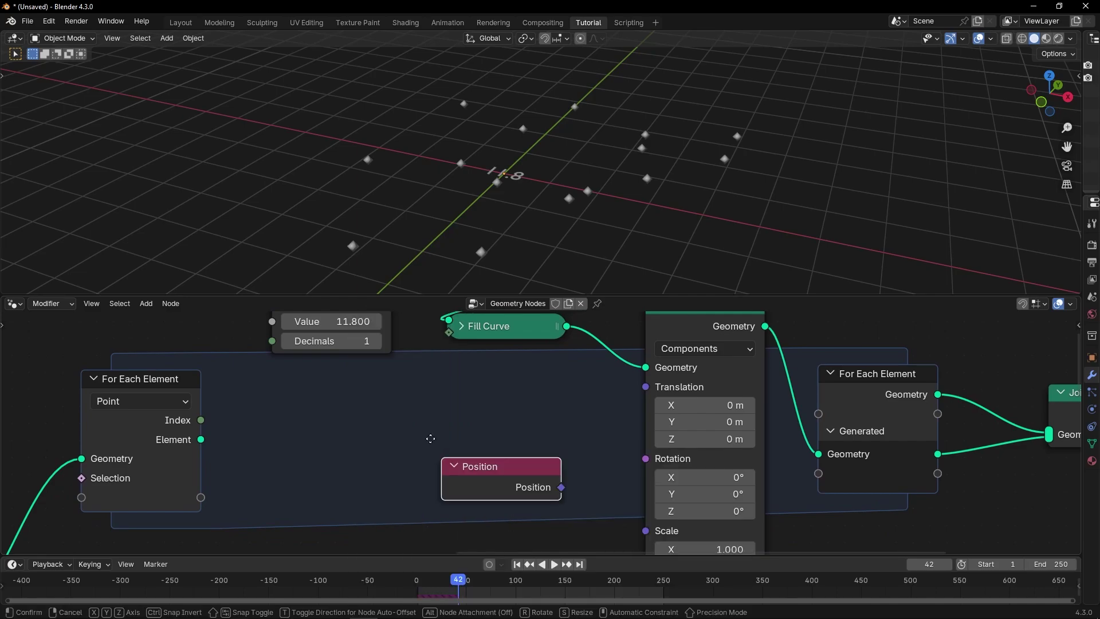
left_click(414, 422)
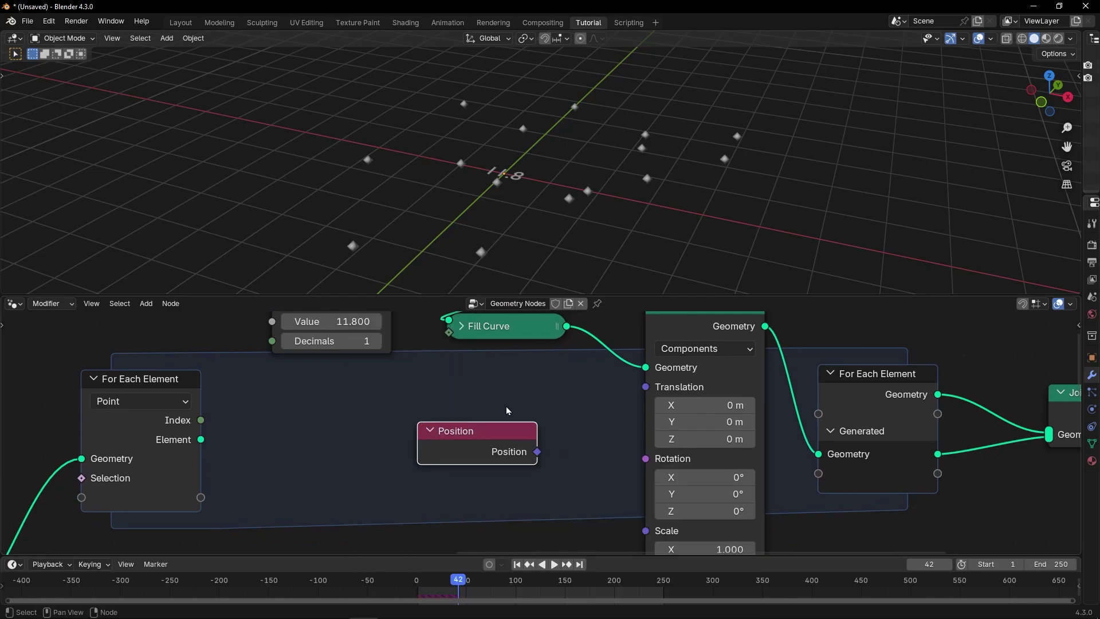
Step: Try connecting the Position node's output to Transform Geometry's Translation input
left_click_drag(545, 452, 579, 433)
scroll(590, 381, "up", 3)
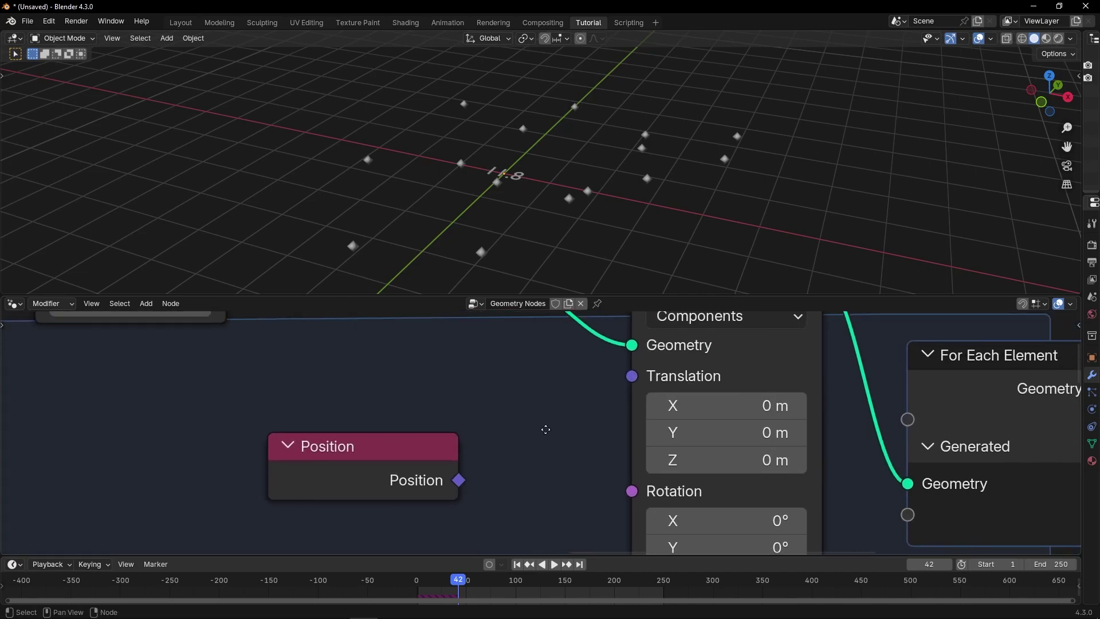
left_click_drag(377, 493, 562, 391)
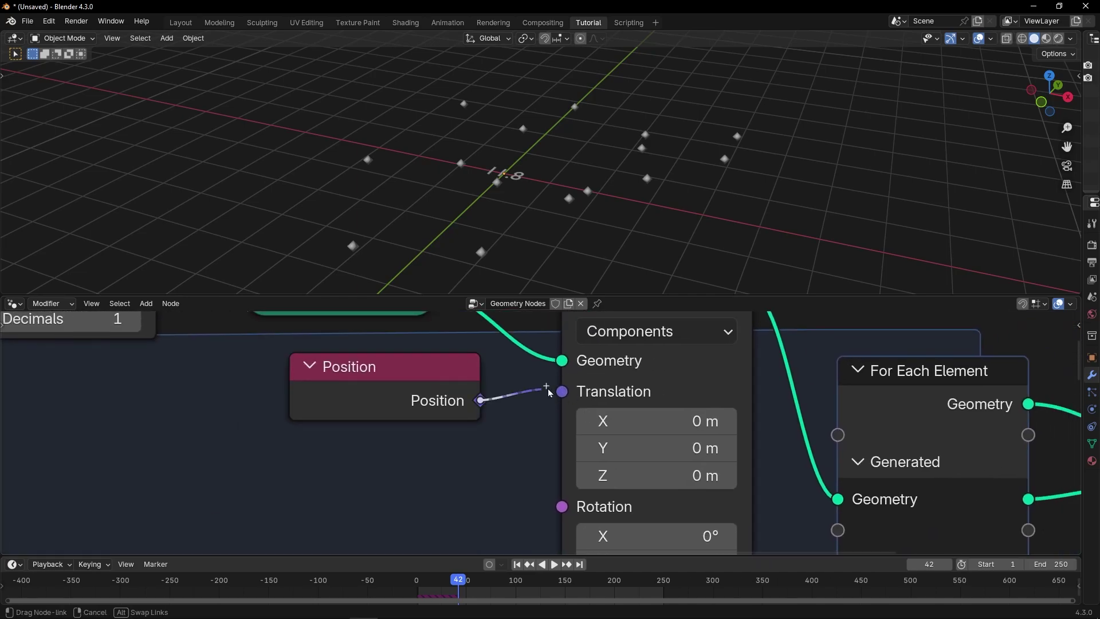
scroll(515, 425, "down", 5)
middle_click_drag(514, 425, 514, 450)
Step: Try a Set Position node in place of Transform Geometry, with the Position node connected to its Position input
left_click(581, 391)
key("ctrl+x")
key("shift+a")
type("set pos")
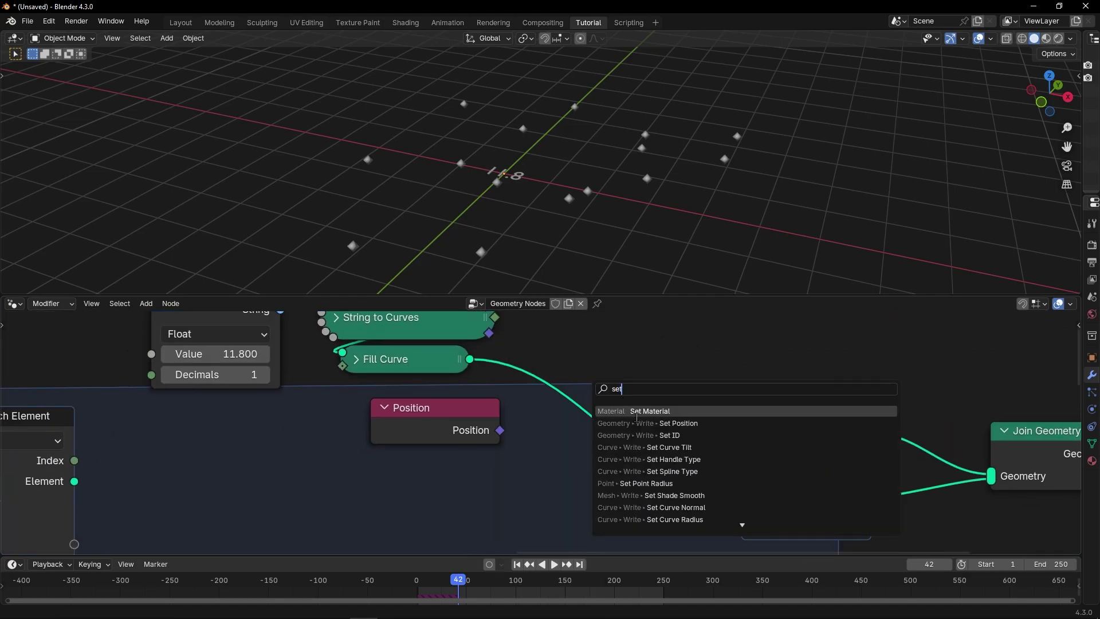
key("Return")
left_click(576, 361)
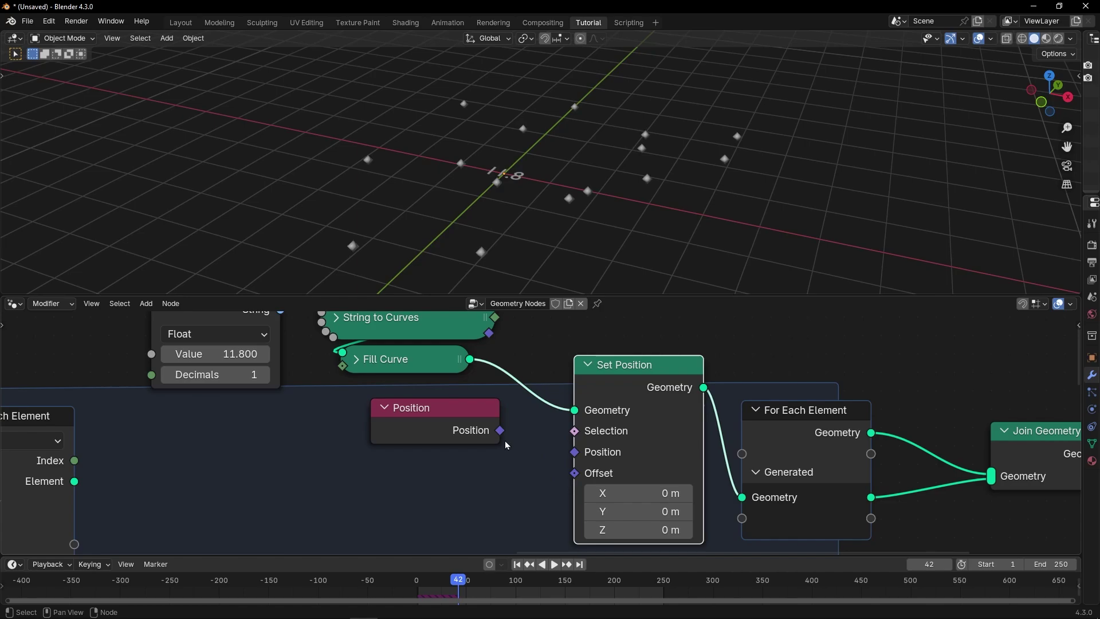
left_click_drag(499, 430, 574, 452)
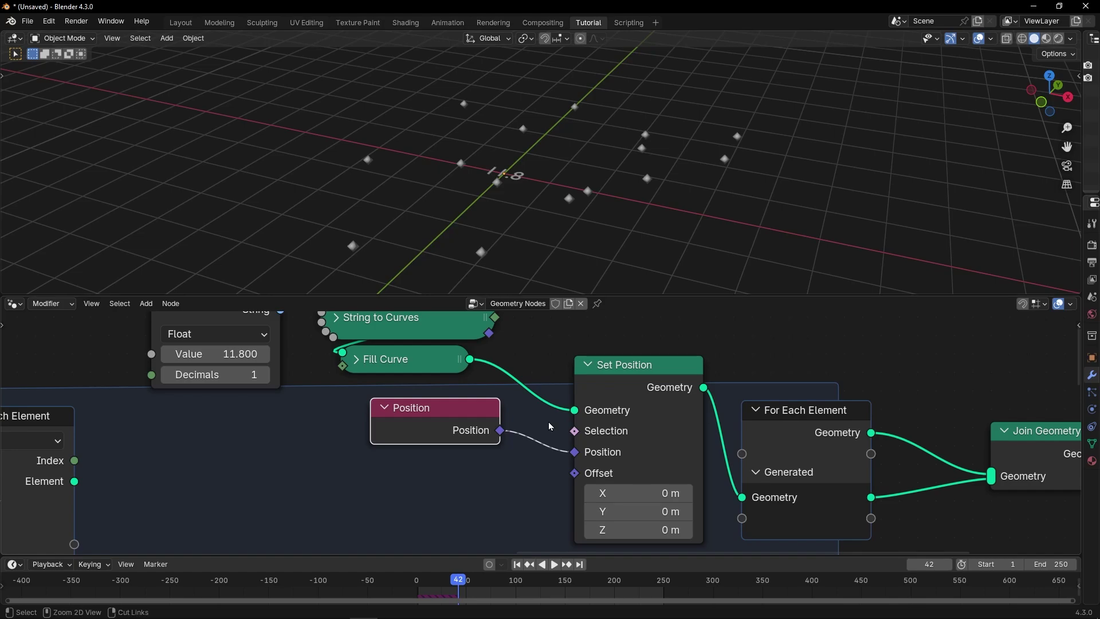
Step: Undo the Set Position replacement and the link from the Position node to Transform Geometry's Translation
key("ctrl+z")
key("ctrl+z")
key("ctrl+z")
key("ctrl+z")
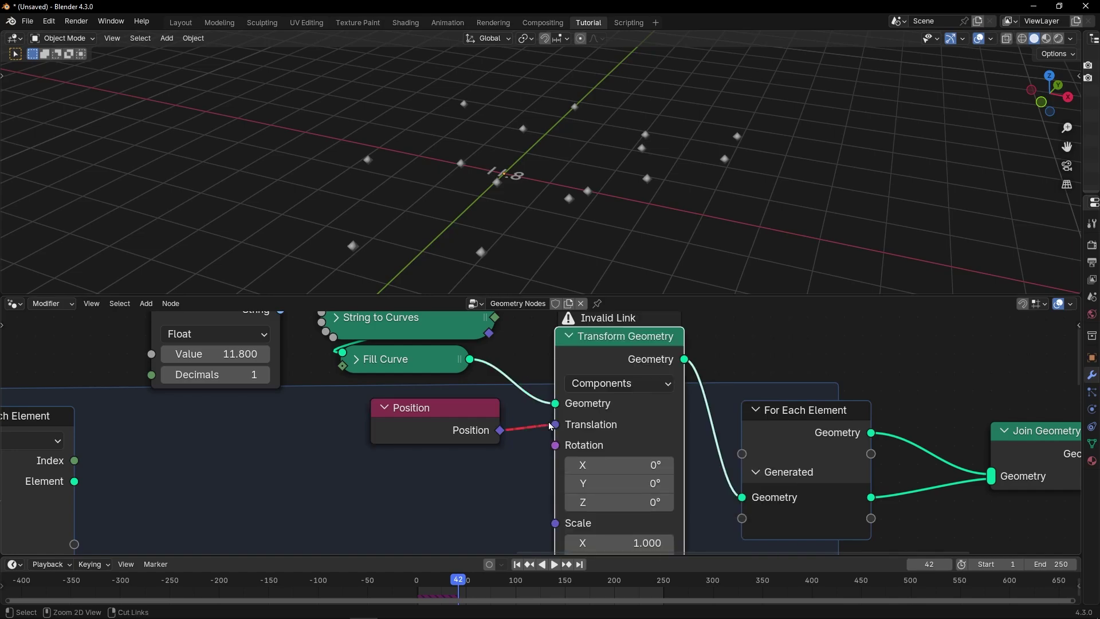
key("ctrl+z")
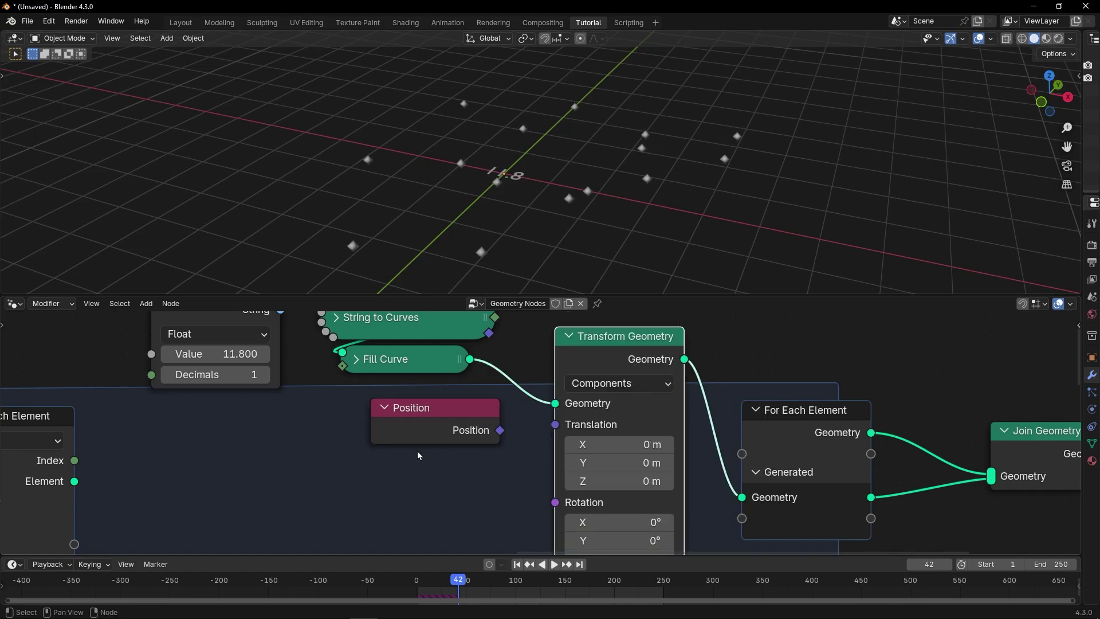
Step: Move the Position node out of the For Each Element zone, placing it ahead of the zone's input node
left_click_drag(447, 408, 322, 461)
middle_click_drag(326, 507, 478, 414)
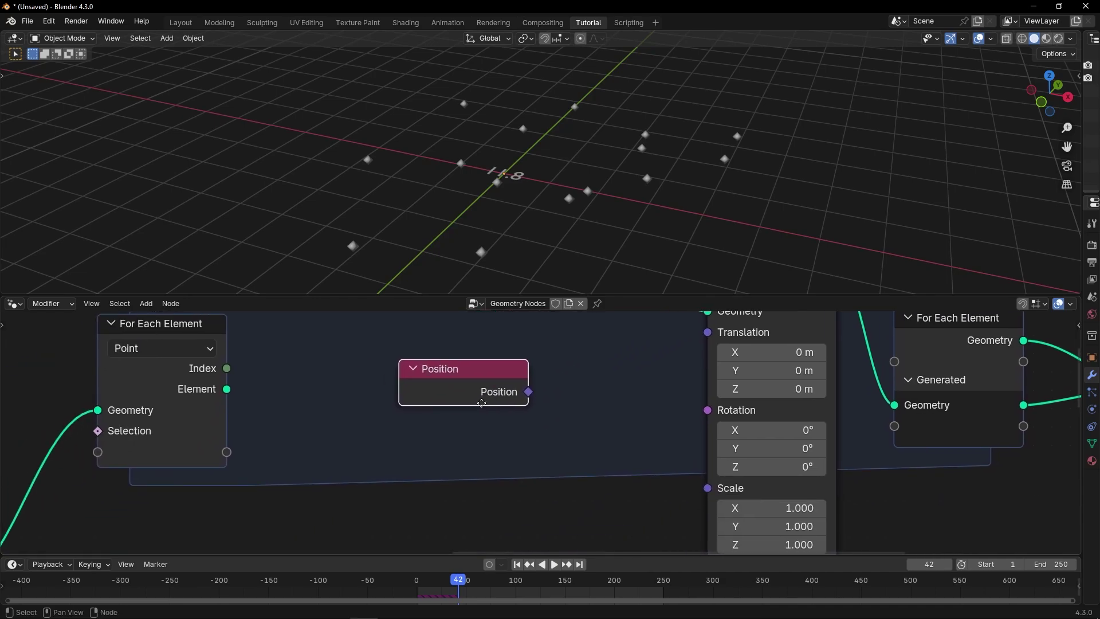
mouse_move(472, 386)
left_mouse_down()
mouse_move(525, 425)
mouse_move(482, 402)
left_mouse_up()
scroll(436, 416, "down", 6)
middle_click_drag(365, 436, 487, 432)
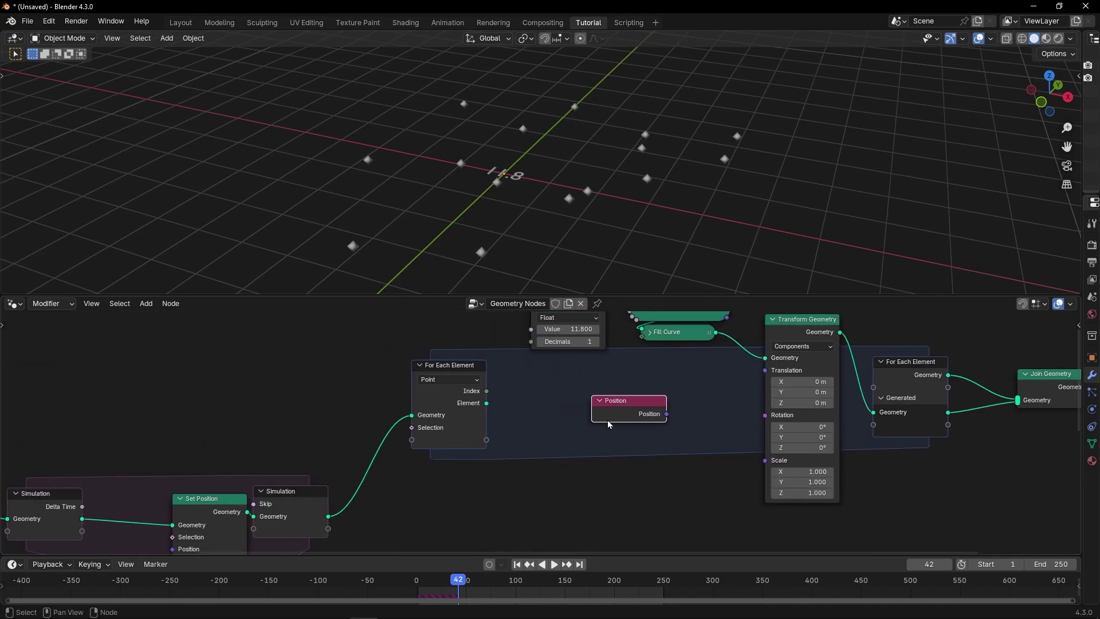
left_click_drag(626, 404, 322, 388)
scroll(334, 400, "up", 7)
middle_click_drag(306, 399, 467, 390)
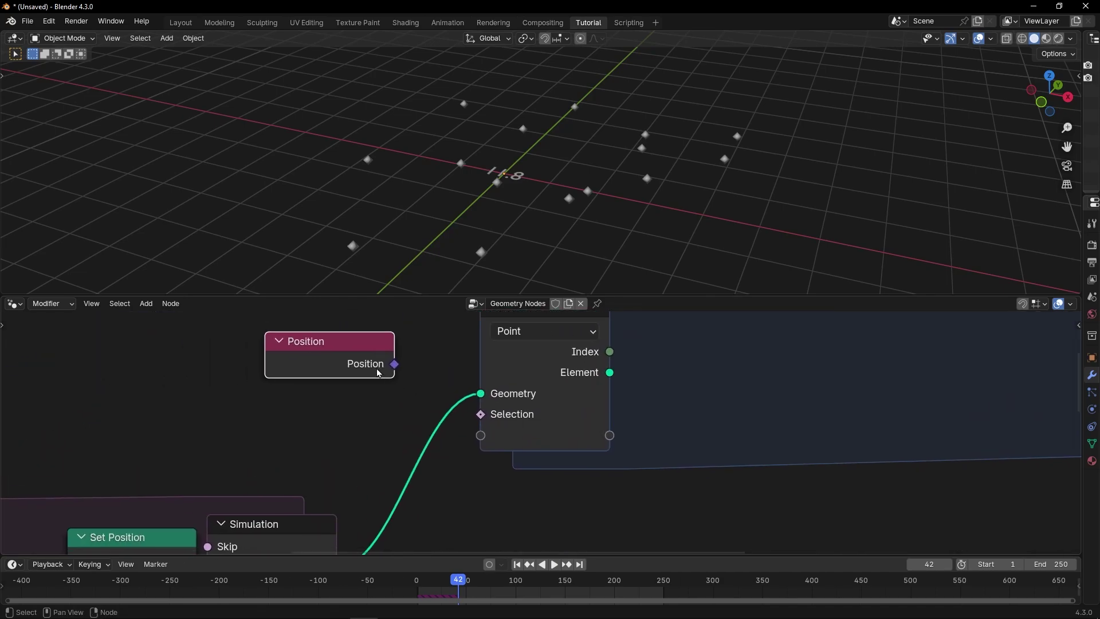
Step: Connect the Position node to the zone's empty input socket to create a Position item, and align the node with that socket
left_click_drag(395, 364, 439, 359)
left_click_drag(439, 434, 480, 435)
left_click_drag(342, 364, 359, 407)
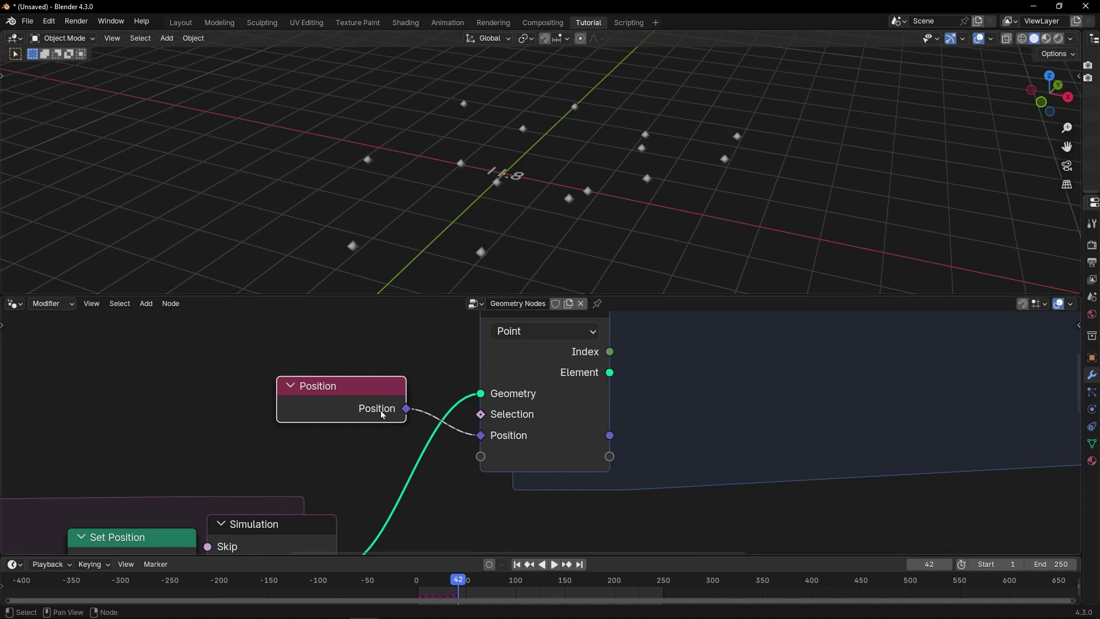
scroll(514, 442, "up", 2)
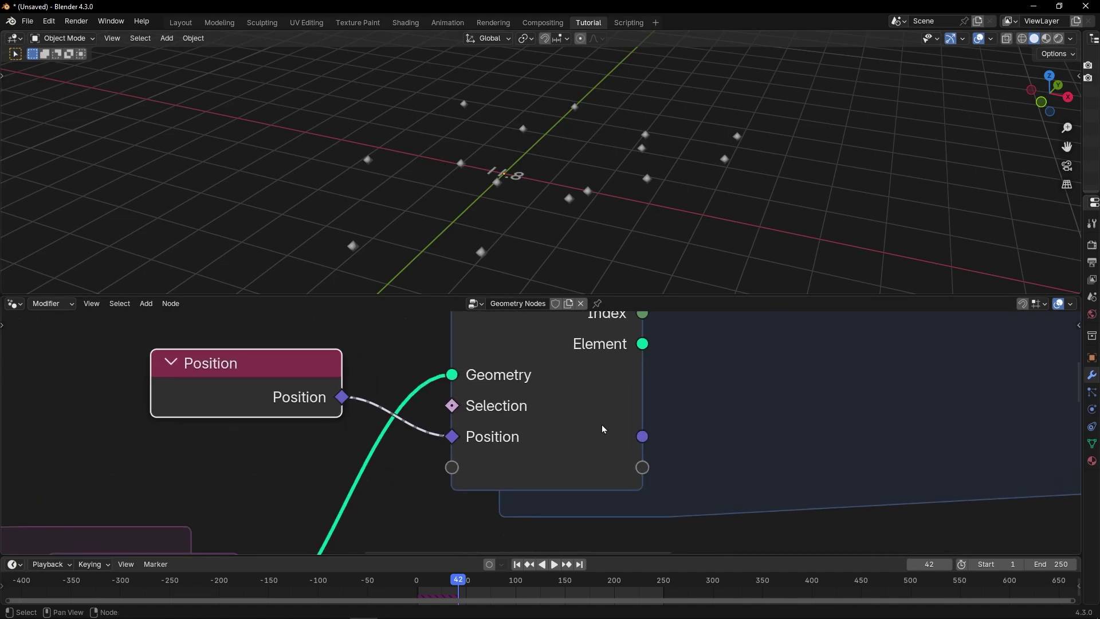
left_click_drag(279, 377, 277, 400)
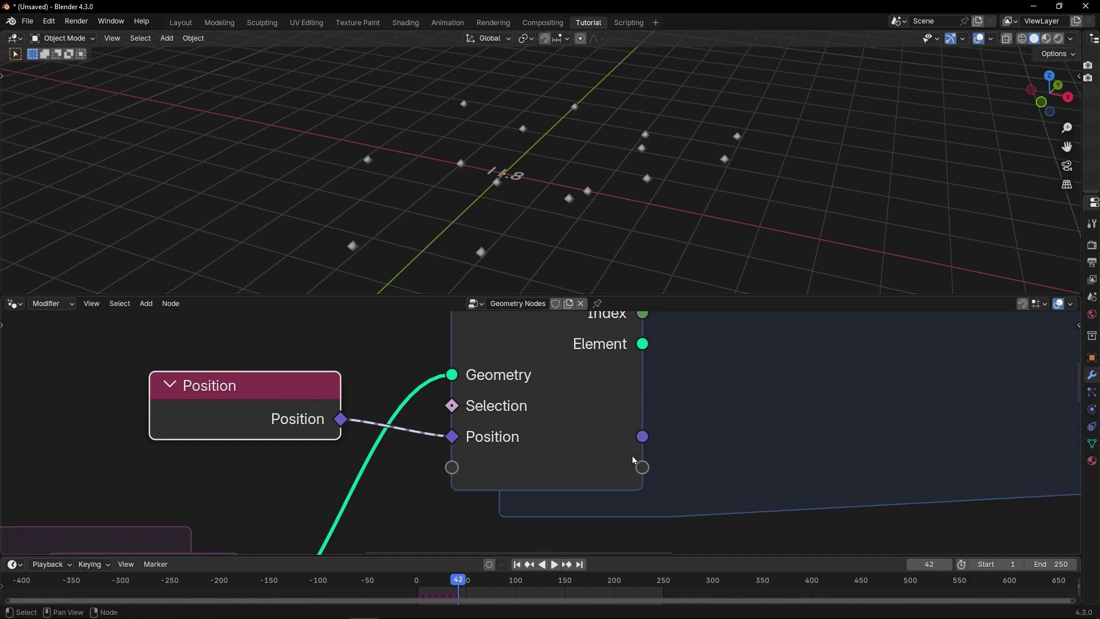
scroll(556, 397, "down", 1)
scroll(401, 405, "down", 1)
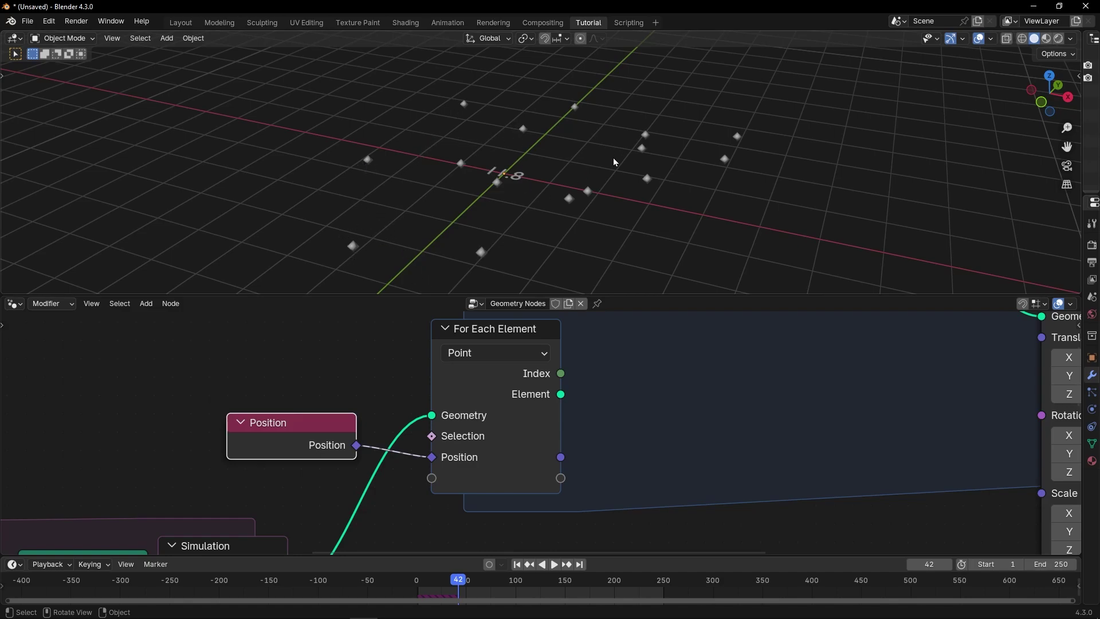
middle_click_drag(663, 429, 356, 444)
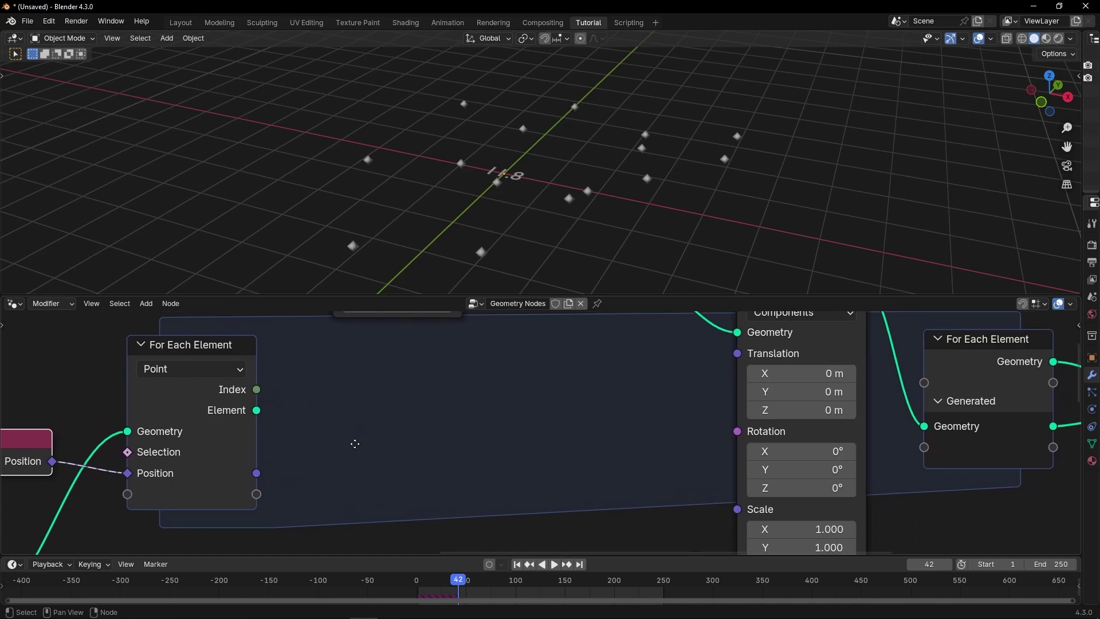
scroll(321, 466, "down", 2)
scroll(618, 366, "down", 1)
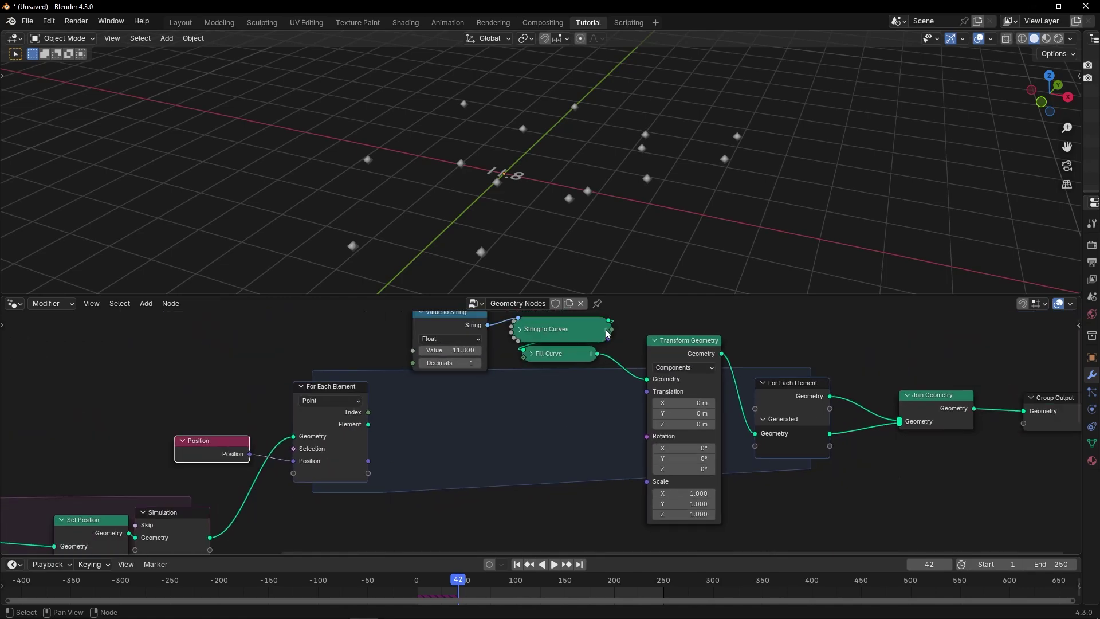
scroll(512, 387, "up", 1)
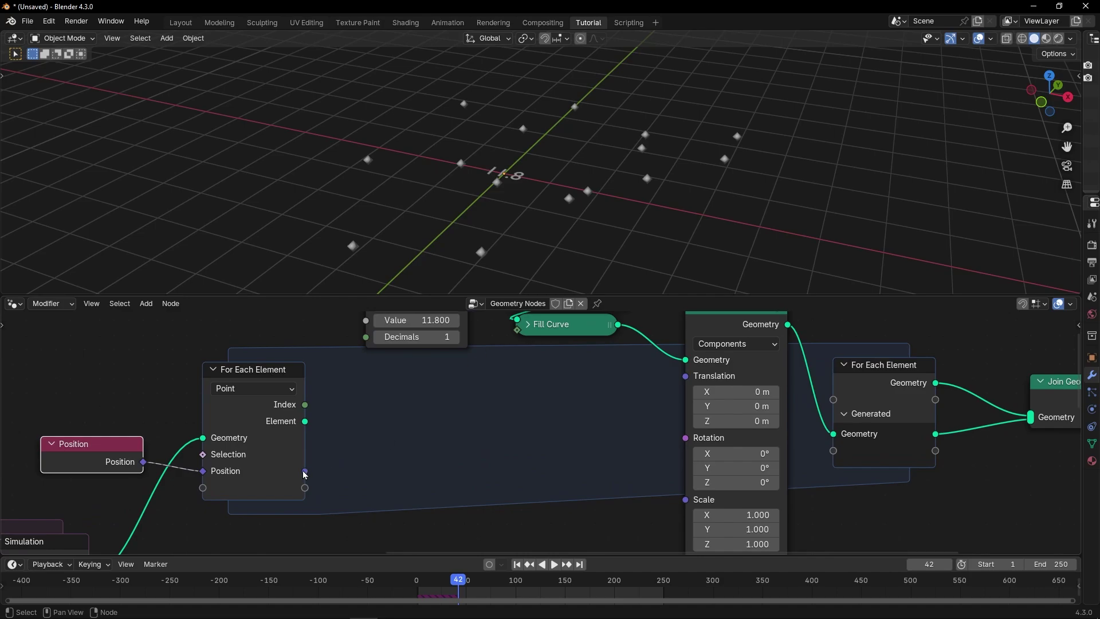
Step: Connect the For Each Element zone's Position output to the Translation input of Transform Geometry
left_click_drag(305, 471, 686, 376)
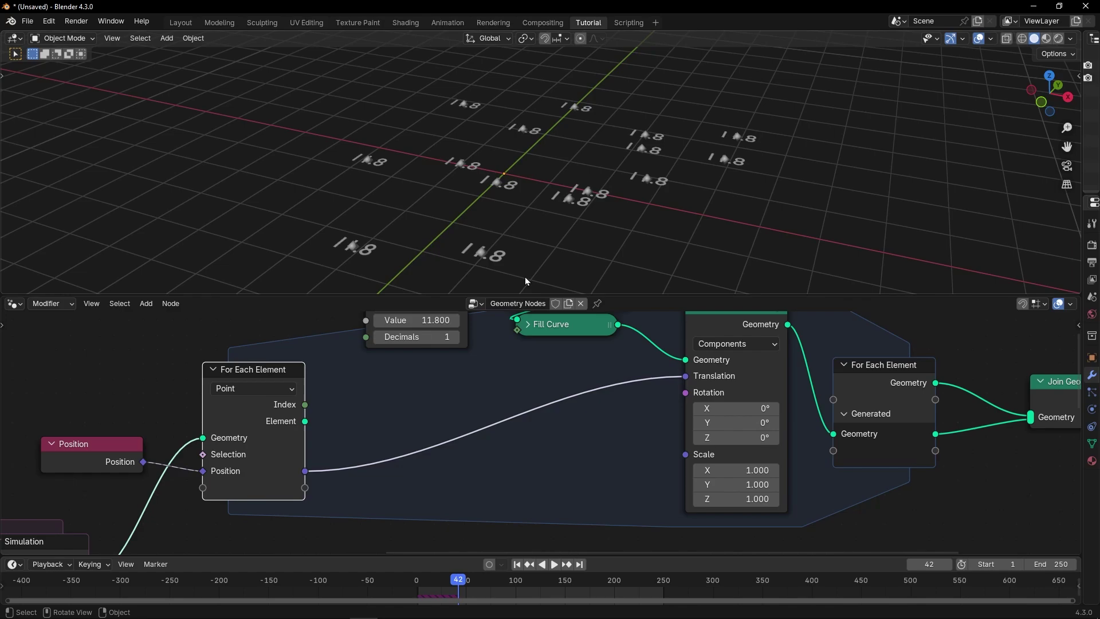
middle_click_drag(122, 410, 222, 433)
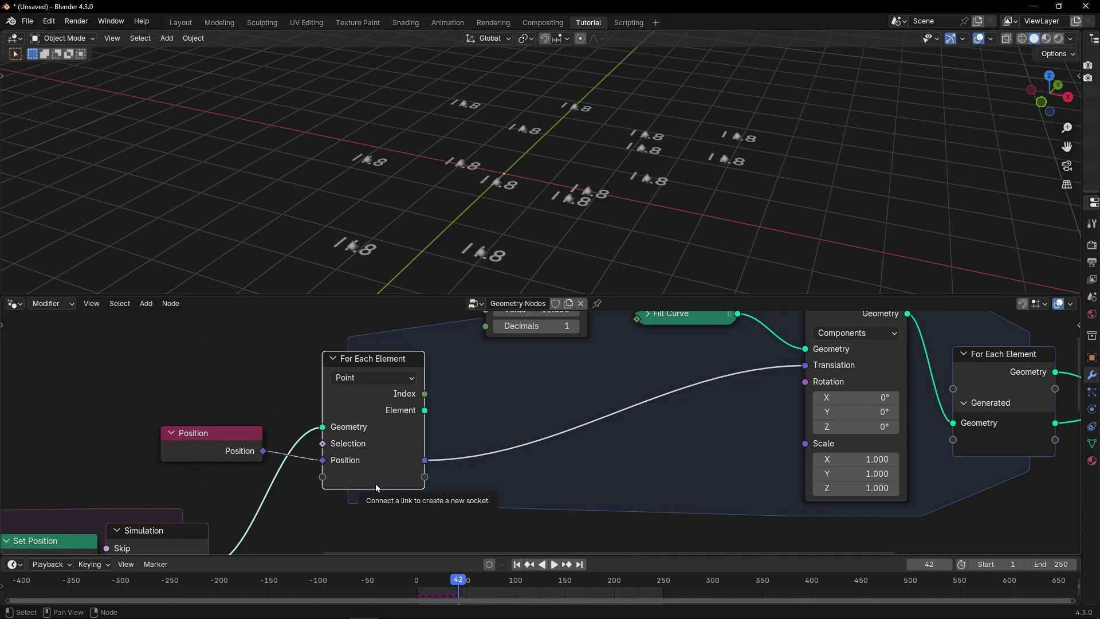
scroll(375, 483, "up", 2)
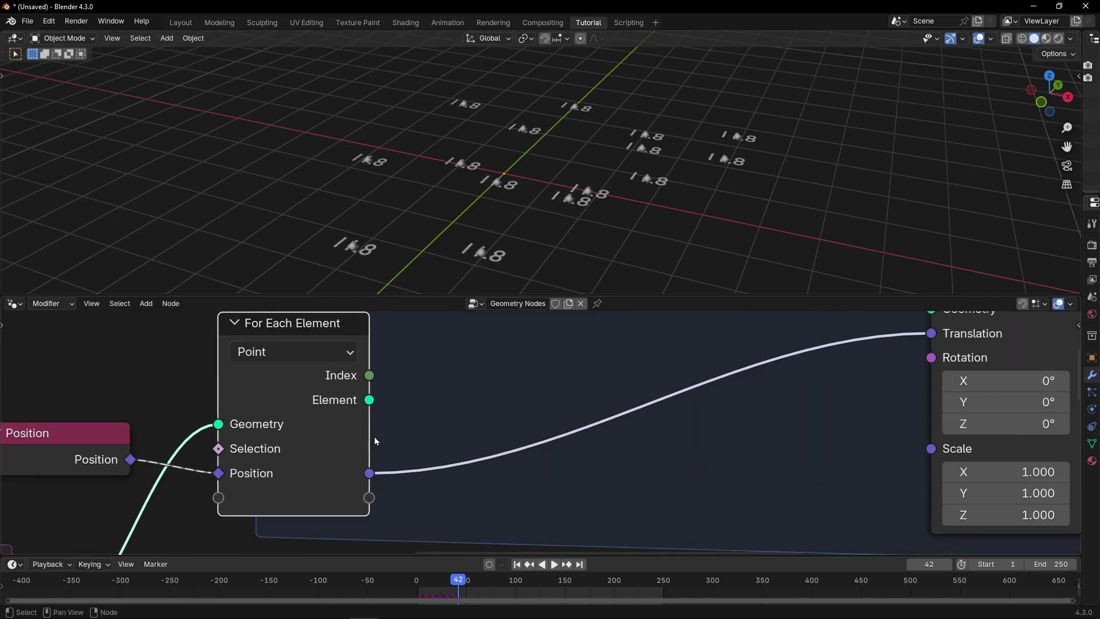
scroll(431, 455, "down", 3)
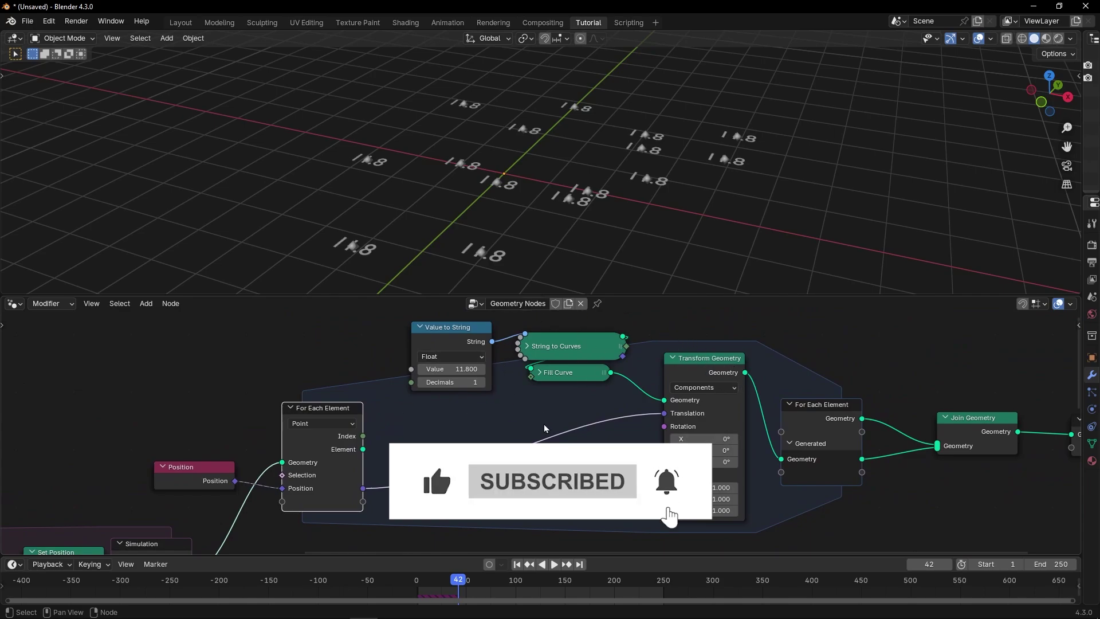
scroll(458, 417, "up", 2)
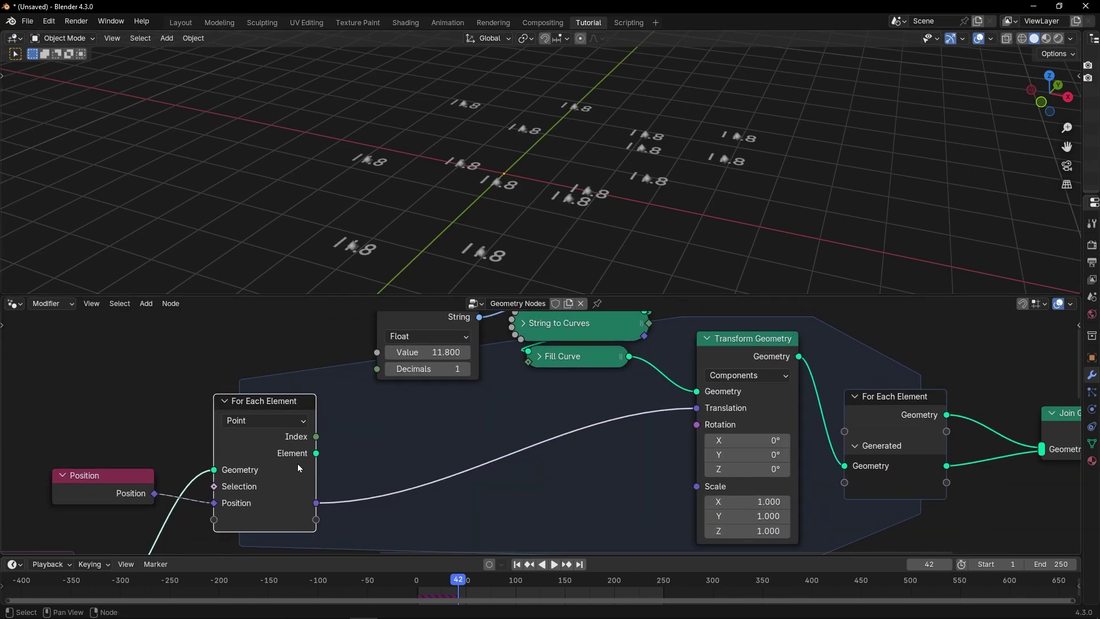
scroll(458, 418, "up", 1)
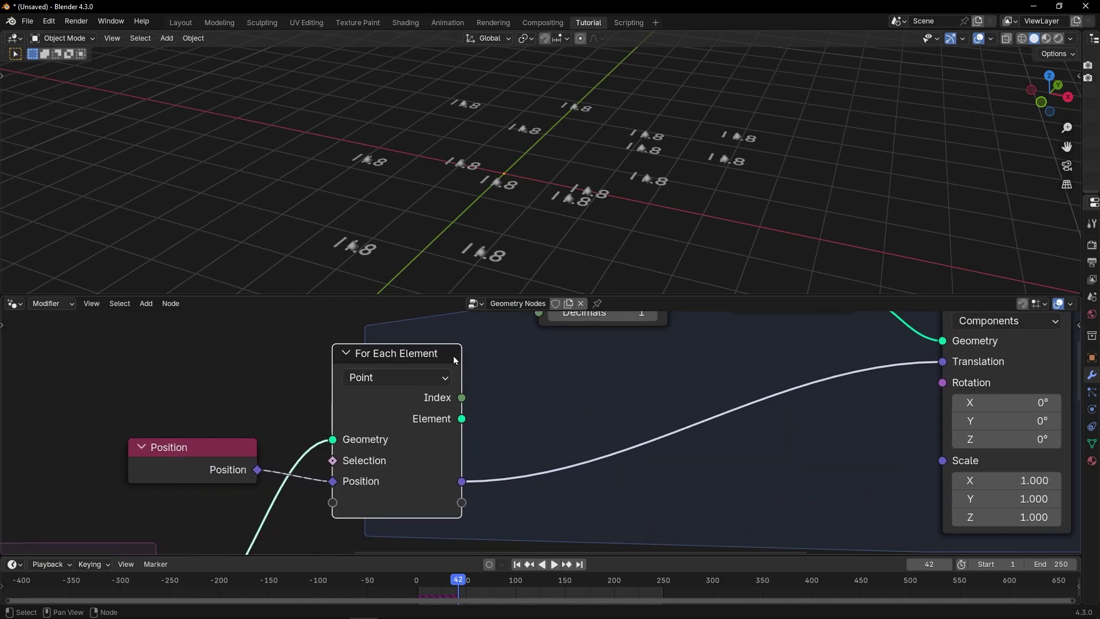
scroll(546, 401, "down", 7)
middle_click_drag(599, 402, 515, 414)
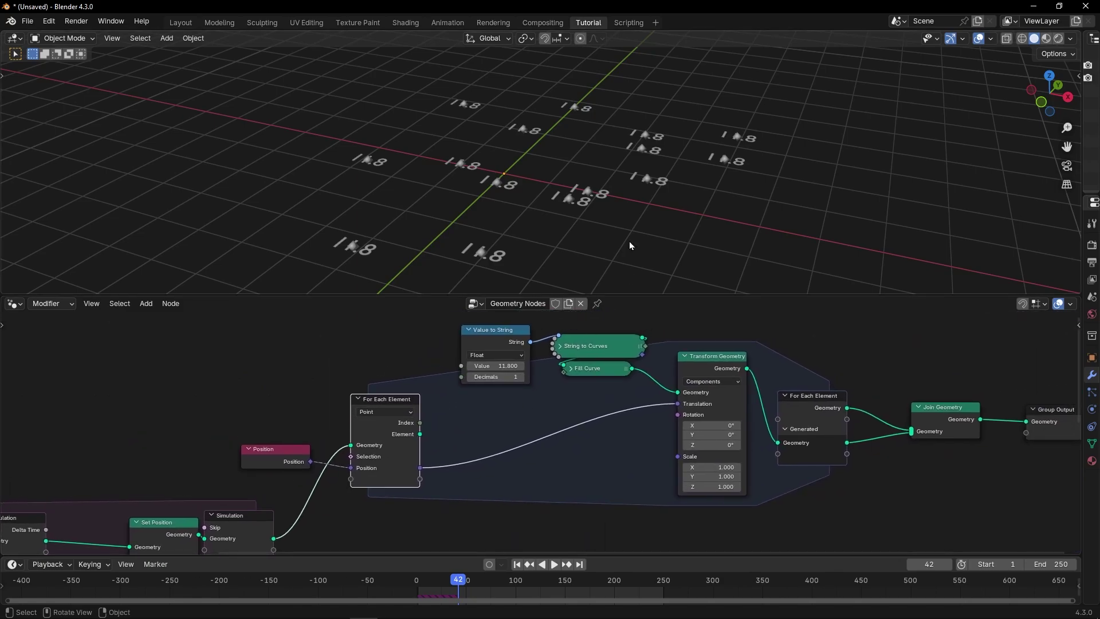
Step: Set the X rotation of Transform Geometry to 90° to stand the numbers upright
middle_click_drag(629, 245, 650, 235)
scroll(650, 235, "up", 4)
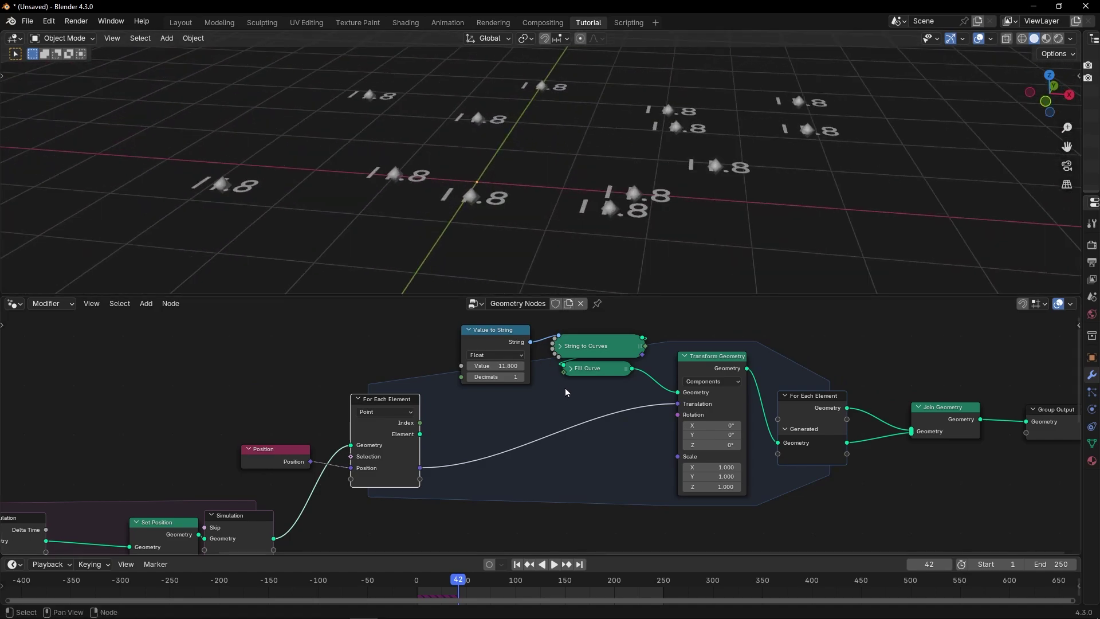
scroll(567, 392, "up", 2)
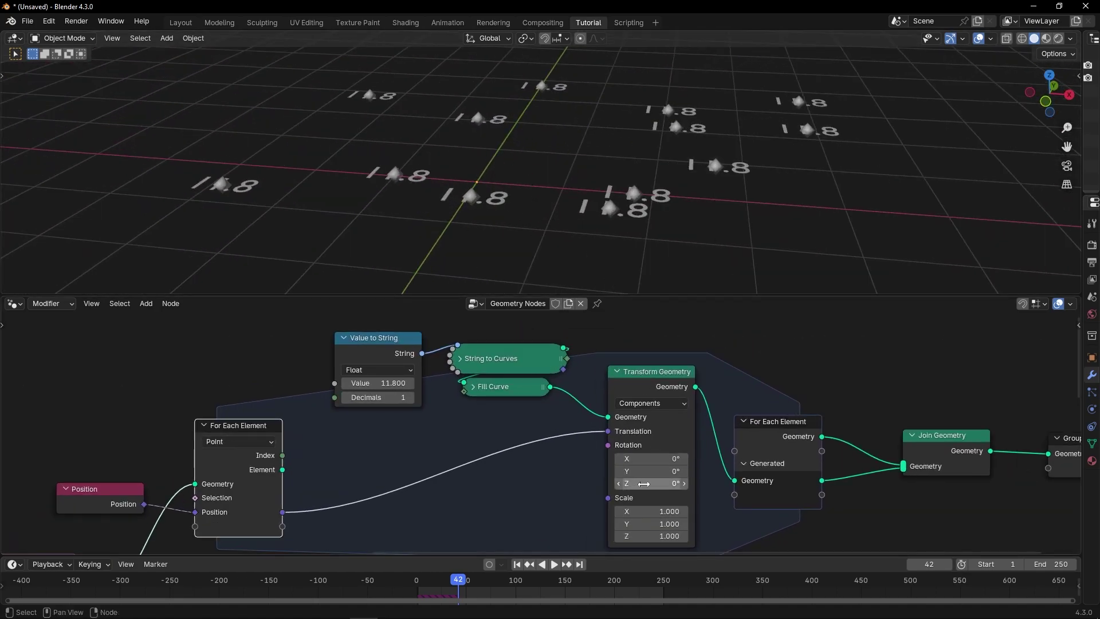
scroll(523, 420, "up", 2)
left_click(594, 433)
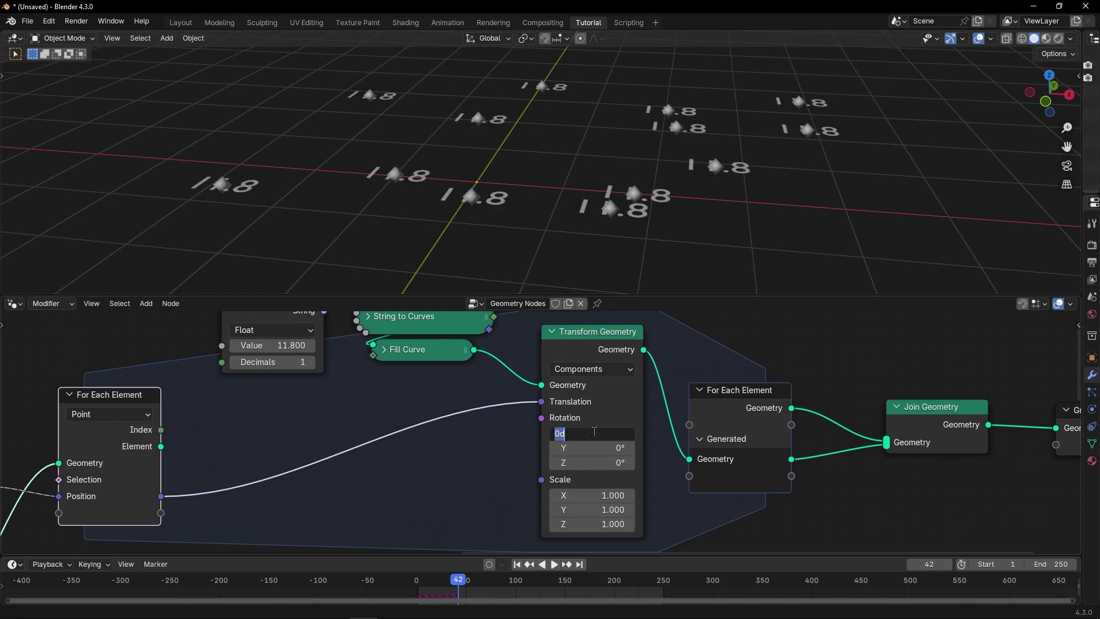
type("90")
key("Return")
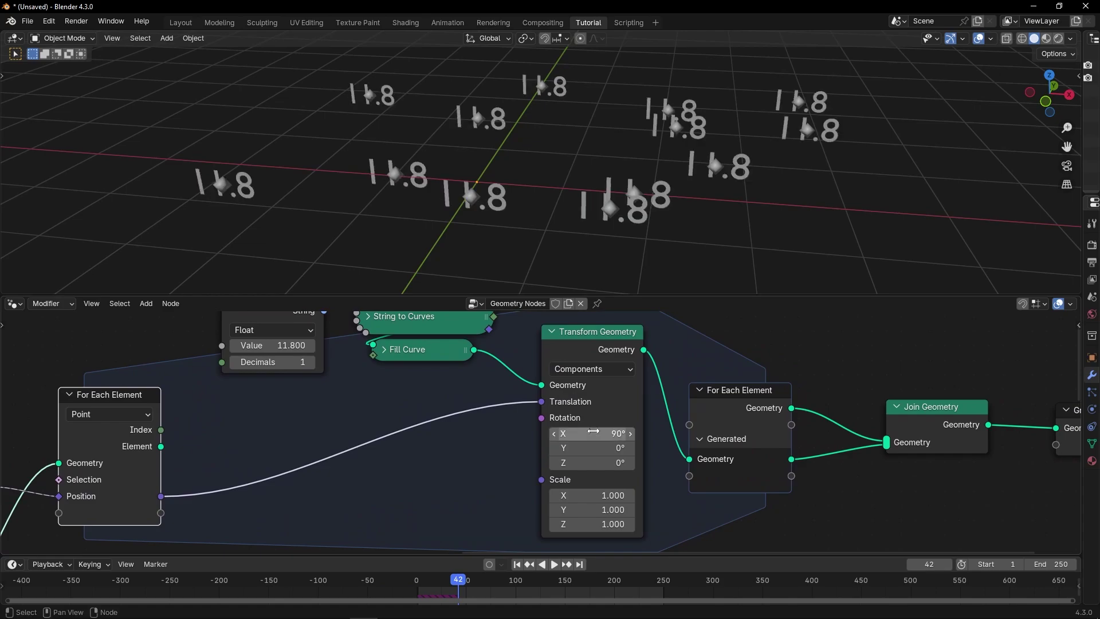
mouse_move(539, 192)
middle_mouse_down()
mouse_move(490, 183)
mouse_move(523, 172)
mouse_move(551, 209)
middle_mouse_up()
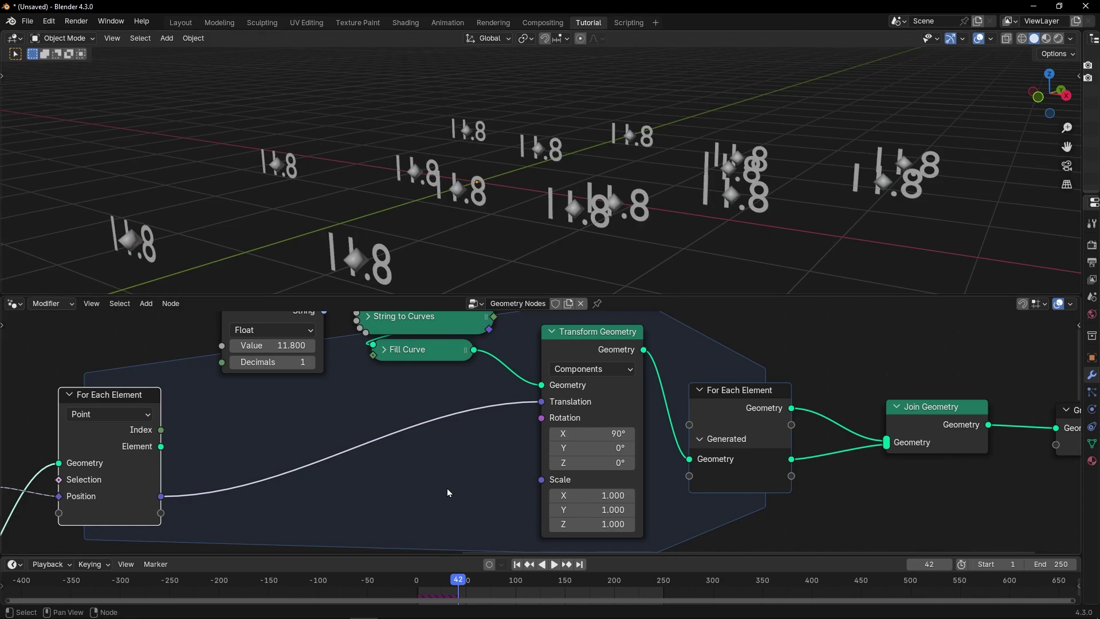
Step: Add a Vector Math node set to Add on the link between the zone's Position output and Transform Geometry's Translation
middle_click_drag(447, 488, 545, 473)
key("shift+a")
mouse_move(527, 472)
type("vec")
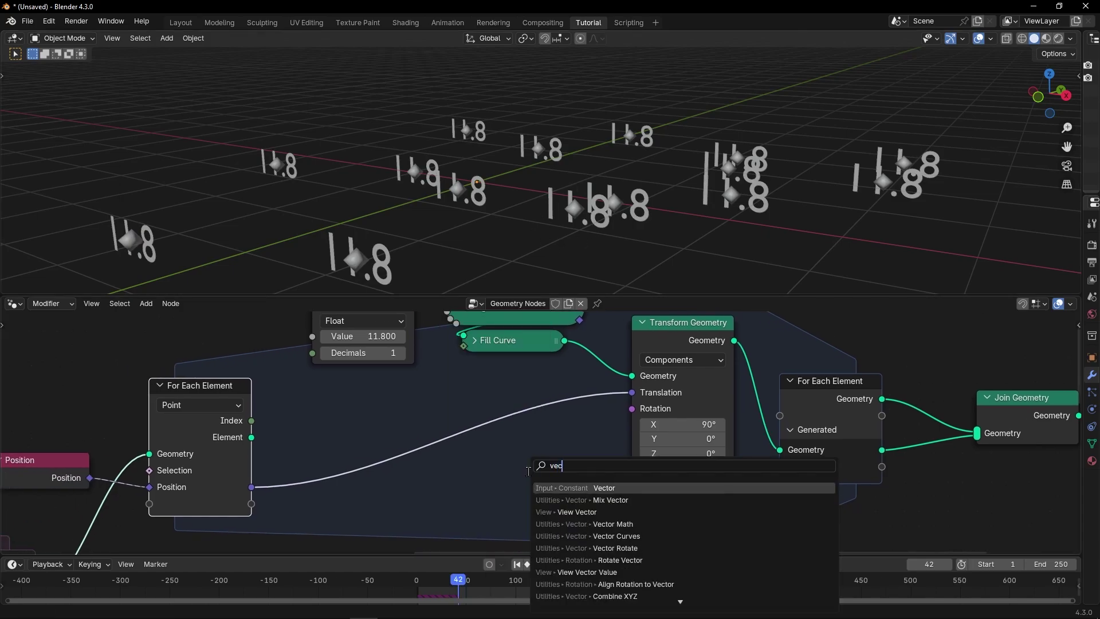
type("tor ma")
key("Return")
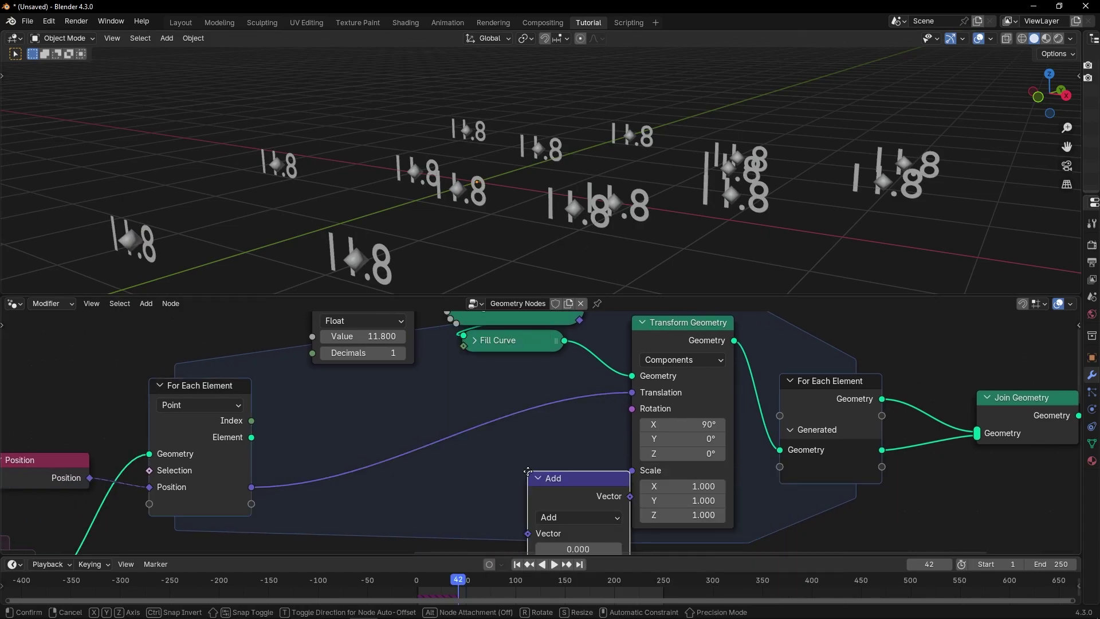
left_click(538, 458)
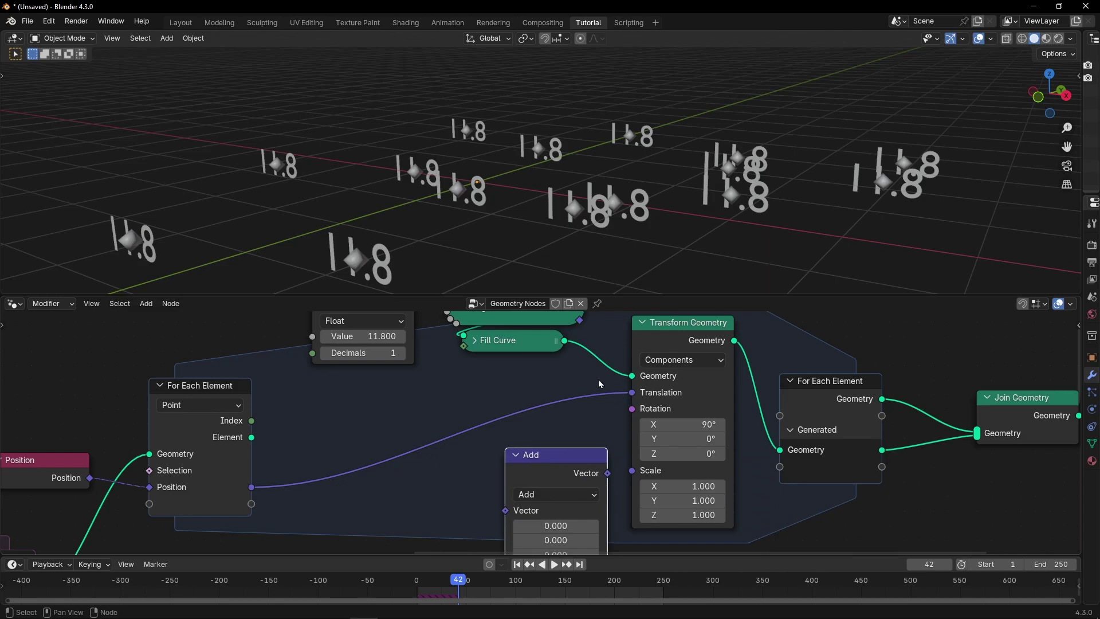
left_click_drag(563, 458, 549, 386)
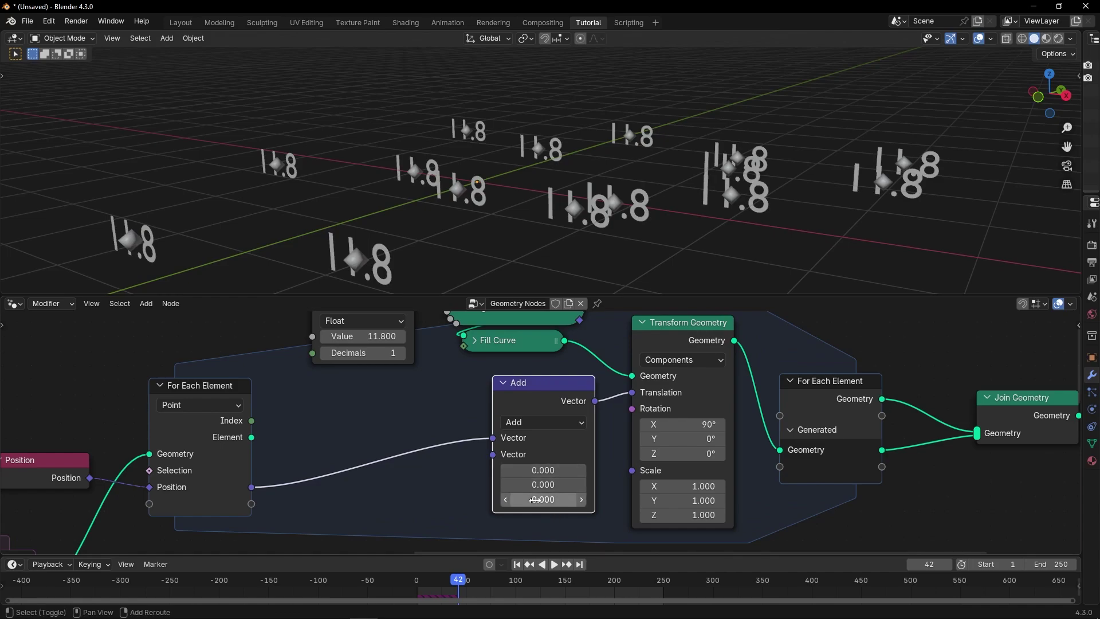
Step: Increase the Add node's Z value to raise the numbers above their points, and collapse the node beside Transform Geometry
left_click_drag(543, 499, 578, 499)
middle_click_drag(448, 256, 513, 275)
left_click(503, 383)
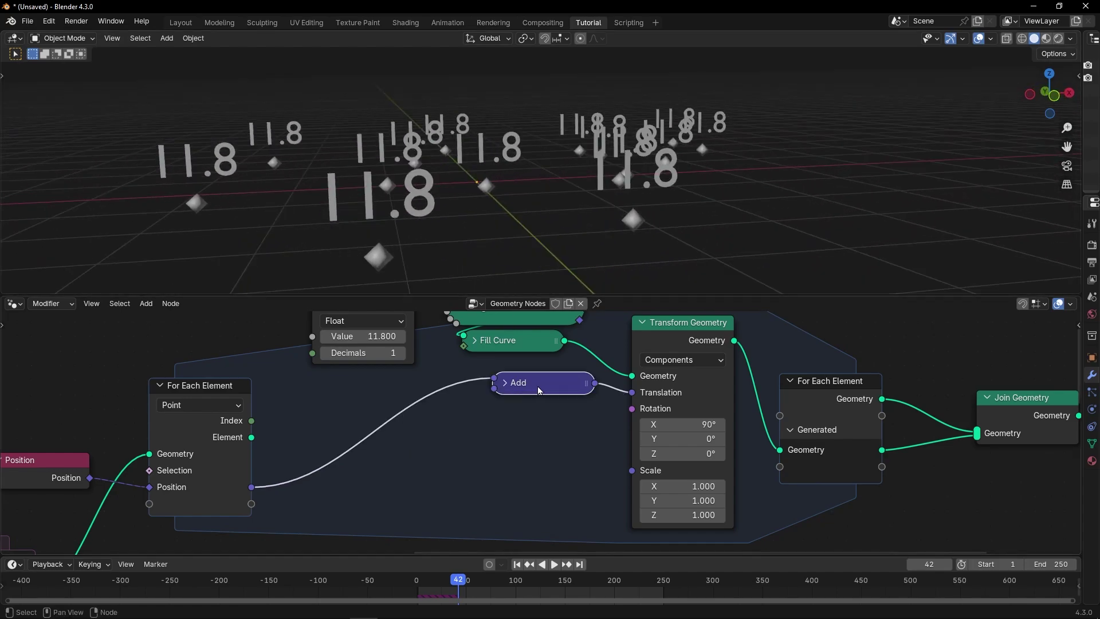
left_click_drag(538, 387, 547, 396)
scroll(507, 409, "down", 5)
middle_click_drag(500, 410, 603, 415)
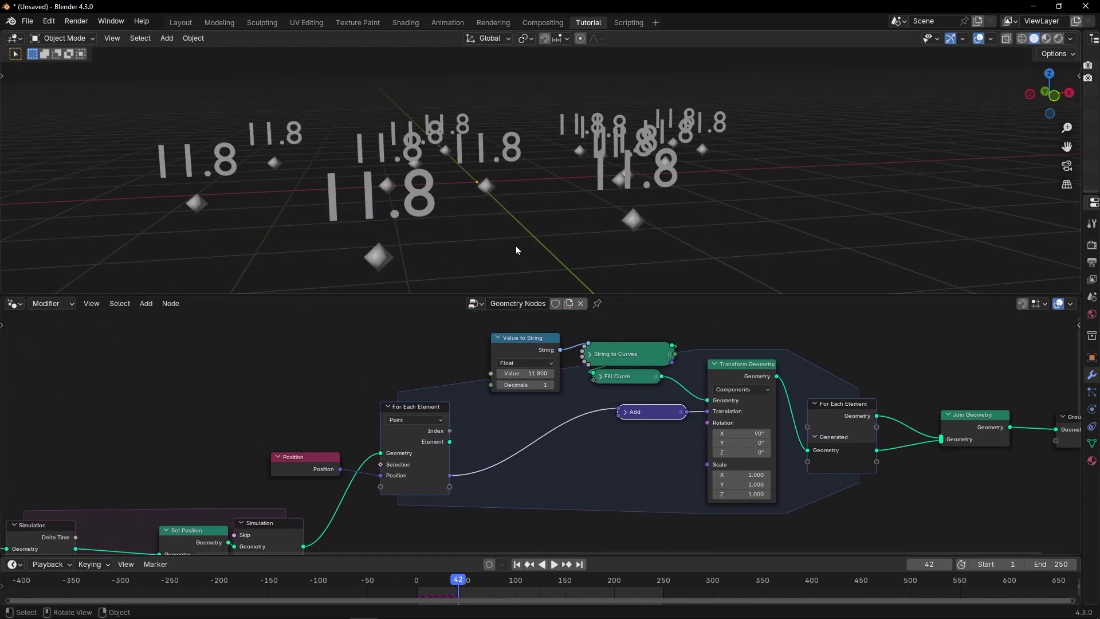
middle_click_drag(515, 246, 493, 260)
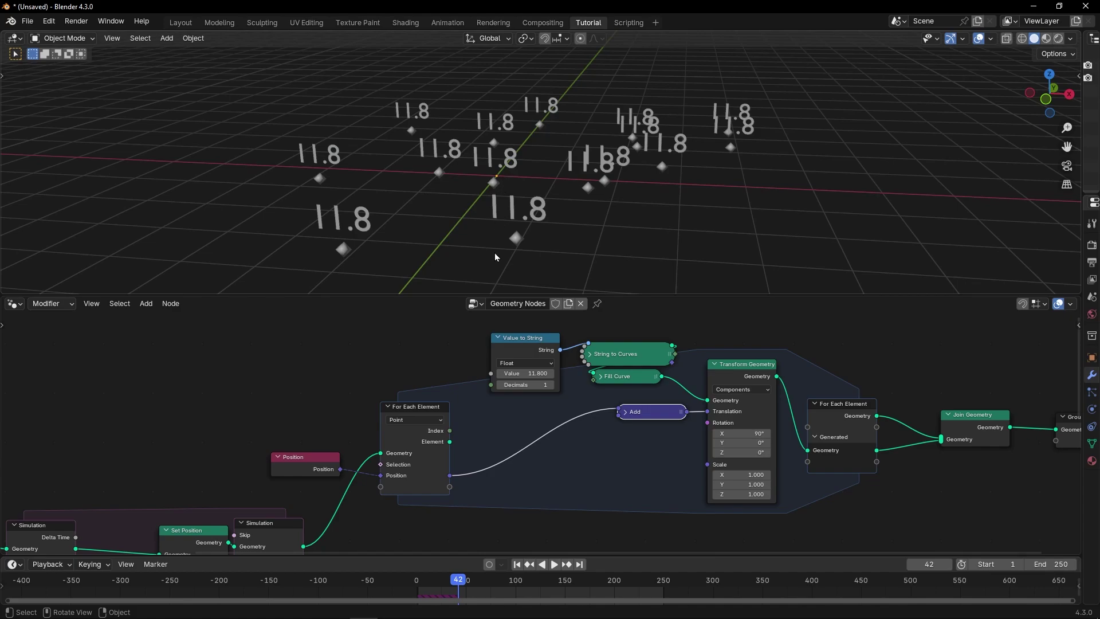
Step: Add a Vector Math node outside the zone, near the Position node, and set its operation to Distance
scroll(496, 431, "up", 5)
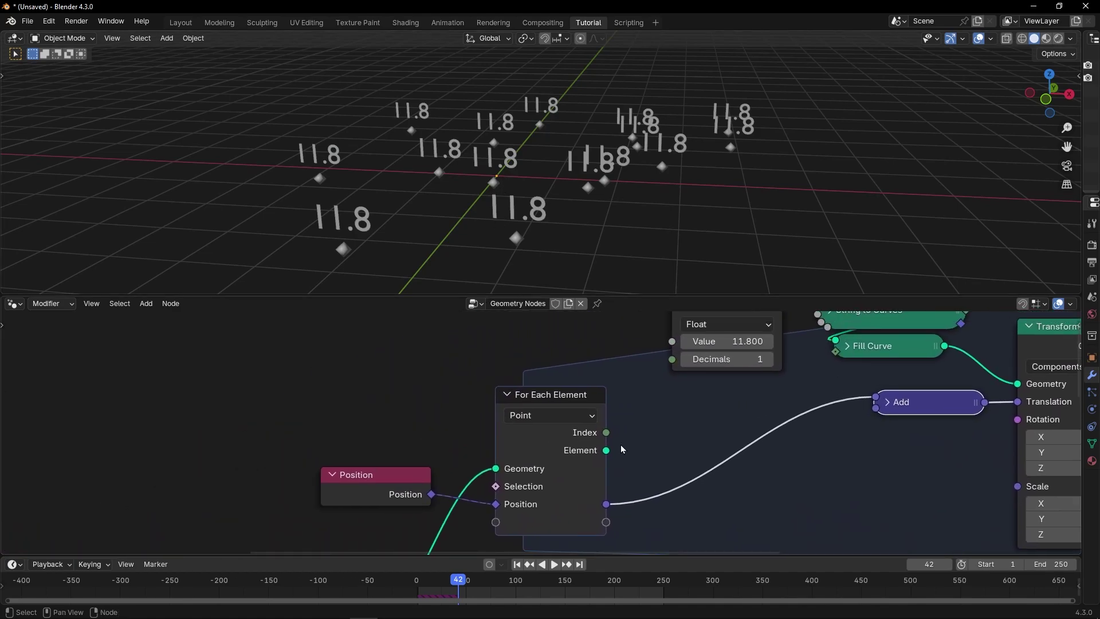
middle_click_drag(623, 449, 727, 424)
key("shift+a")
type("vec")
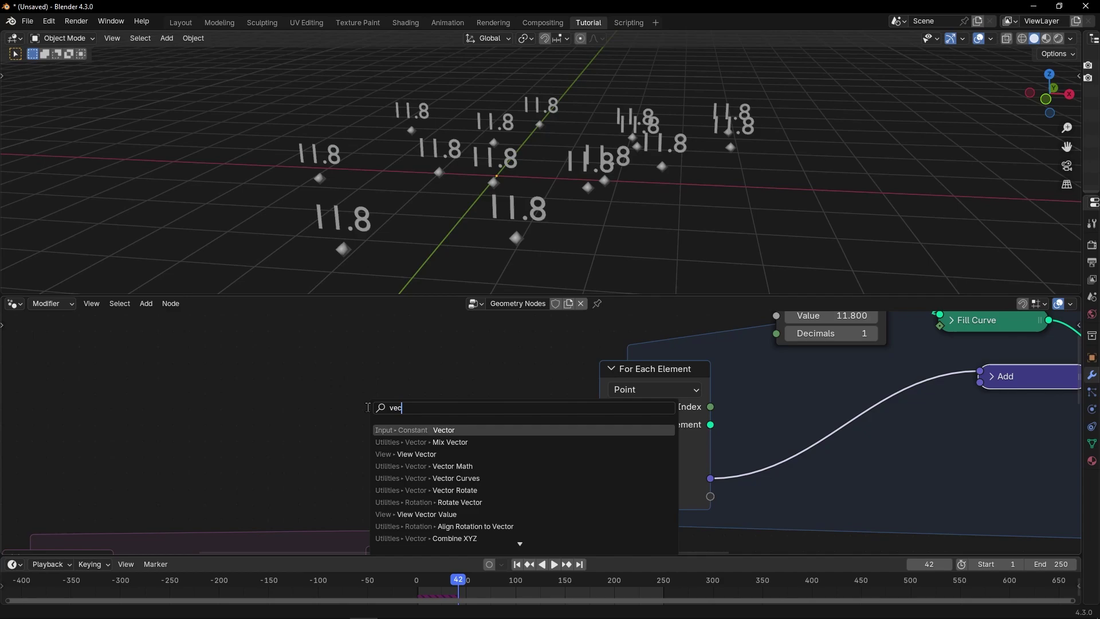
type("tor ma")
key("Return")
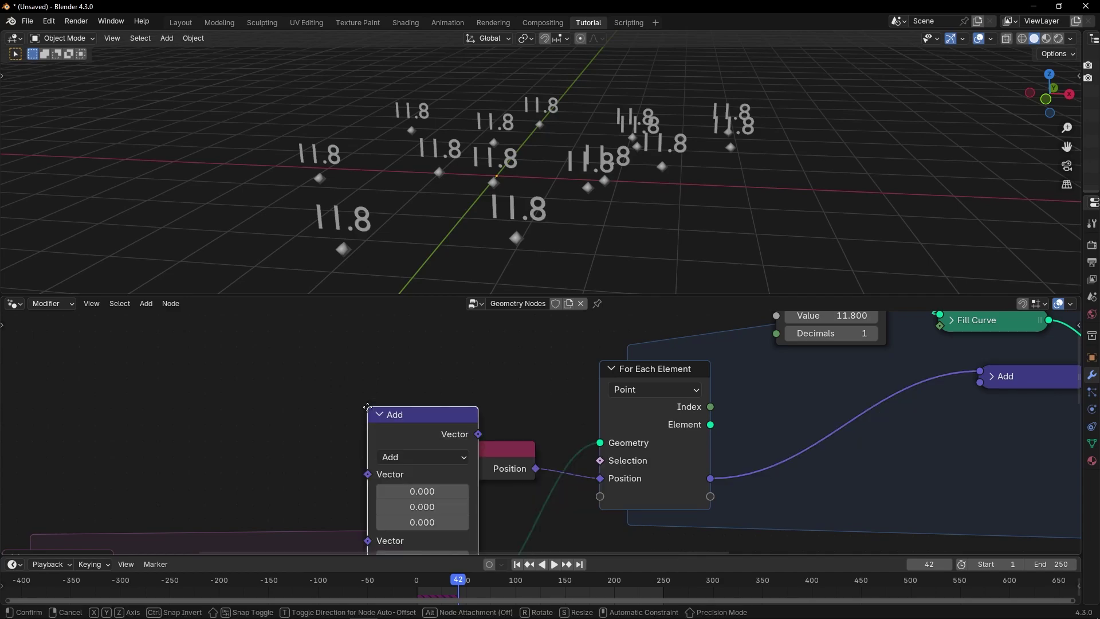
left_click(284, 342)
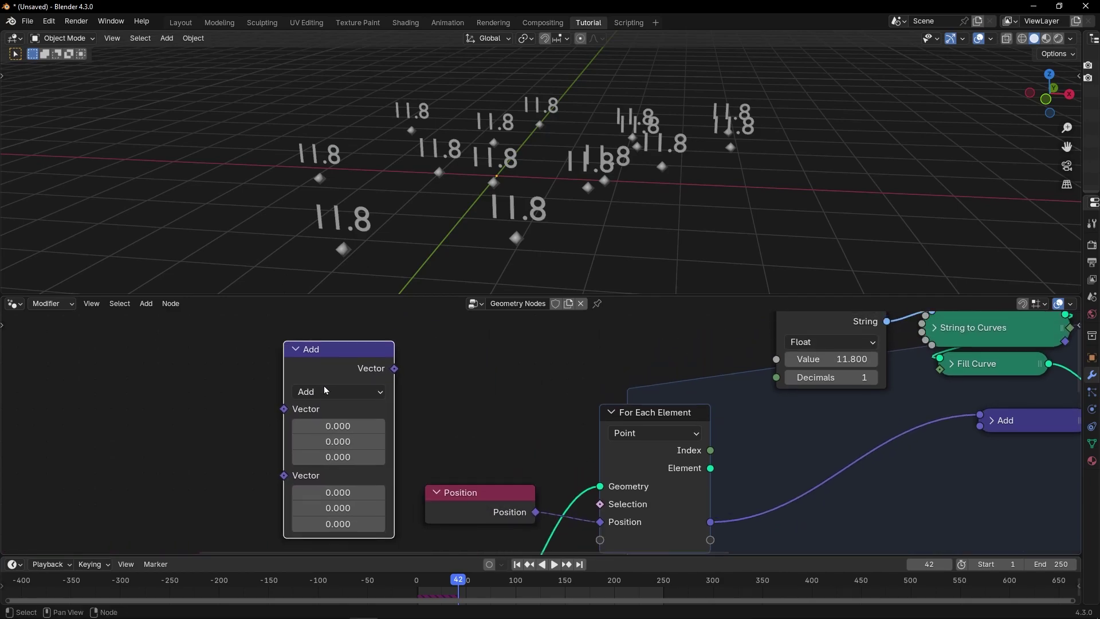
left_click(324, 389)
left_click(329, 339)
Step: Try the Length operation on the new Vector Math node and switch it back to Distance
scroll(257, 414, "up", 1)
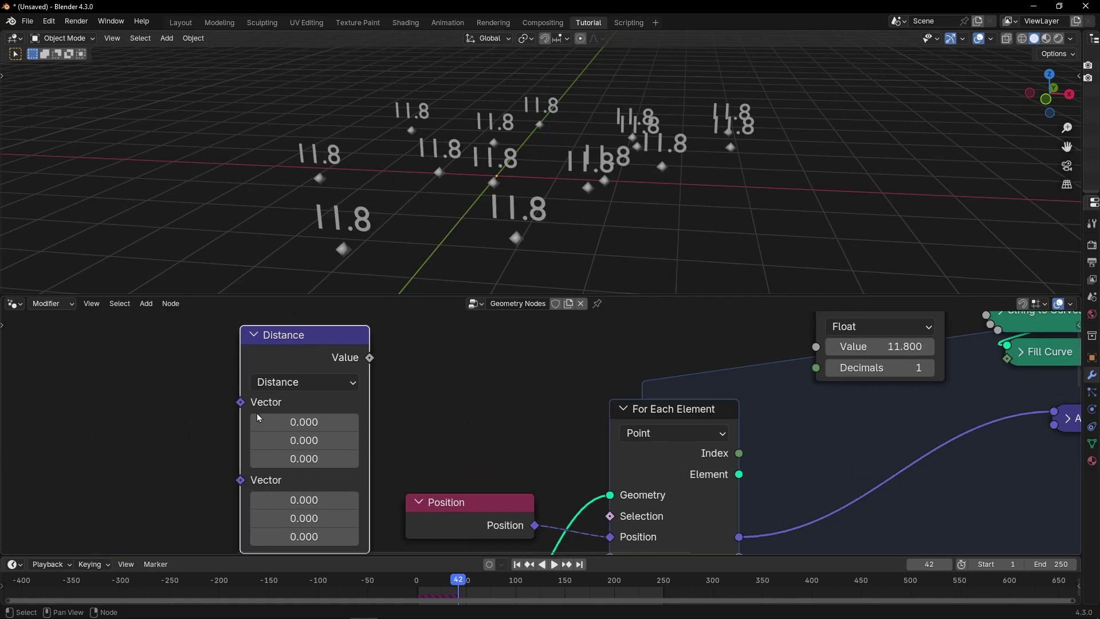
scroll(256, 414, "up", 1)
middle_click_drag(271, 416, 338, 388)
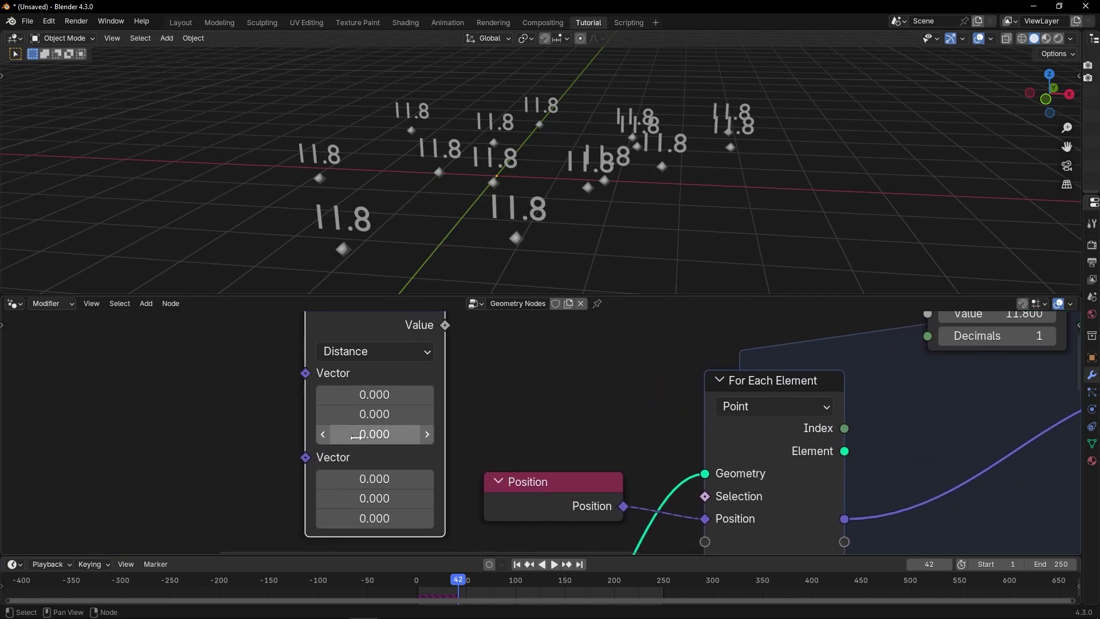
left_click(377, 360)
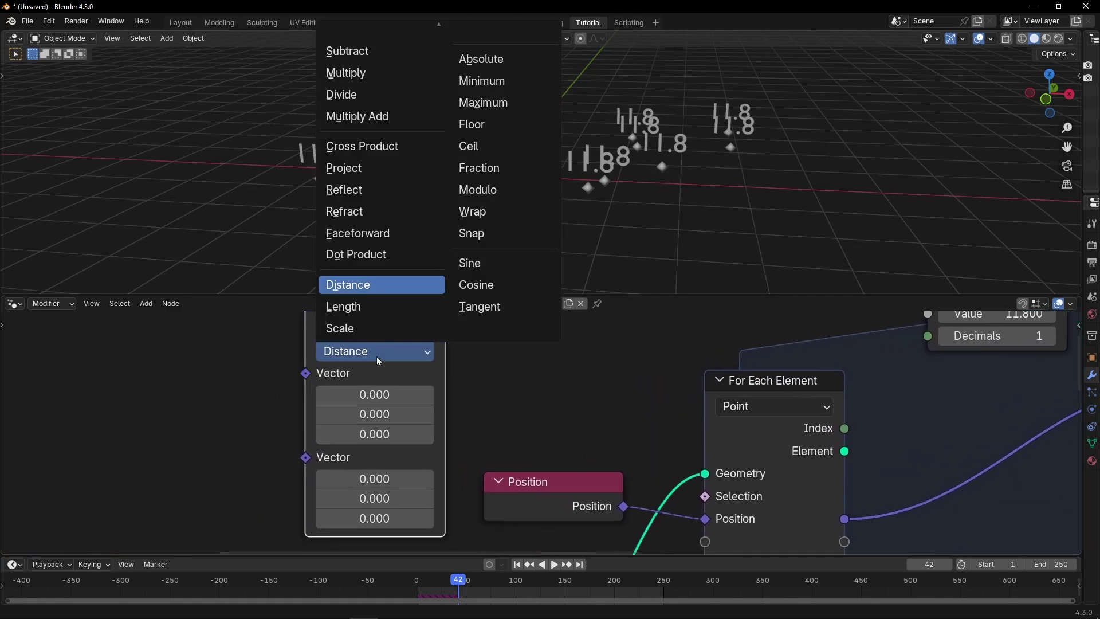
left_click(373, 309)
left_click(362, 358)
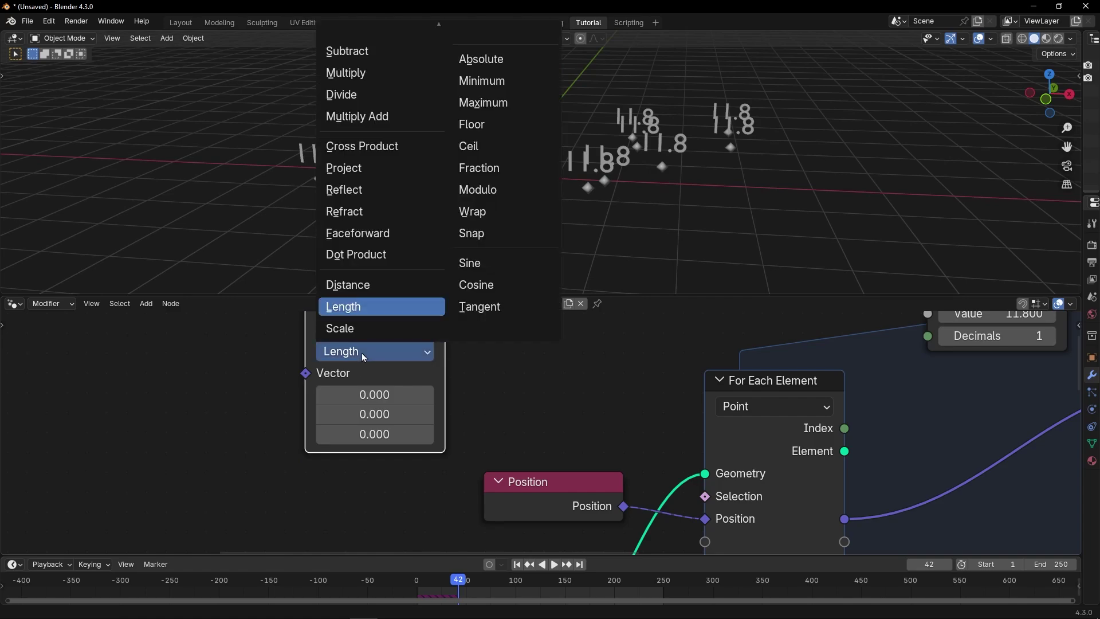
left_click(370, 288)
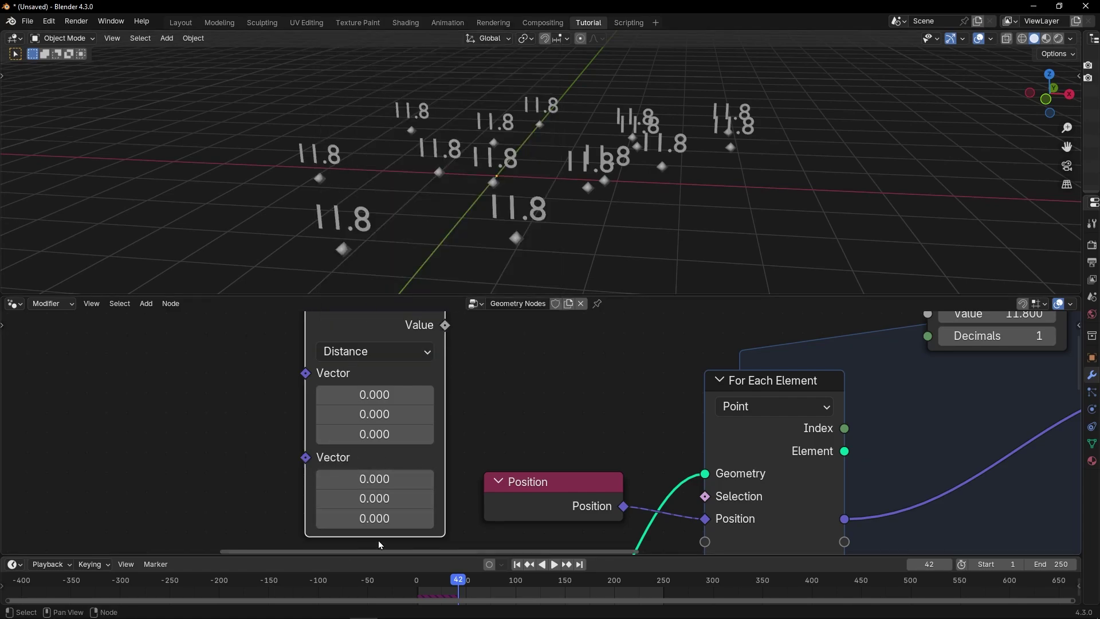
Step: Maximize the node editor and move the Points, Initial Velocity and simulation nodes upward to free space before the For Each Element zone
scroll(476, 378, "down", 3)
key("ctrl+space")
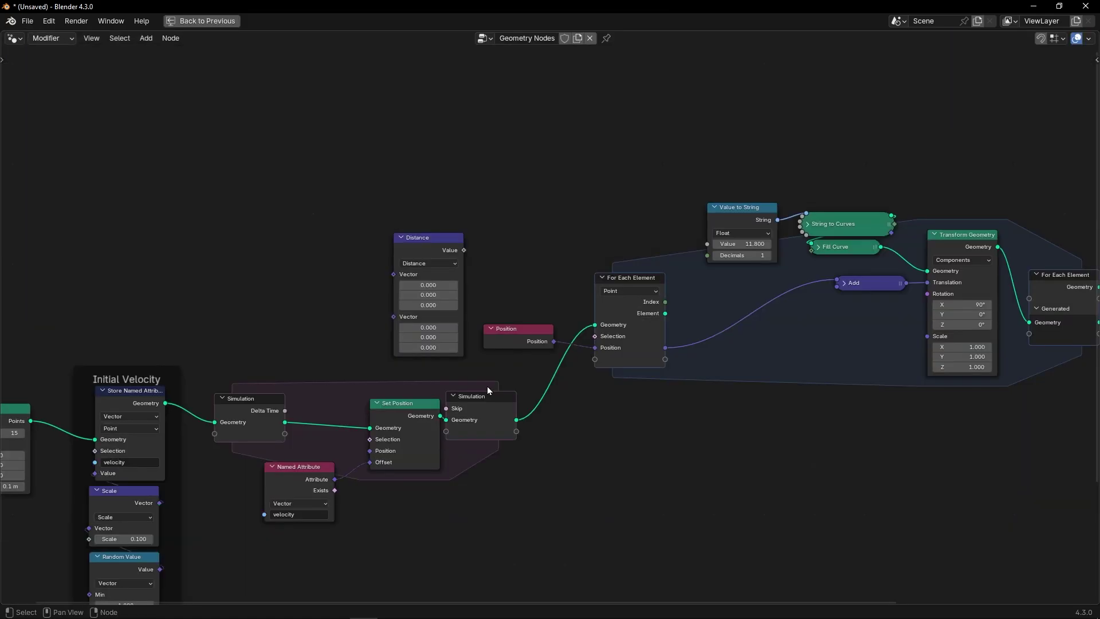
scroll(488, 386, "up", 6)
middle_click_drag(496, 345, 578, 268)
scroll(505, 387, "down", 7)
middle_click_drag(505, 391, 620, 347)
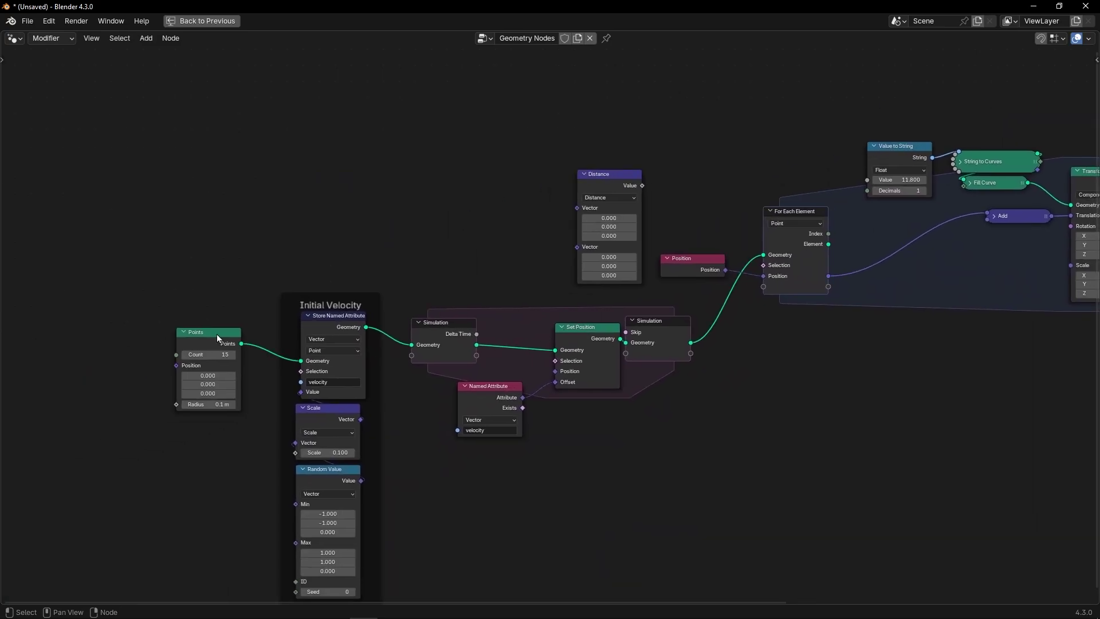
left_click_drag(148, 313, 659, 487)
key("g")
left_click_drag(661, 541, 632, 199)
left_click(632, 200)
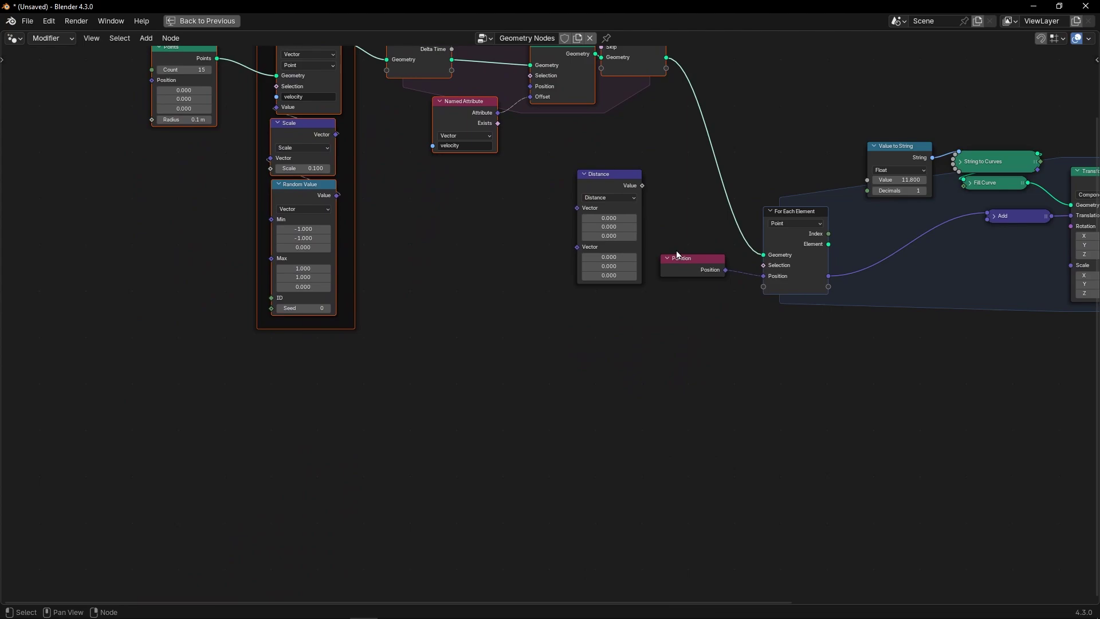
Step: Place the Distance node below the zone's input, shift the Position node further ahead of it, and restore the split layout
scroll(696, 275, "up", 4)
middle_click_drag(705, 285, 584, 322)
left_click_drag(445, 190, 558, 386)
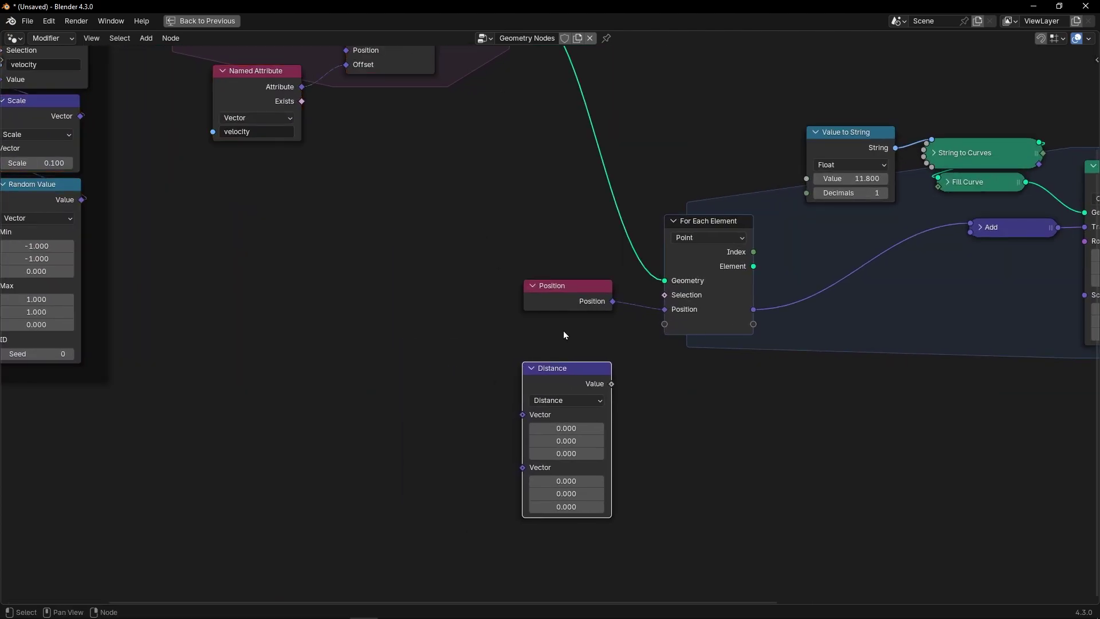
left_click_drag(567, 295, 403, 305)
key("ctrl+space")
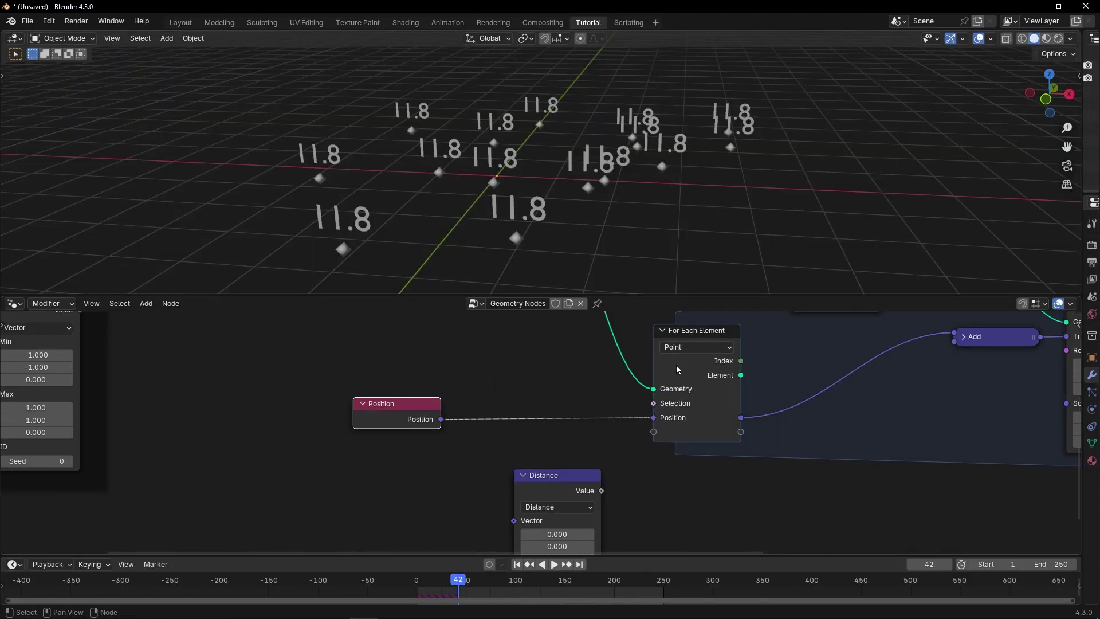
Step: Move the Distance node closer to the Position node and connect Position to its first Vector input
middle_click_drag(637, 437, 621, 382)
left_click_drag(546, 421, 546, 404)
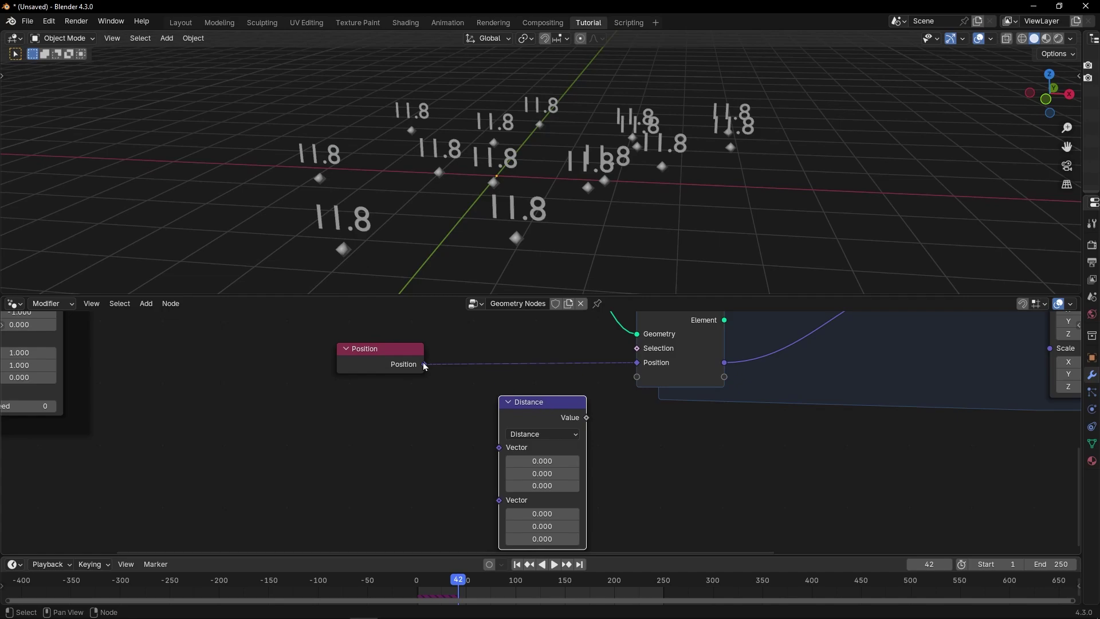
left_click_drag(424, 365, 388, 353)
left_click_drag(487, 442, 498, 448)
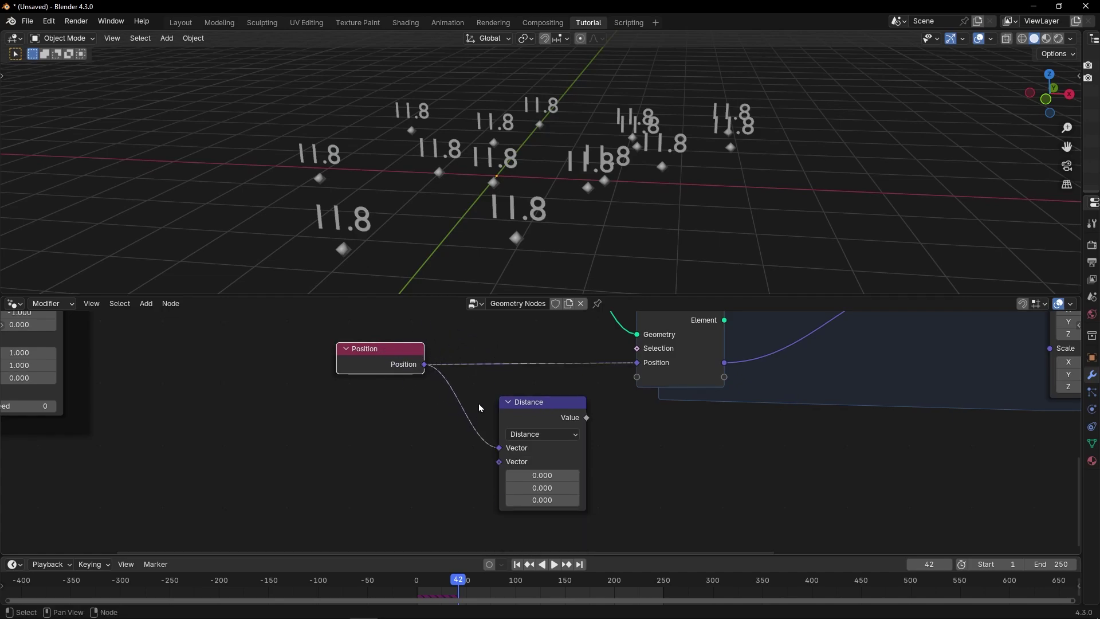
scroll(346, 280, "up", 1)
middle_click_drag(532, 224, 539, 182, "shift")
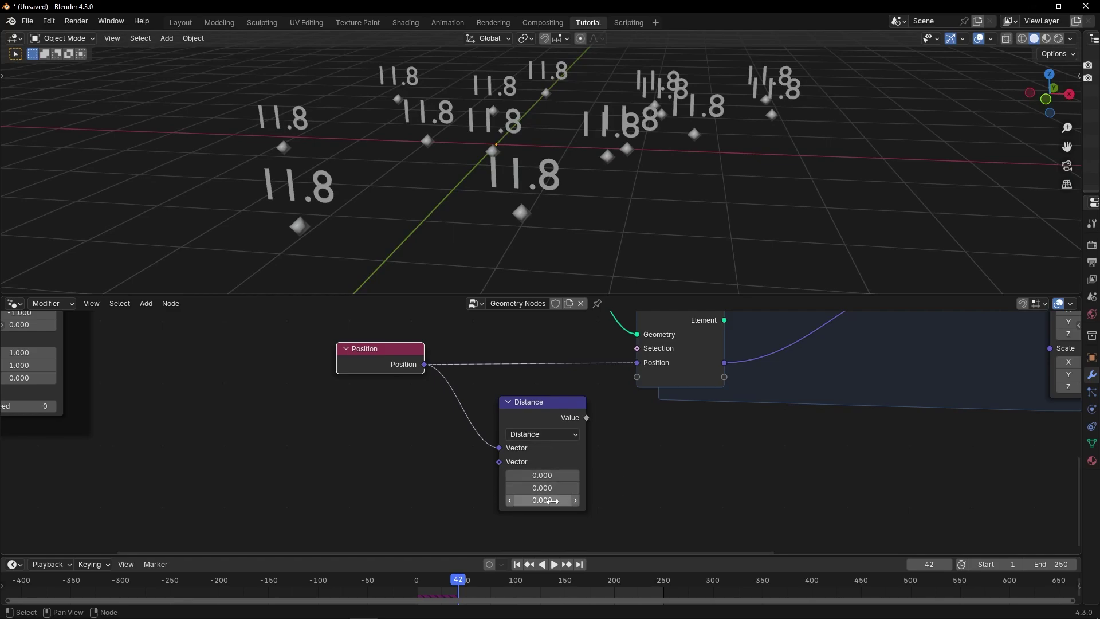
scroll(579, 437, "up", 3)
middle_click_drag(640, 421, 480, 455)
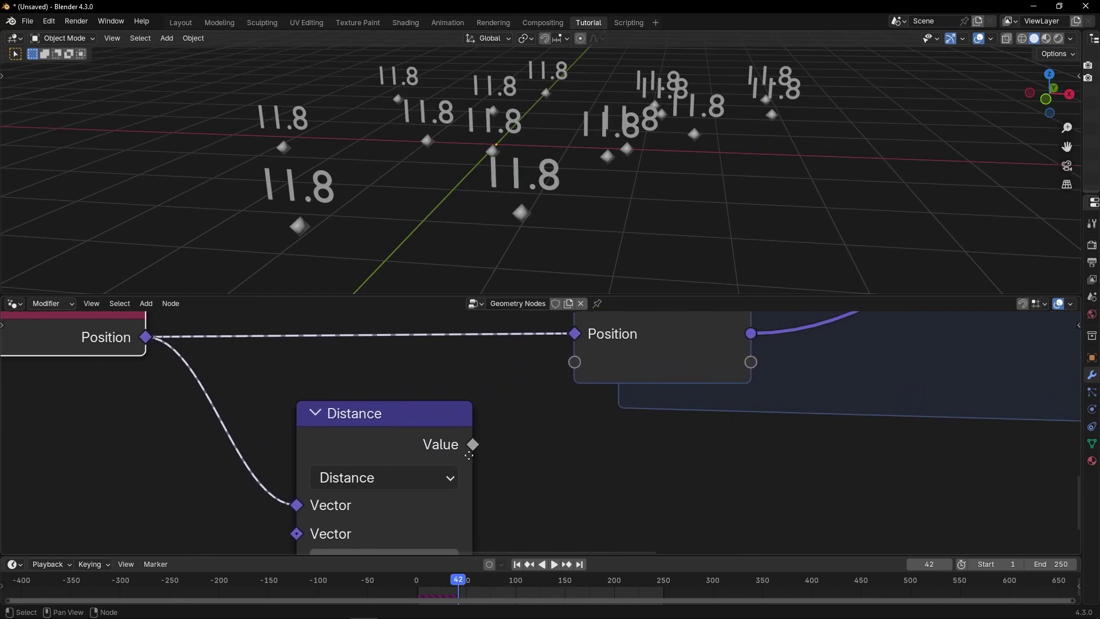
mouse_move(470, 451)
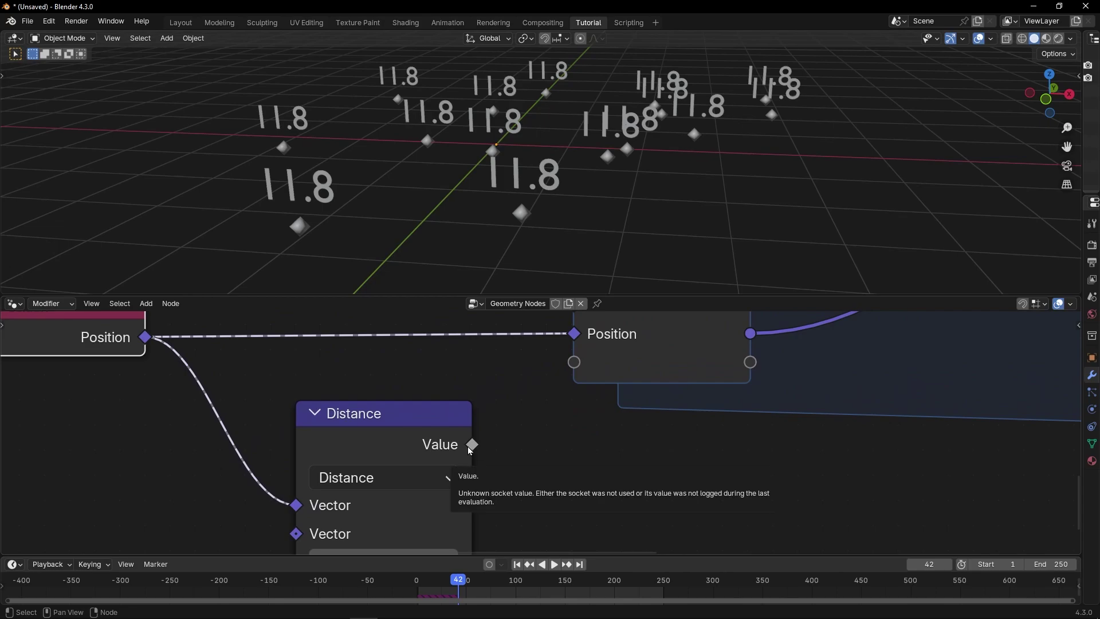
Step: Try linking the Distance node's value directly to the Value to String node inside the zone, and cut that link
scroll(531, 452, "down", 4)
key("ctrl+space")
scroll(641, 395, "up", 3)
middle_click_drag(631, 370, 494, 493)
left_click_drag(355, 458, 689, 136)
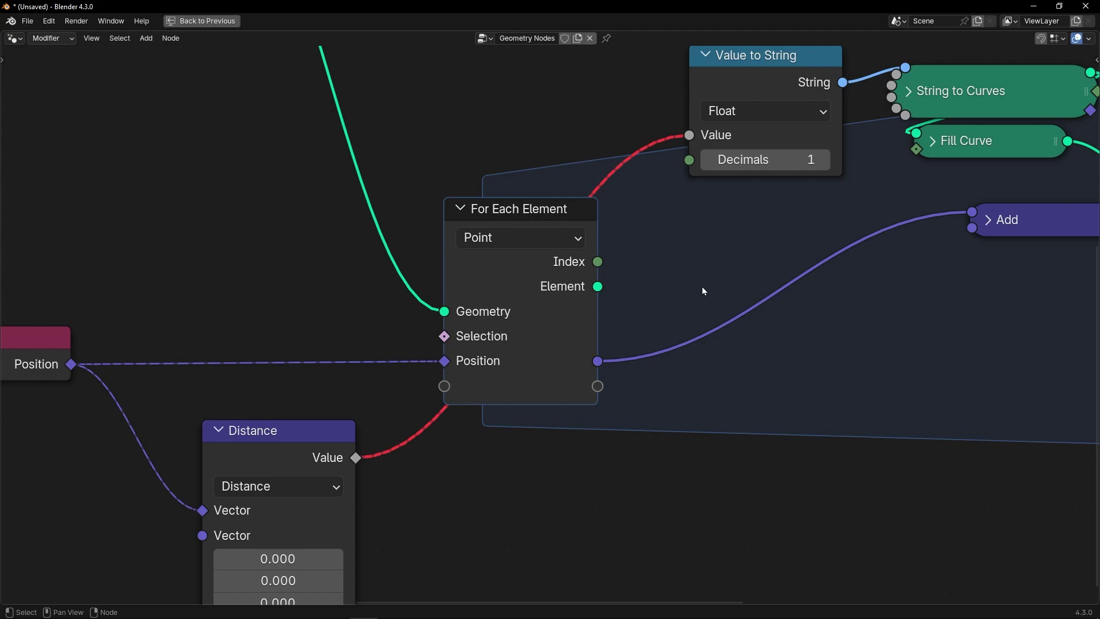
middle_click_drag(704, 291, 502, 321)
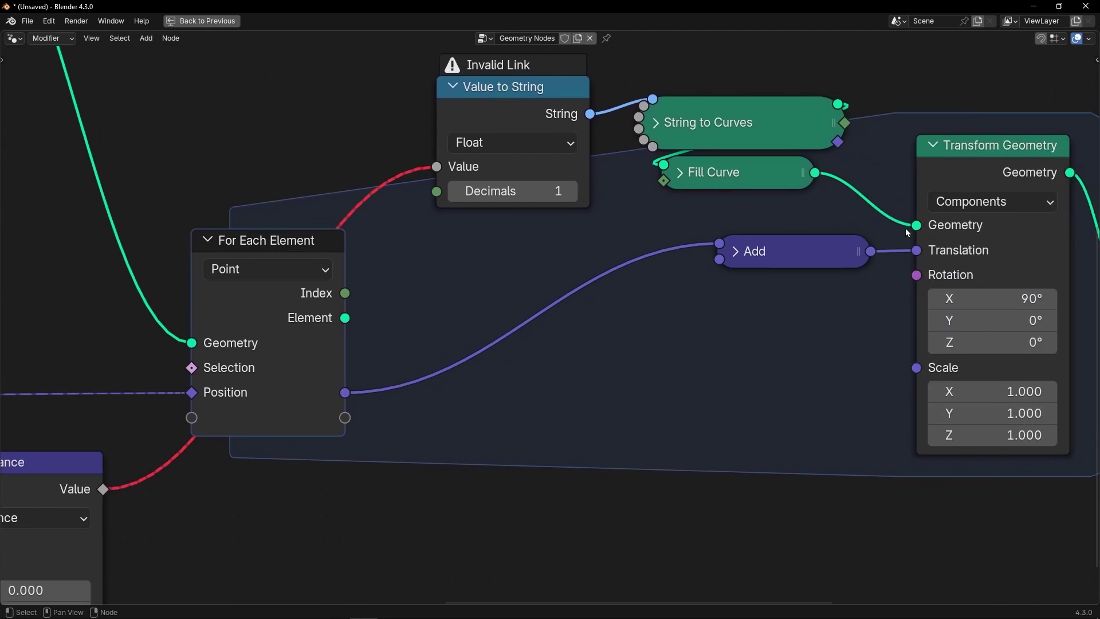
middle_click_drag(608, 371, 754, 342)
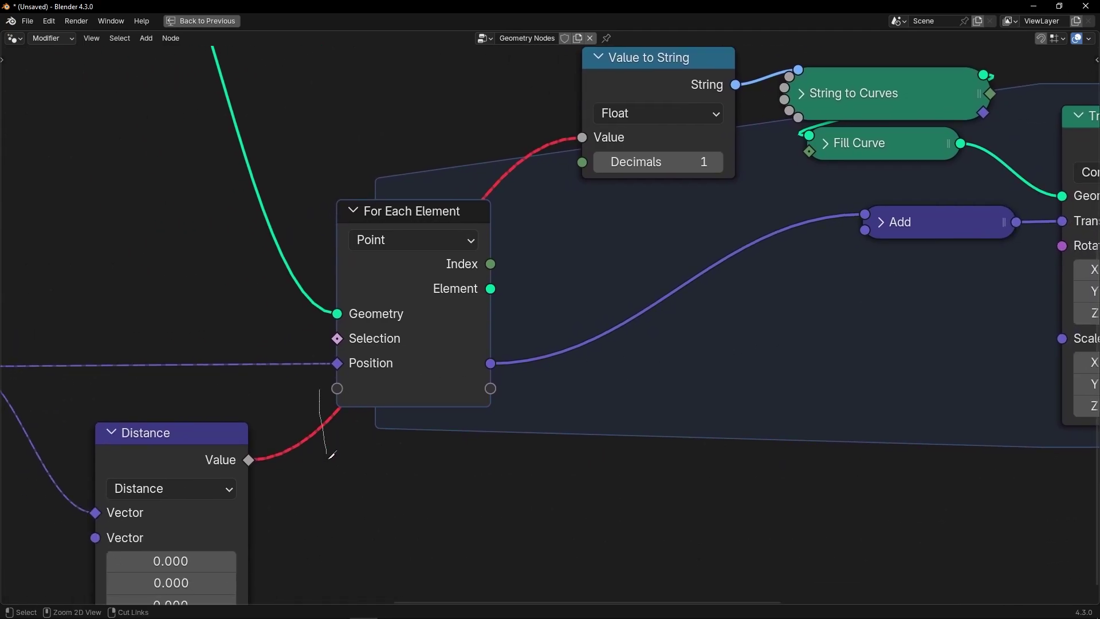
right_click_drag(332, 455, 332, 457, "ctrl")
Step: Move the Distance node slightly and connect its Value output to a new input socket on the For Each Element zone
middle_click_drag(283, 450, 400, 426)
left_click_drag(313, 411, 290, 394)
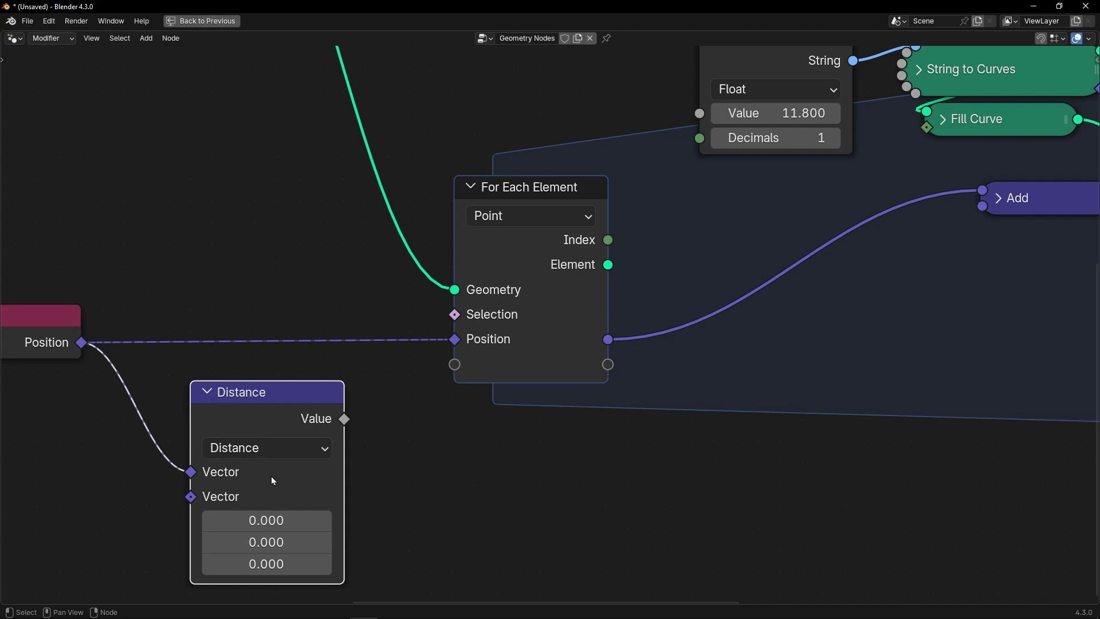
left_click_drag(344, 419, 447, 369)
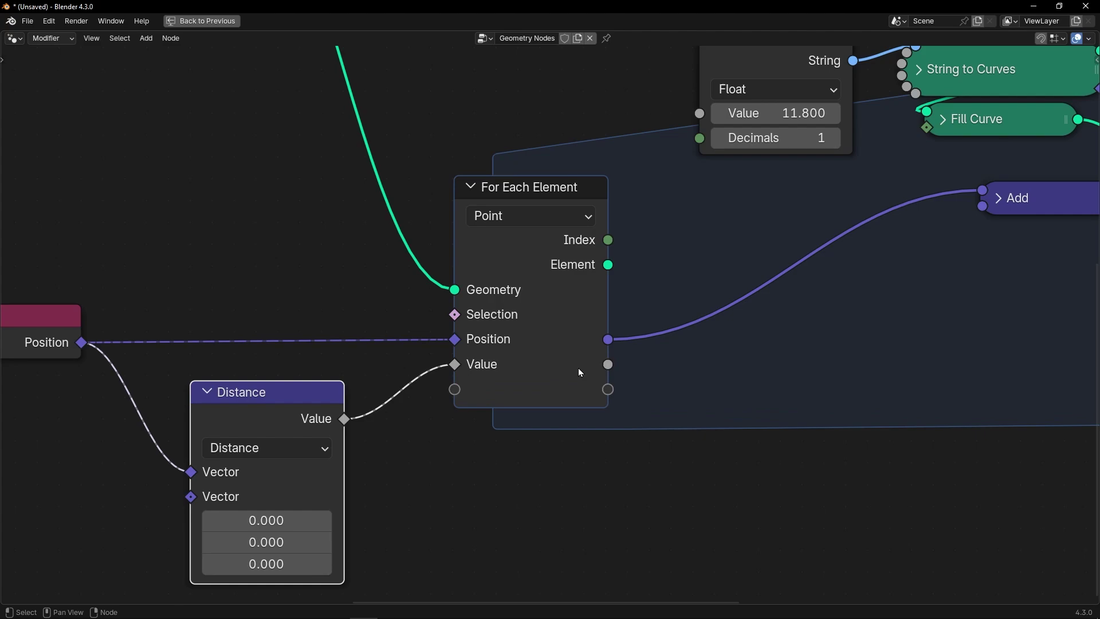
Step: Restore the split layout, shift the Value to String node, and feed it the zone's new Value output
scroll(611, 342, "down", 4)
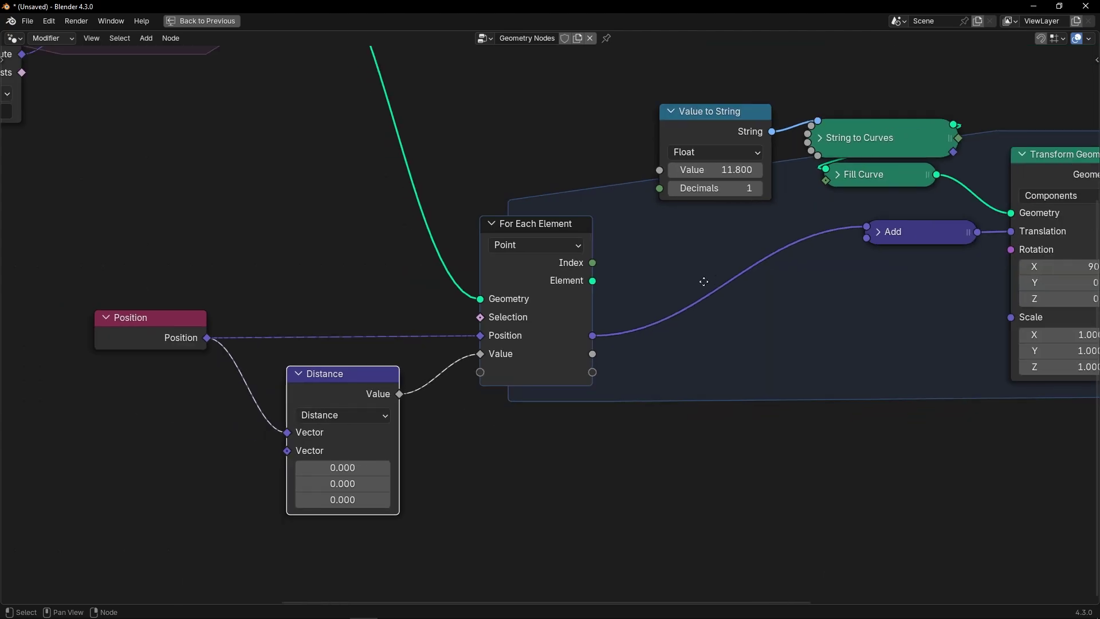
middle_click_drag(702, 280, 524, 377)
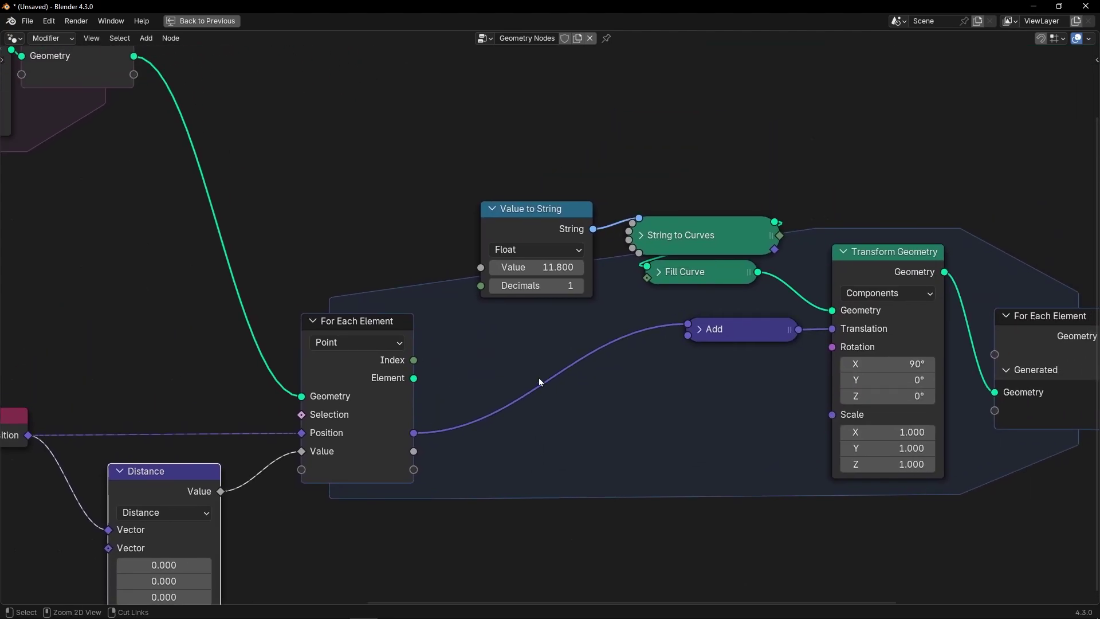
key("ctrl+space")
scroll(524, 419, "down", 3)
middle_click_drag(517, 423, 539, 399)
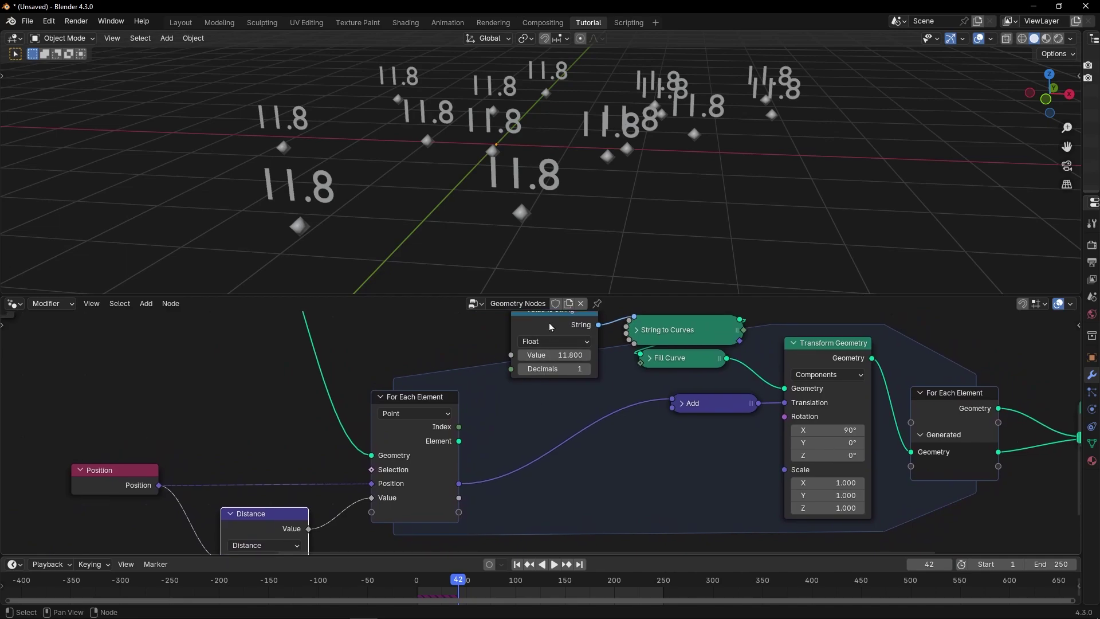
left_click_drag(549, 324, 544, 340)
left_click_drag(459, 498, 505, 370)
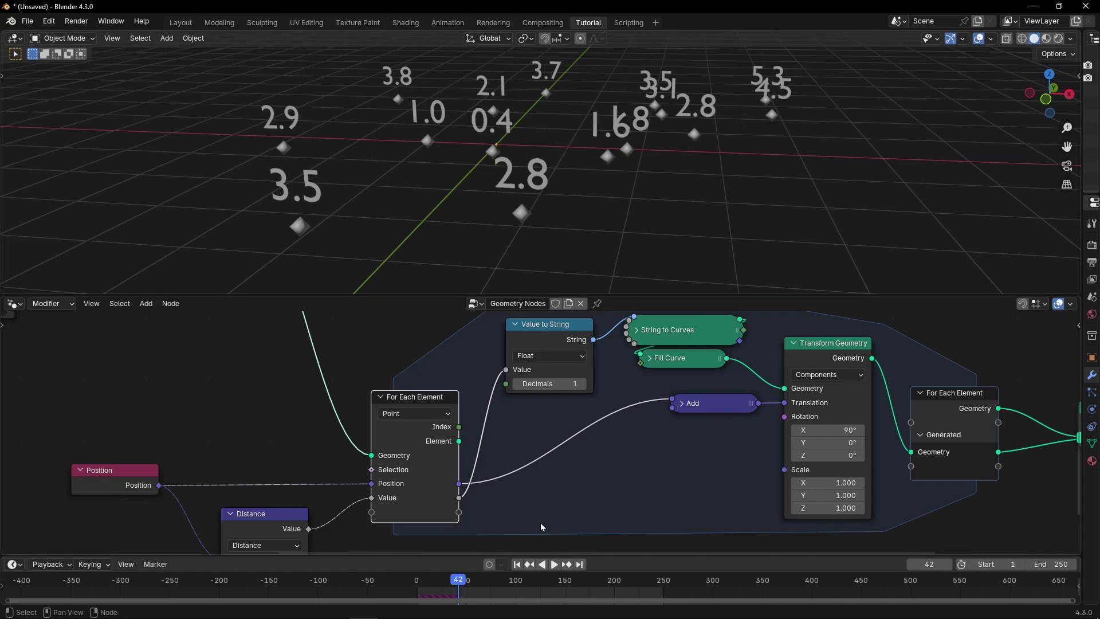
Step: Play the simulation from the first frame and examine the distance labels above the points from several angles
left_click(519, 566)
scroll(548, 219, "down", 4)
middle_click_drag(546, 218, 510, 193)
key("space")
key("space")
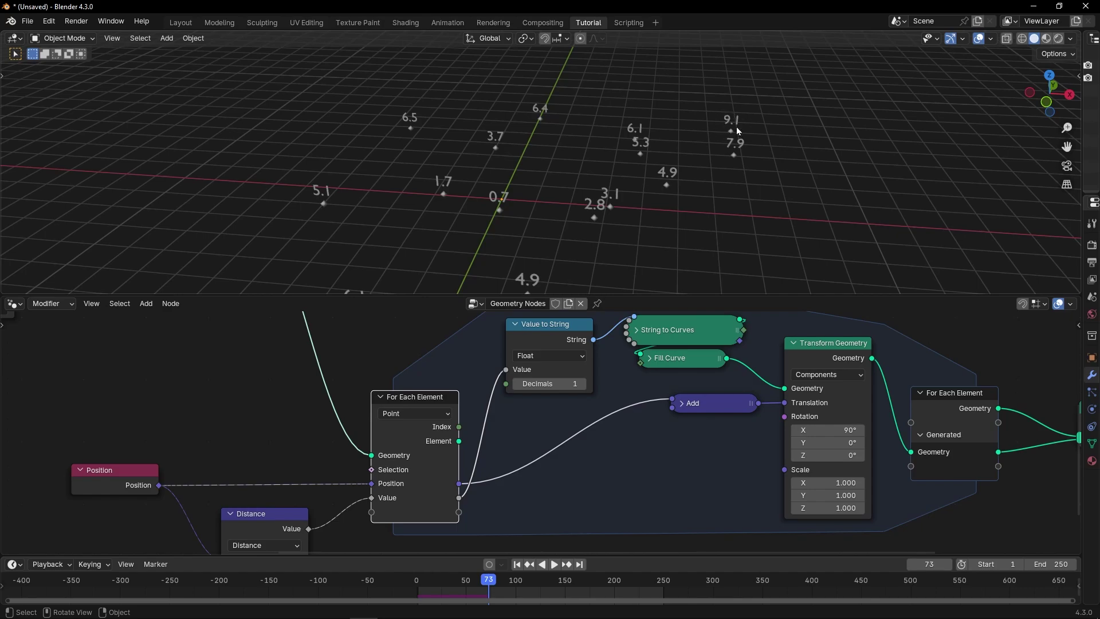
middle_click_drag(520, 224, 443, 195)
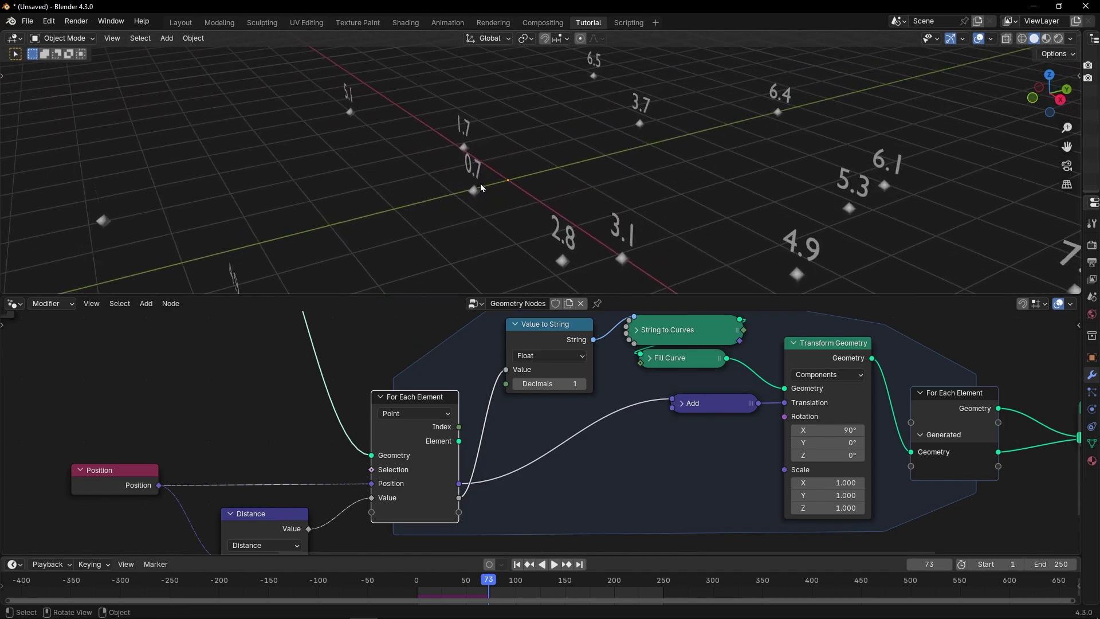
key("space")
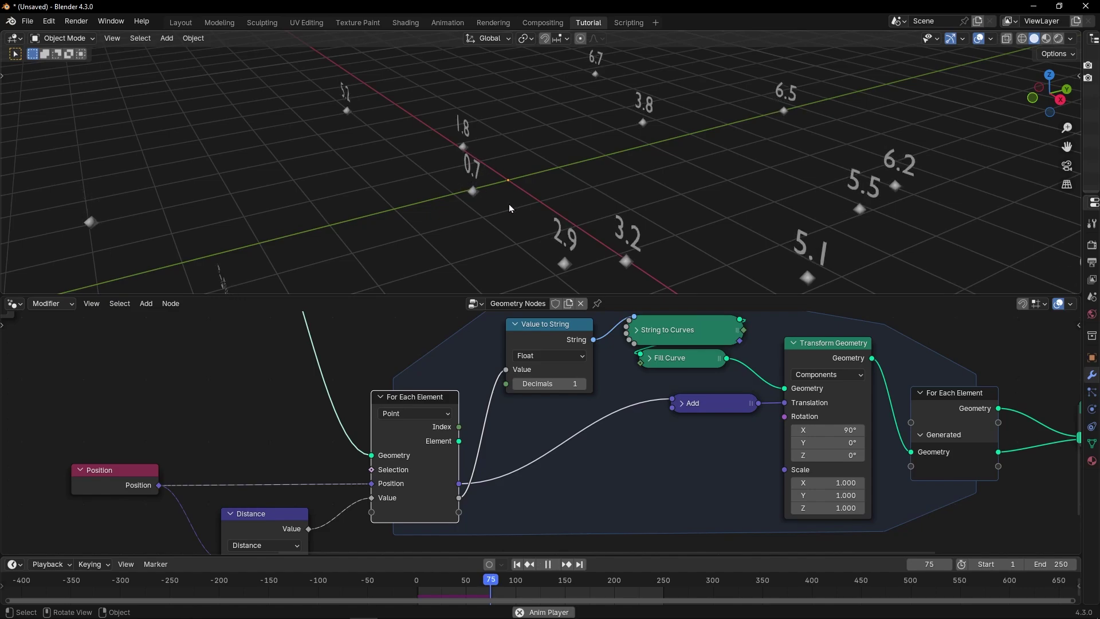
middle_click_drag(508, 204, 589, 218)
key("space")
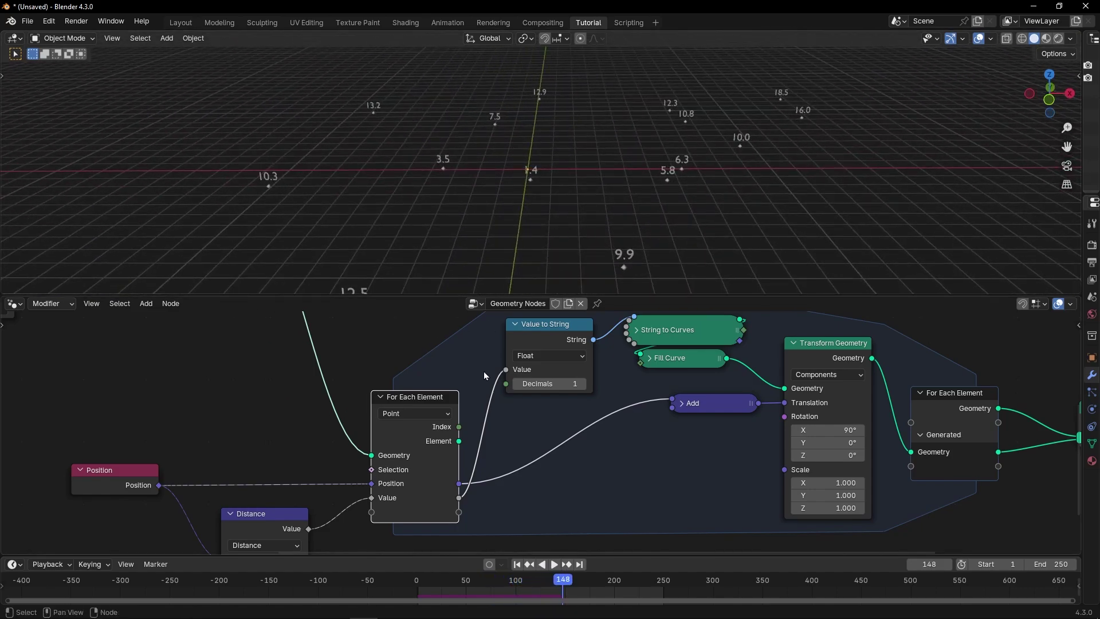
Step: Set the Value to String node's Decimals to 2 and replay the simulation from the first frame
scroll(537, 431, "up", 5)
middle_click_drag(539, 433, 460, 479)
left_click(523, 405)
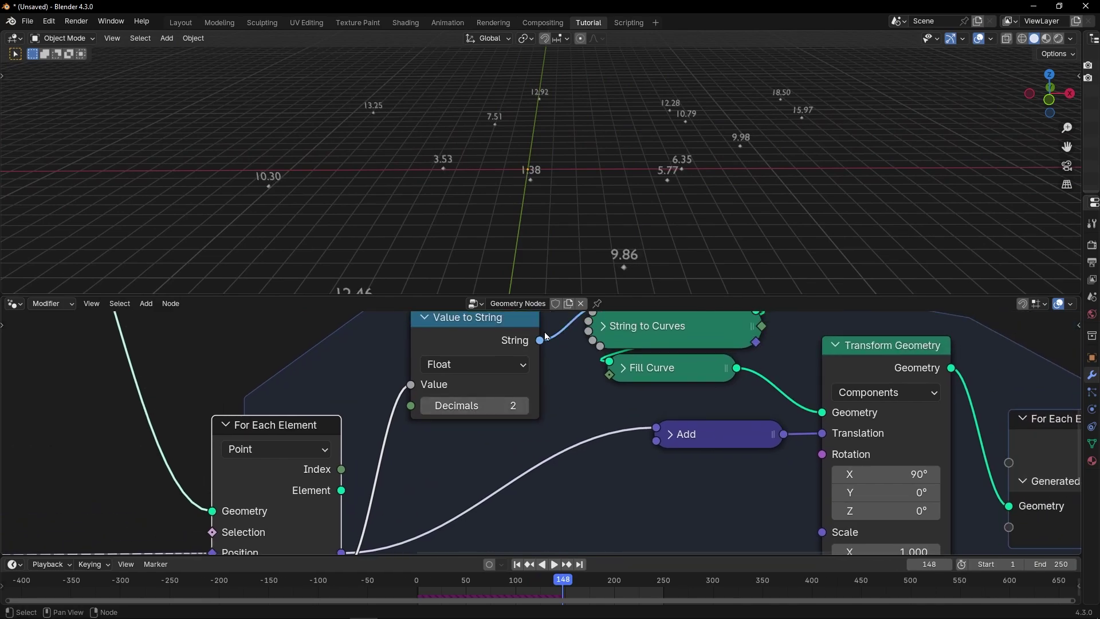
key("space")
key("space")
left_click(517, 565)
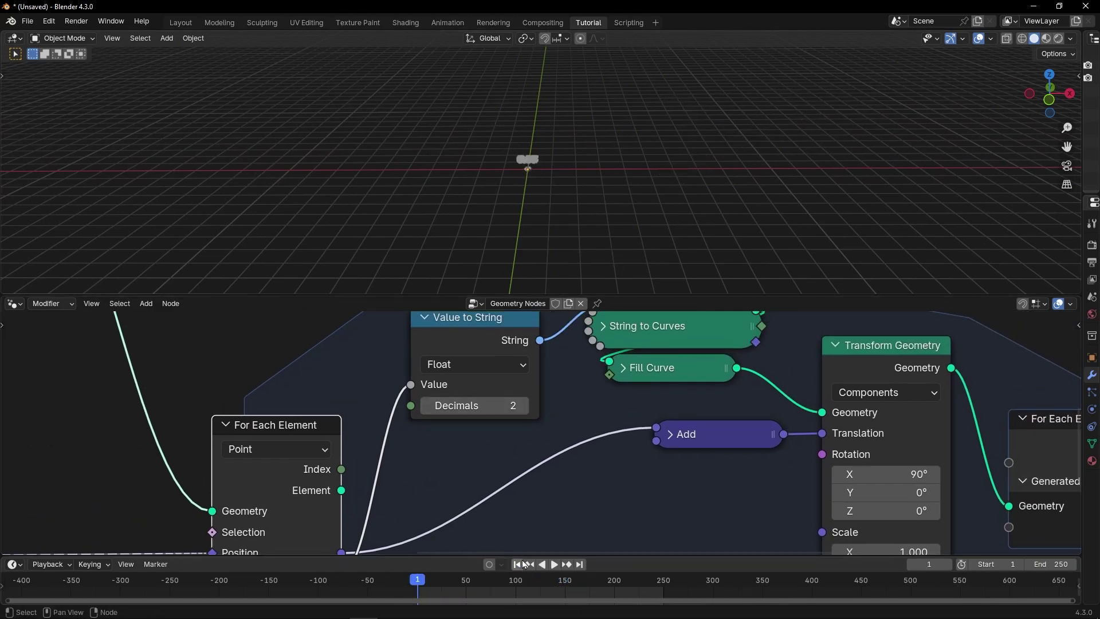
scroll(537, 466, "down", 2)
key("space")
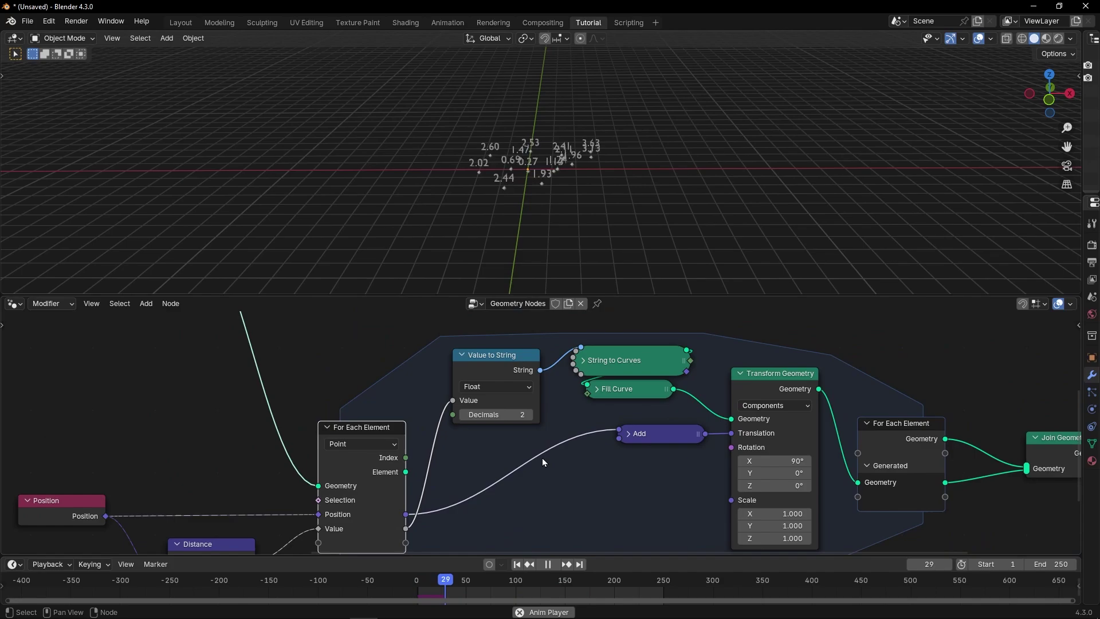
key("space")
Step: Try a count of 30 on the Points node, play the simulation from the start, and undo the count change
middle_click_drag(286, 477, 612, 375)
scroll(541, 422, "down", 8)
middle_click_drag(477, 407, 575, 516)
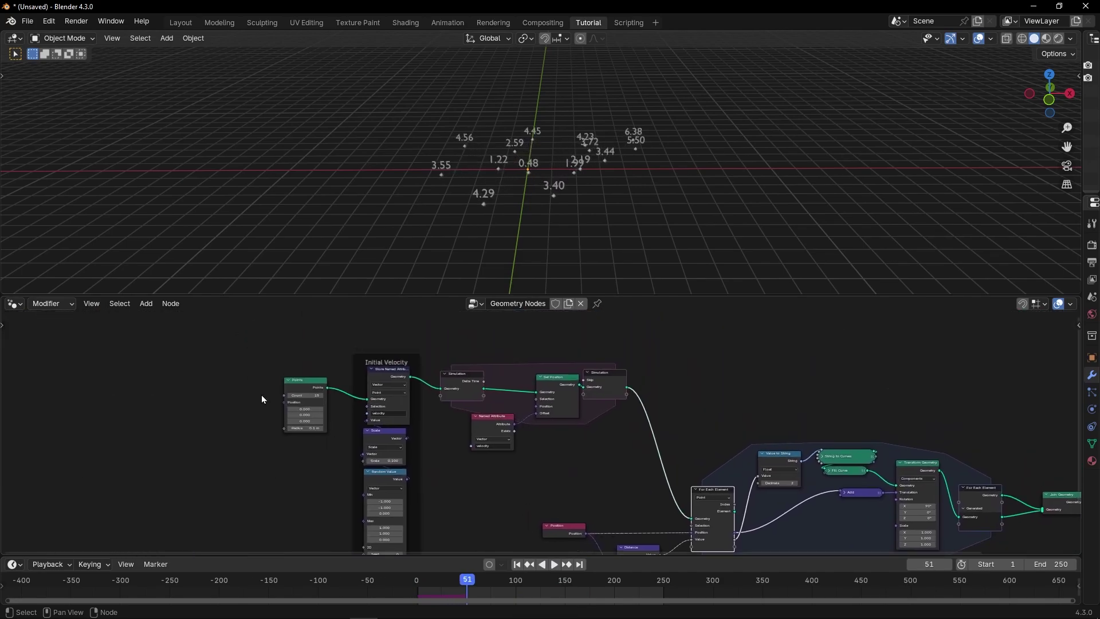
left_click(306, 395)
type("3")
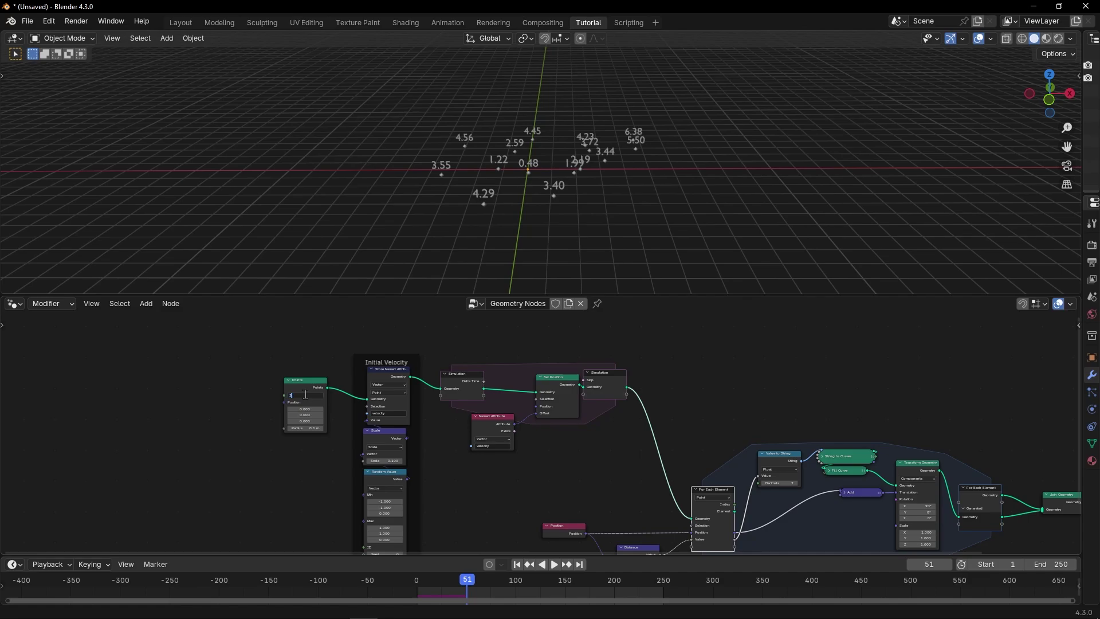
type("0")
key("Return")
key("shift+Left")
key("space")
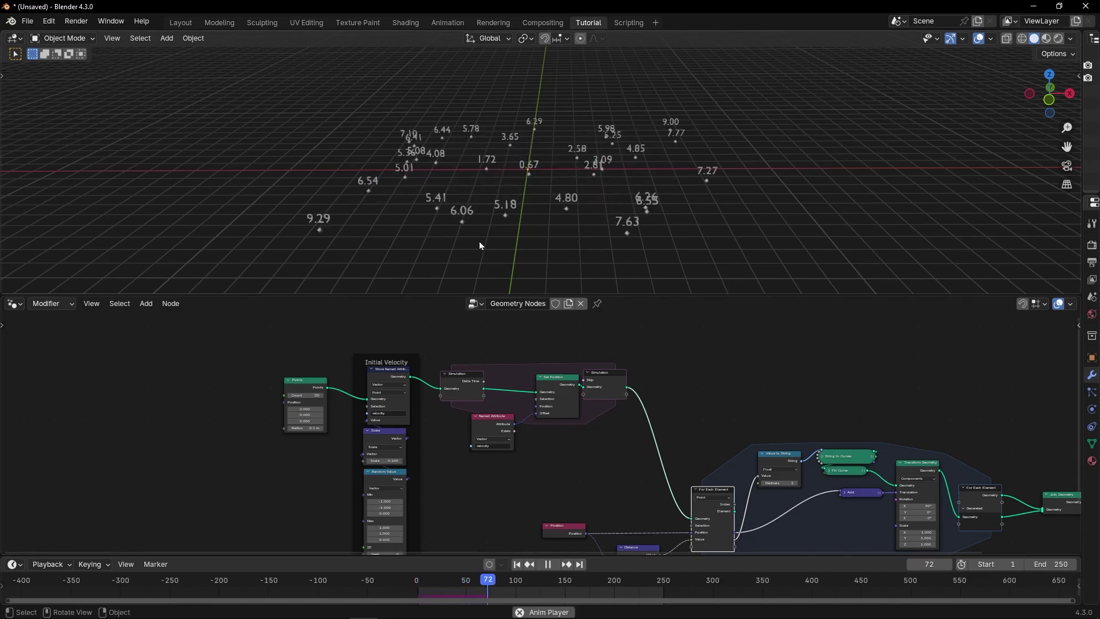
key("space")
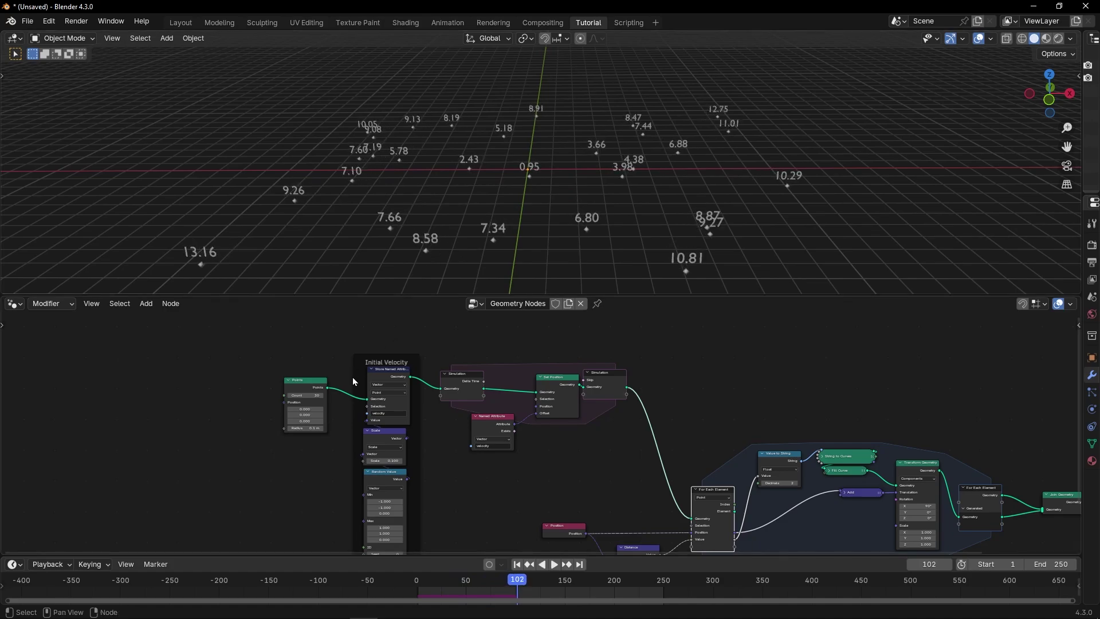
key("ctrl+z")
key("ctrl+z")
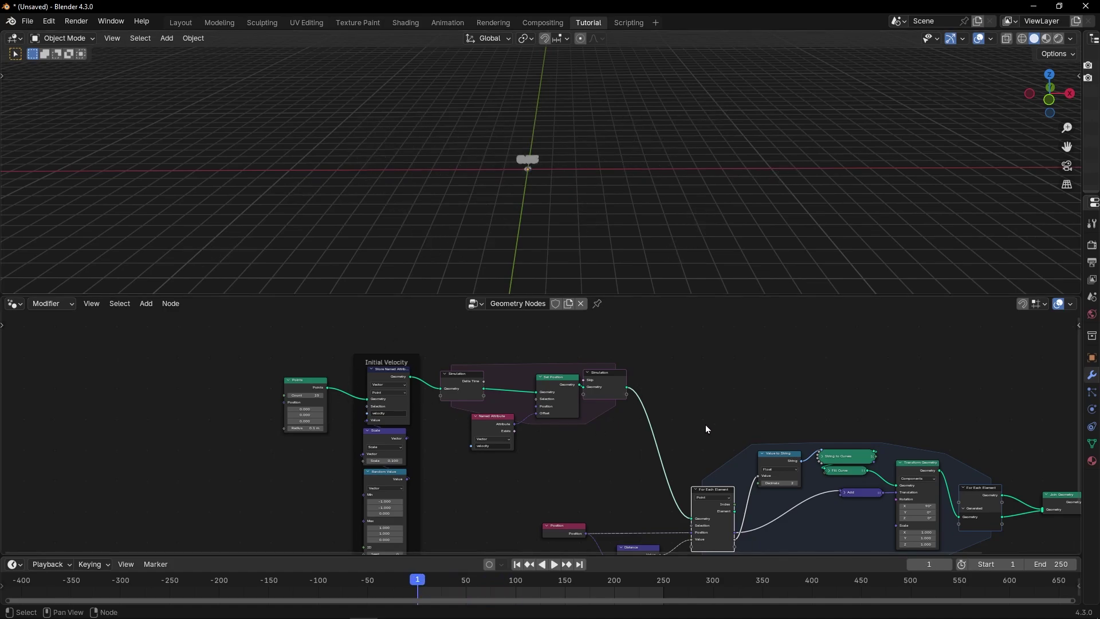
Step: Bring the For Each Element zone into view and play the simulation to check the labels again
middle_click_drag(708, 429, 378, 373)
scroll(378, 373, "up", 3)
middle_click_drag(493, 380, 414, 376)
key("space")
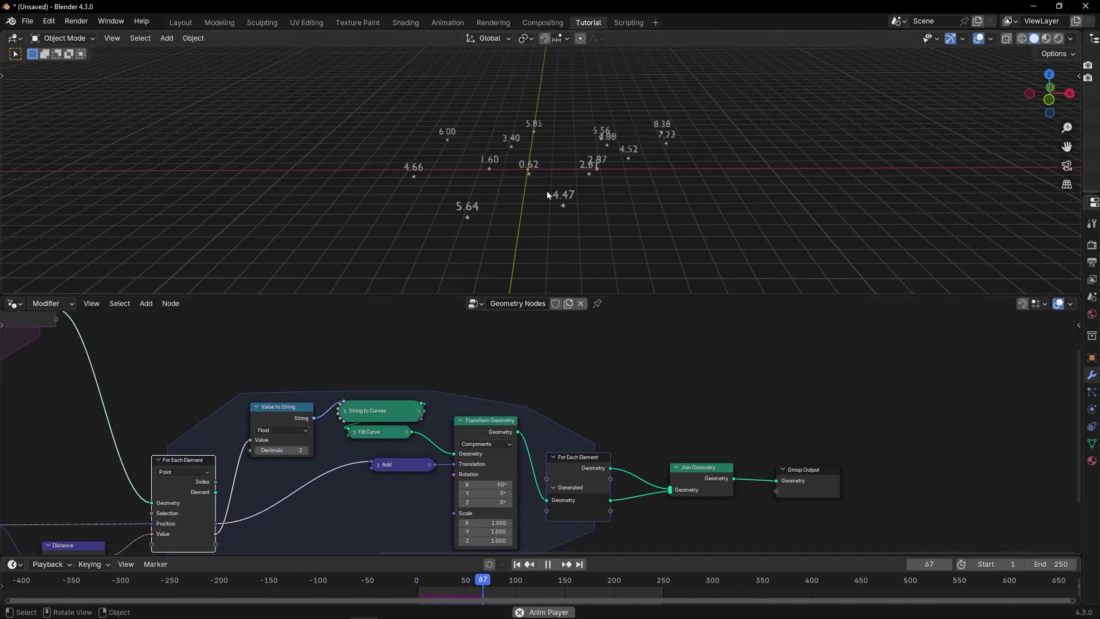
key("space")
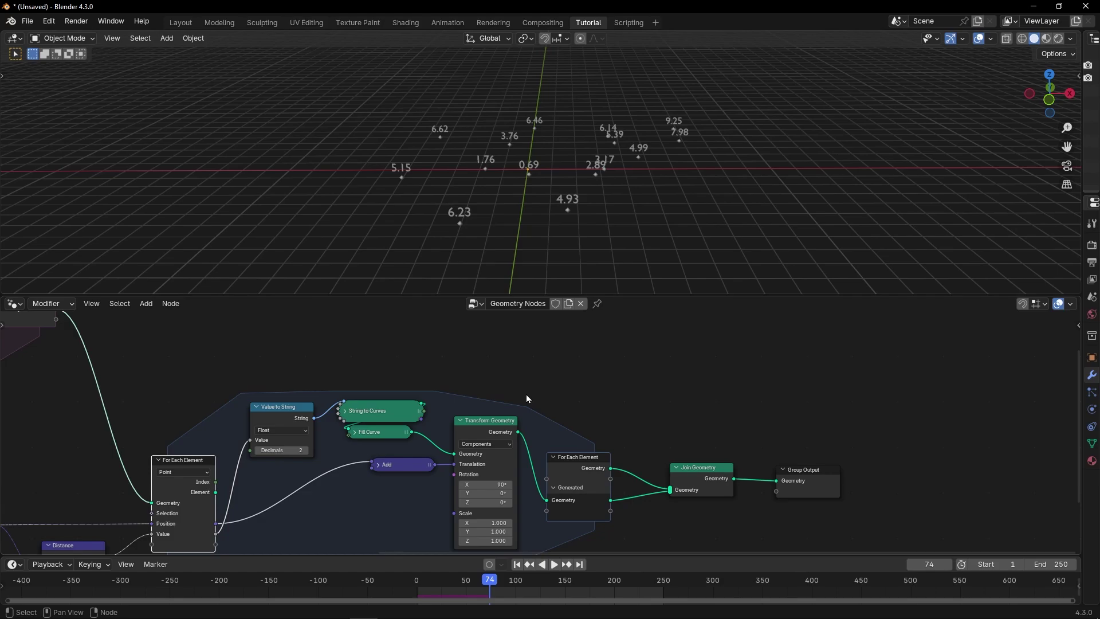
Step: Maximize the node editor and add a Curve Line node below the For Each Element zone
middle_click_drag(523, 395, 638, 323)
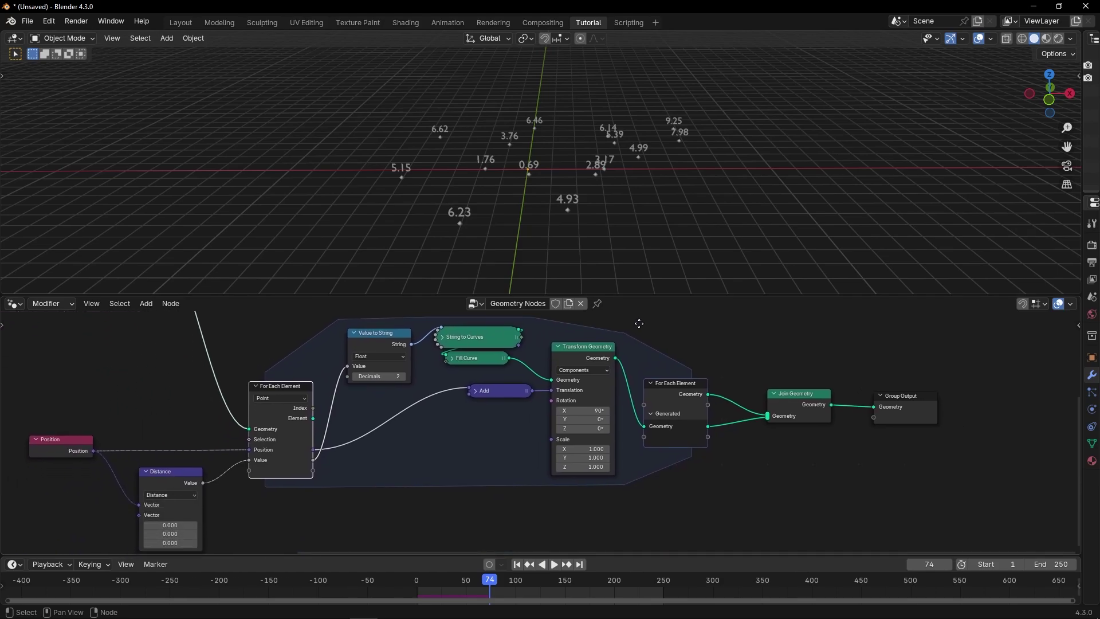
middle_click_drag(499, 481, 534, 424)
key("ctrl+space")
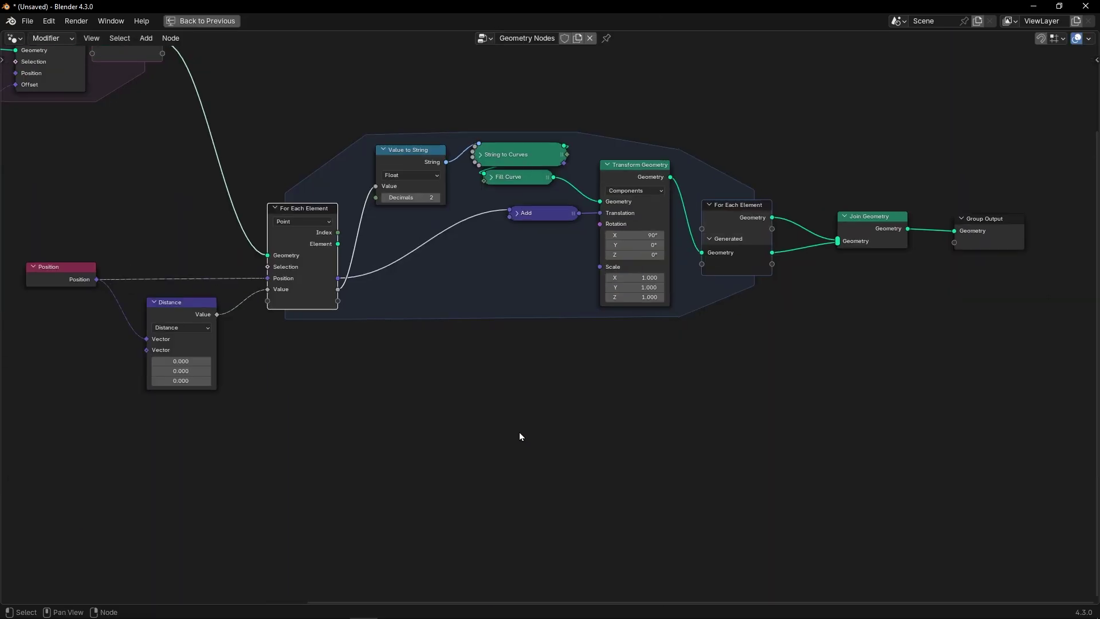
scroll(519, 432, "up", 2)
key("shift+a")
type("curve li")
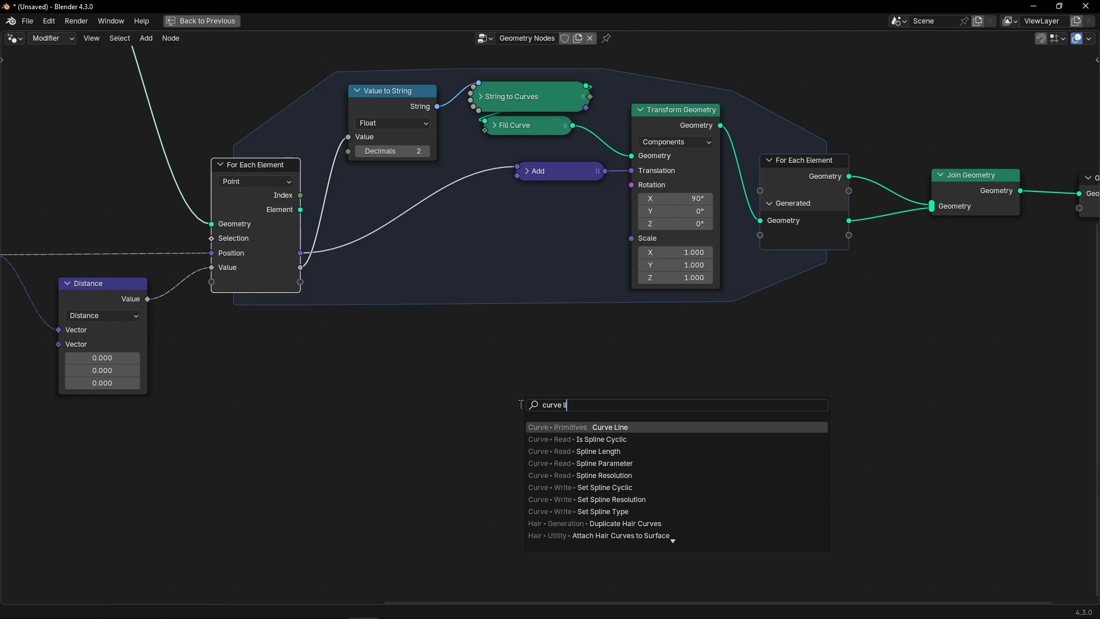
key("Return")
left_click(457, 314)
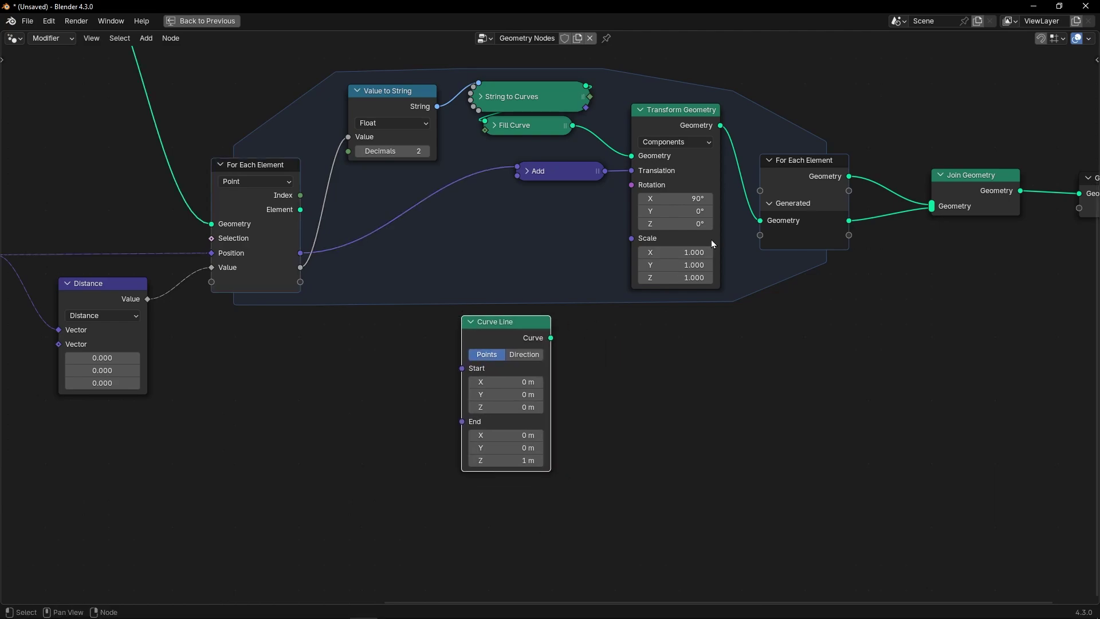
mouse_move(492, 330)
left_mouse_down()
mouse_move(560, 367)
mouse_move(757, 255)
mouse_move(663, 295)
mouse_move(768, 262)
mouse_move(791, 204)
mouse_move(543, 318)
mouse_move(494, 329)
left_mouse_up()
Step: Shift the zone's output, Join Geometry and Group Output nodes away from Transform Geometry to make room inside the zone
scroll(579, 324, "down", 5)
middle_click_drag(670, 326, 329, 350)
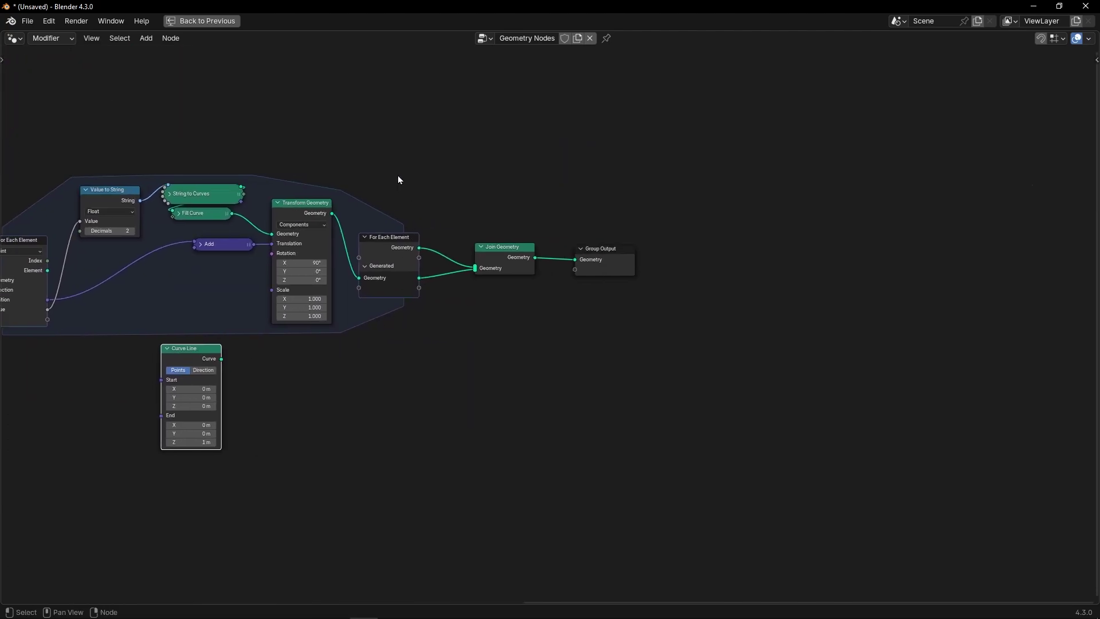
left_click_drag(383, 186, 723, 337)
left_click_drag(386, 252, 592, 252)
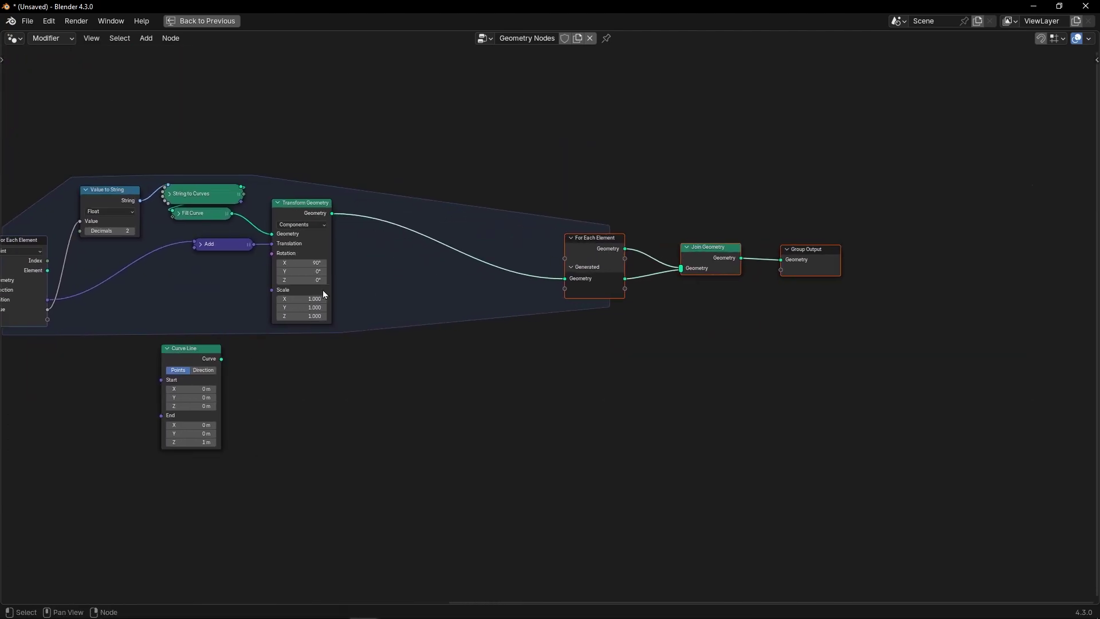
Step: Duplicate Join Geometry onto the link between Transform Geometry and the zone's output, and connect the Curve Line's curve to it
middle_click_drag(341, 346, 442, 344)
left_click(794, 259)
key("shift+d")
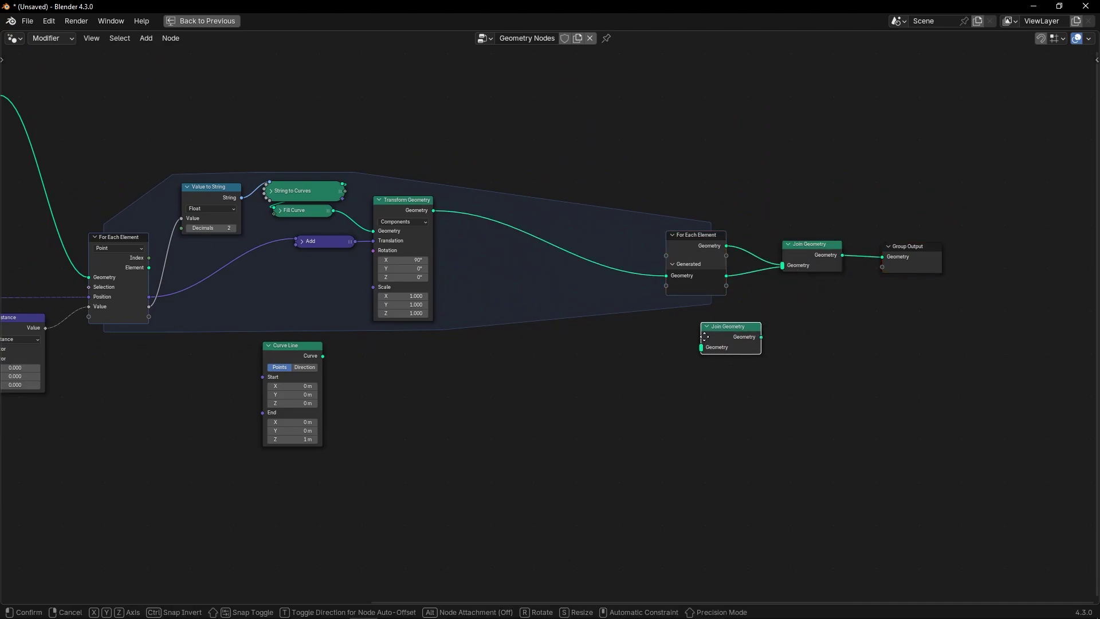
left_click(605, 272)
left_click_drag(604, 272, 586, 308)
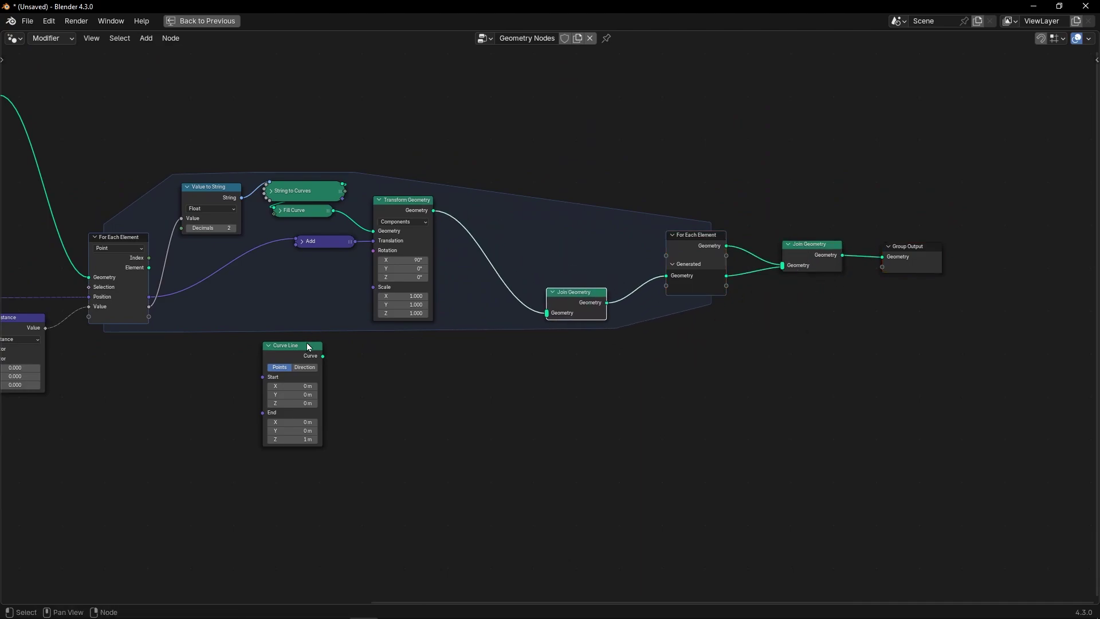
left_click_drag(301, 356, 545, 310)
scroll(378, 384, "up", 4)
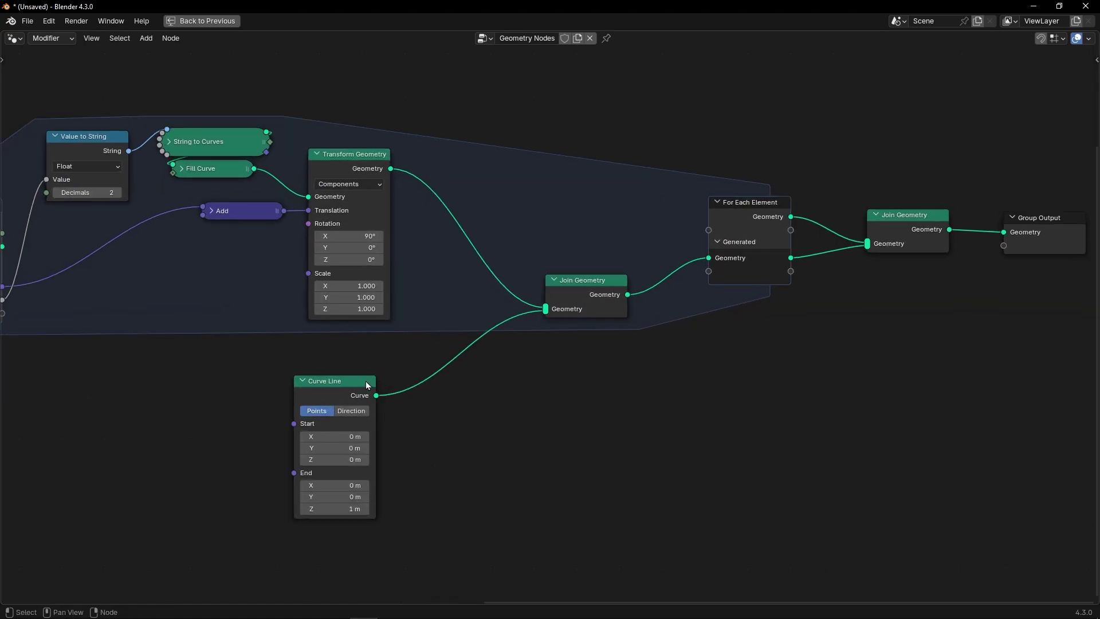
Step: Restore the split layout, select the simulation object and examine the new curve line in the viewport
middle_click_drag(356, 373, 465, 349)
key("ctrl+space")
scroll(367, 457, "down", 7)
scroll(366, 459, "up", 1)
middle_click_drag(365, 460, 387, 448)
scroll(482, 261, "up", 3)
scroll(480, 466, "up", 4)
scroll(404, 475, "up", 5)
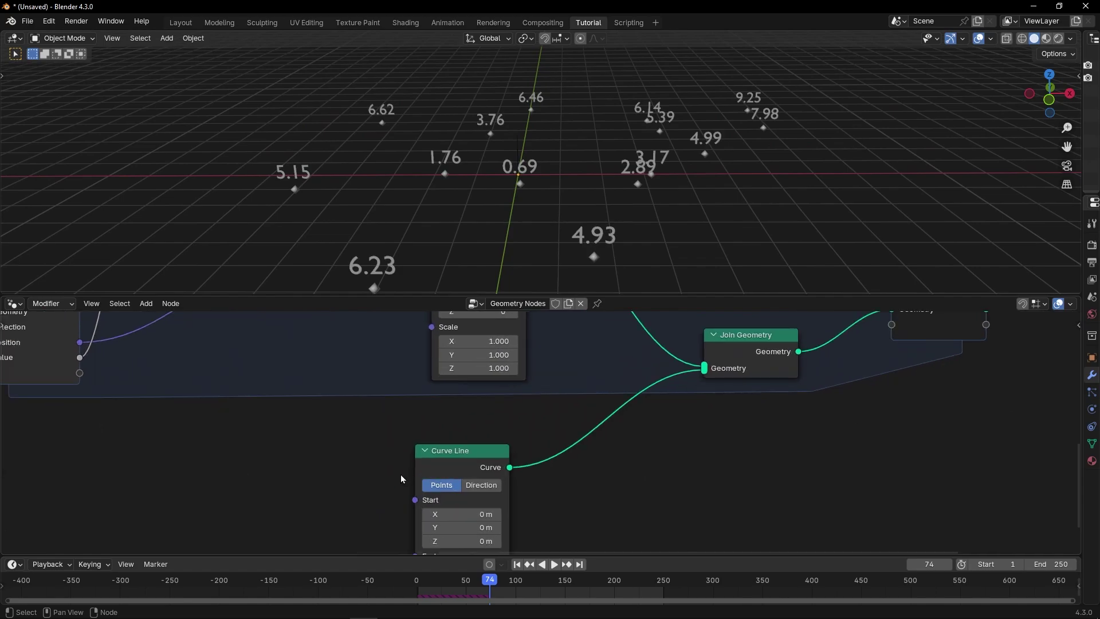
middle_click_drag(403, 485, 458, 437)
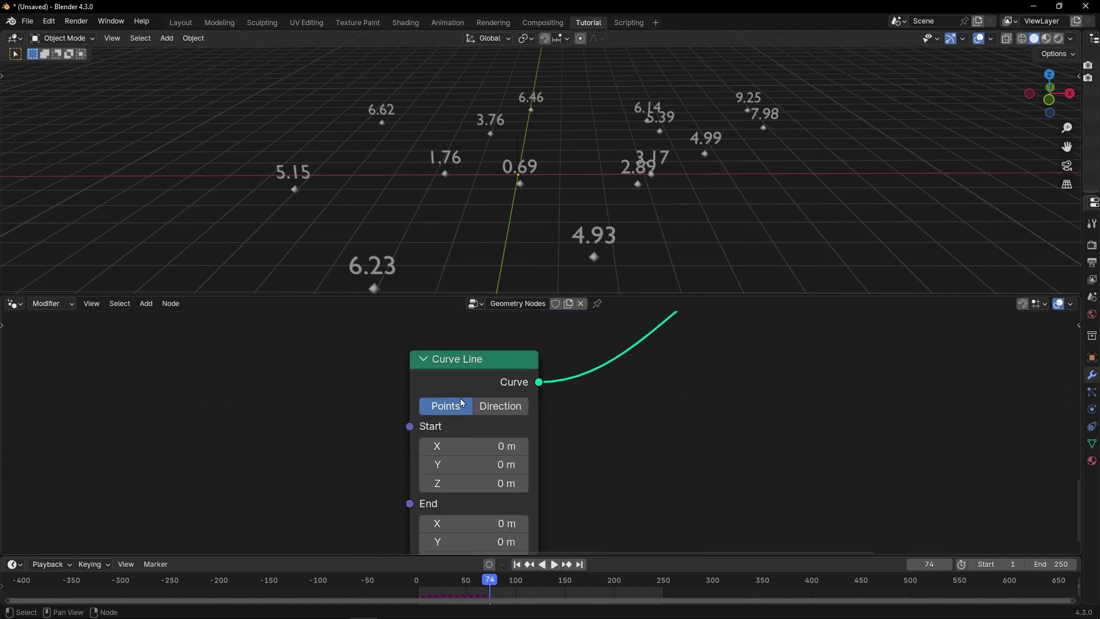
left_click(514, 147)
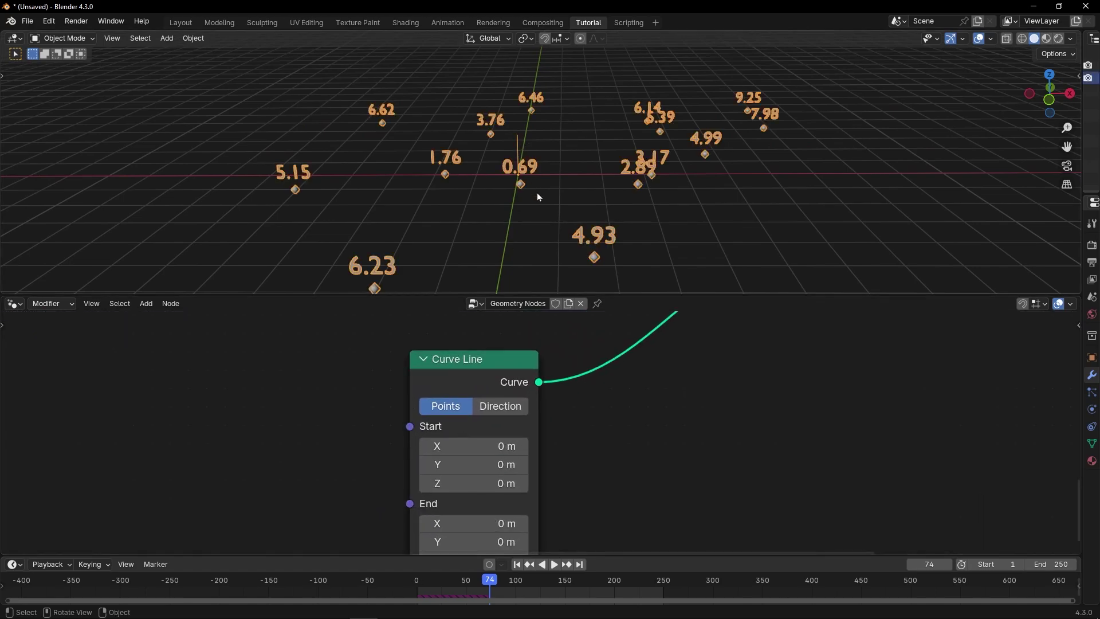
middle_click_drag(537, 192, 489, 205)
Step: Try different X values for the Curve Line's Start and End, undoing each change
left_click_drag(474, 446, 494, 446)
key("ctrl+z")
mouse_move(474, 523)
left_mouse_down()
mouse_move(514, 523)
mouse_move(494, 523)
left_mouse_up()
key("ctrl+z")
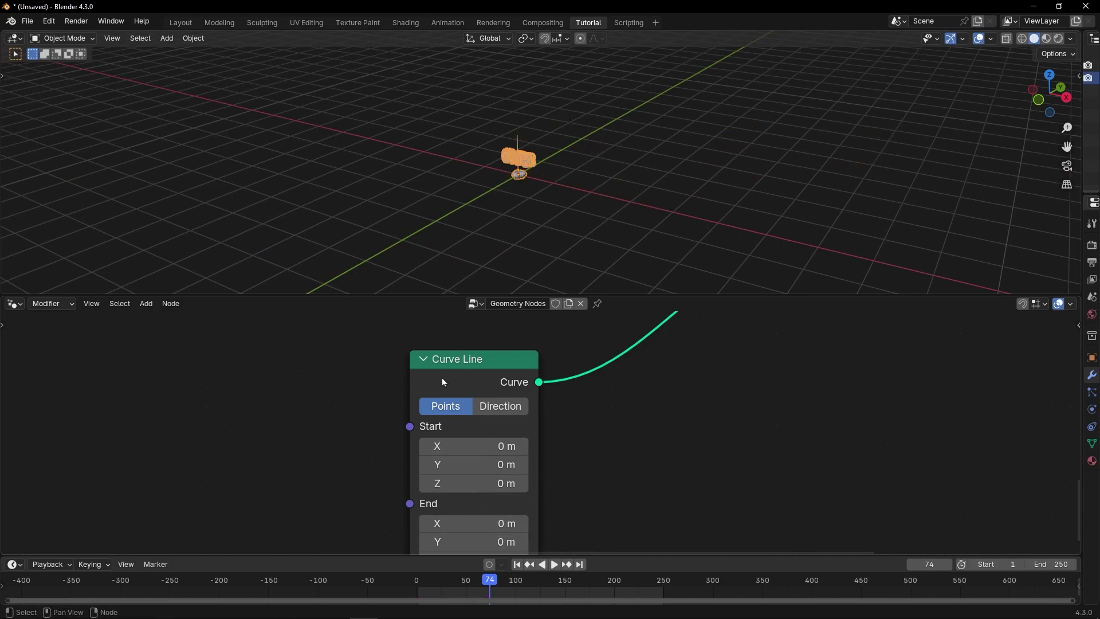
Step: Restart the simulation and play it to frame 58 to check the line against the moving points
left_click(519, 565)
key("space")
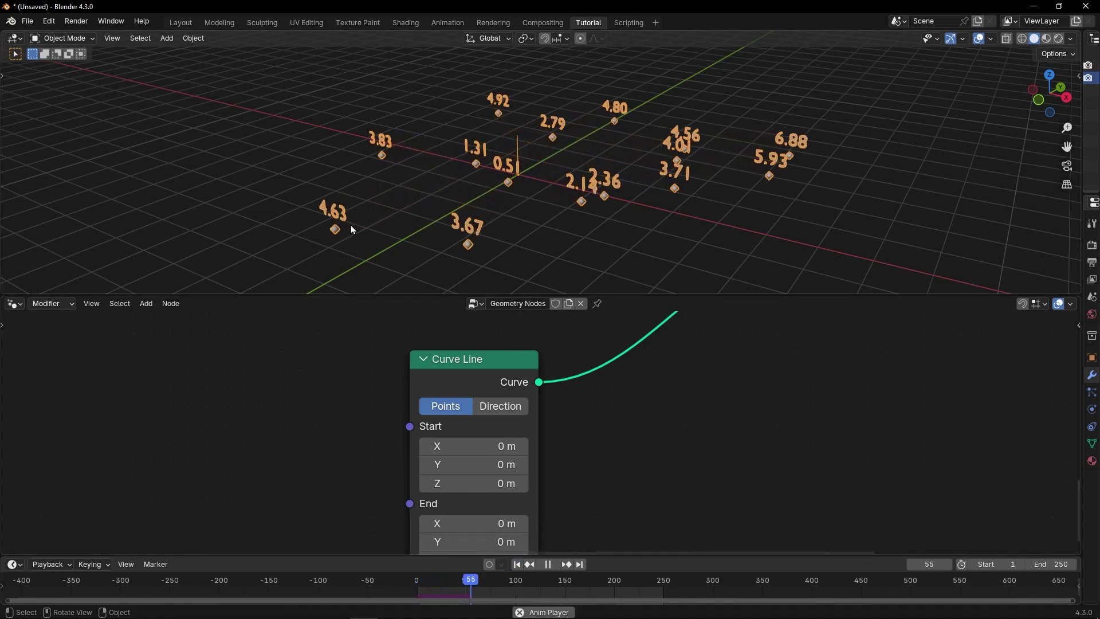
key("space")
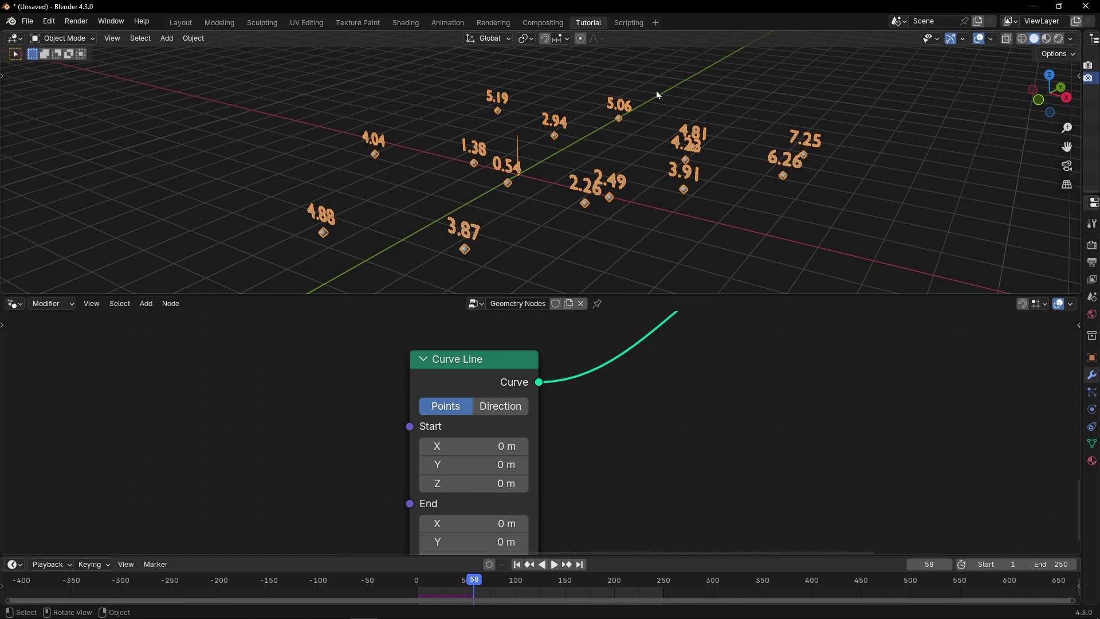
Step: Connect the Position output of the For Each Element zone's input node to the Curve Line's Start
scroll(346, 429, "down", 3)
middle_click_drag(304, 424, 396, 426)
left_click_drag(136, 366, 159, 367)
scroll(551, 463, "down", 1)
middle_click_drag(552, 463, 492, 431)
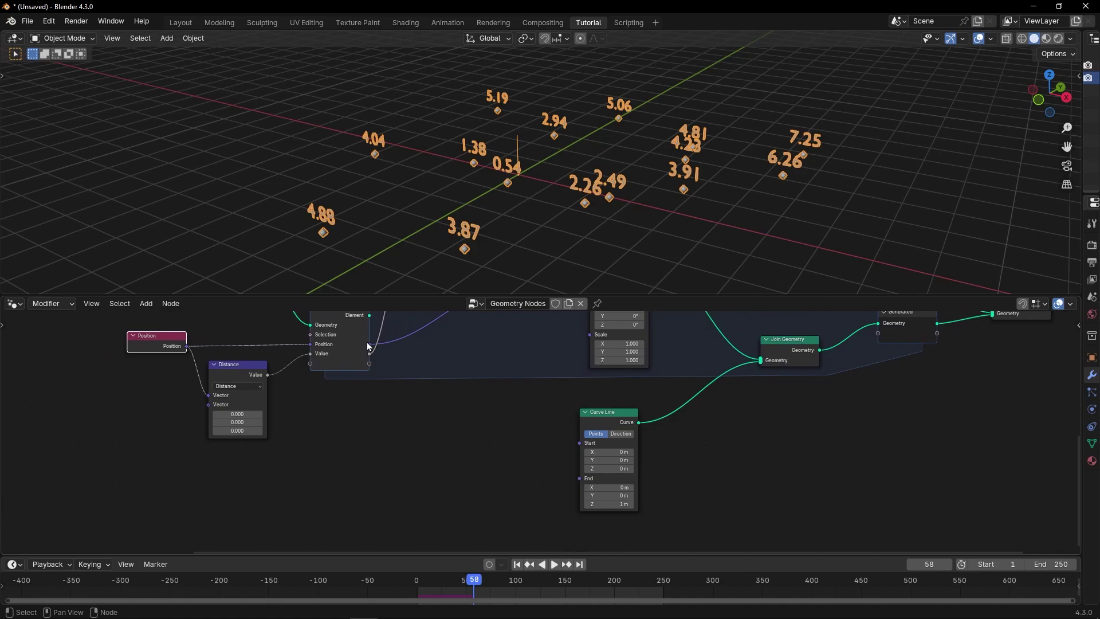
left_click_drag(369, 343, 582, 444)
Step: Play the simulation to frame 100 and look closely at where the lines from the points meet
middle_click_drag(545, 224, 578, 204)
key("space")
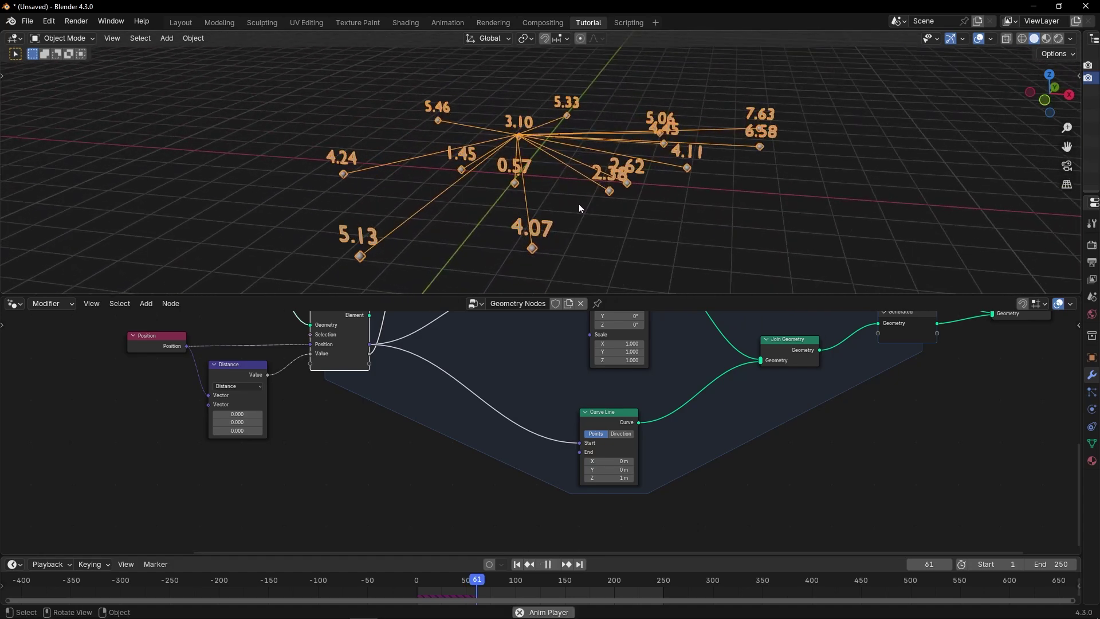
key("space")
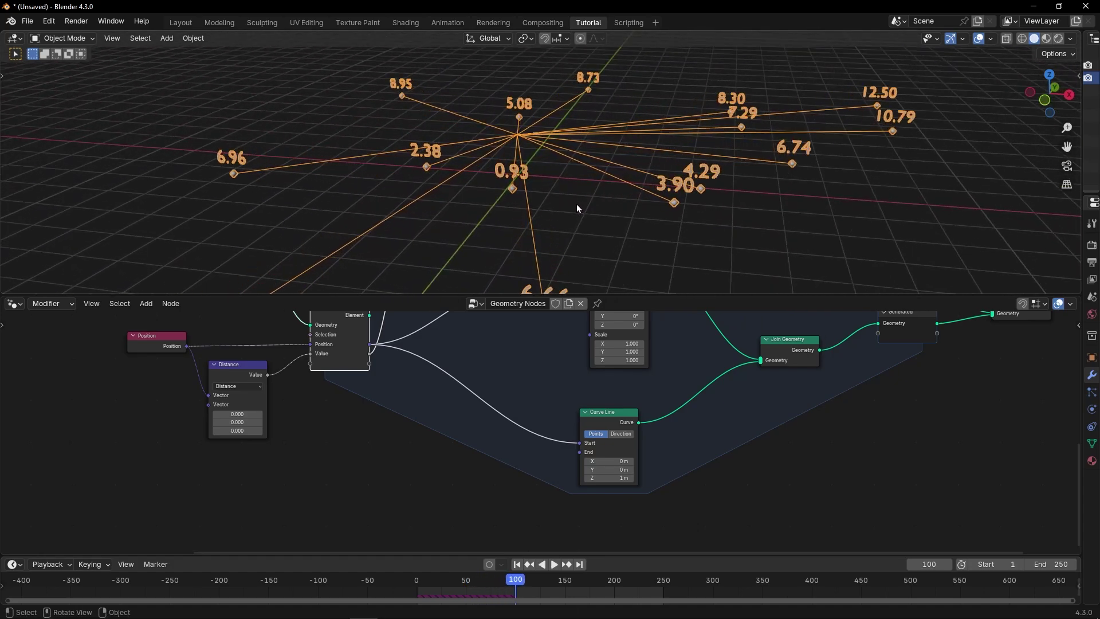
scroll(526, 153, "up", 4)
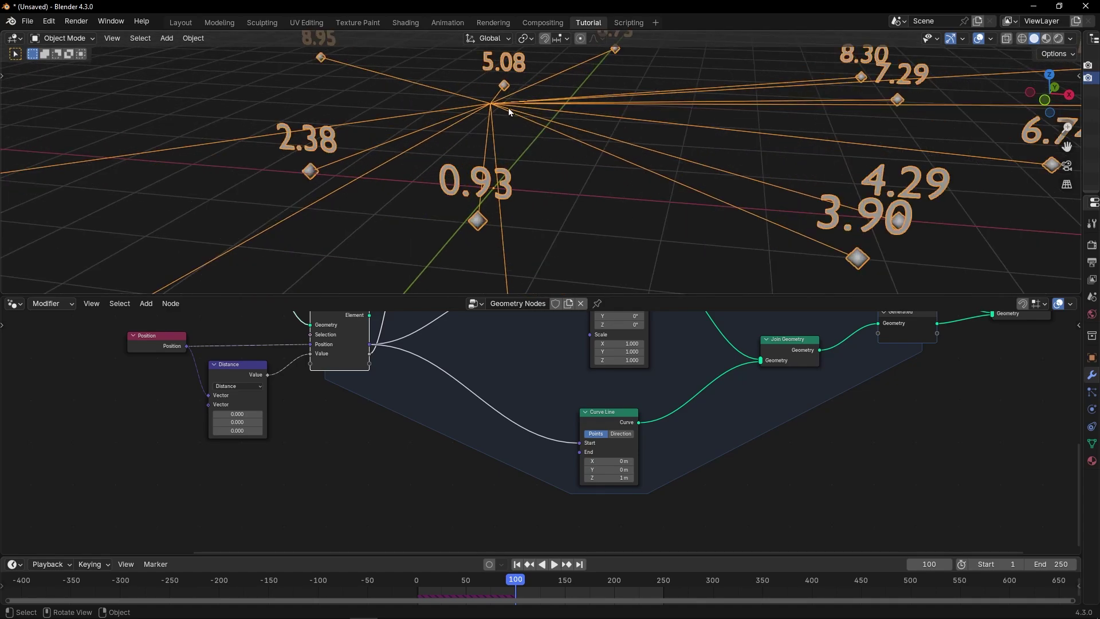
middle_click_drag(508, 108, 471, 111)
scroll(579, 460, "up", 3)
scroll(578, 460, "up", 2)
Step: Set the Curve Line's End to 0 m on X, Y and Z
middle_click_drag(550, 439, 380, 413)
left_click_drag(444, 457, 459, 456)
scroll(435, 446, "down", 2)
key("ctrl+space")
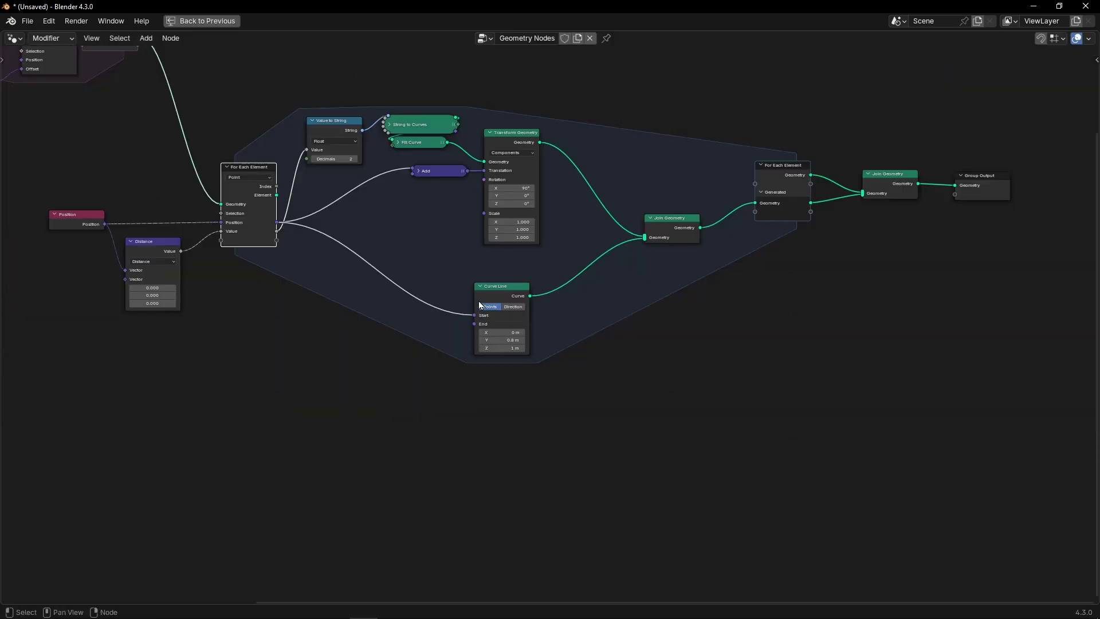
scroll(461, 290, "up", 3)
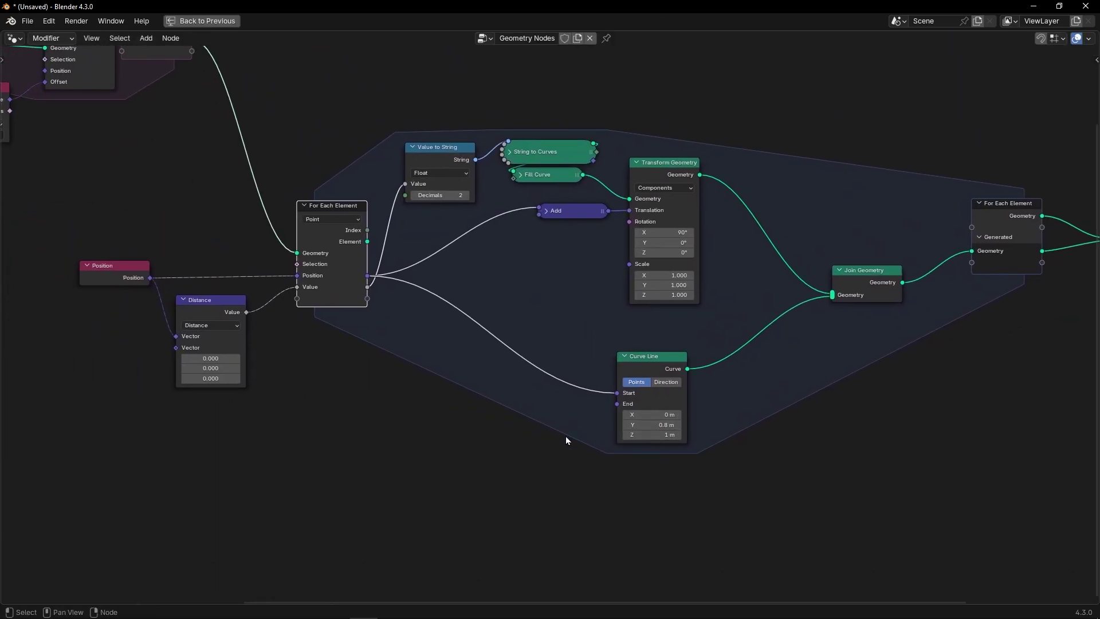
middle_click_drag(317, 388, 458, 396)
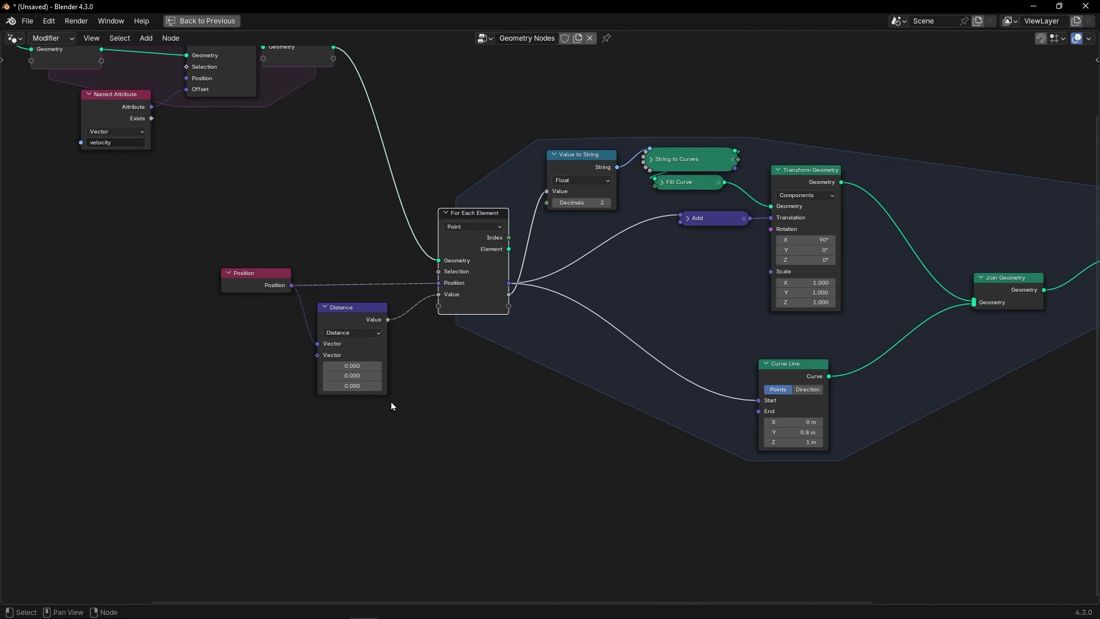
left_click(784, 422)
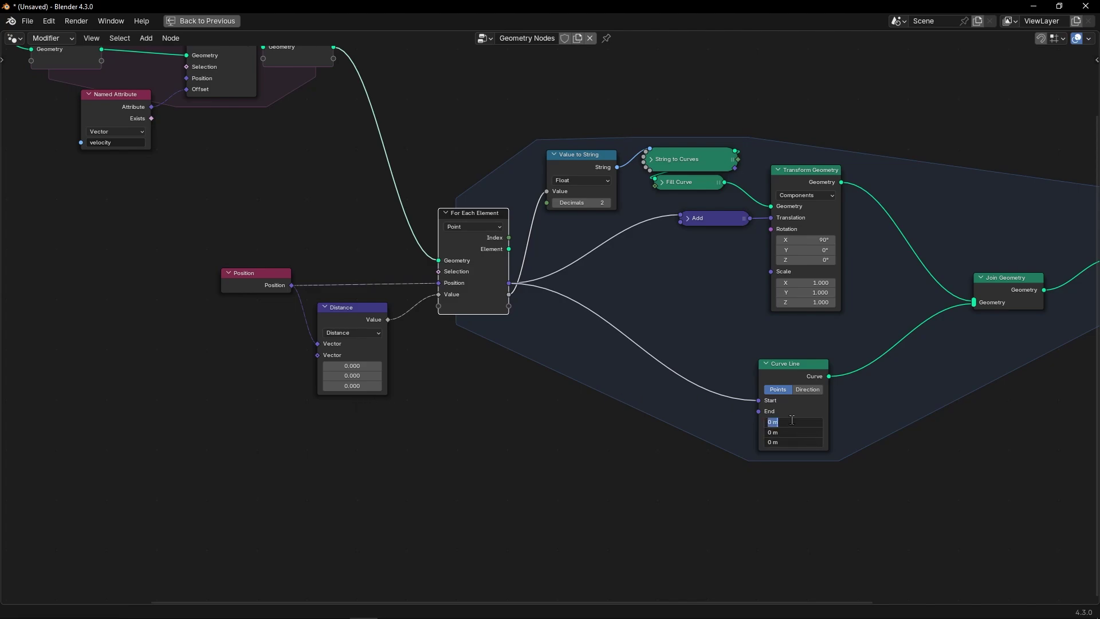
key("Return")
key("ctrl+space")
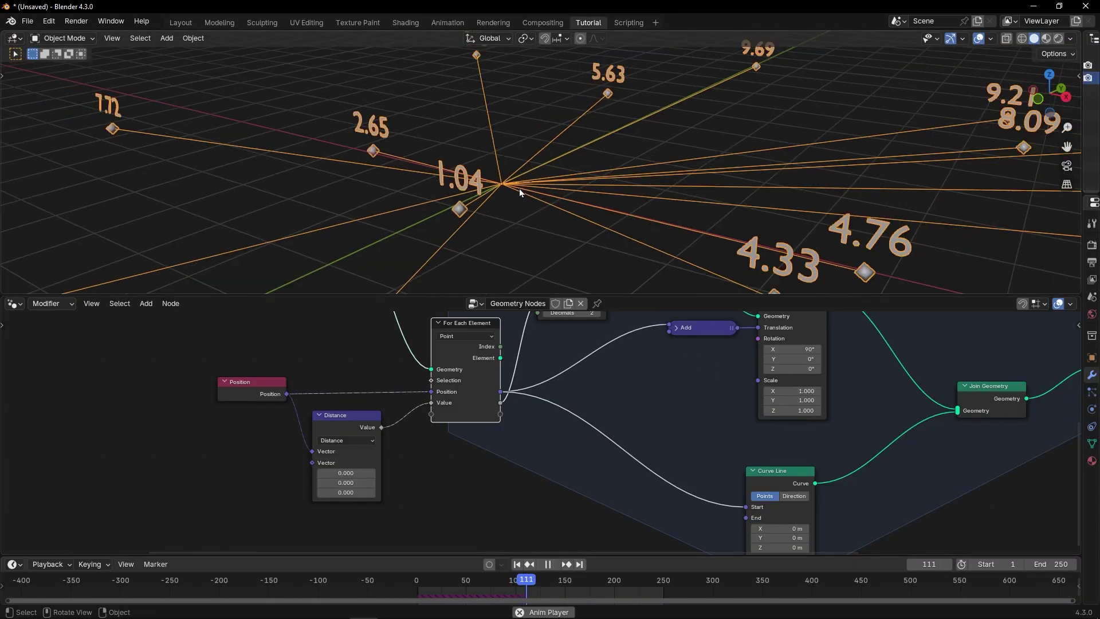
Step: Watch the simulation up to frame 153 to check the lines to the origin, and deselect the object
scroll(519, 189, "down", 4)
middle_click_drag(520, 189, 577, 195)
scroll(593, 207, "down", 5)
key("space")
left_click(596, 209)
scroll(576, 194, "up", 3)
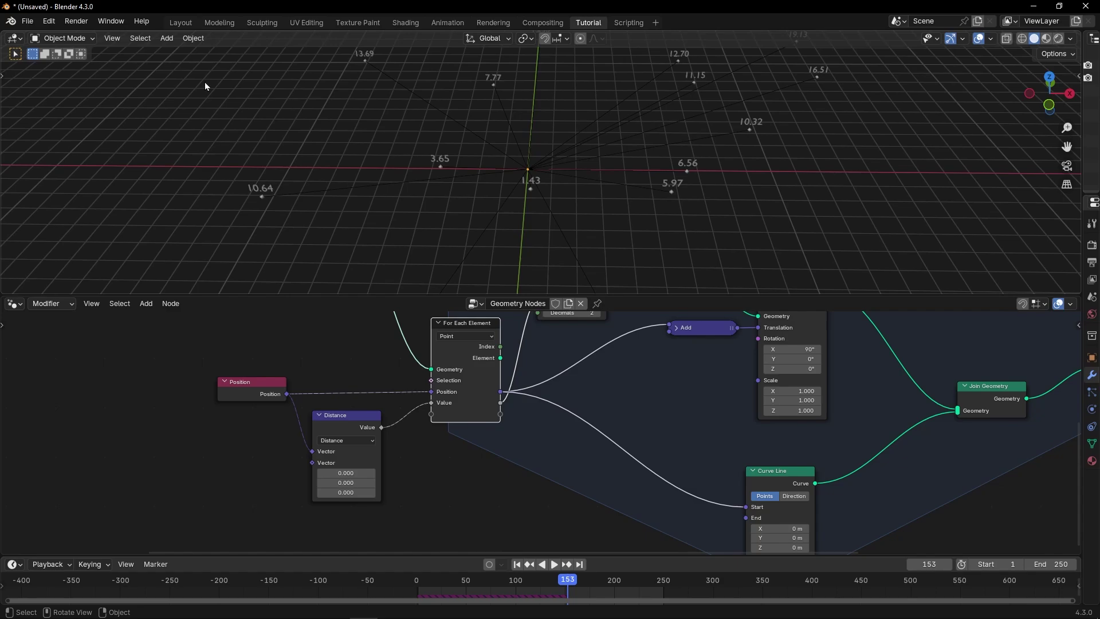
Step: Add a Sphere empty at the origin and reselect the simulation object
left_click(167, 39)
mouse_move(204, 173)
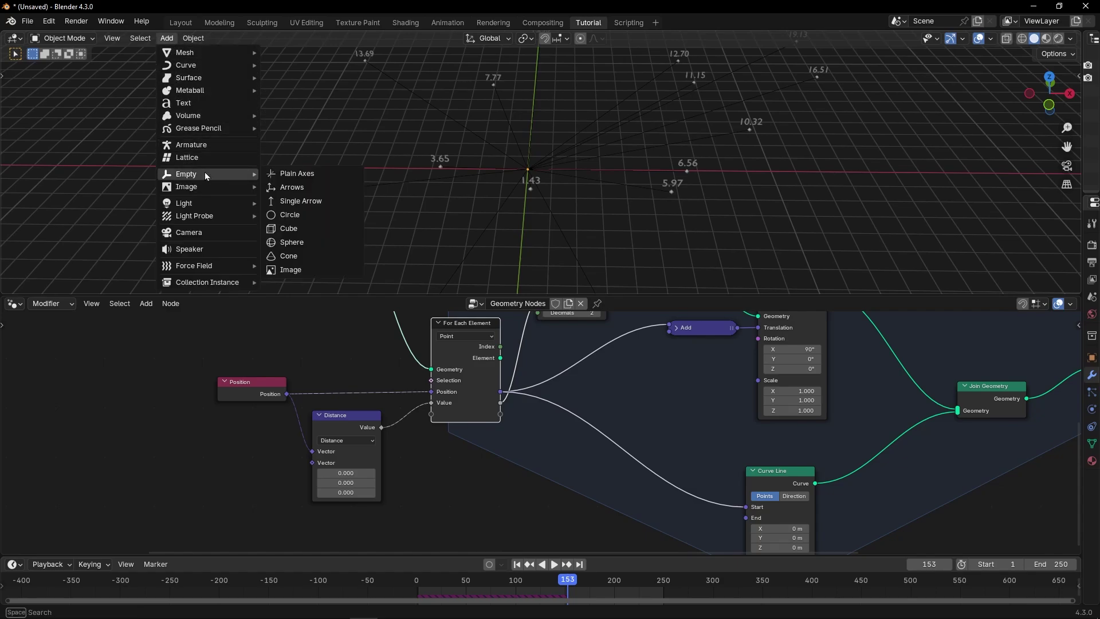
left_click(338, 241)
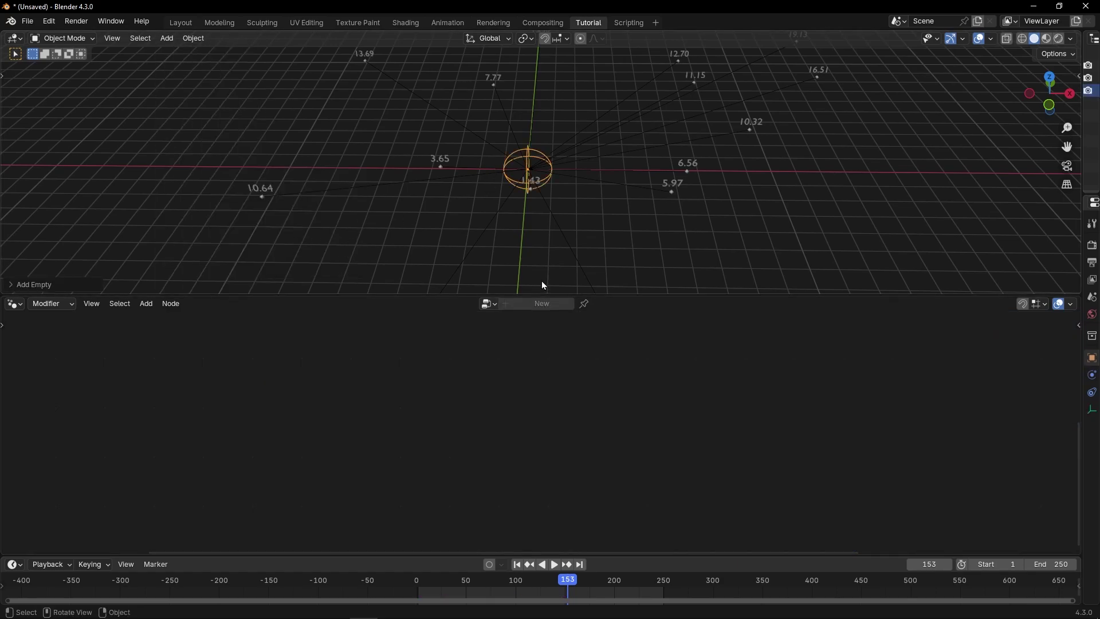
left_click(560, 228)
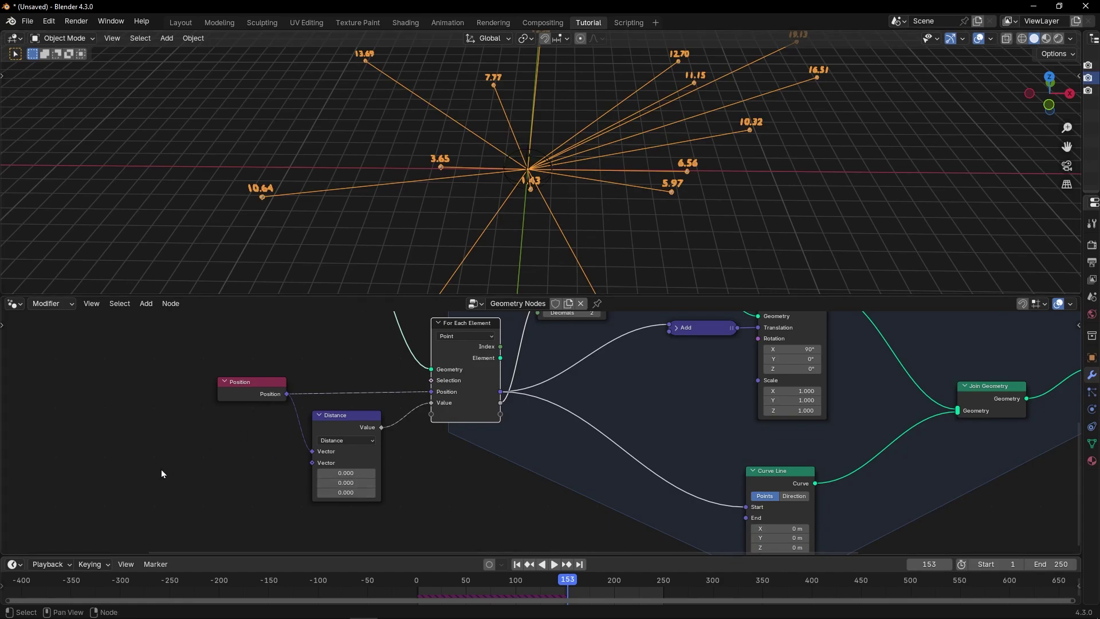
Step: Add an Object Info node beside the Distance node and set its object to Empty
scroll(161, 474, "up", 2)
middle_click_drag(265, 452, 415, 402)
key("shift+a")
type("ob")
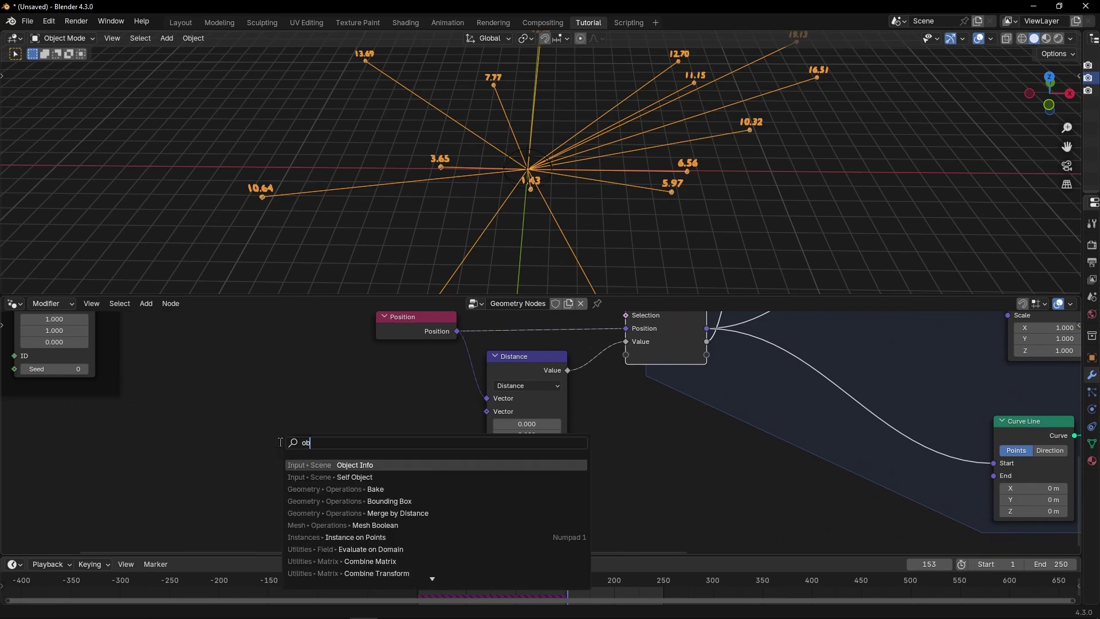
type("je")
key("Return")
left_click(303, 394)
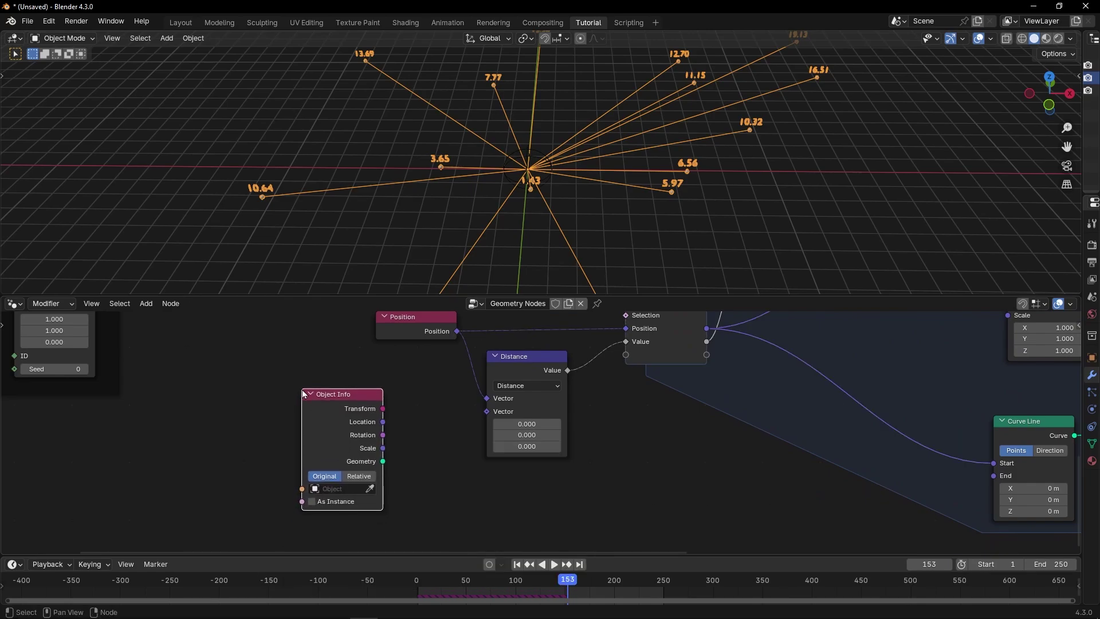
left_click(341, 489)
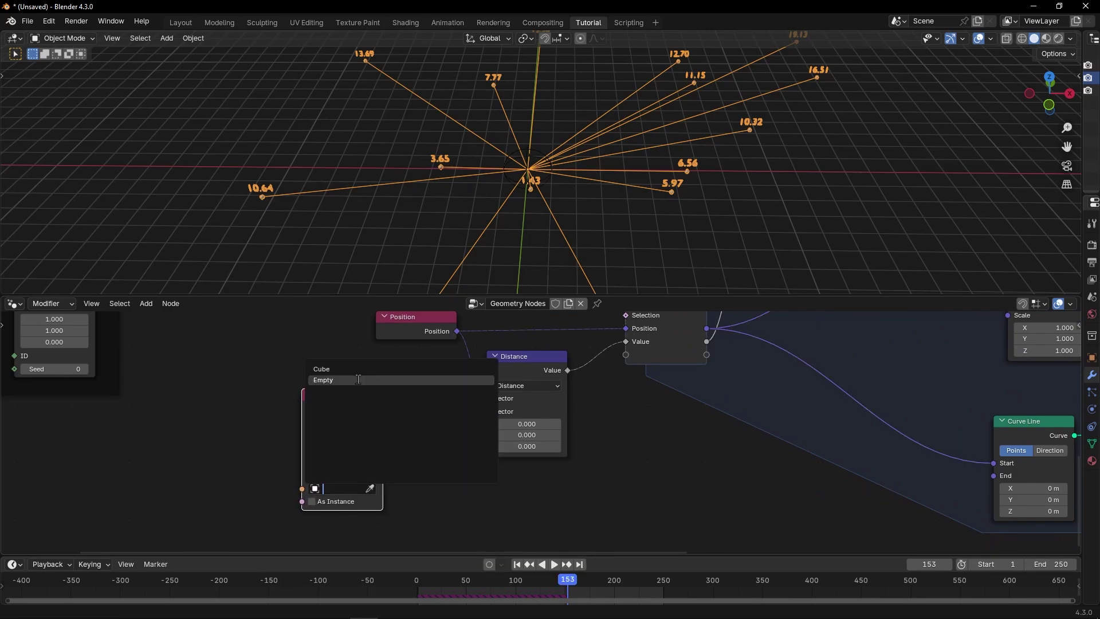
left_click(334, 373)
Step: Connect Object Info's Location to the Distance node's second Vector and tidy the Position and Object Info nodes beside it
scroll(359, 431, "up", 1)
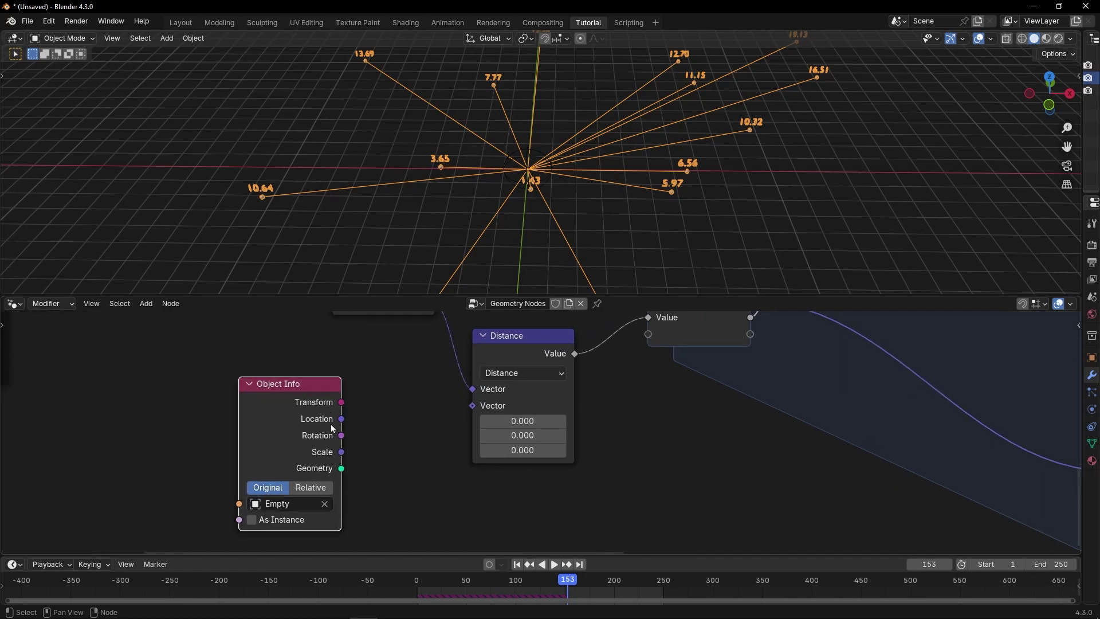
left_click_drag(468, 414, 475, 413)
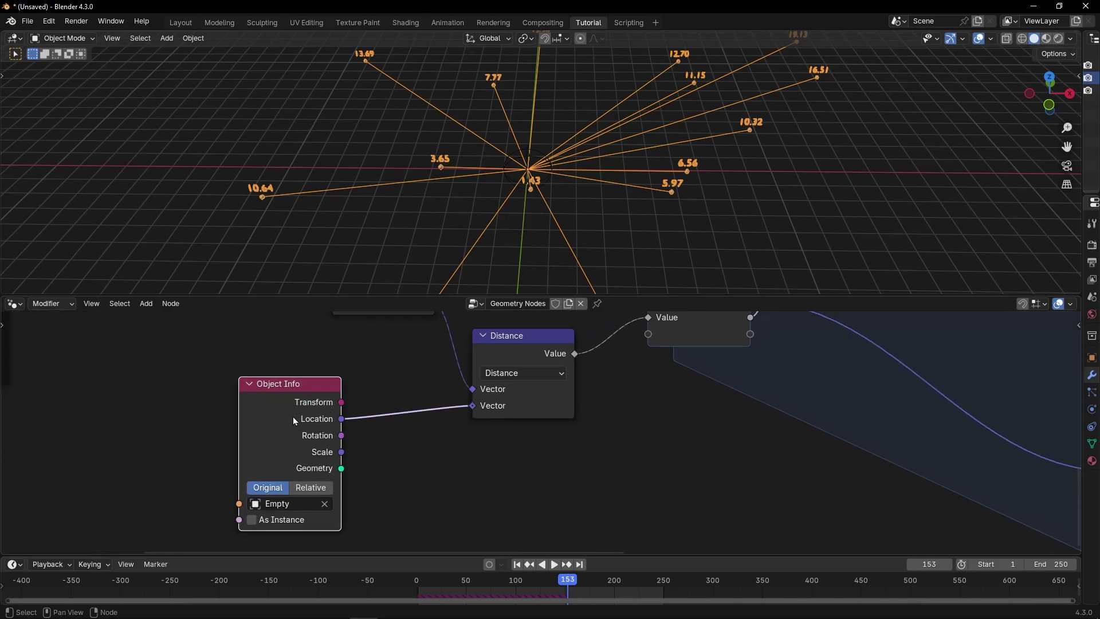
left_click_drag(293, 421, 362, 414)
scroll(371, 404, "down", 4)
middle_click_drag(383, 382, 360, 410)
left_click_drag(406, 364, 365, 354)
left_click_drag(377, 448, 350, 439)
key("Home")
middle_click_drag(434, 447, 398, 445)
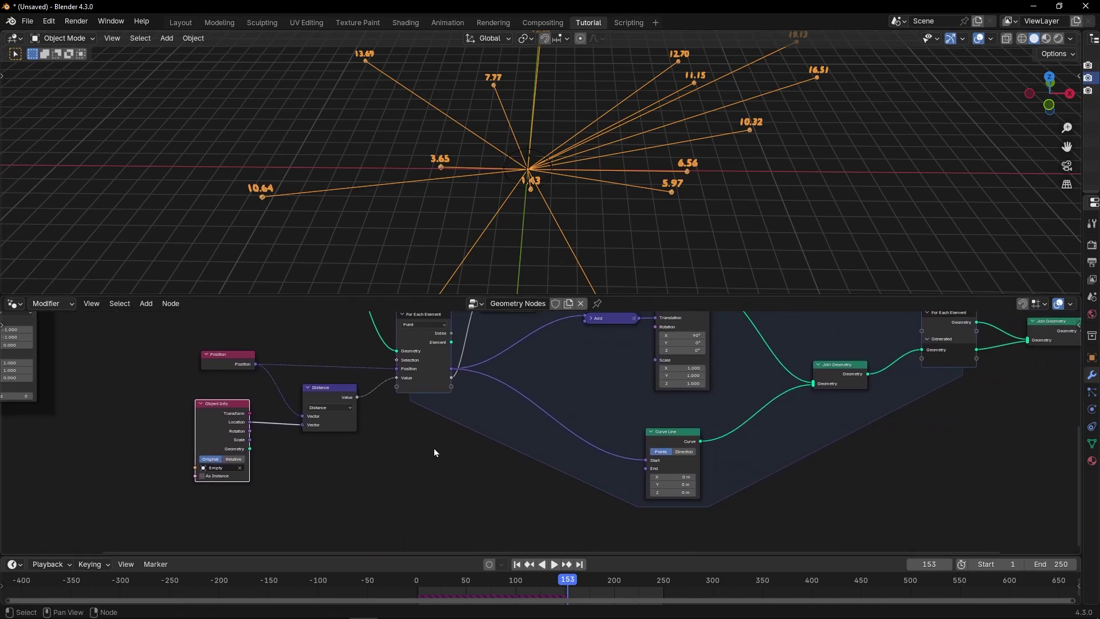
Step: Move the sphere empty away from the origin toward the viewer and reselect the simulation object
left_click(543, 181)
key("g")
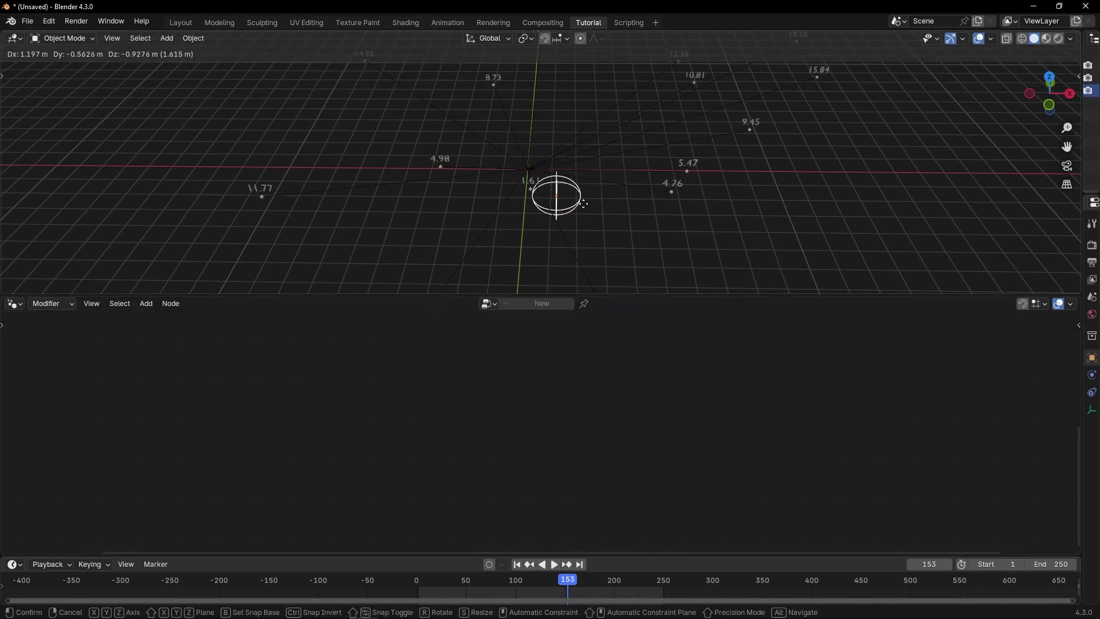
left_click(591, 221)
left_click(561, 174)
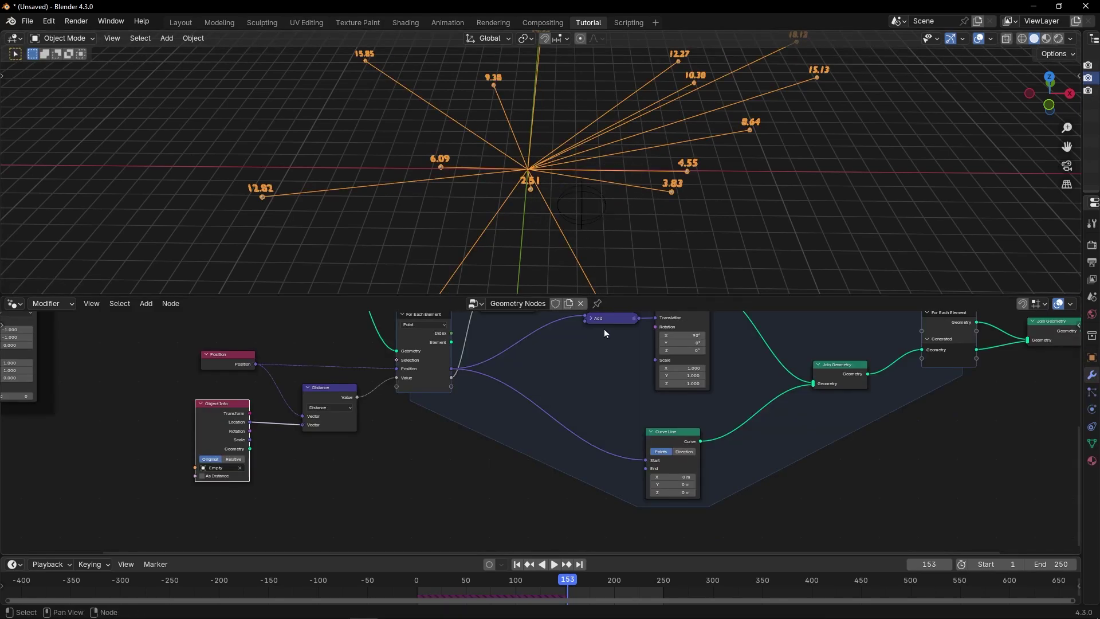
Step: Duplicate the Object Info node next to the Curve Line and connect its Location to the Curve Line's End
scroll(537, 462, "up", 3)
middle_click_drag(513, 431, 549, 414)
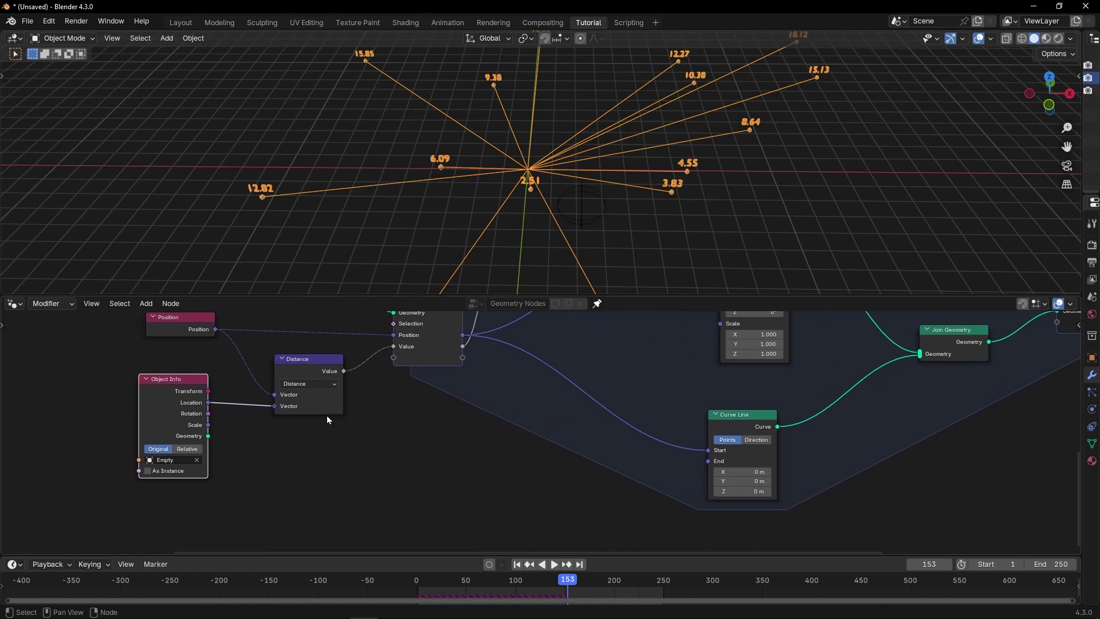
key("shift+d")
left_click(672, 487)
scroll(693, 482, "up", 4)
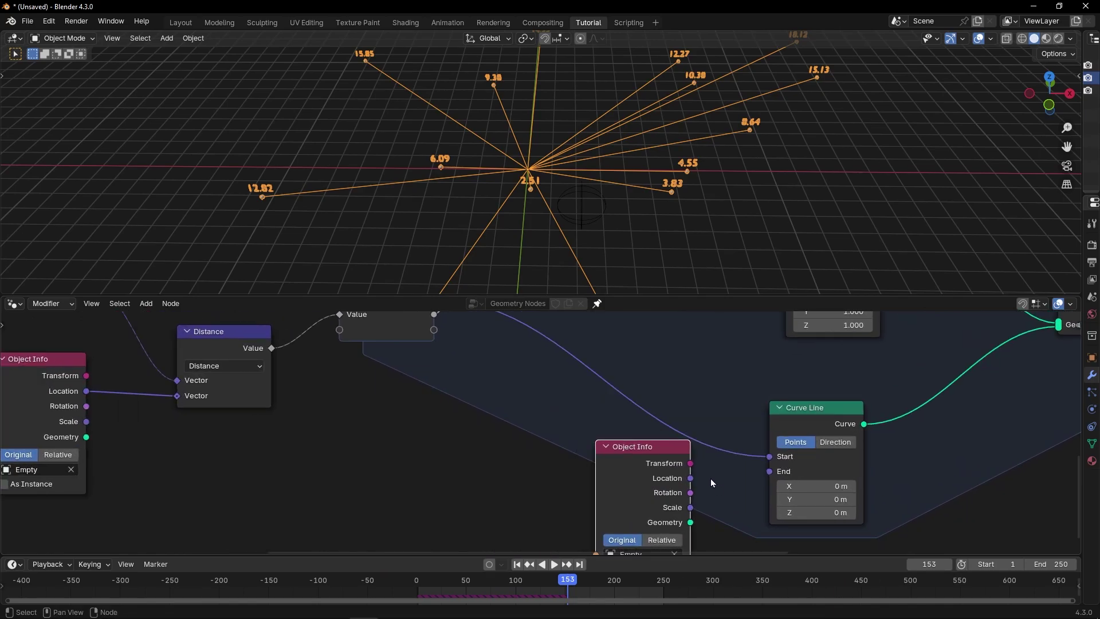
middle_click_drag(710, 479, 389, 420)
left_click_drag(319, 405, 322, 421)
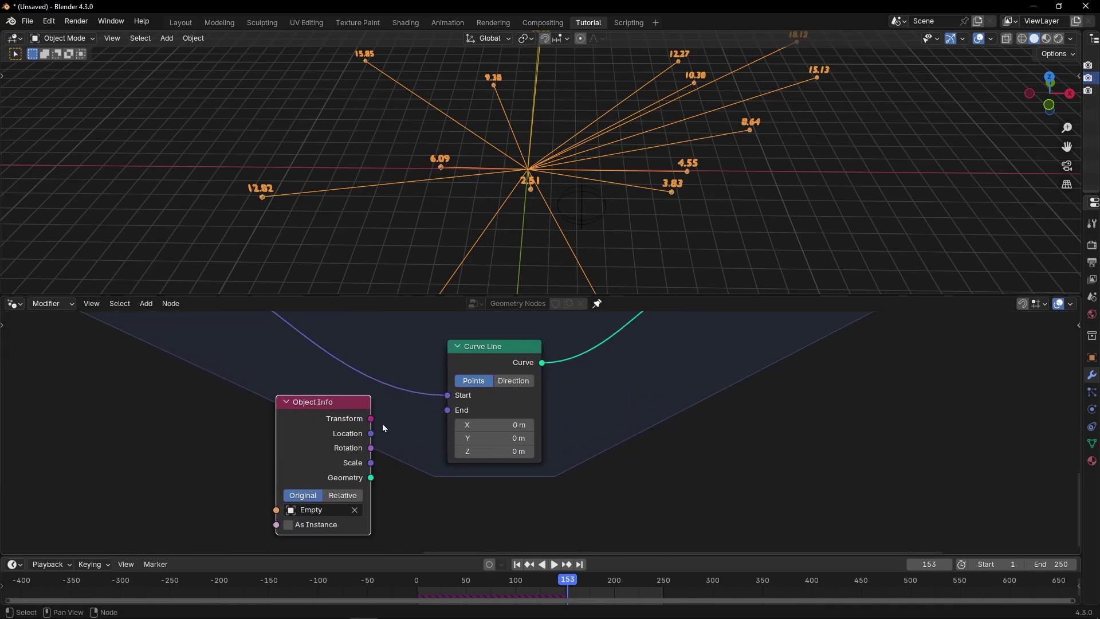
left_click_drag(442, 417, 448, 422)
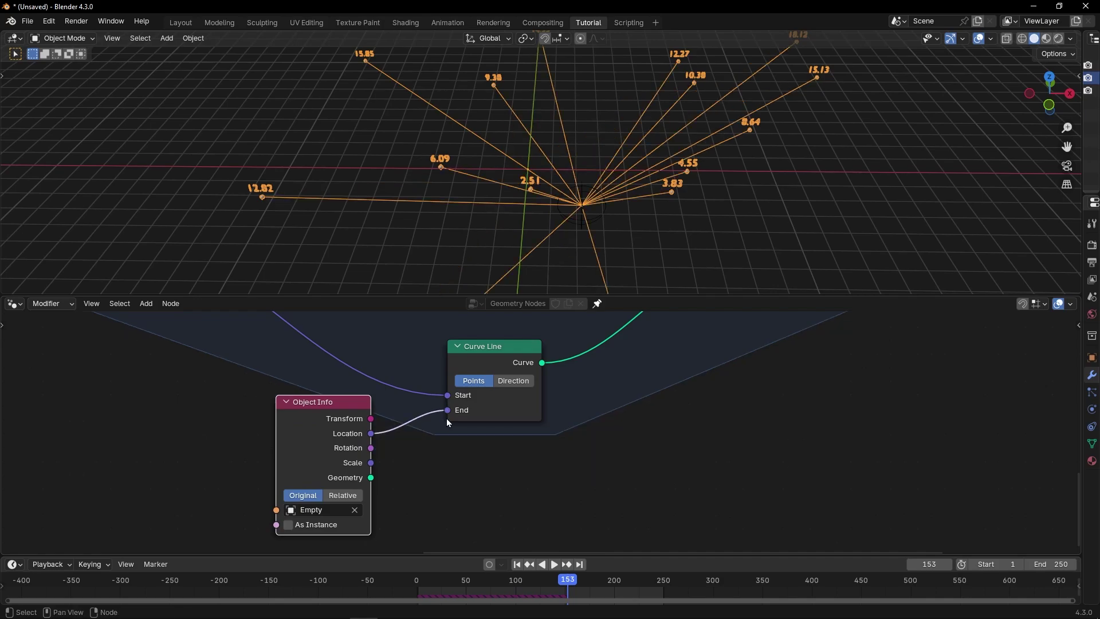
left_click(597, 219)
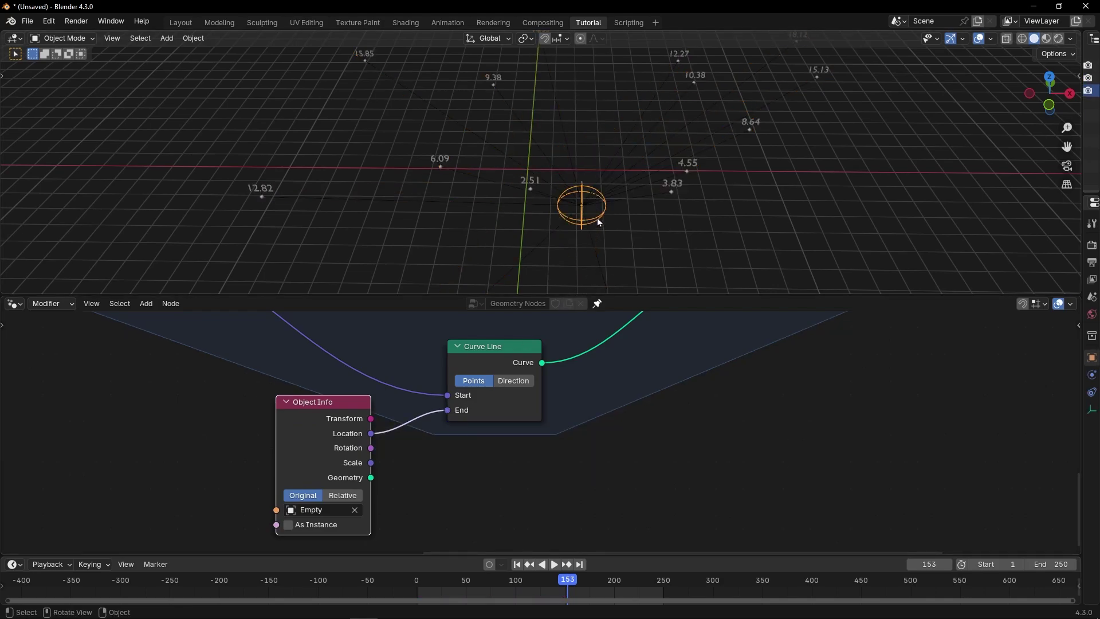
key("a")
left_click(630, 178)
Step: Move the zone's output, both Join Geometry nodes and Group Output farther from Transform Geometry and Curve Line to make room
scroll(711, 384, "down", 5)
middle_click_drag(744, 384, 348, 504)
middle_click_drag(480, 435, 482, 461)
left_click_drag(406, 341, 669, 465)
left_click_drag(452, 405, 699, 419)
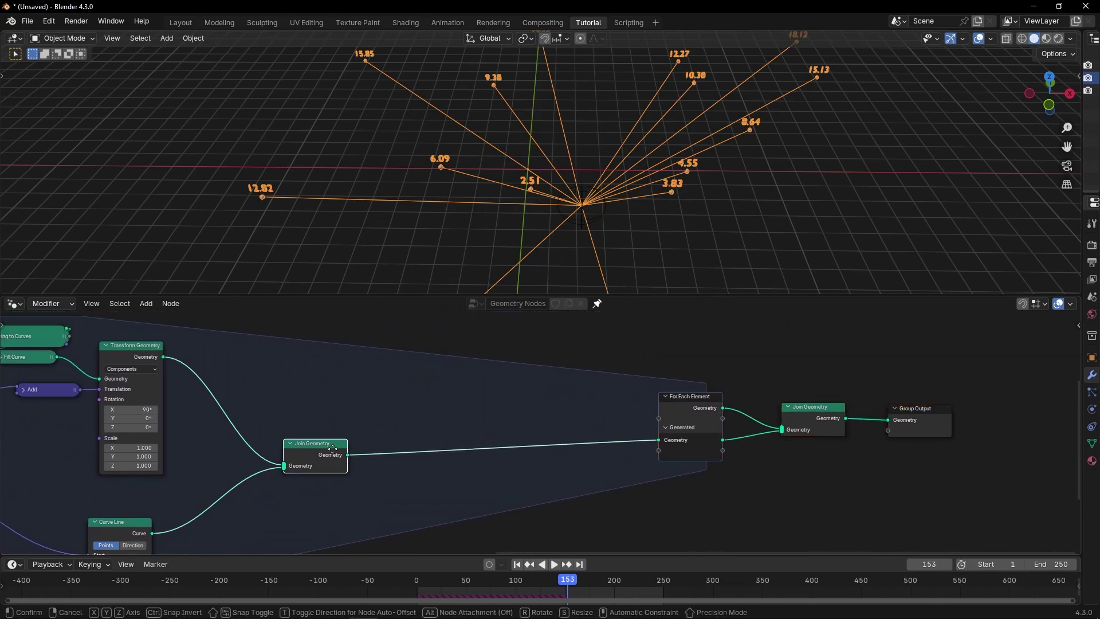
left_click_drag(331, 458, 497, 457)
middle_click_drag(338, 441, 467, 430)
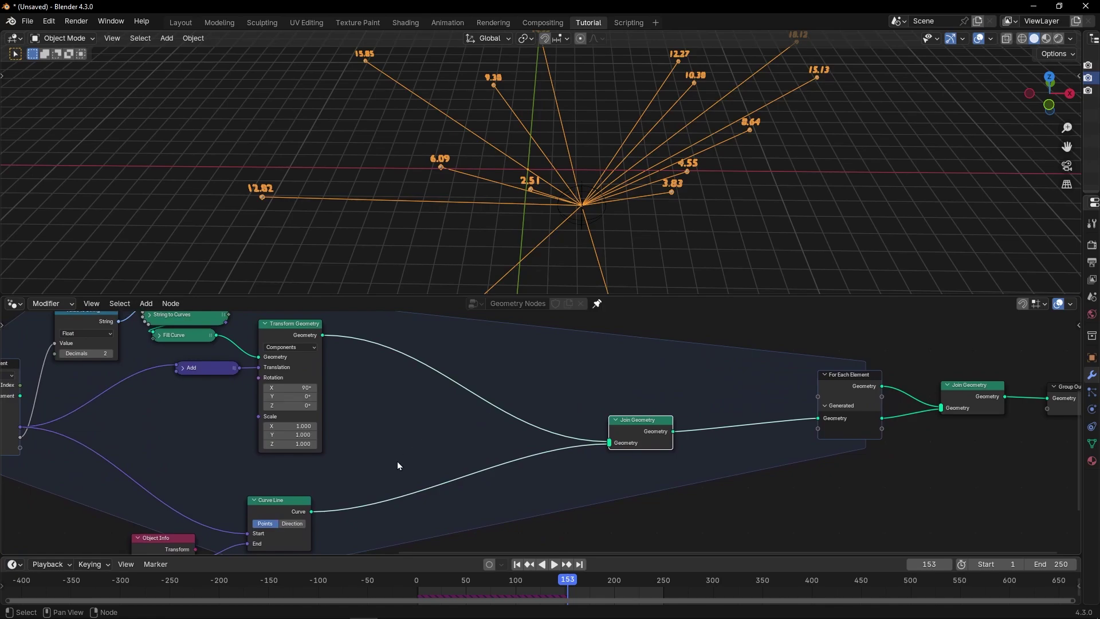
Step: Add a Curve to Mesh node between the Curve Line and the Join Geometry node inside the zone
middle_click_drag(398, 465, 440, 387)
key("shift+a")
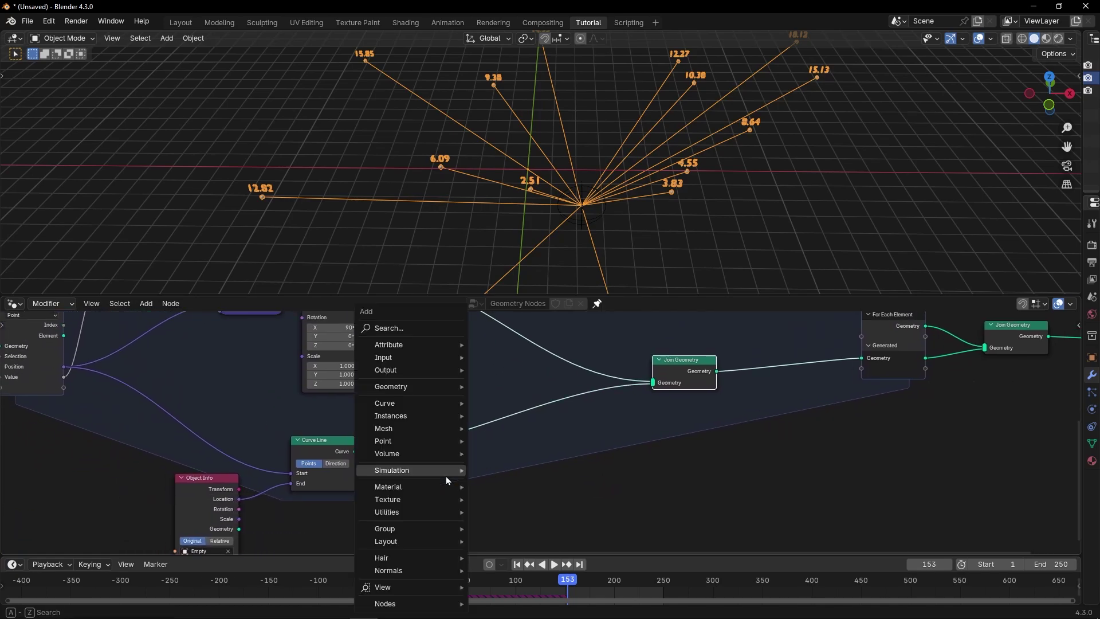
type("curve to")
key("Return")
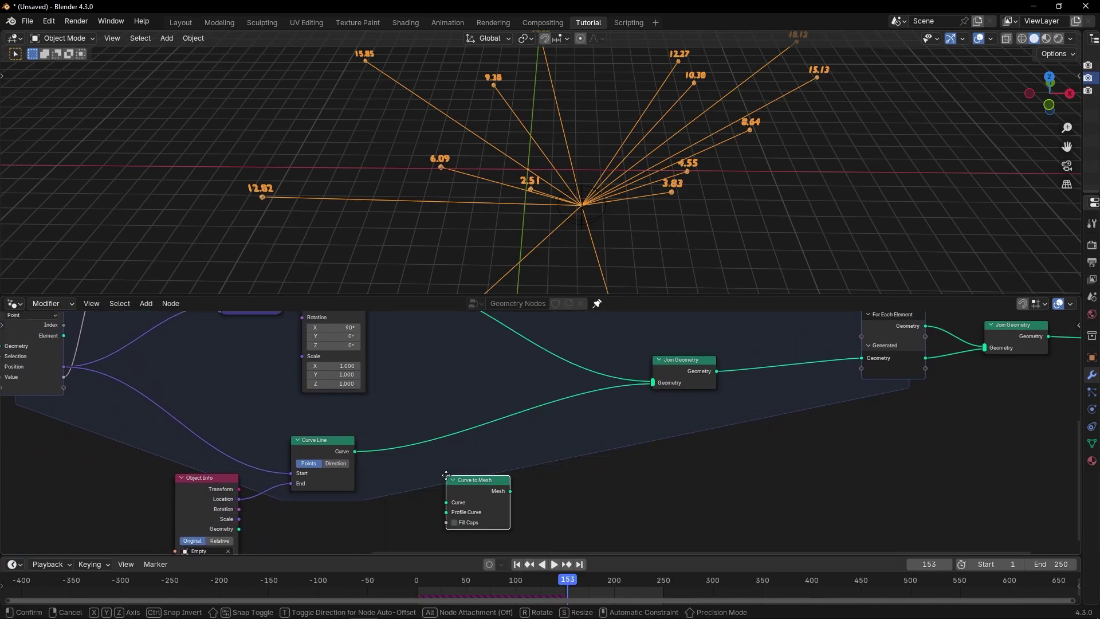
left_click(494, 402)
scroll(507, 437, "up", 2)
middle_click_drag(507, 437, 494, 385)
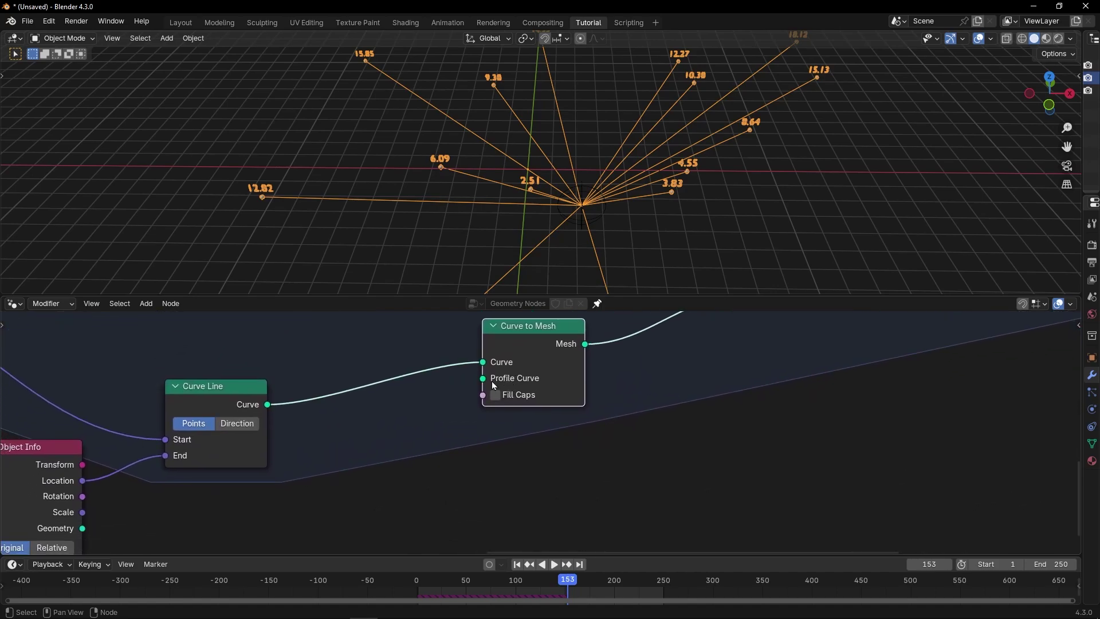
Step: Feed a Curve Circle into Curve to Mesh's Profile Curve and set its radius to 0.01 m
left_click_drag(488, 380, 442, 431)
type("circ")
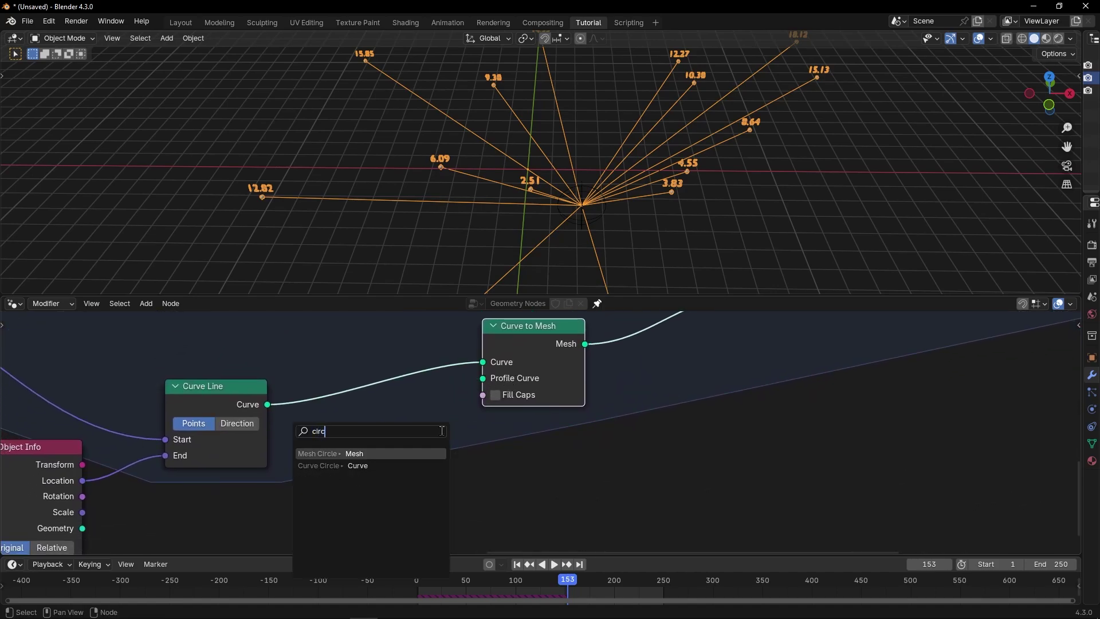
left_click(358, 465)
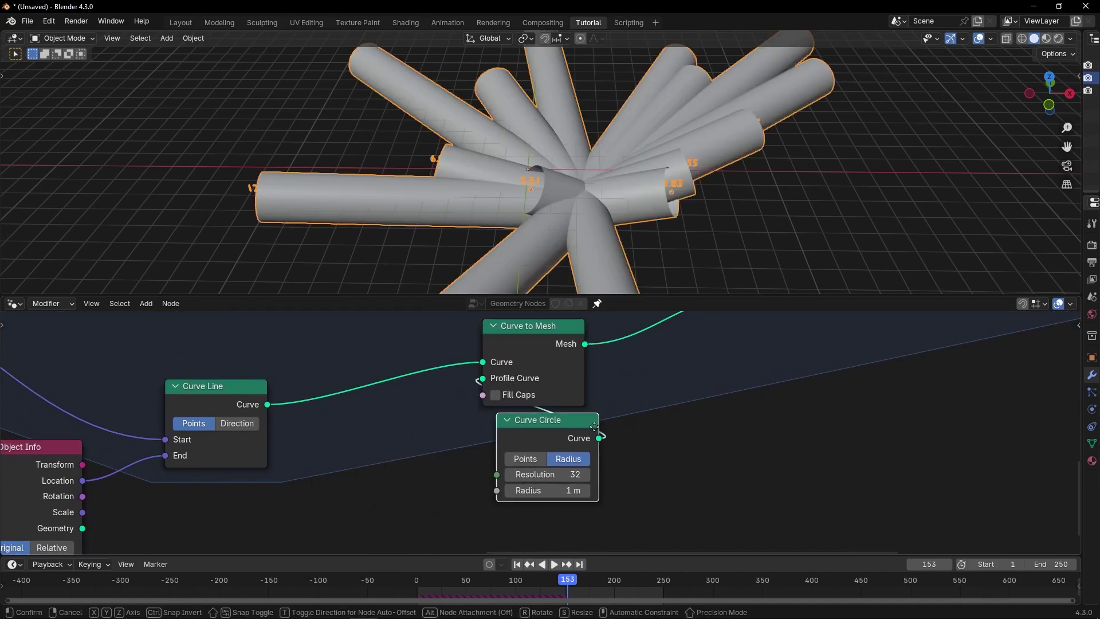
left_click(590, 434)
scroll(590, 434, "up", 3)
left_click(540, 489)
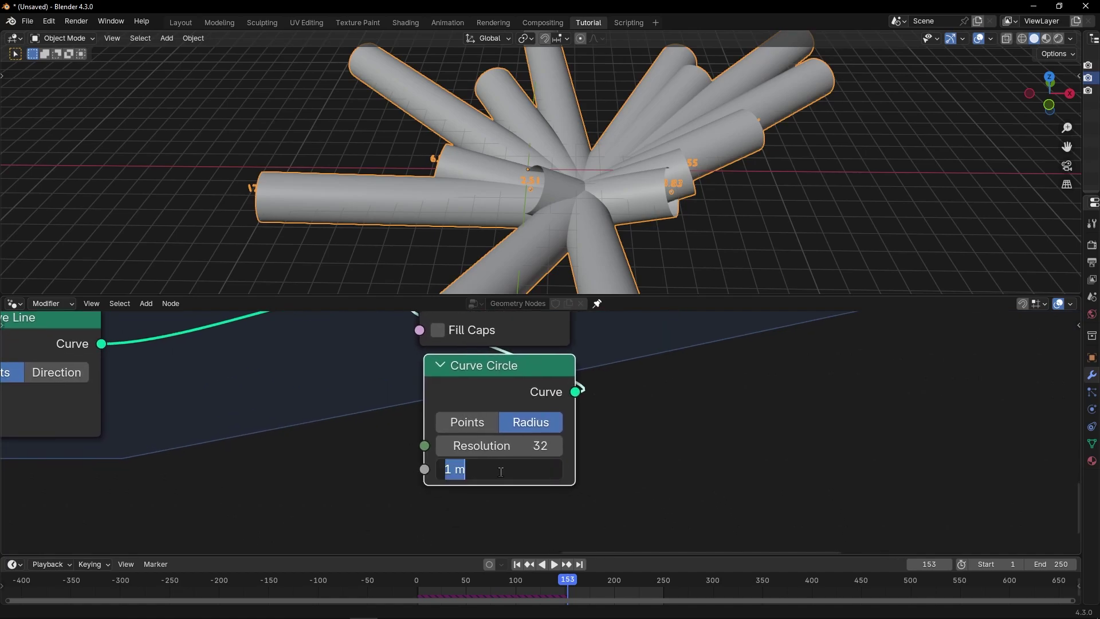
type("0.01")
key("Return")
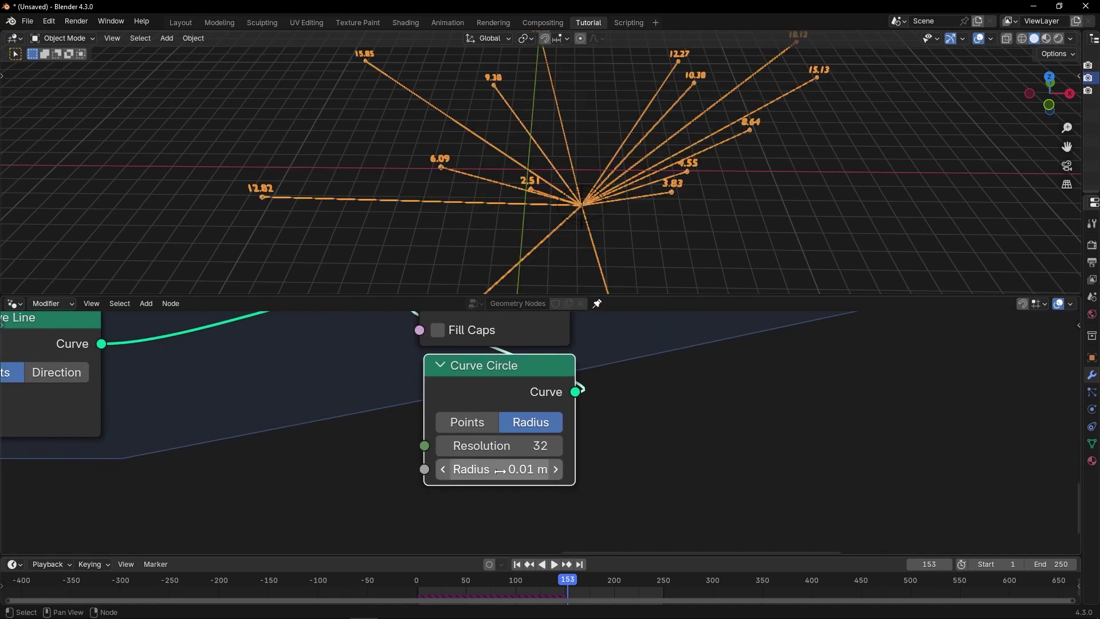
Step: Select the sphere empty and move it along the negative X direction, across the green Y axis line
left_click(425, 243)
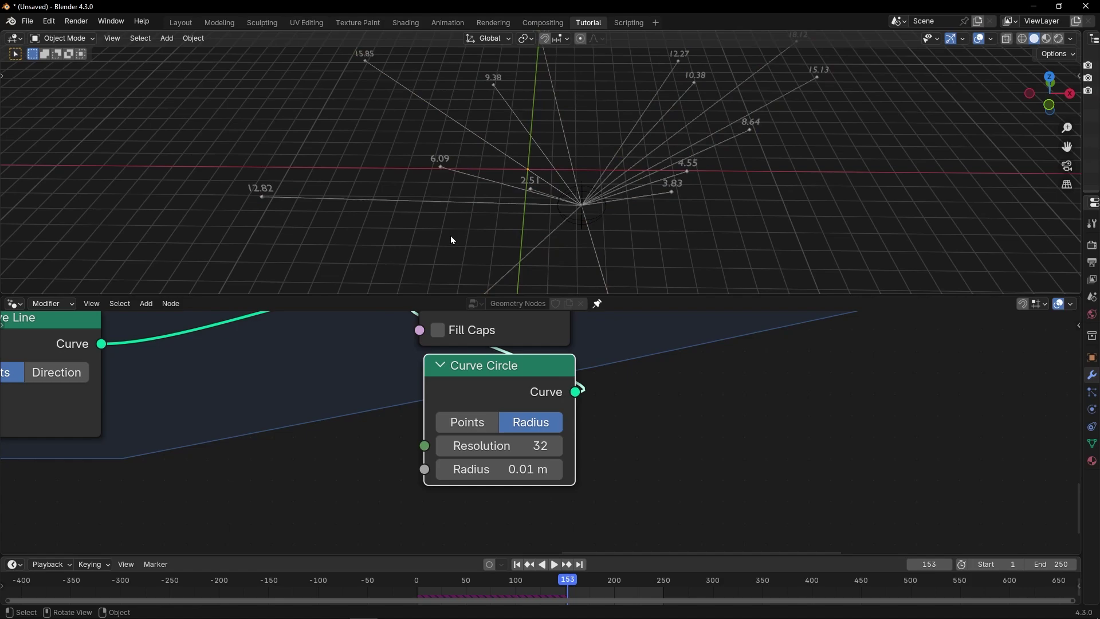
scroll(544, 419, "down", 3)
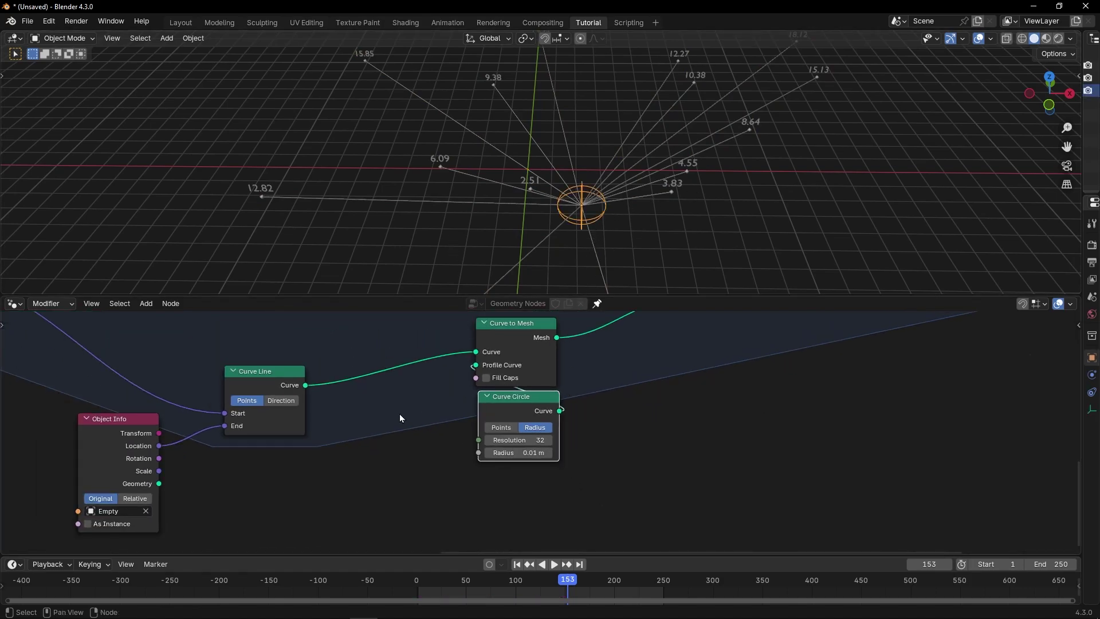
scroll(400, 419, "down", 2)
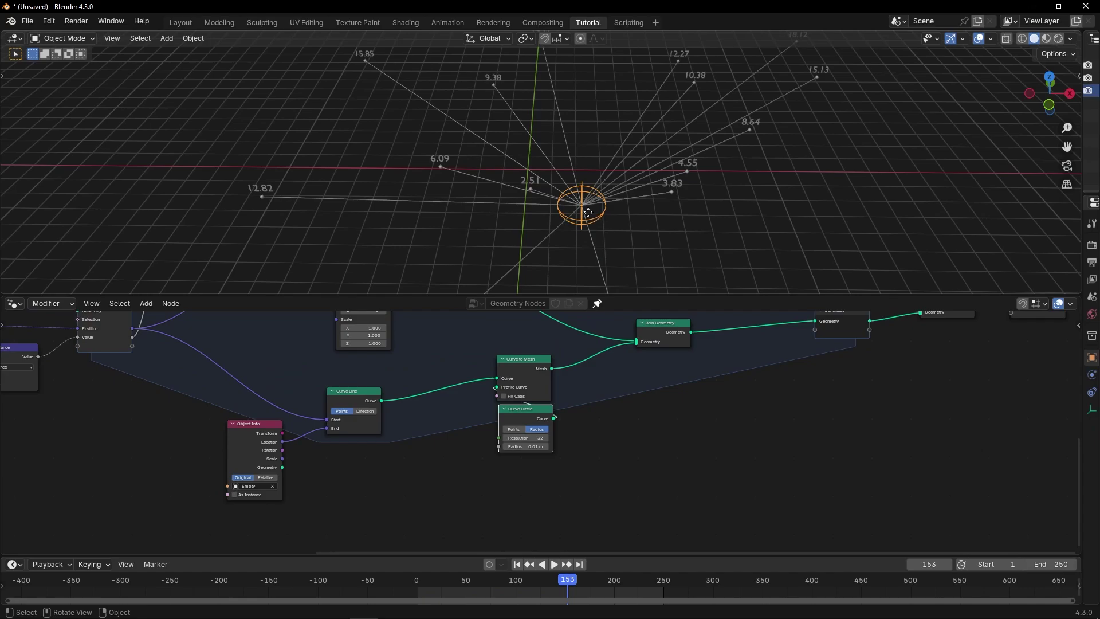
key("g")
left_click(494, 210)
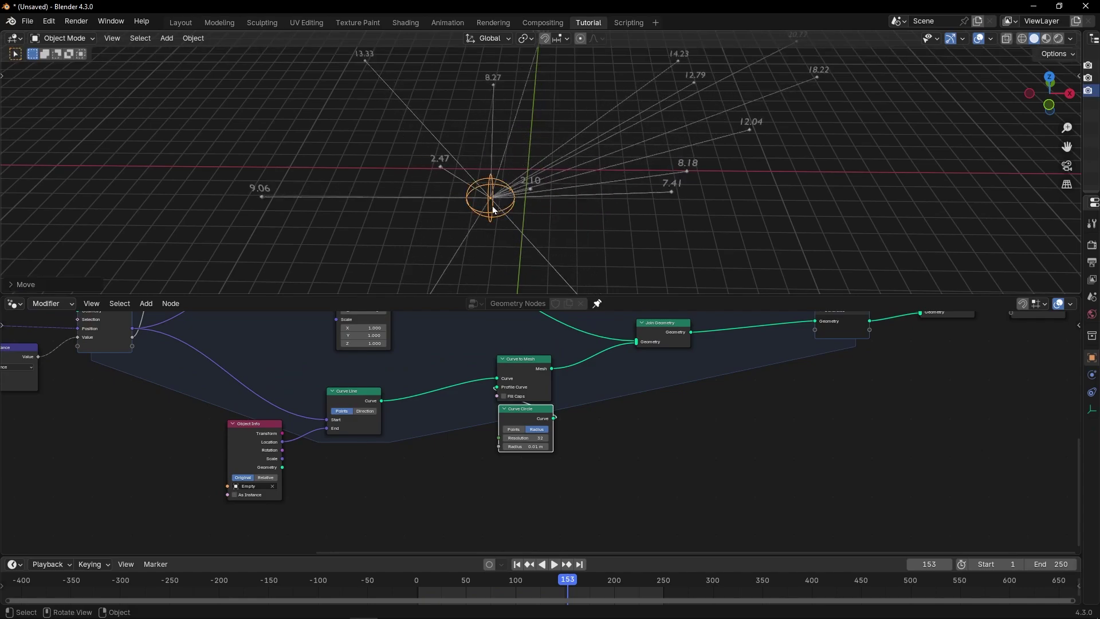
Step: Insert a Set Material node between the final Join Geometry and Group Output, moving Group Output aside to make room
scroll(493, 209, "down", 2)
scroll(524, 195, "up", 2)
scroll(620, 431, "down", 2)
middle_click_drag(620, 430, 369, 472)
key("shift+a")
type("mat")
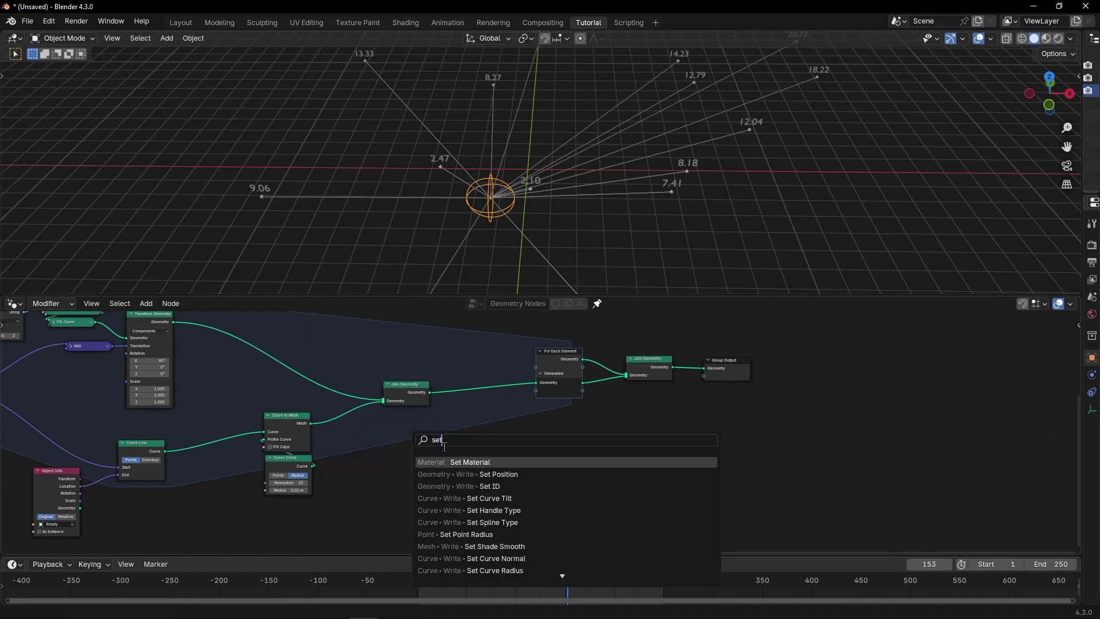
key("Return")
left_click(677, 346)
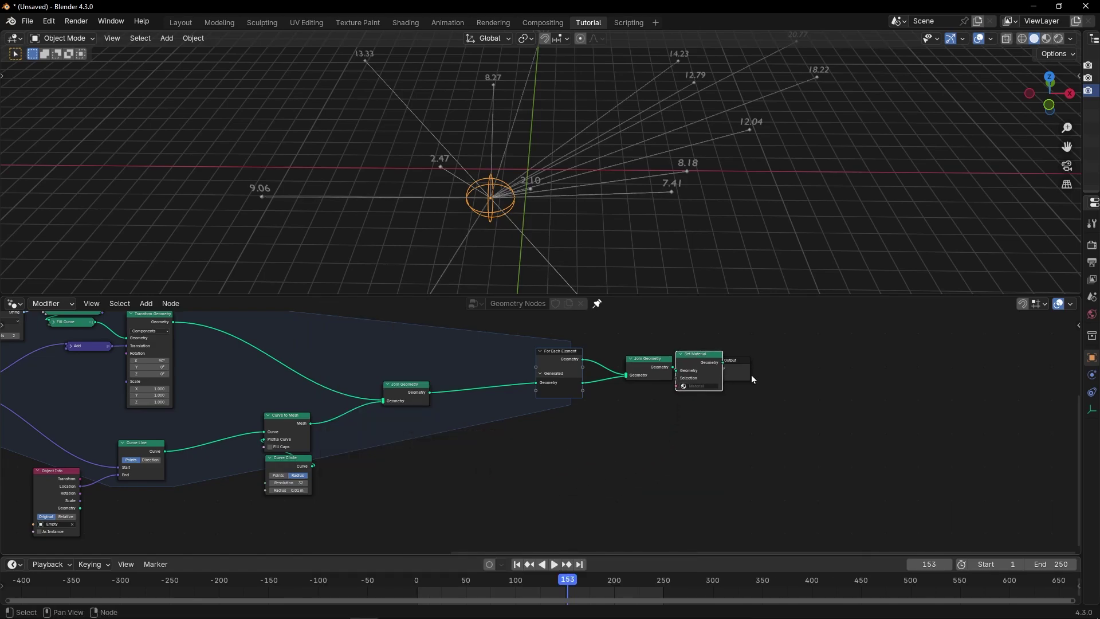
left_click_drag(706, 362, 740, 362)
Step: Choose Material in the Set Material node and switch the viewport to Material Preview shading
scroll(782, 401, "up", 10)
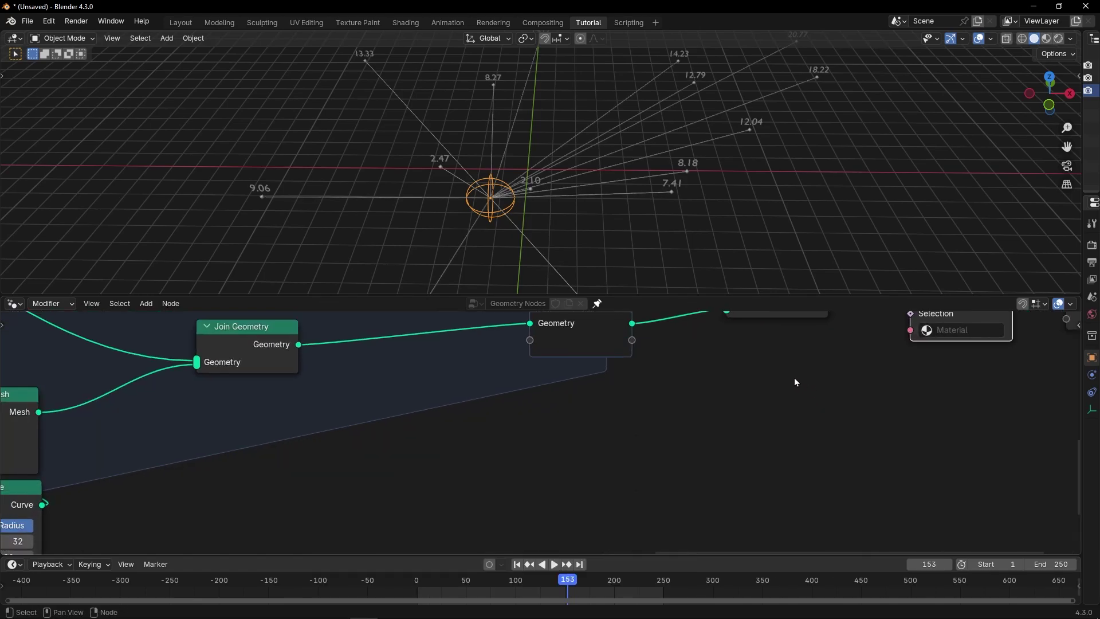
middle_click_drag(795, 377, 294, 455)
left_click(449, 408)
left_click(418, 442)
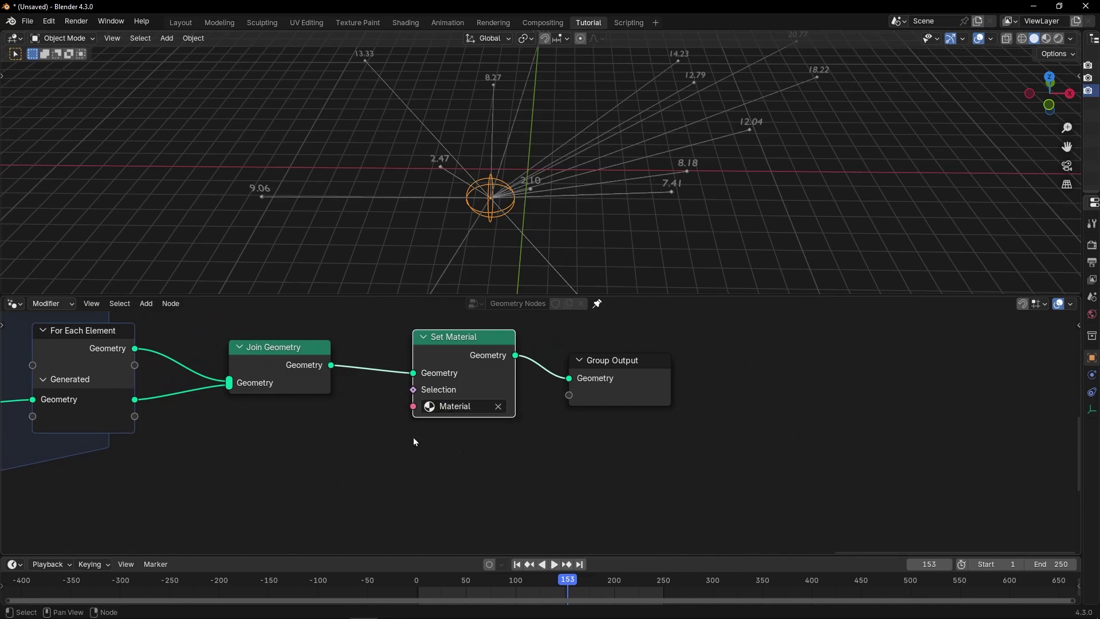
left_click(1045, 40)
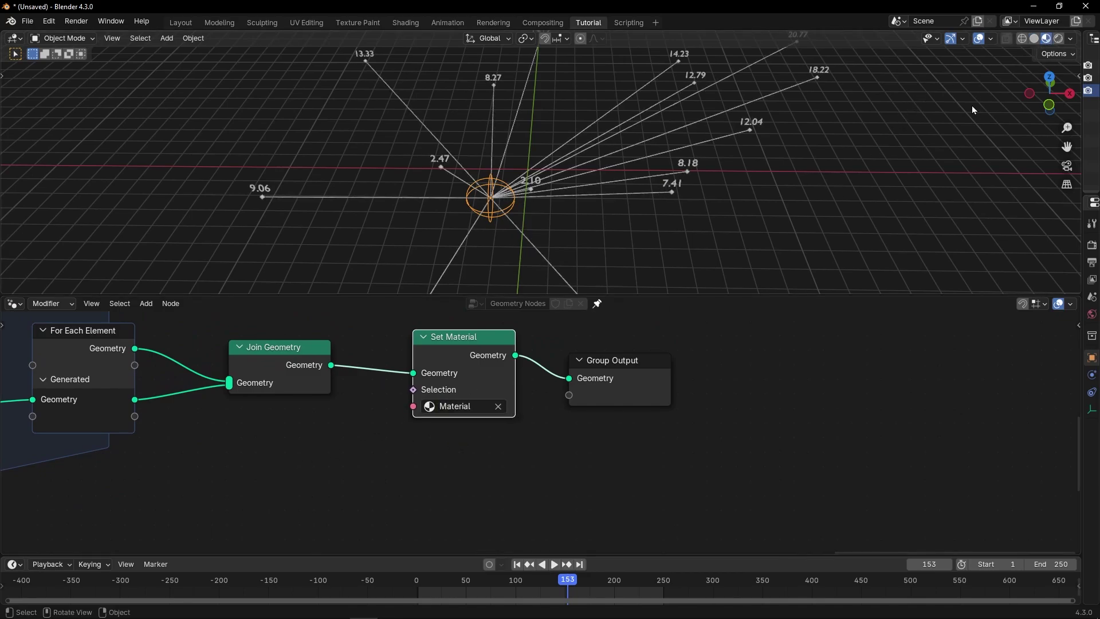
middle_click_drag(274, 408, 462, 409)
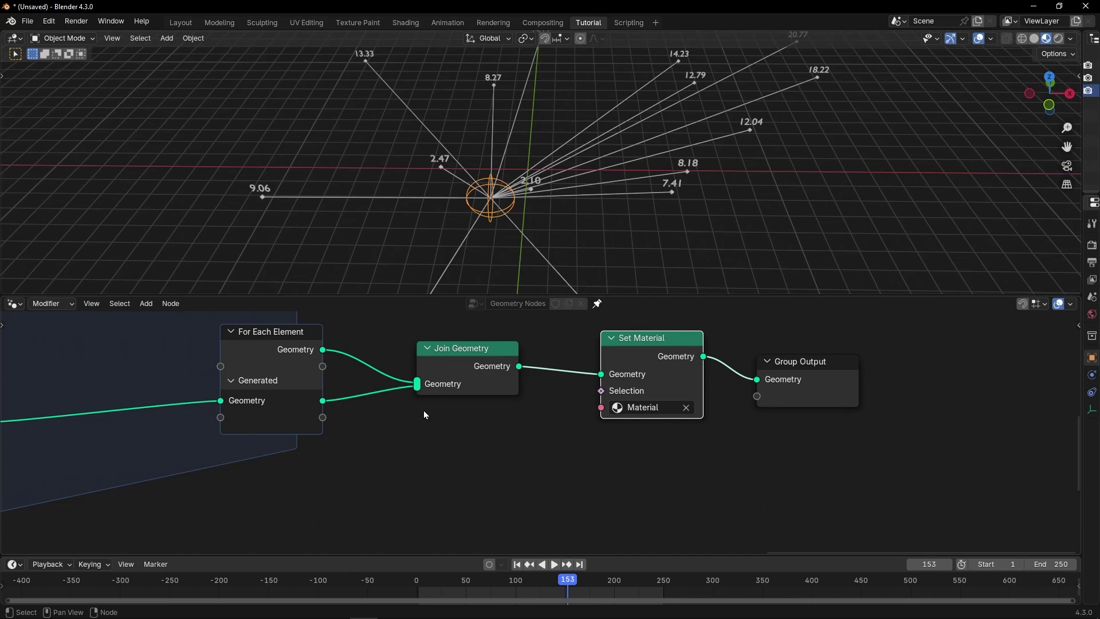
scroll(488, 253, "up", 3)
middle_click_drag(488, 253, 516, 206)
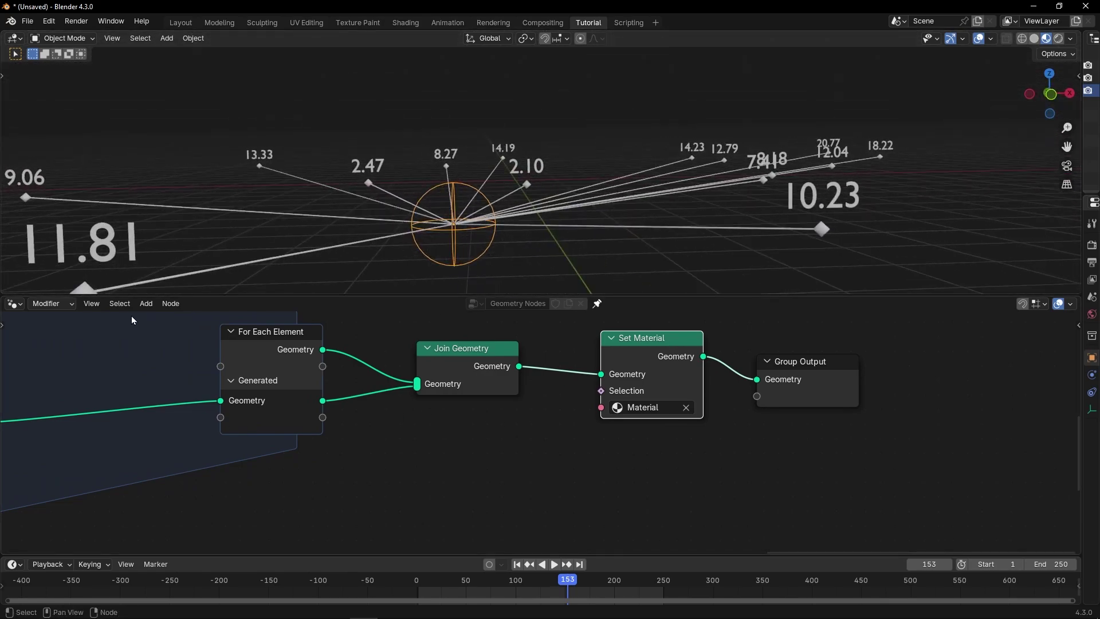
Step: Open the simulation object's material in the Shader Editor and set the Principled BSDF's emission strength to 8
left_click(14, 303)
left_click(51, 419)
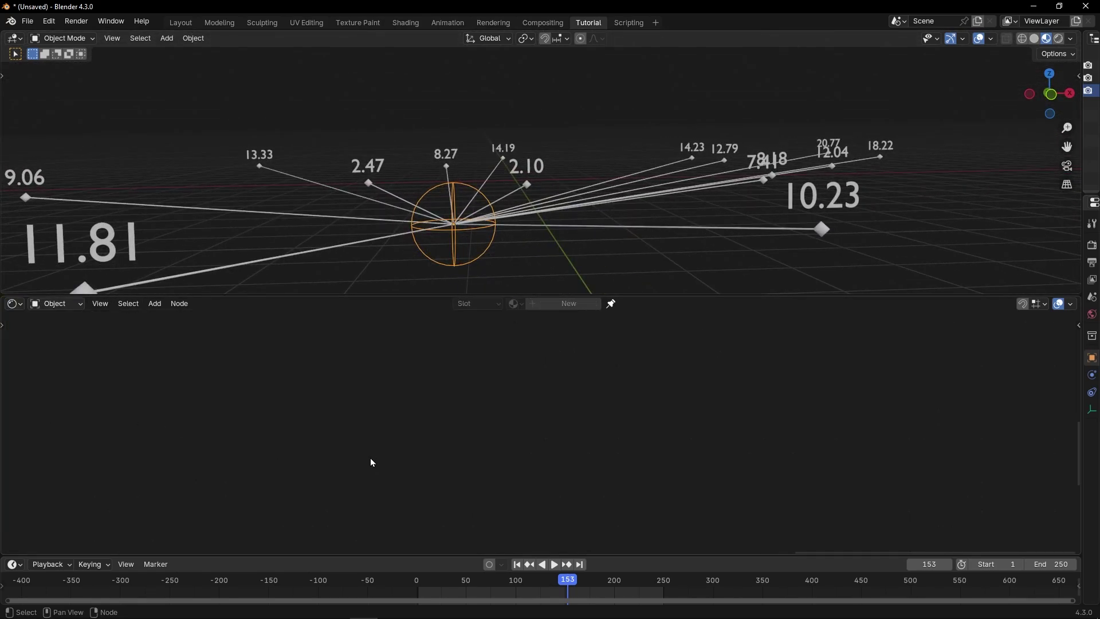
left_click(527, 217)
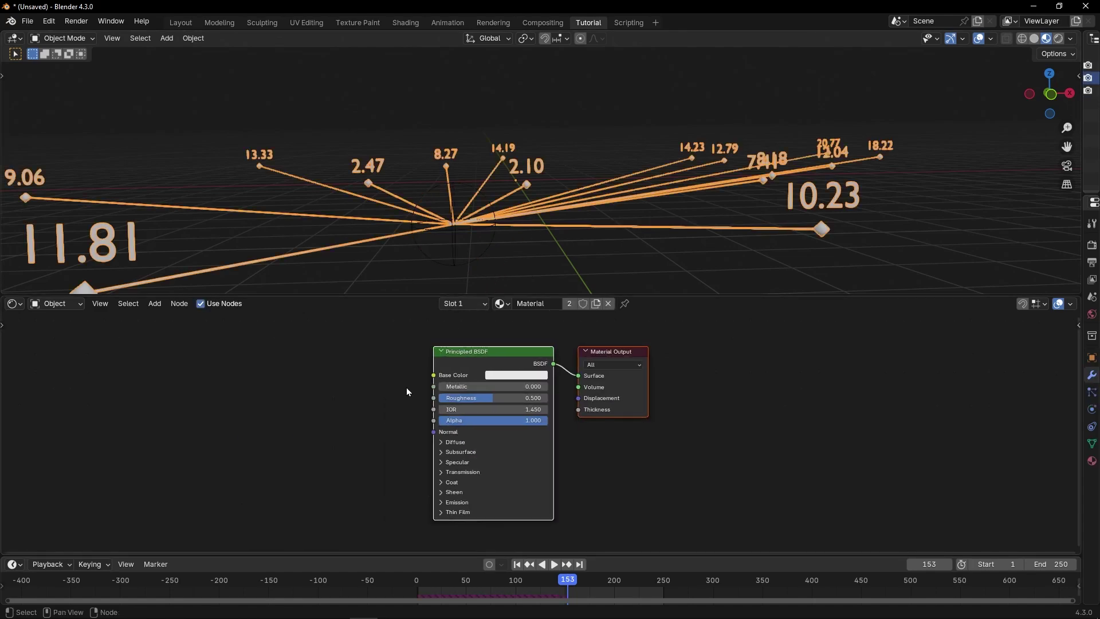
scroll(406, 387, "up", 5)
left_click(360, 476)
middle_click_drag(422, 457, 432, 422)
left_click_drag(422, 479, 475, 478)
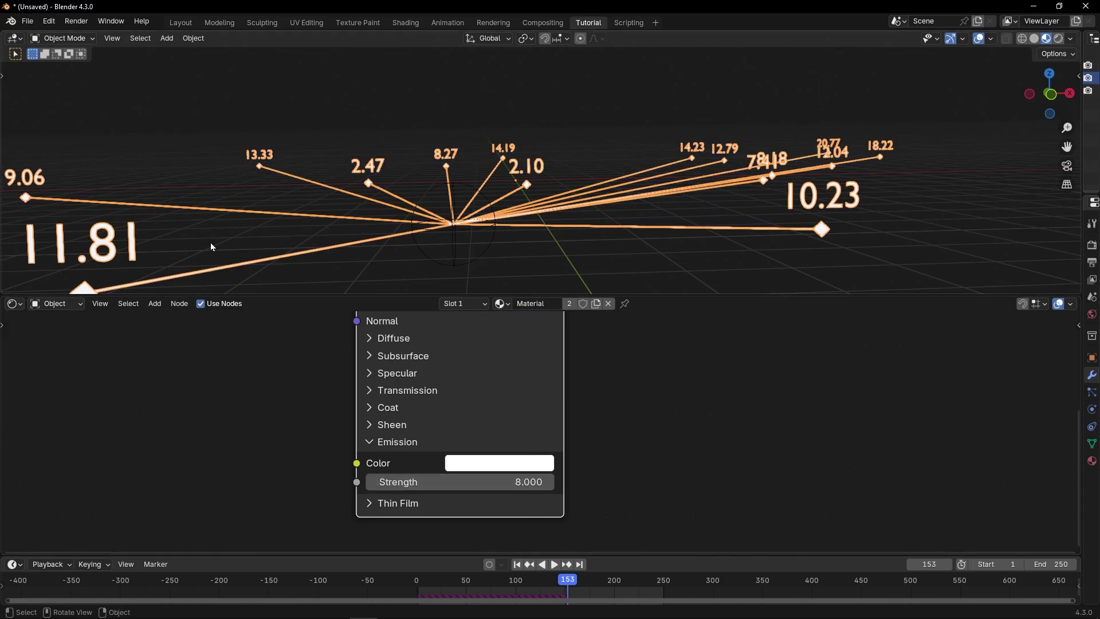
left_click(253, 229)
middle_click_drag(253, 229, 287, 246)
Step: Switch the node area back to the Geometry Node Editor, showing the zone and its output nodes
left_click(14, 303)
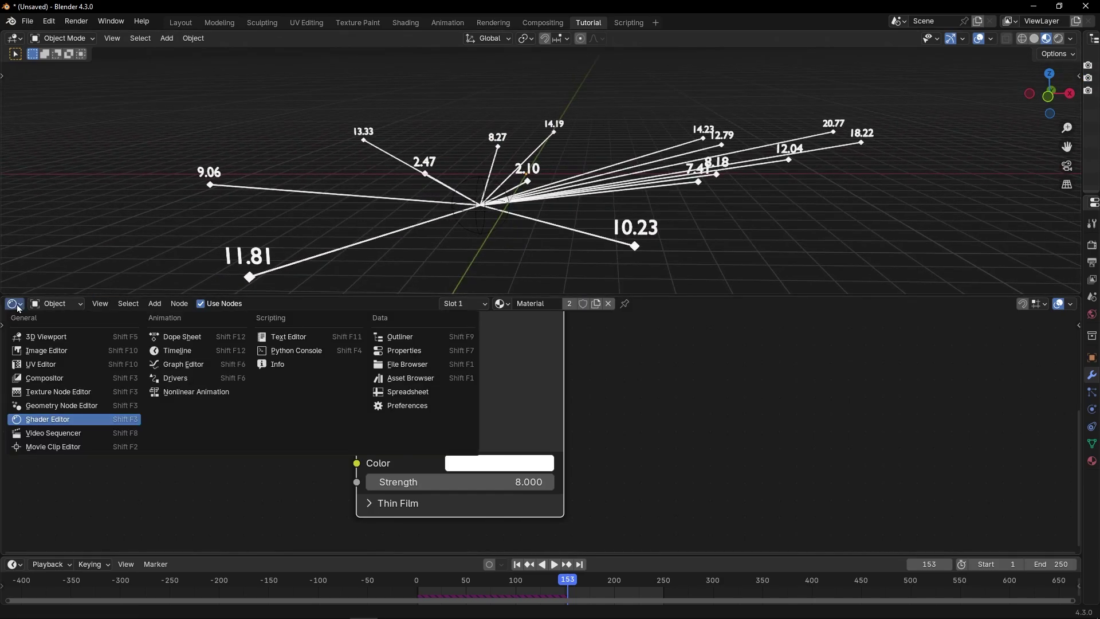
left_click(57, 405)
scroll(509, 402, "down", 6)
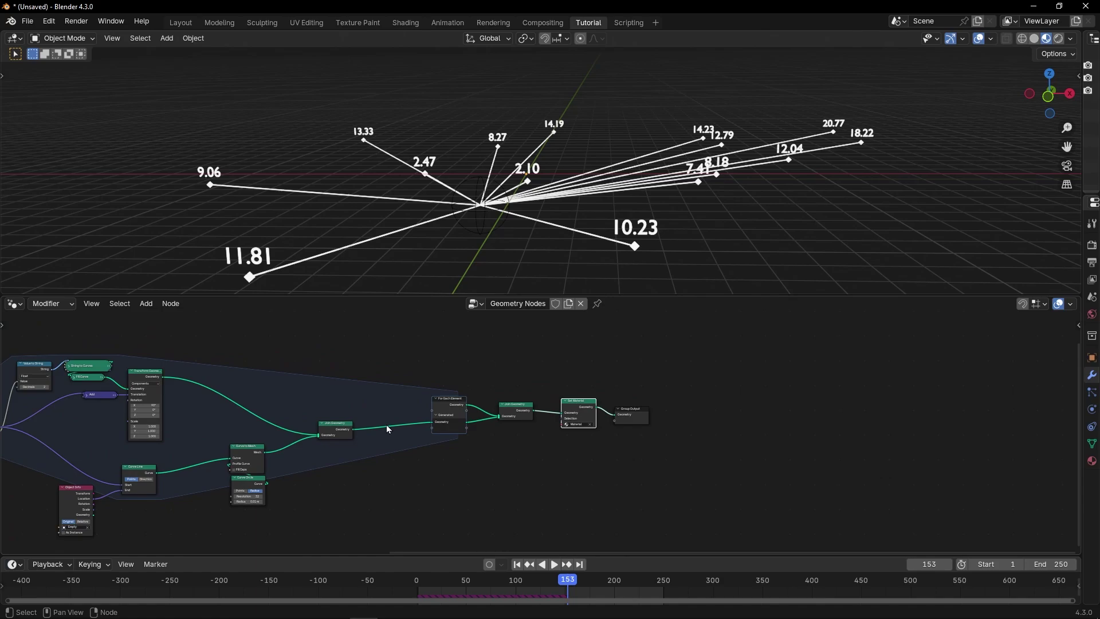
Step: Move the sphere empty farther along negative X and above the grid, and reselect the simulation object
mouse_move(501, 239)
middle_mouse_down()
mouse_move(479, 236)
mouse_move(494, 225)
mouse_move(498, 238)
mouse_move(487, 235)
mouse_move(491, 222)
middle_mouse_up()
left_click(494, 223)
key("g")
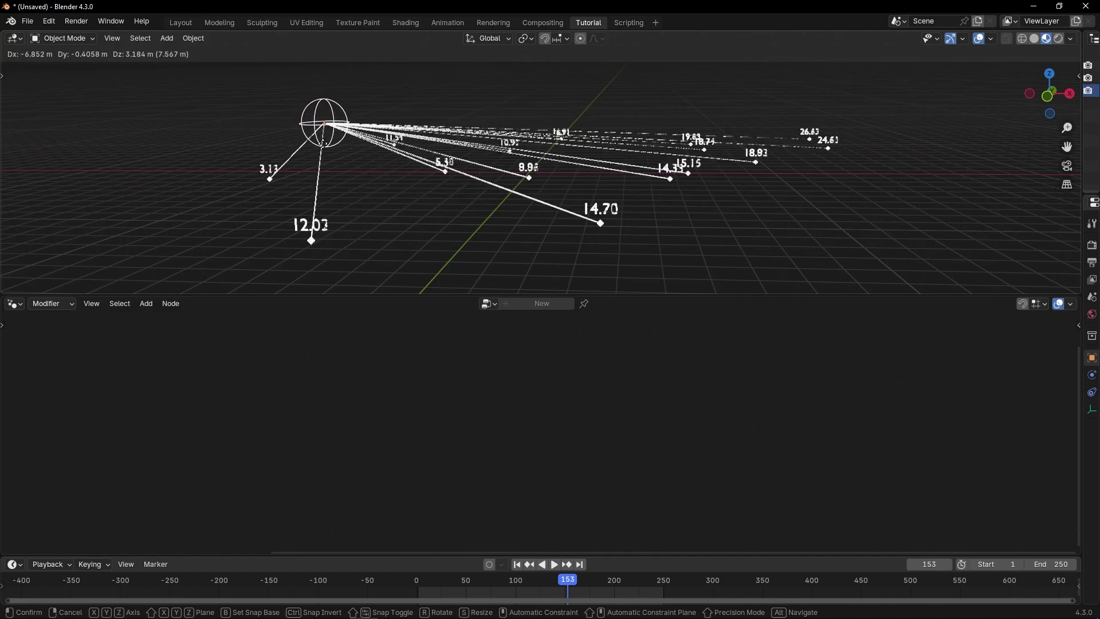
left_click(342, 193)
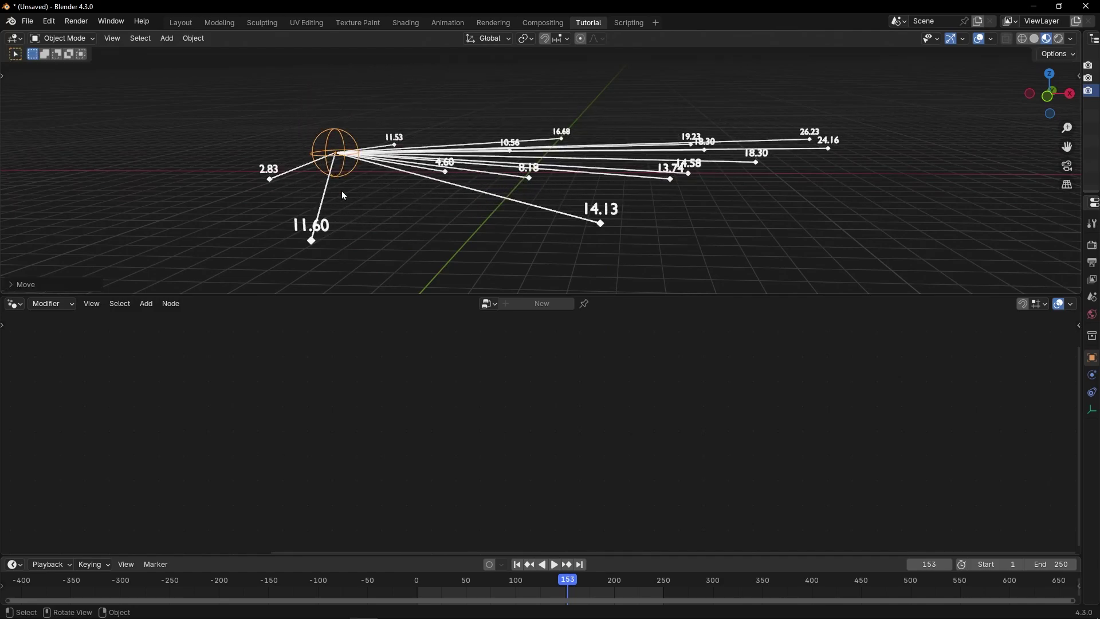
left_click(528, 187)
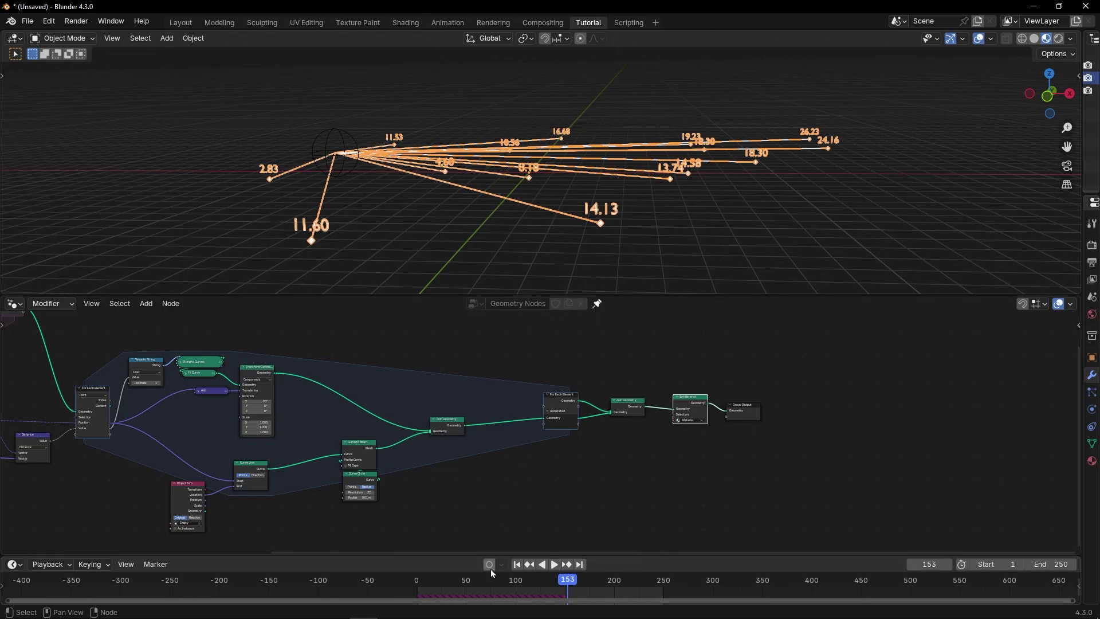
Step: Replay the simulation from the first frame and pause at frame 72 to examine the distance labels and lines
left_click(516, 564)
mouse_move(395, 223)
middle_mouse_down()
mouse_move(411, 254)
mouse_move(397, 215)
middle_mouse_up()
key("space")
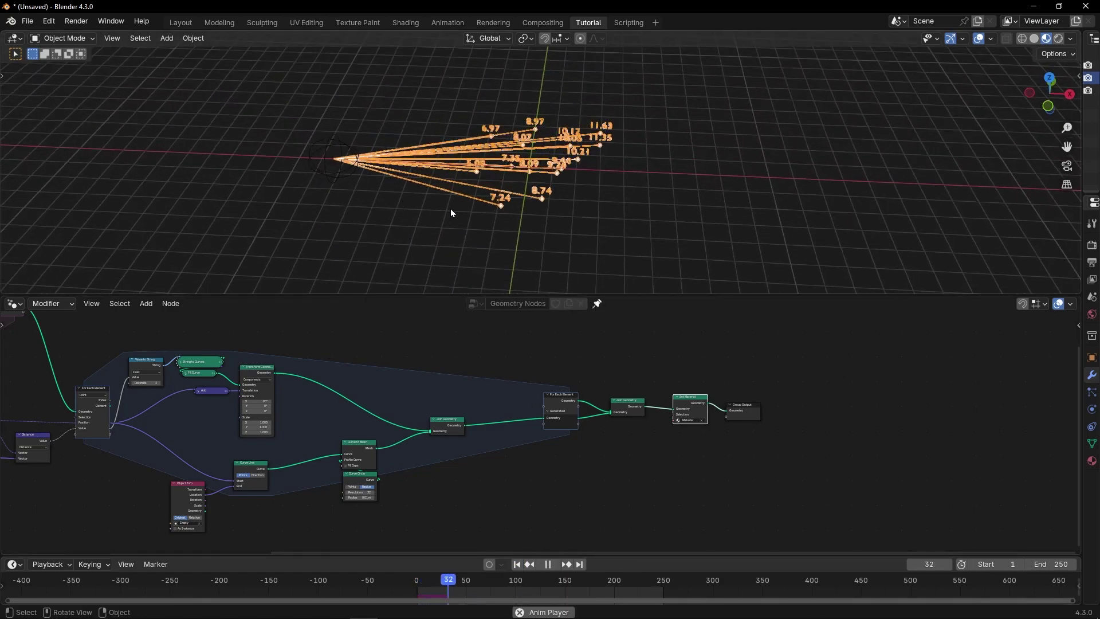
left_click(369, 213)
scroll(369, 207, "up", 3)
key("space")
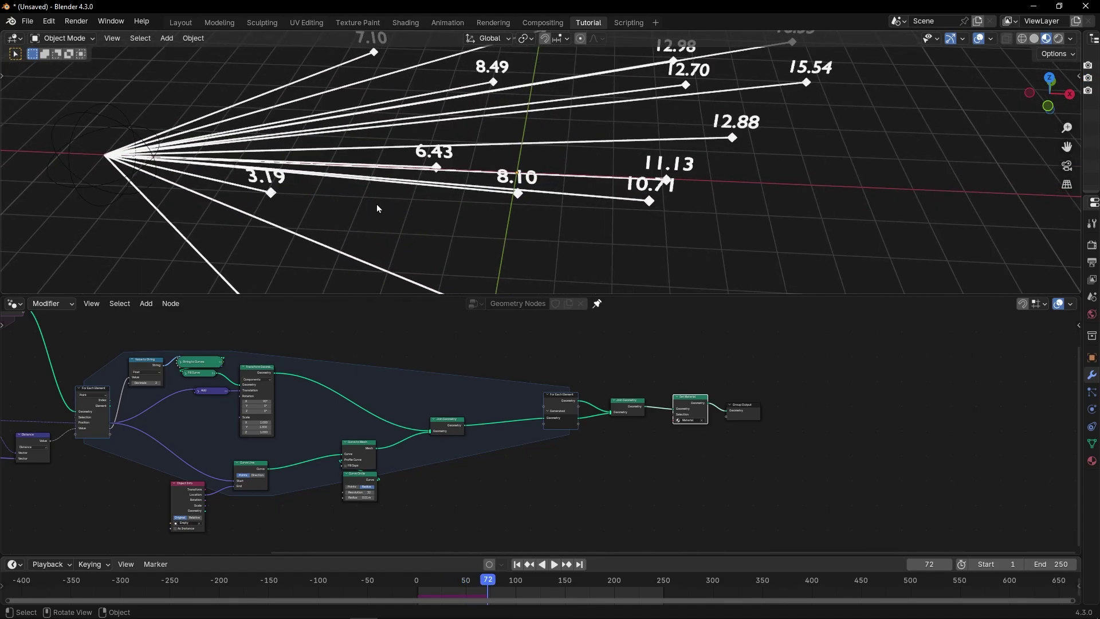
Step: Move the sphere empty back among the points and resume playback up to frame 151
left_click_drag(116, 189, 517, 201)
middle_click_drag(515, 200, 427, 174)
key("space")
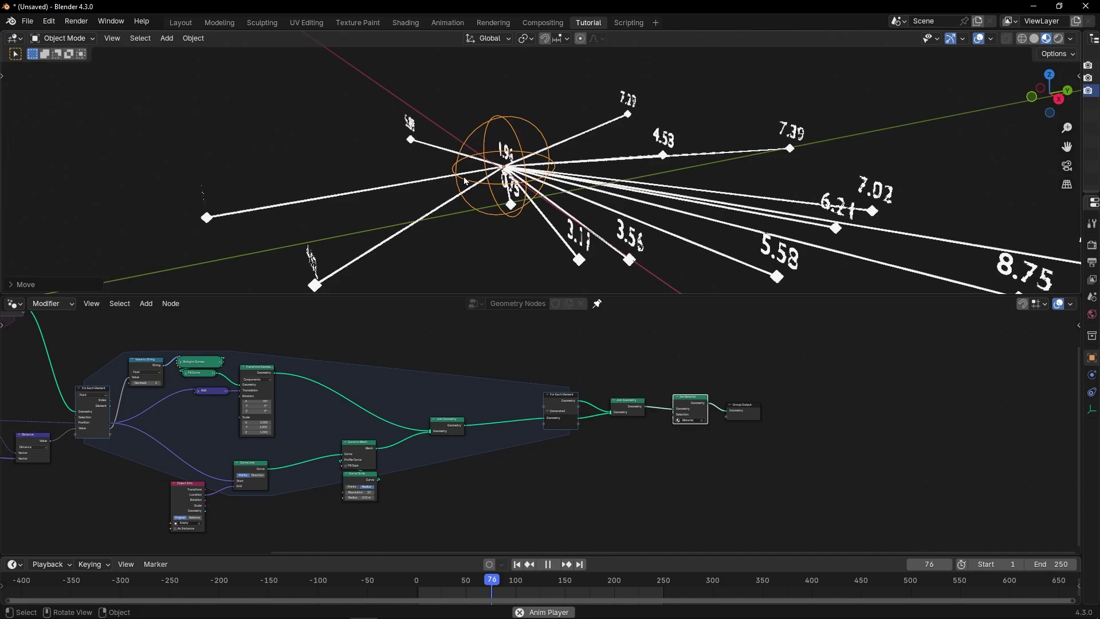
middle_click_drag(512, 198, 554, 201)
key("space")
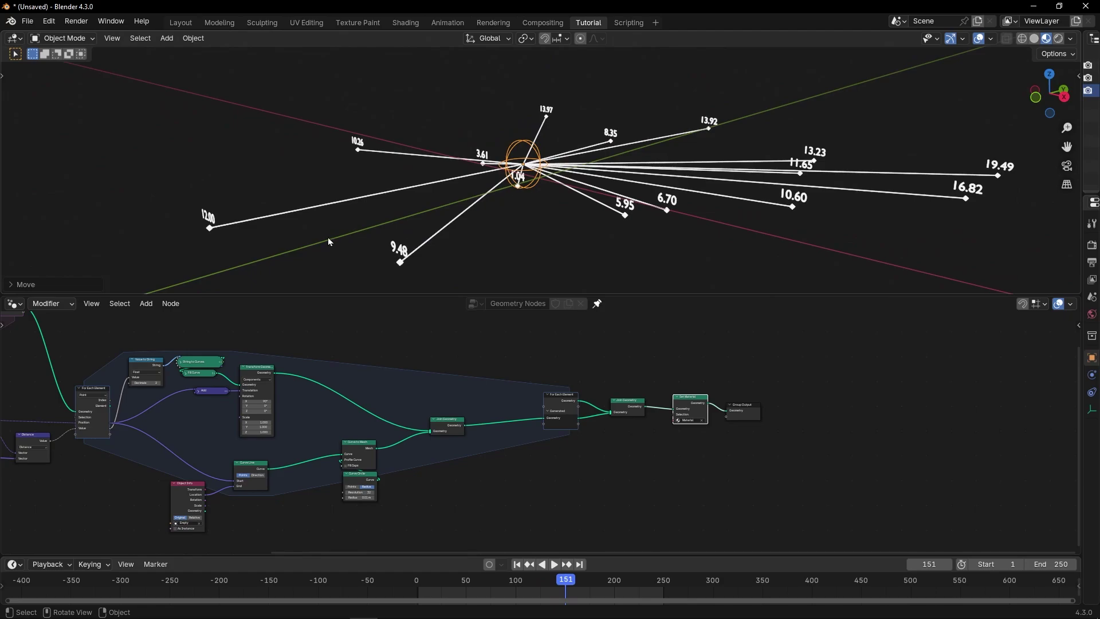
Step: Move the sphere empty away from the main cluster toward the outlying points, and shift it again from another view angle
key("g")
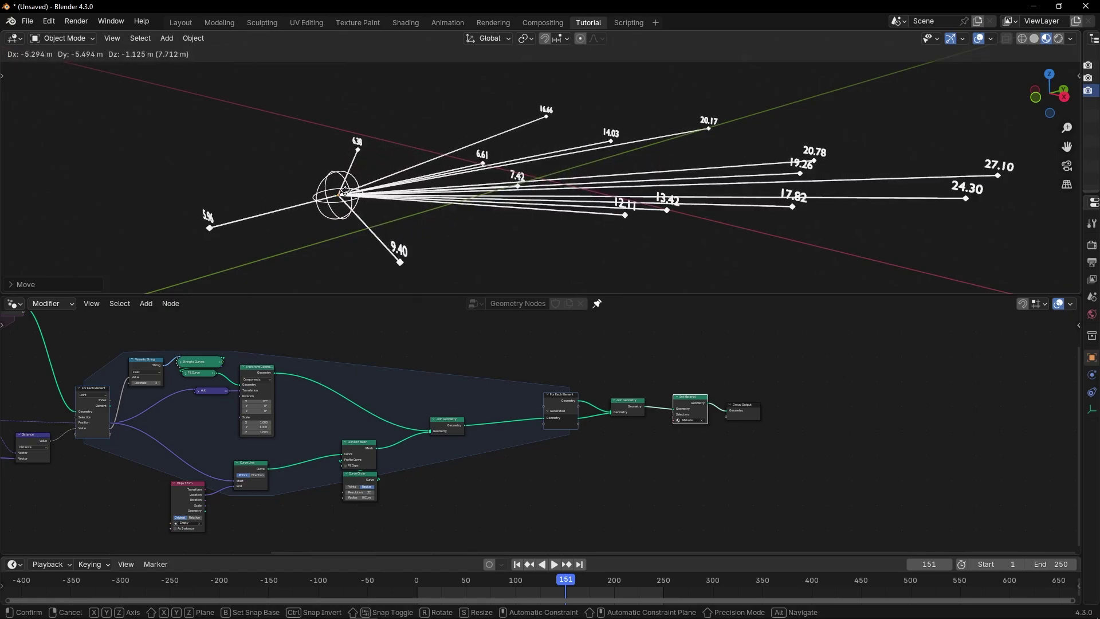
left_click(346, 192)
middle_click_drag(345, 198, 373, 214)
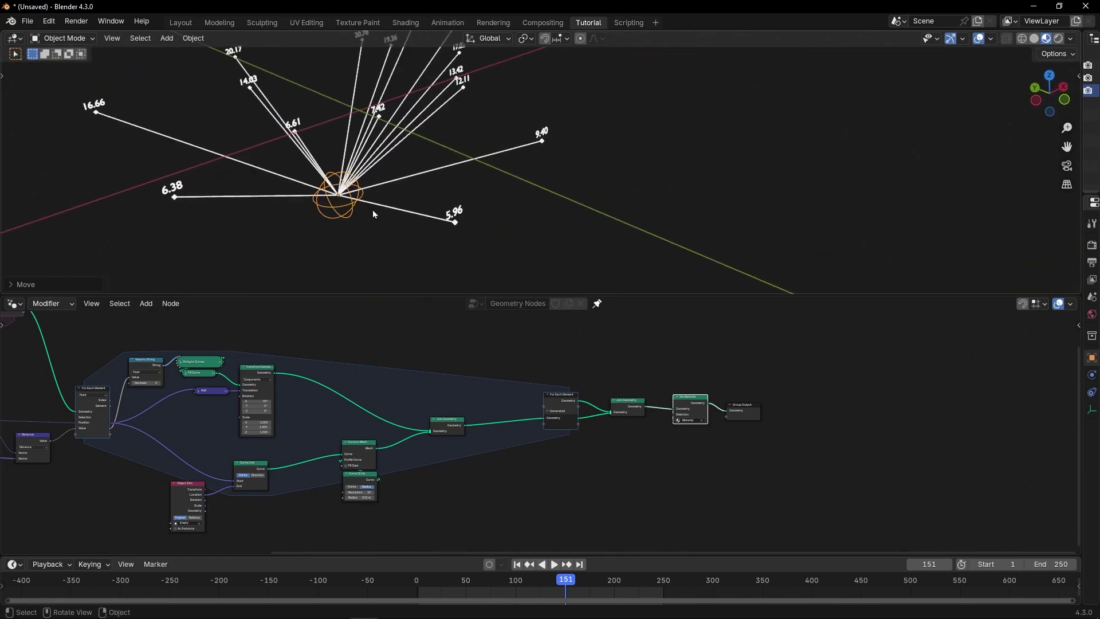
left_click_drag(330, 207, 445, 223)
middle_click_drag(445, 223, 344, 184)
Step: Move the sphere empty right beside one outlying point and inspect the distance labels around it
key("g")
left_click(381, 200)
key("g")
left_click(434, 196)
scroll(412, 197, "up", 5)
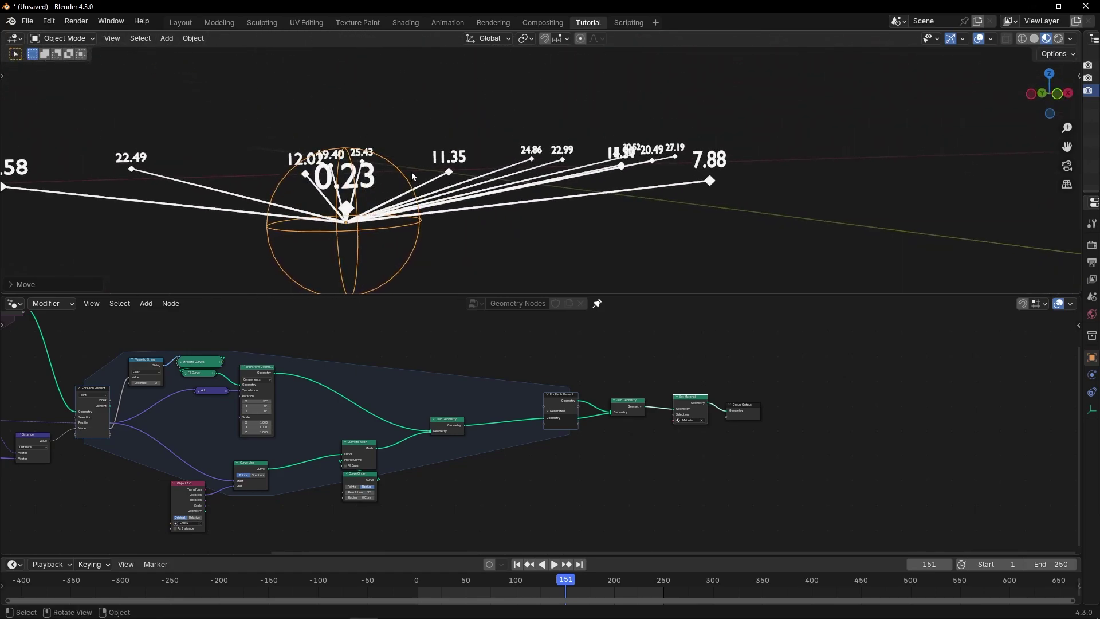
scroll(419, 183, "down", 3)
middle_click_drag(429, 187, 482, 178)
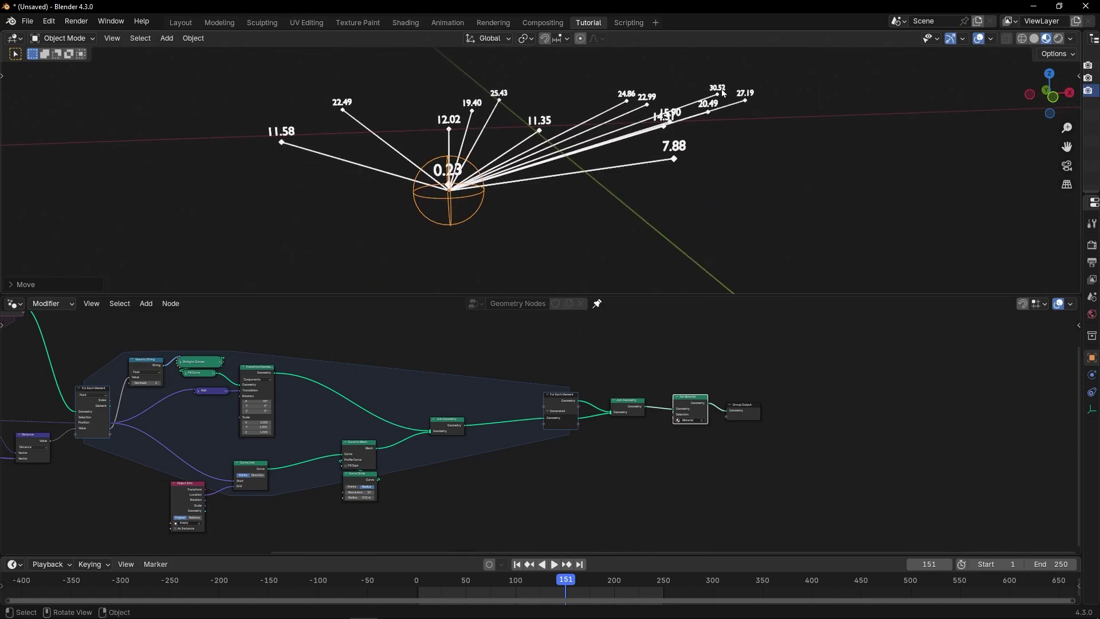
scroll(724, 94, "up", 3)
scroll(614, 147, "down", 4)
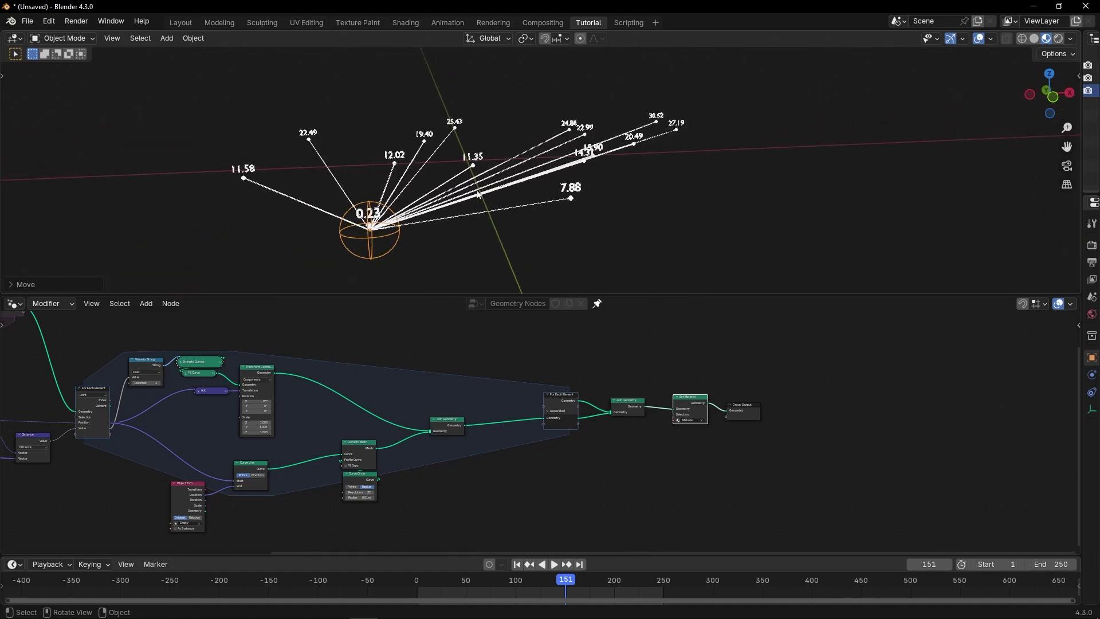
Step: Move the sphere empty back among the points and set its X, Y and Z location to 0 m
middle_click_drag(499, 194, 458, 199)
scroll(541, 176, "down", 2)
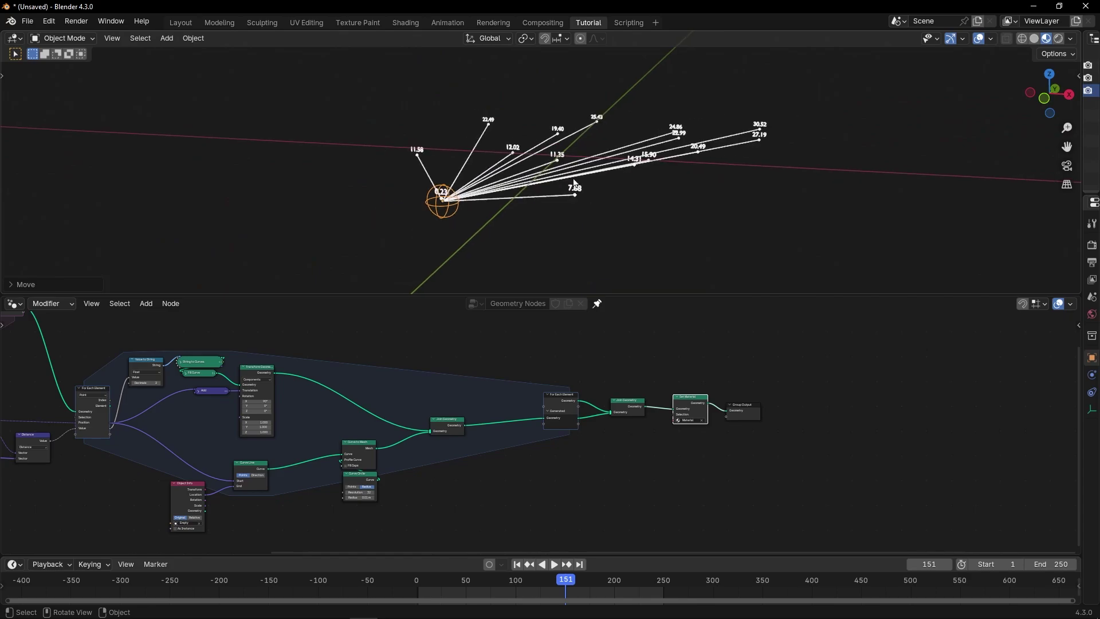
middle_click_drag(573, 176, 597, 191)
key("g")
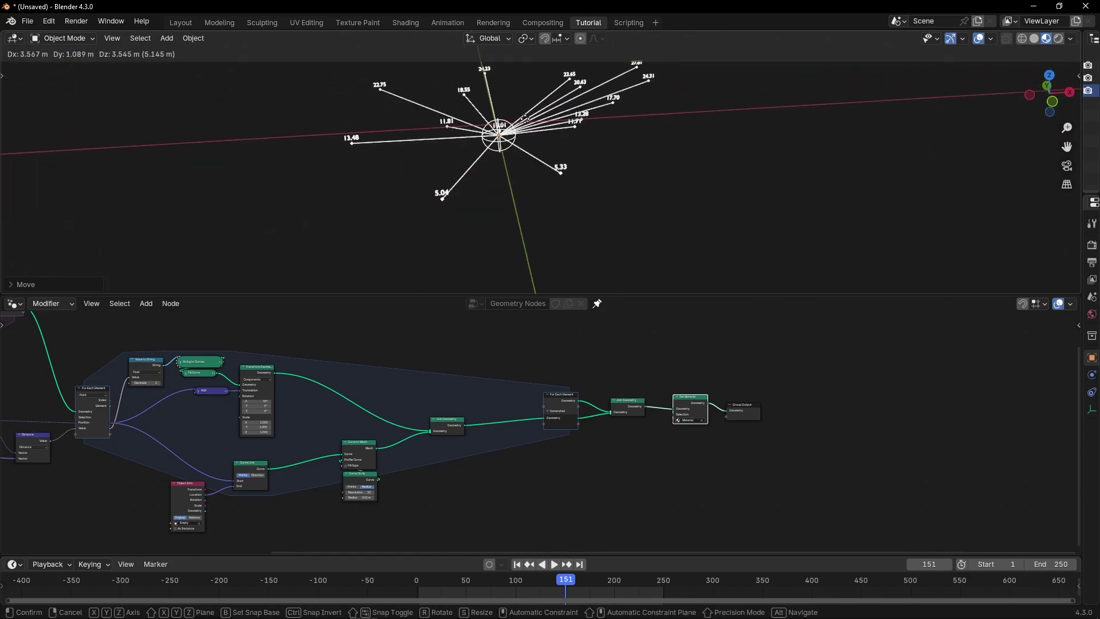
left_click(512, 162)
key("n")
left_click_drag(954, 102, 954, 126)
type("0")
key("Return")
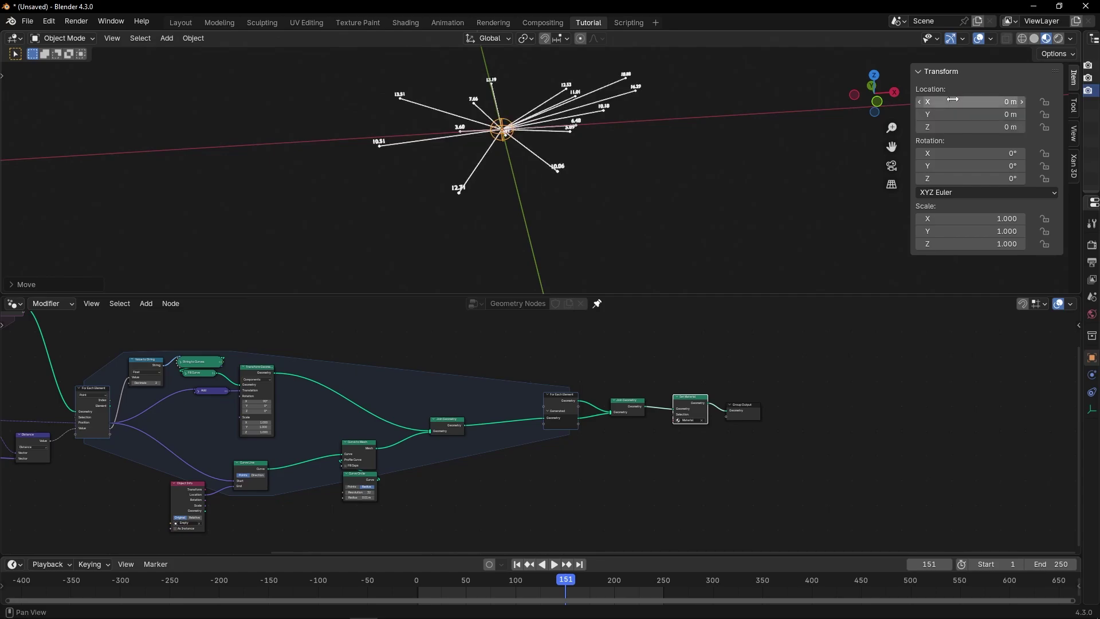
Step: View the scene from the top and set the X rotation of the labels' Transform Geometry node to 0°
left_click(874, 78)
scroll(539, 160, "down", 2)
scroll(541, 424, "up", 2)
scroll(535, 157, "up", 4)
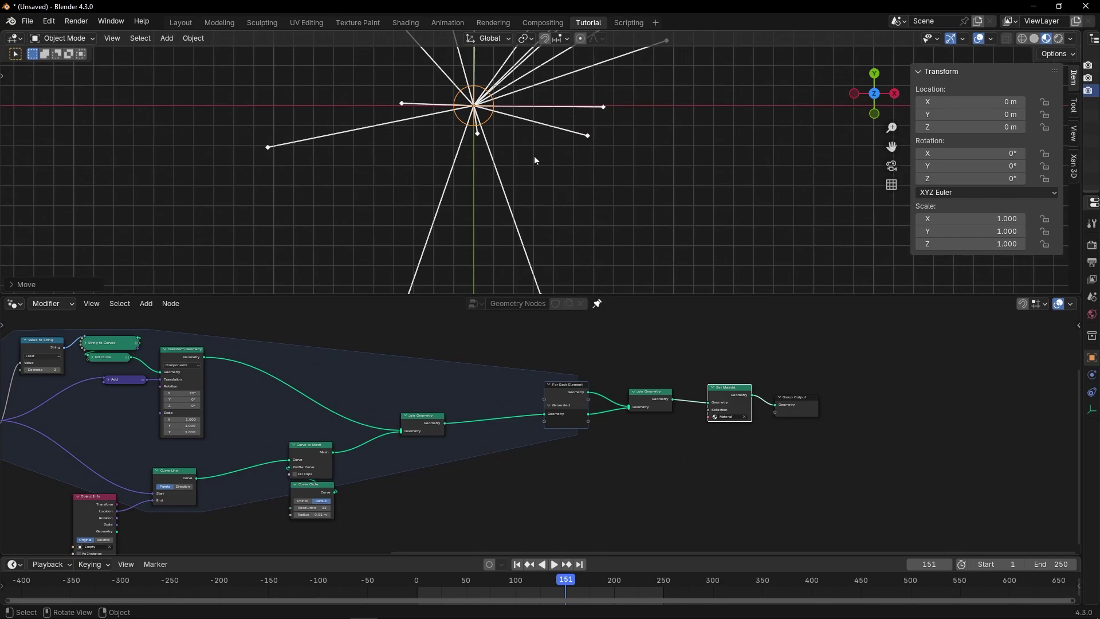
middle_click_drag(519, 145, 524, 234, "shift")
scroll(318, 421, "up", 4)
middle_click_drag(318, 421, 760, 385)
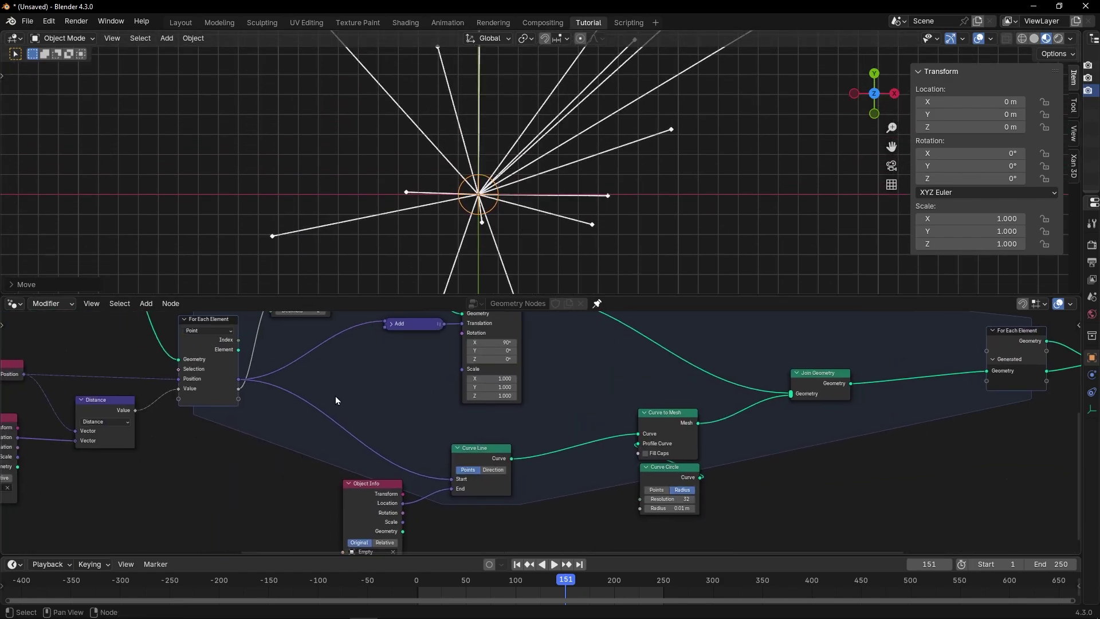
scroll(335, 399, "up", 2)
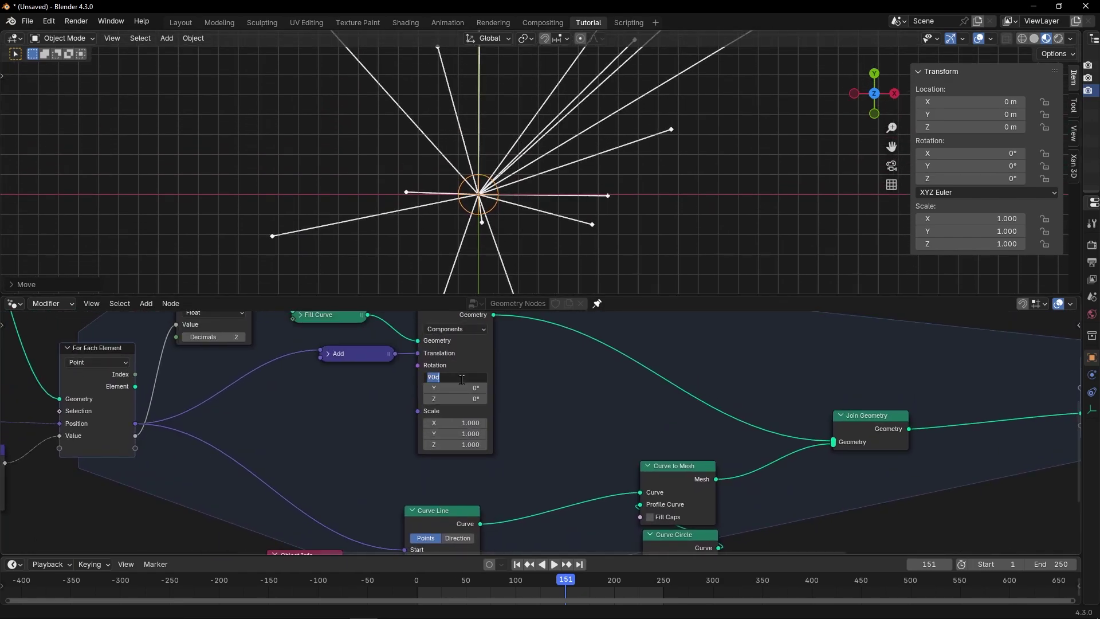
key("Return")
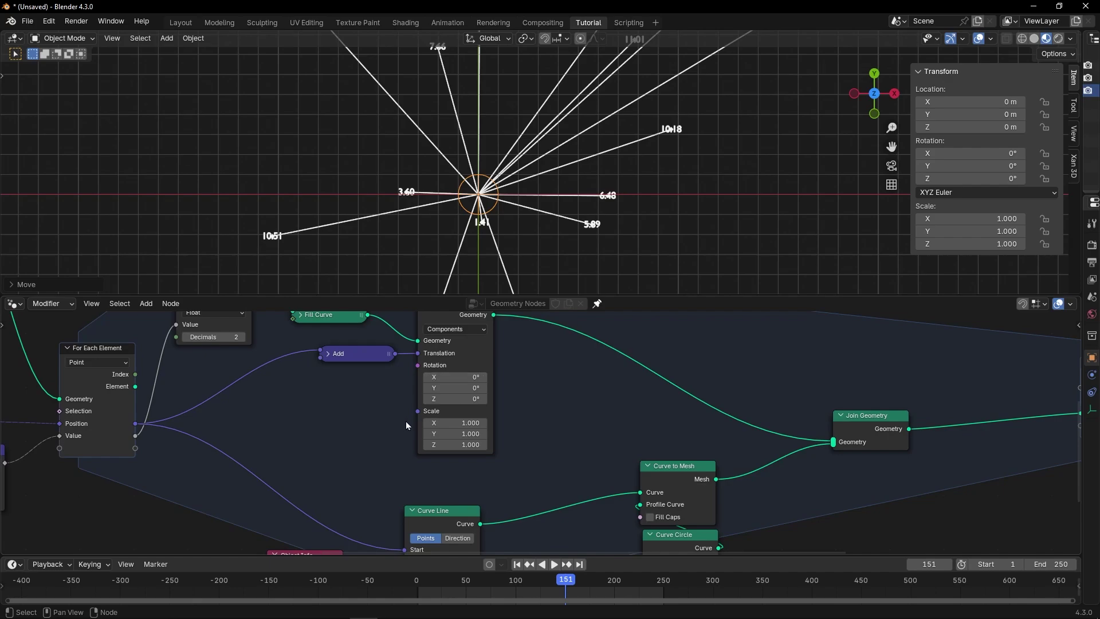
Step: Expand the Add node and change its label offset to 0.400 on Y and 0.000 on Z
middle_click_drag(392, 405, 476, 440)
left_click(411, 390)
scroll(419, 440, "up", 2)
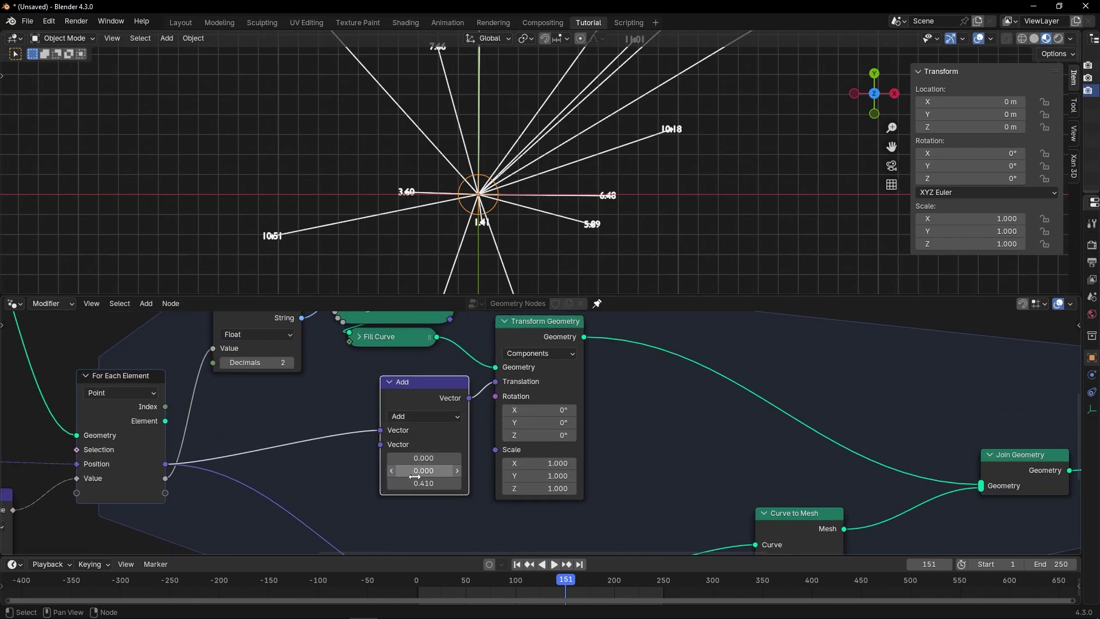
key("Return")
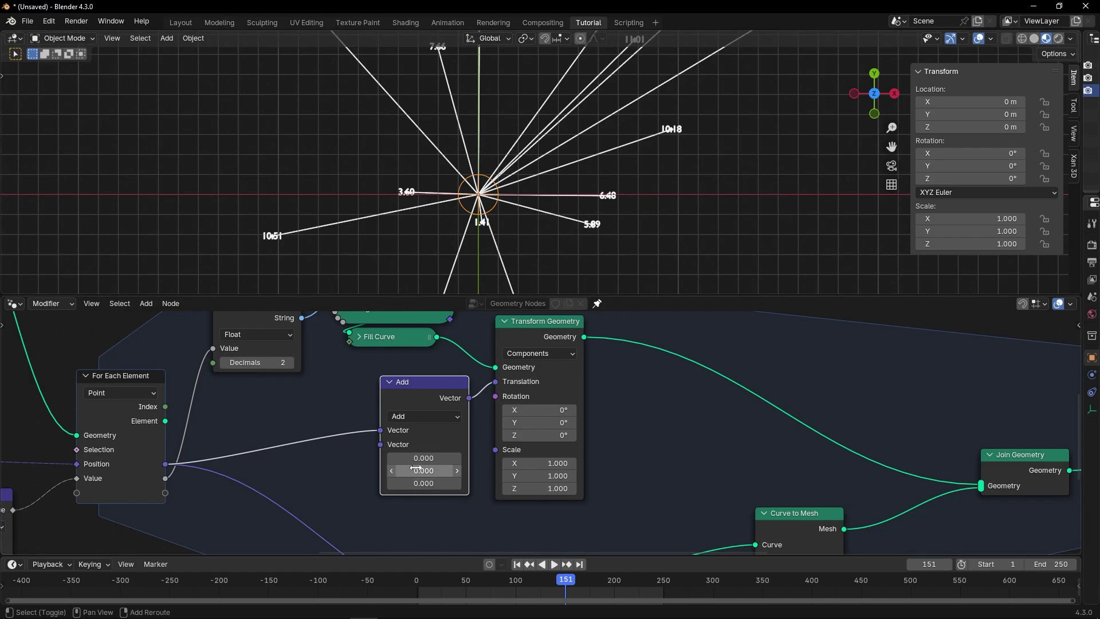
left_click_drag(423, 470, 431, 471)
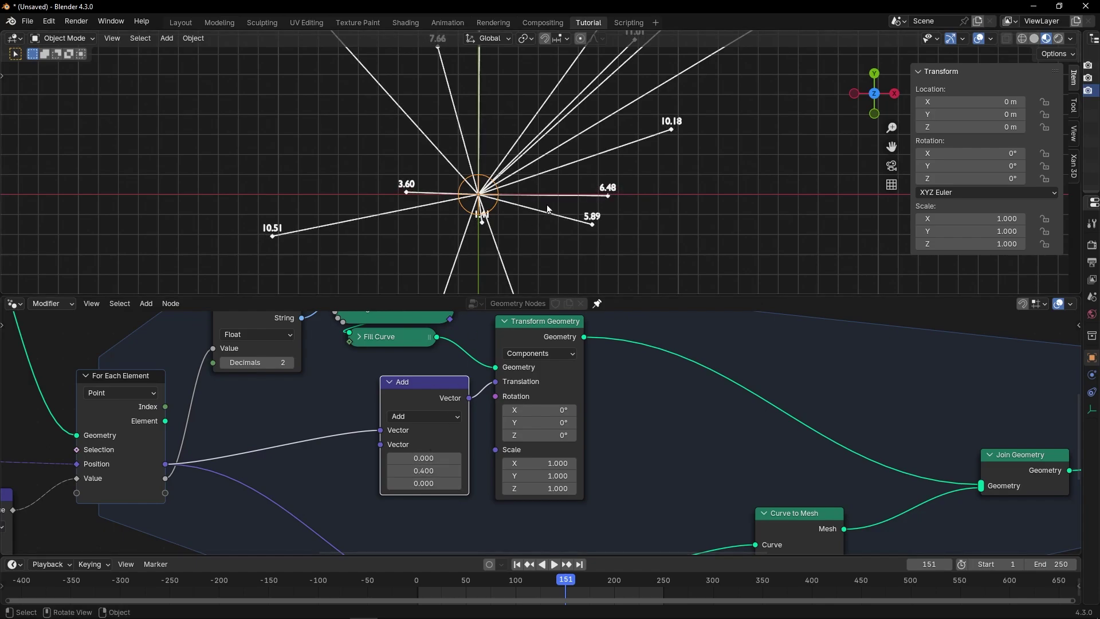
Step: Hide the overlays and the transform sidebar in the 3D viewport with the whole point cluster in view
scroll(668, 204, "down", 6)
scroll(817, 129, "up", 2)
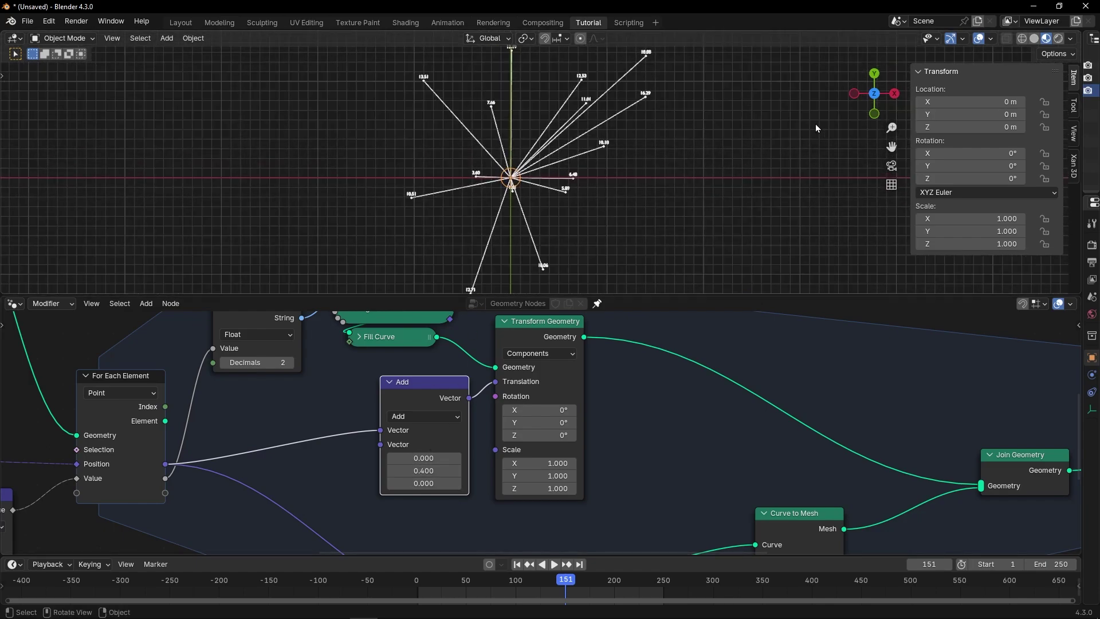
left_click(979, 39)
key("n")
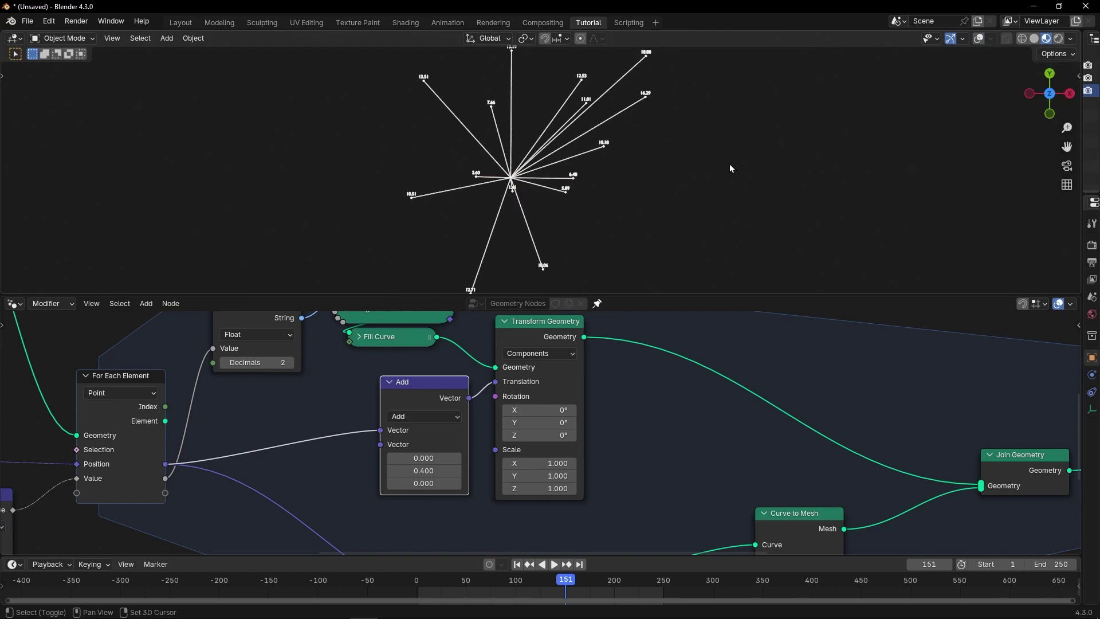
Step: Return to the first frame, maximize the 3D viewport and play the simulation
key("shift+Left")
key("ctrl+space")
key("space")
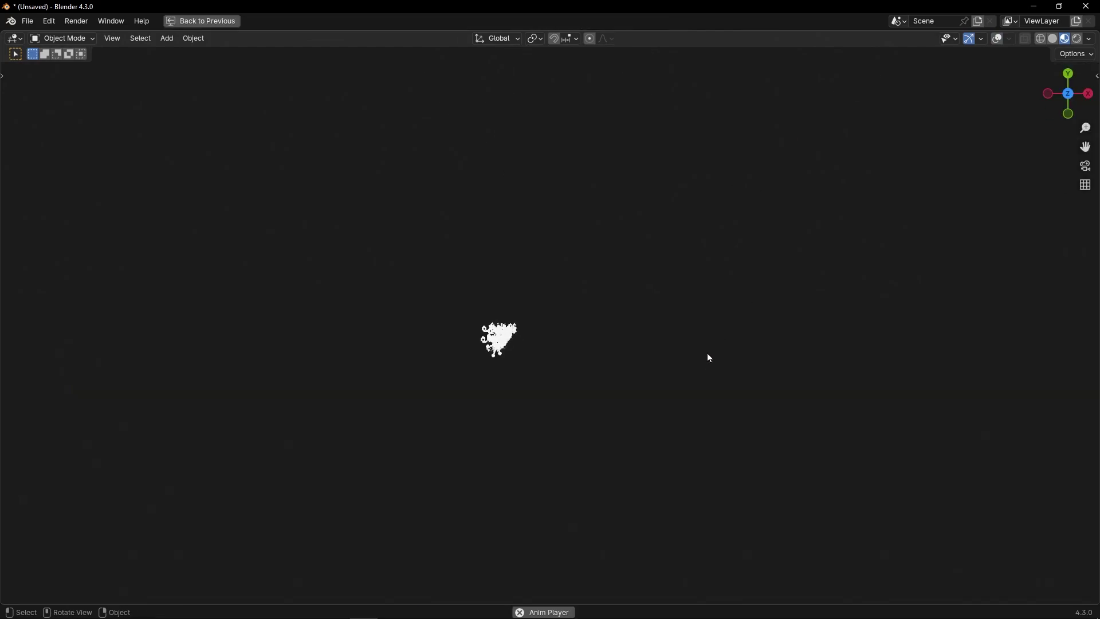